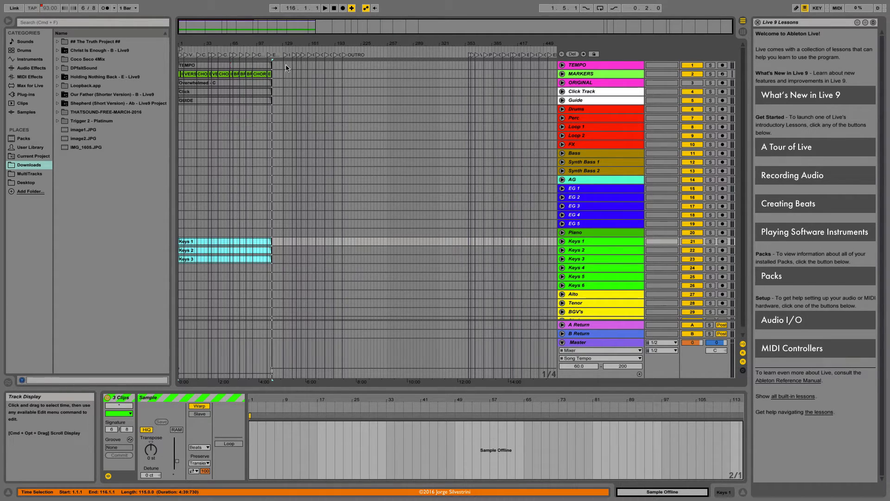
# Delete all the old song's clips from every track in the arrangement.
pyautogui.moveTo(279, 65); pyautogui.dragTo(147, 291)
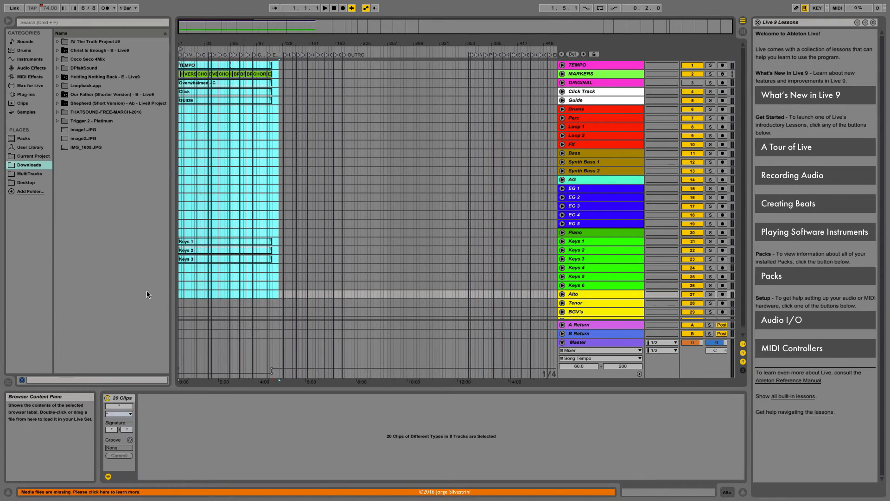
pyautogui.press('Delete')
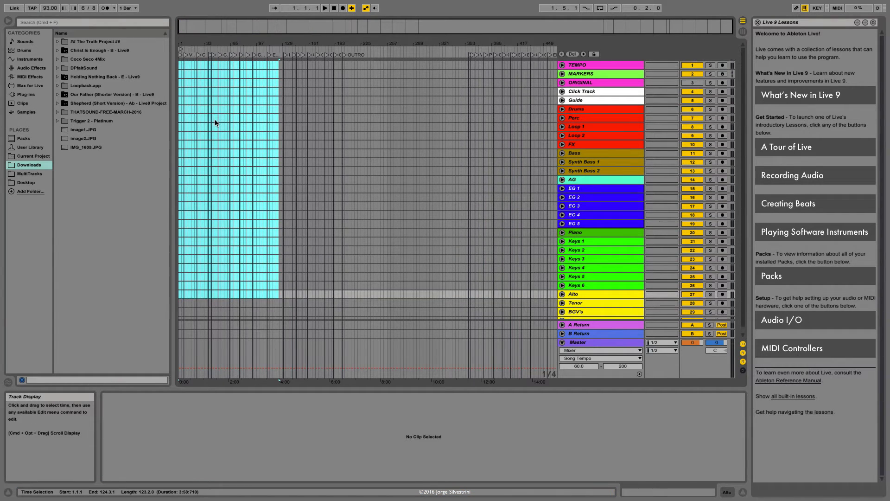
pyautogui.click(215, 120)
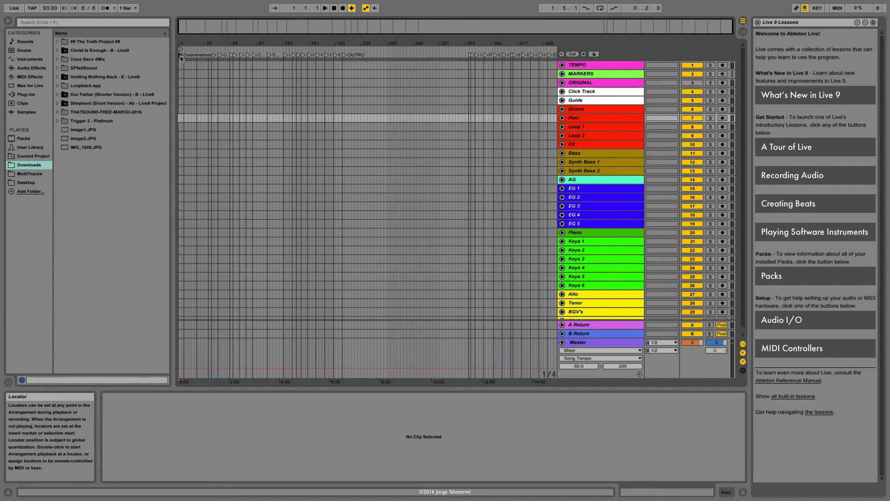
# Open Holding Nothing Back - E - Live9.als from the project folder in Downloads and copy all clips on its tracks.
pyautogui.click(117, 77)
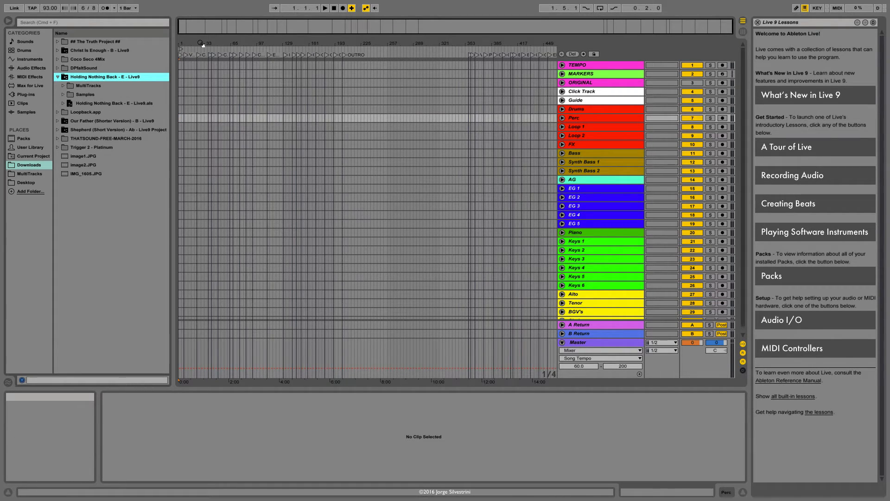
pyautogui.doubleClick(99, 103)
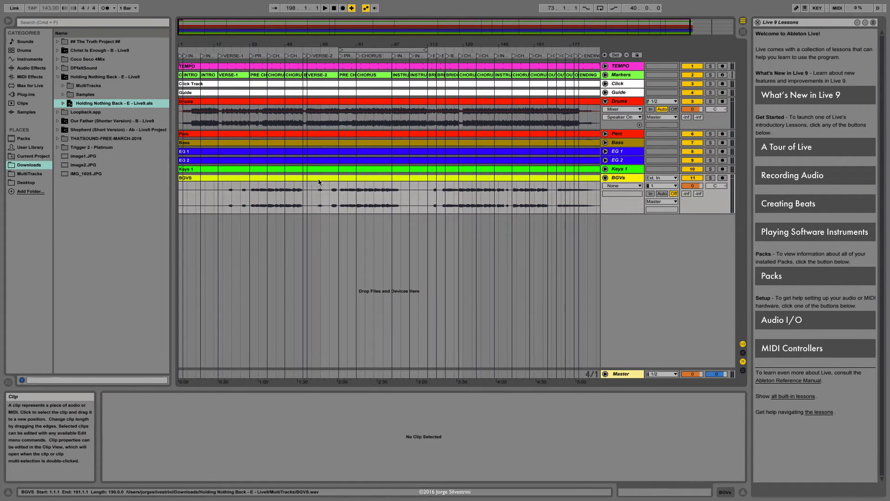
pyautogui.press('-')
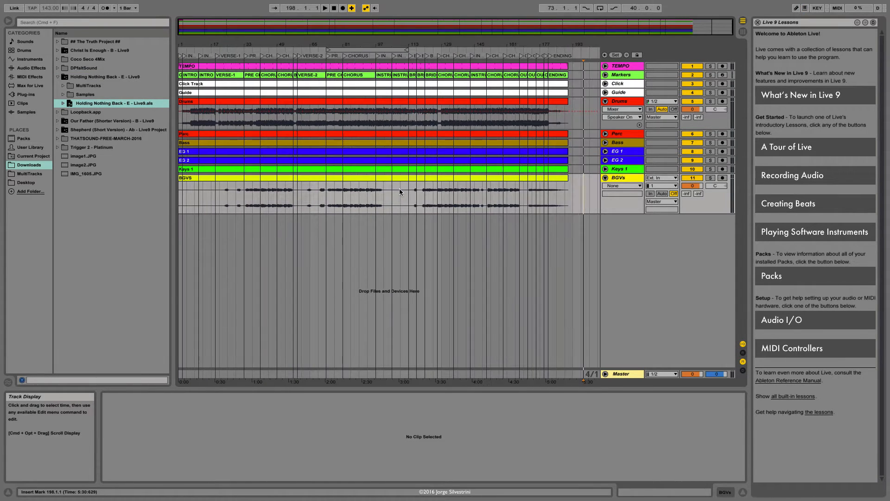
pyautogui.click(575, 197)
pyautogui.press('super+a')
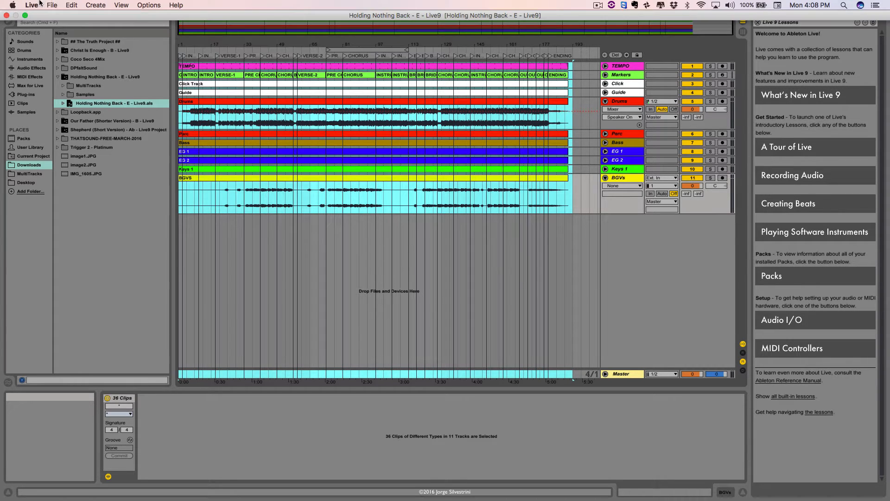
# Reopen the recent set Ableton Weekend Template.als.
pyautogui.click(52, 5)
pyautogui.moveTo(58, 34)
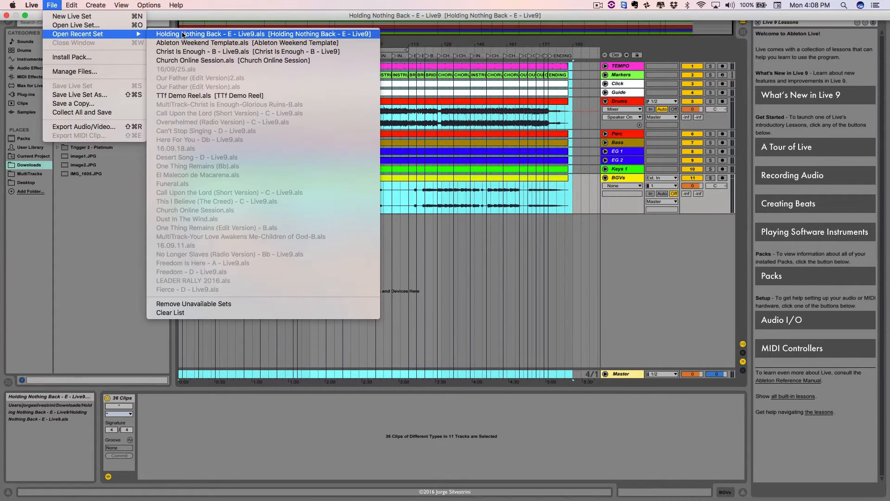
pyautogui.click(180, 43)
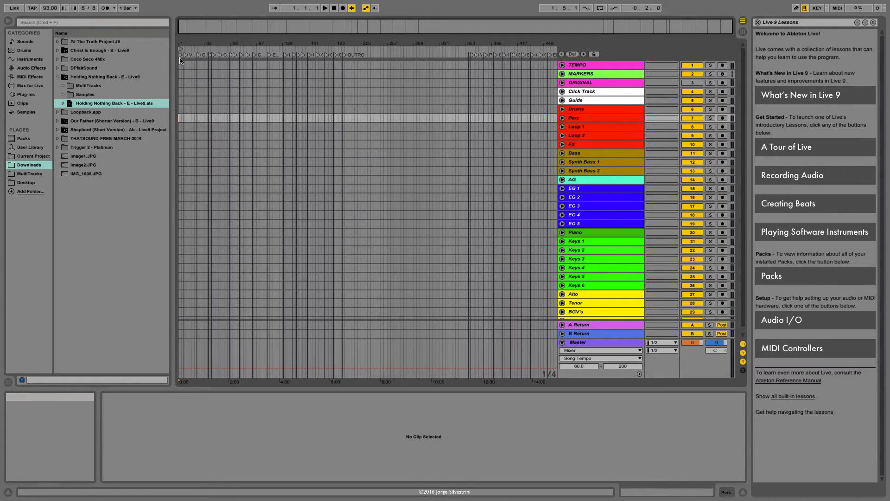
# Rename the Overwhelmed locator at the start of the arrangement as Holding Nothing Back.
pyautogui.moveTo(186, 29); pyautogui.dragTo(186, 85)
pyautogui.moveTo(187, 29); pyautogui.dragTo(180, 29)
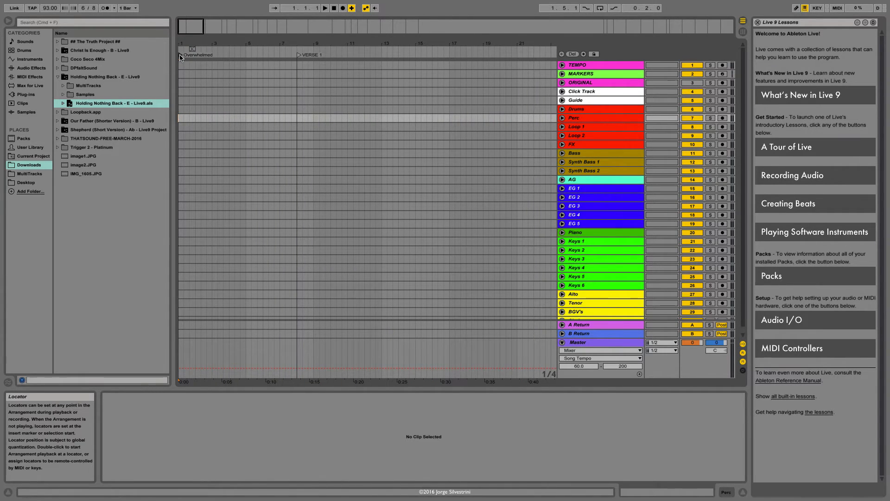
pyautogui.write('Hold')
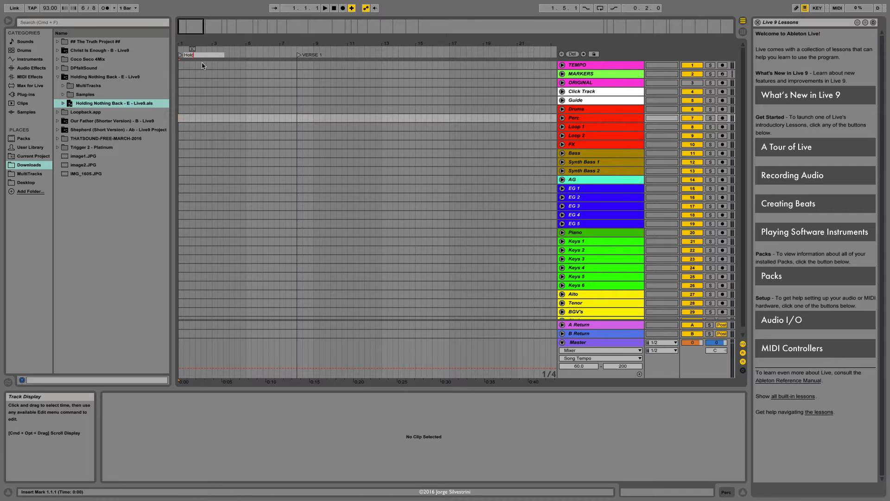
pyautogui.write('ing Nothing Back')
pyautogui.press('Return')
# Paste the copied clips at the start of the TEMPO track and rename the tempo clip "Holding Nothing Back - G - 93BPM".
pyautogui.click(180, 67)
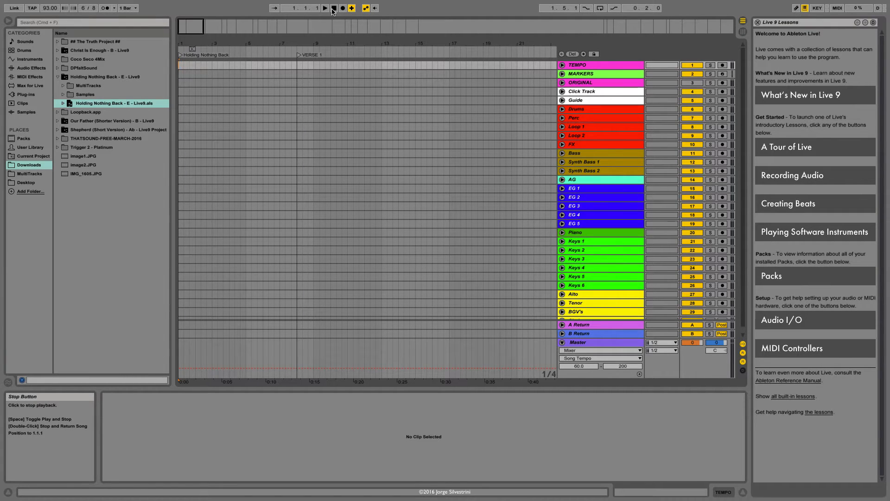
pyautogui.press('super+v')
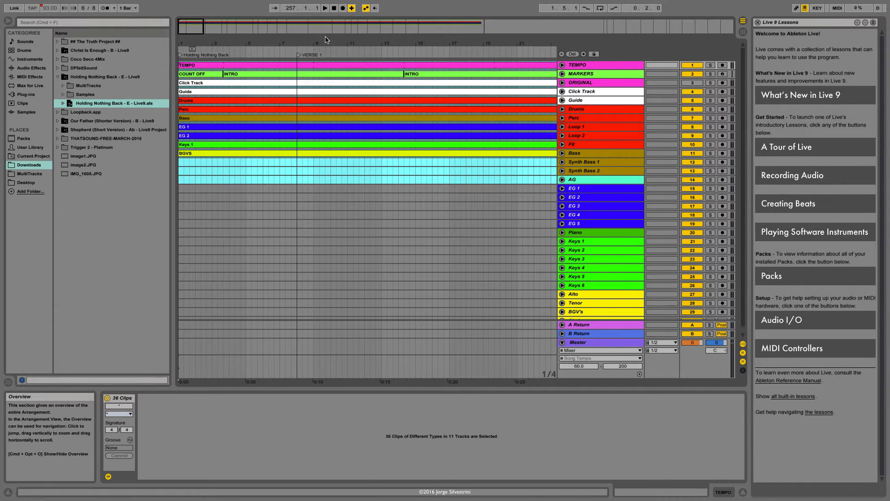
pyautogui.click(266, 67)
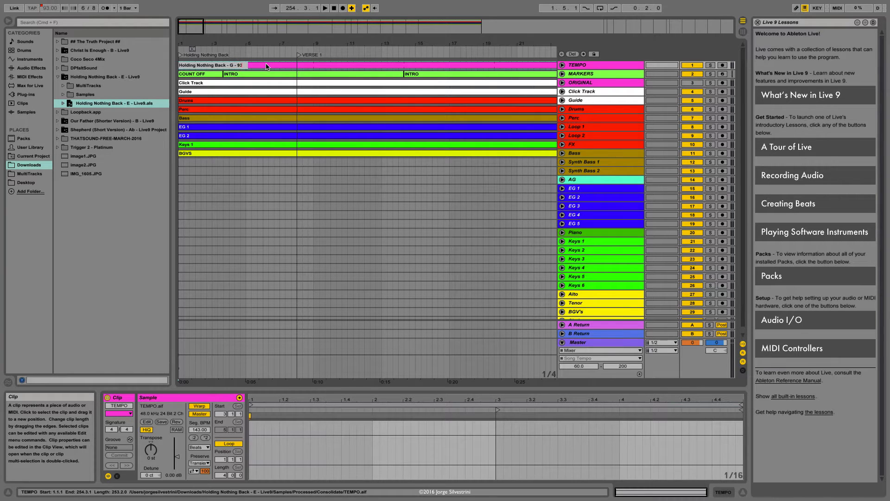
pyautogui.write('BPM')
pyautogui.press('Return')
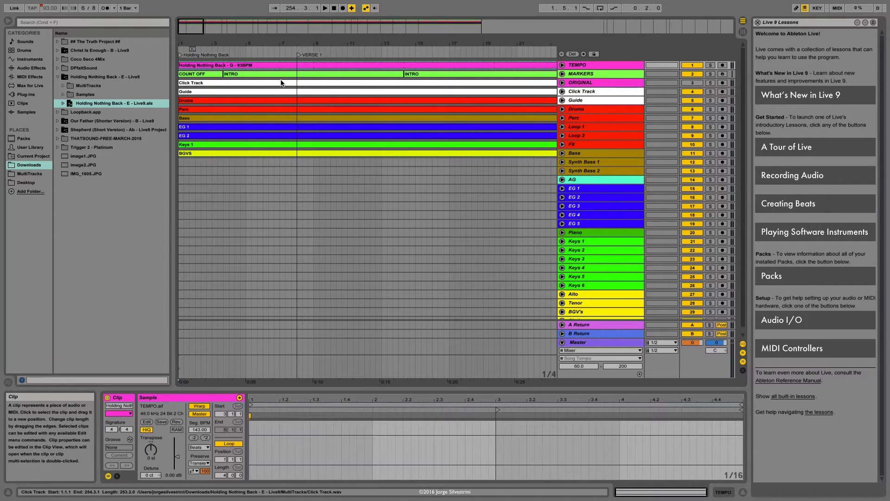
# Move the VERSE 1 locator to the start of the first INTRO clip and rename it INTRO.
pyautogui.press('-')
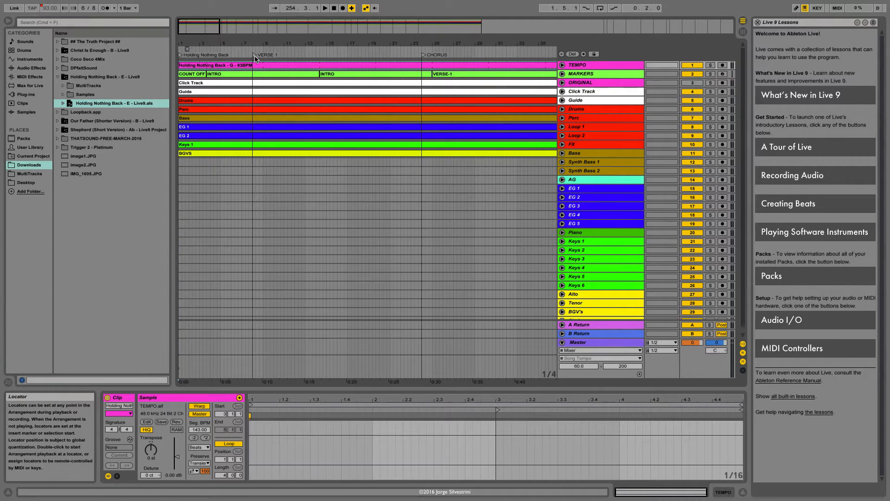
pyautogui.moveTo(255, 57); pyautogui.dragTo(210, 61)
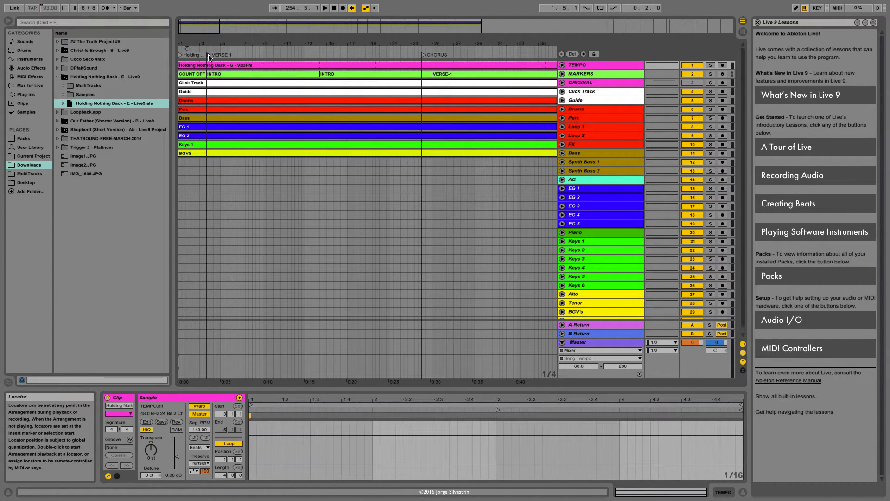
pyautogui.press('super+r')
pyautogui.write('INTRO')
pyautogui.press('Return')
# Move the first CHORUS locator to the start of the second INTRO clip and rename it INTRO.
pyautogui.moveTo(424, 55); pyautogui.dragTo(323, 58)
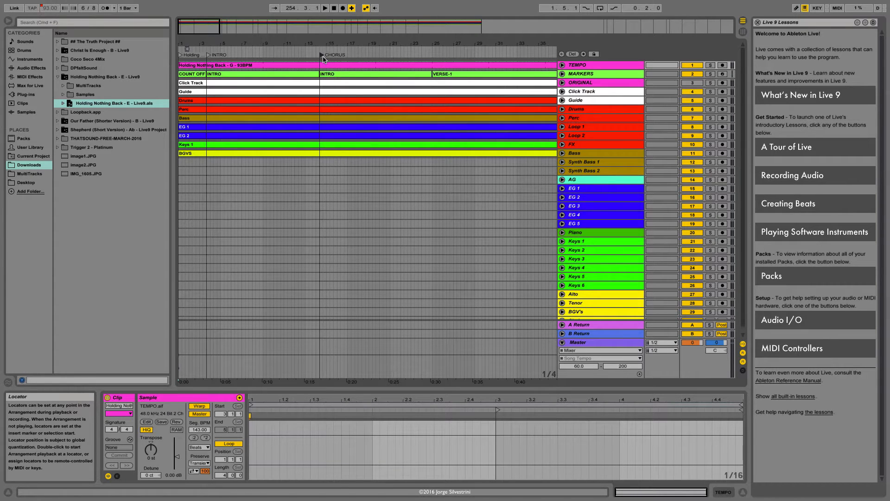
pyautogui.press('super+r')
pyautogui.write('INTRO')
pyautogui.press('Return')
# Move the Breakdown locator to the start of the VERSE-1 clip and rename it VERSE.
pyautogui.press('-')
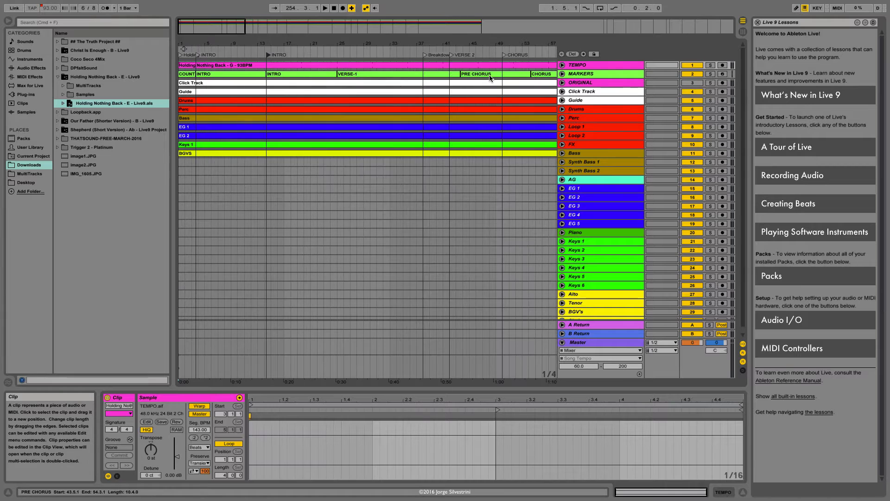
pyautogui.moveTo(426, 58); pyautogui.dragTo(340, 59)
pyautogui.press('super+r')
pyautogui.write('VERSE')
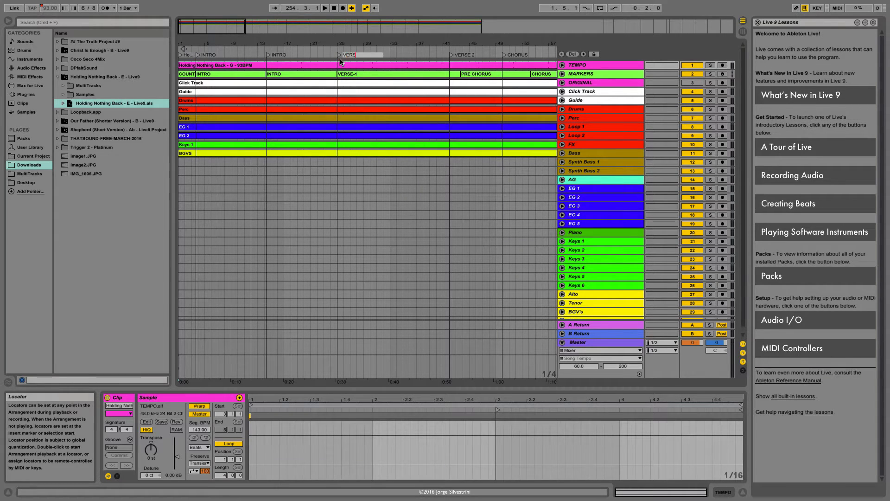
pyautogui.press('Return')
# Move the VERSE 2 locator to the start of the first PRE CHORUS clip and rename it PRE.
pyautogui.moveTo(450, 54); pyautogui.dragTo(456, 57)
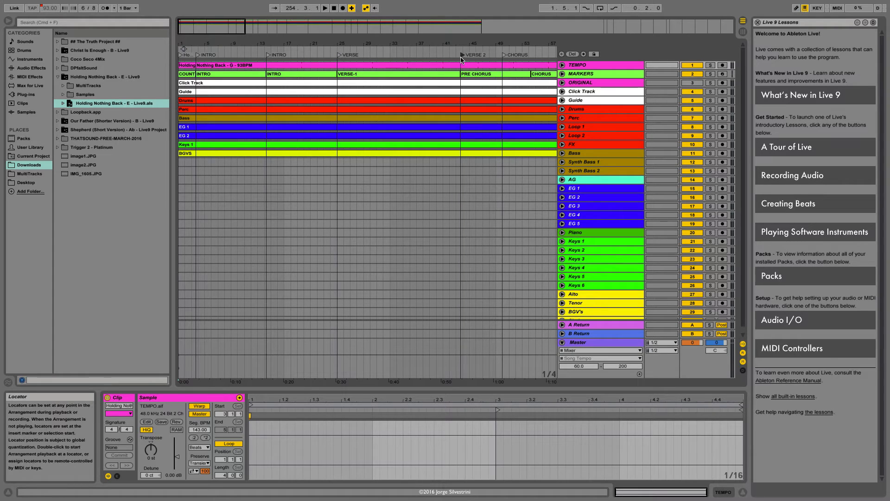
pyautogui.press('super+r')
pyautogui.write('PRE')
pyautogui.press('Return')
# Move the next CHORUS locator to the start of the first CHORUS clip and shift the INTER locator past BRIDGE.
pyautogui.moveTo(504, 55); pyautogui.dragTo(524, 60)
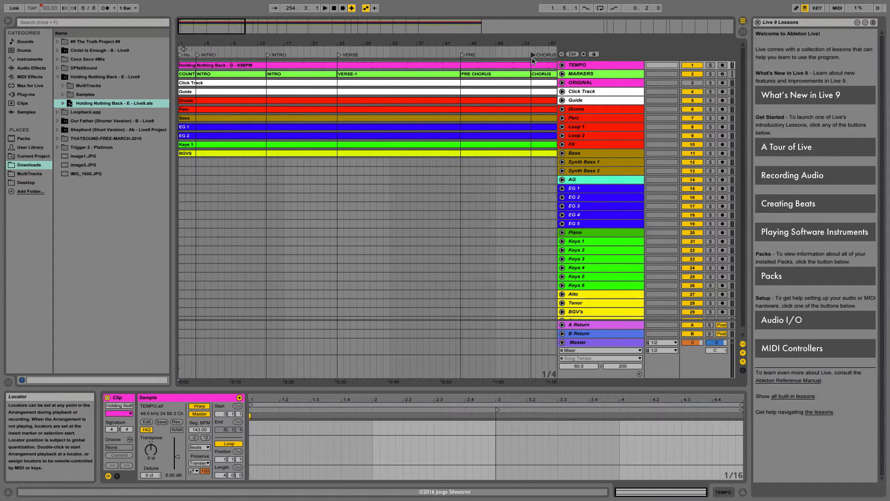
pyautogui.hscroll(5, 465, 65)
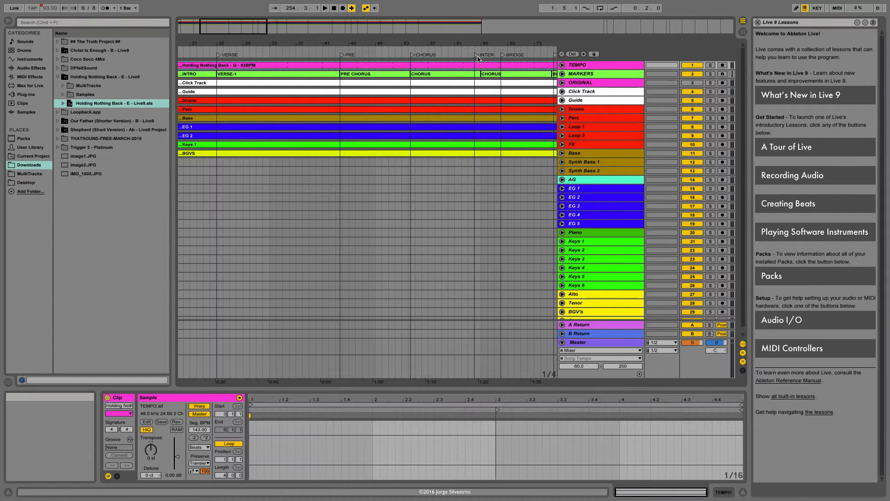
pyautogui.moveTo(478, 55); pyautogui.dragTo(533, 60)
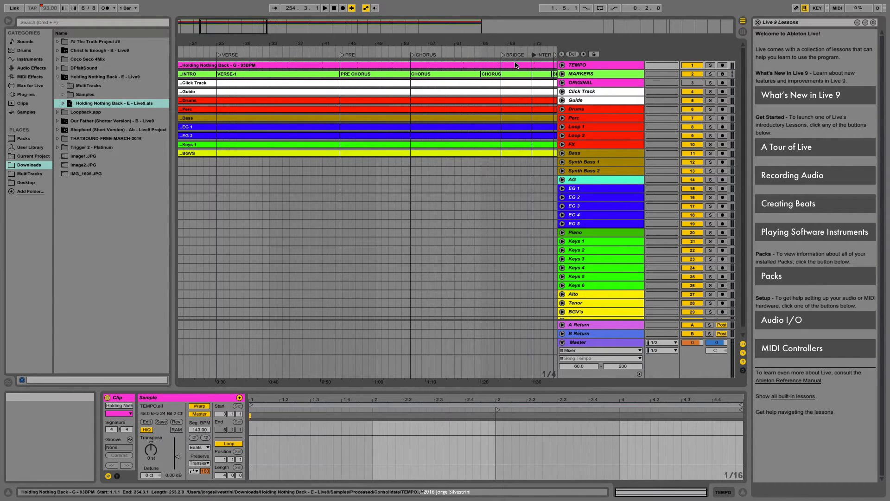
# Add a locator named CHORUS at the start of the second CHORUS clip and move the BRIDGE locator past x3.
pyautogui.hscroll(4, 393, 76)
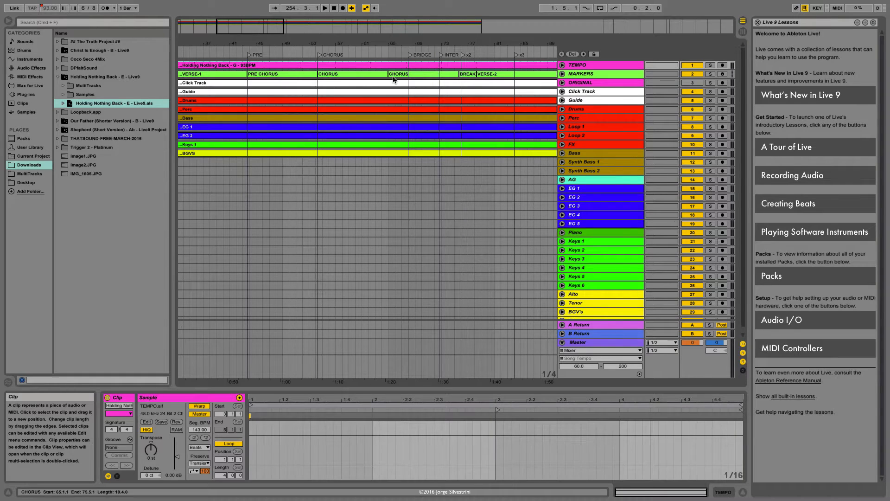
pyautogui.click(393, 75)
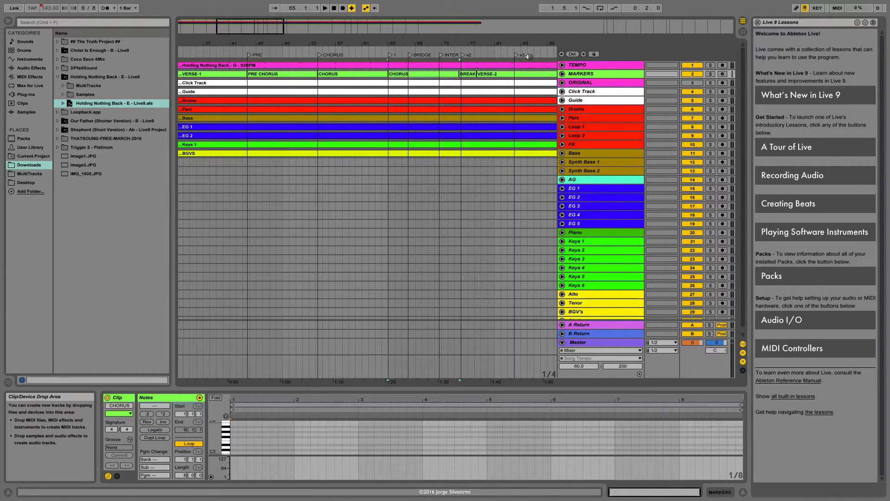
pyautogui.click(390, 55)
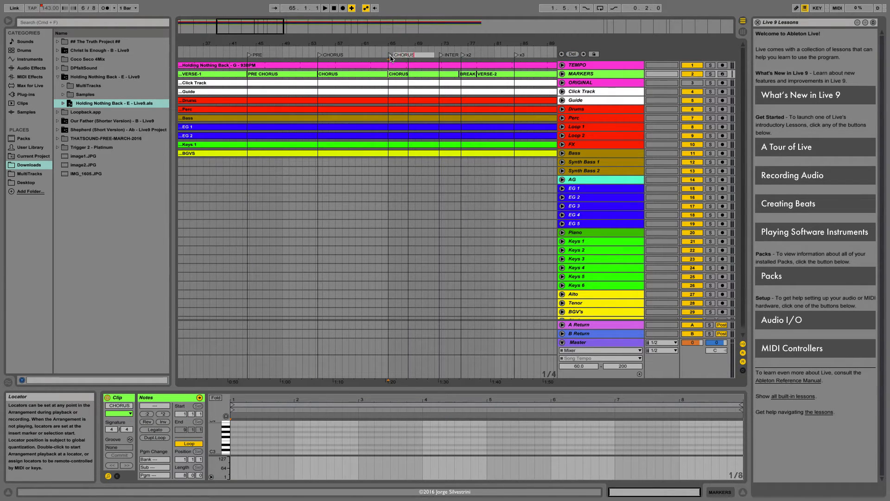
pyautogui.moveTo(409, 56); pyautogui.dragTo(533, 56)
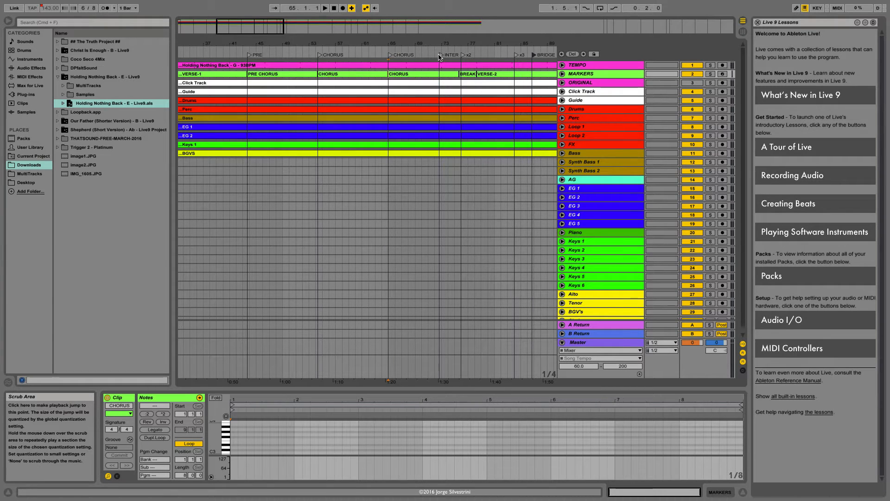
# Shift the x2 locator further along, and move the INTER locator to the start of the breakdown clip and rename it BREAKDOWN.
pyautogui.moveTo(463, 57)
pyautogui.mouseDown()
pyautogui.moveTo(493, 58)
pyautogui.moveTo(460, 60)
pyautogui.mouseUp()
pyautogui.press('super+r')
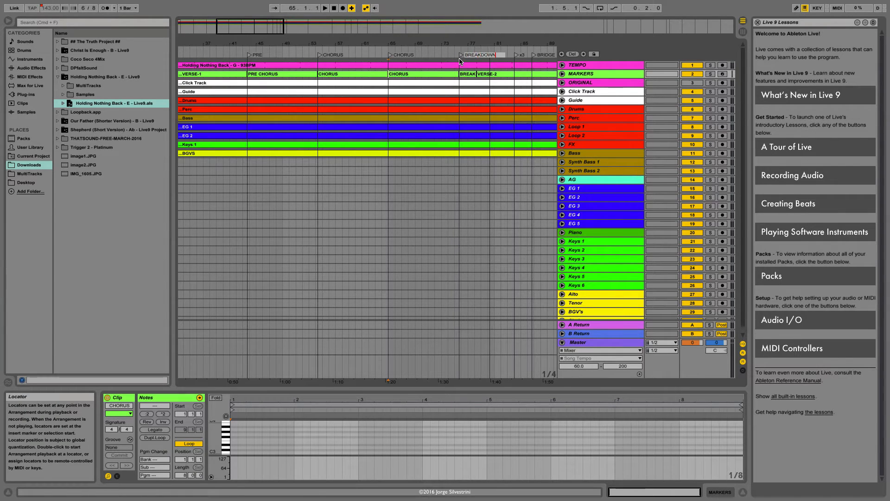
pyautogui.write('BREAKDOWN')
pyautogui.press('Return')
# Move the x2 locator to the start of the VERSE-2 clip and rename it VERSE.
pyautogui.click(492, 56)
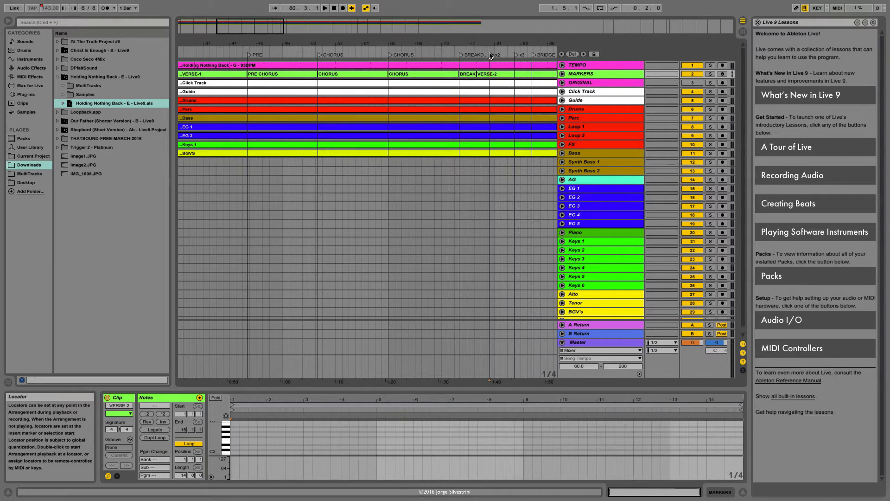
pyautogui.moveTo(490, 57); pyautogui.dragTo(478, 59)
pyautogui.press('super+r')
pyautogui.write('VERS')
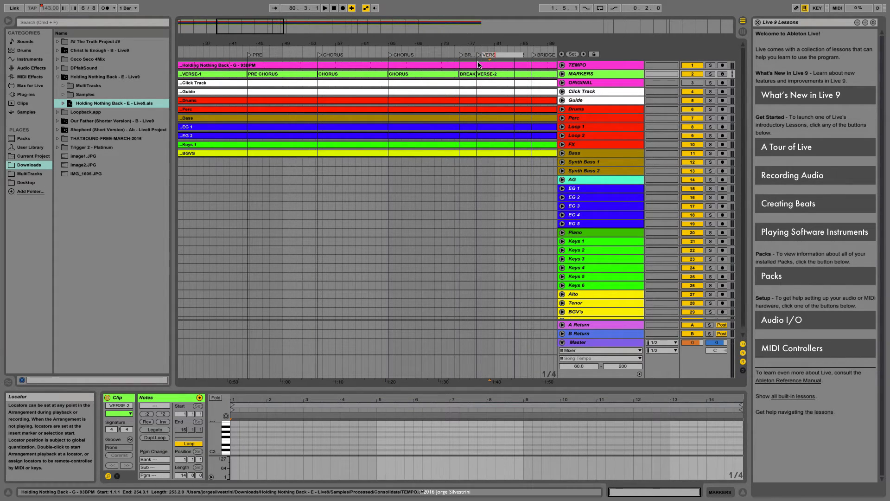
pyautogui.write('E')
pyautogui.press('Return')
# Move the x3 locator to the start of the PRE CHORUS clip after VERSE-2 and rename it PRE.
pyautogui.hscroll(5, 511, 67)
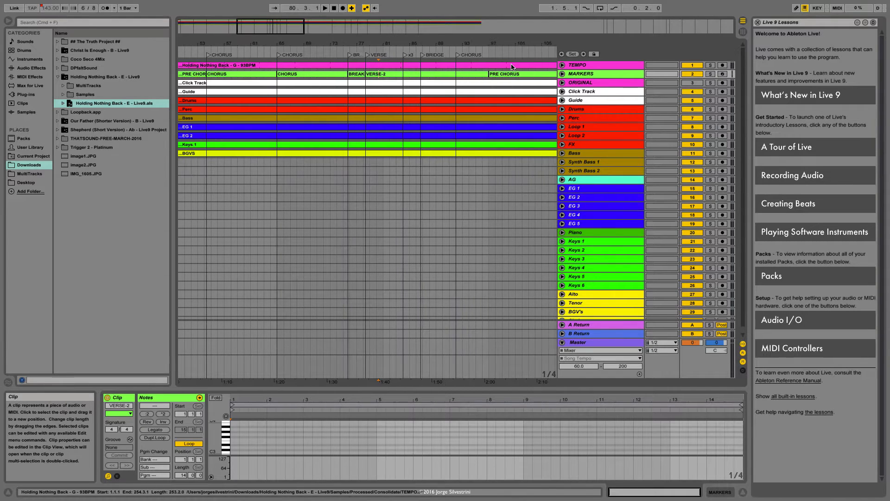
pyautogui.hscroll(2, 512, 67)
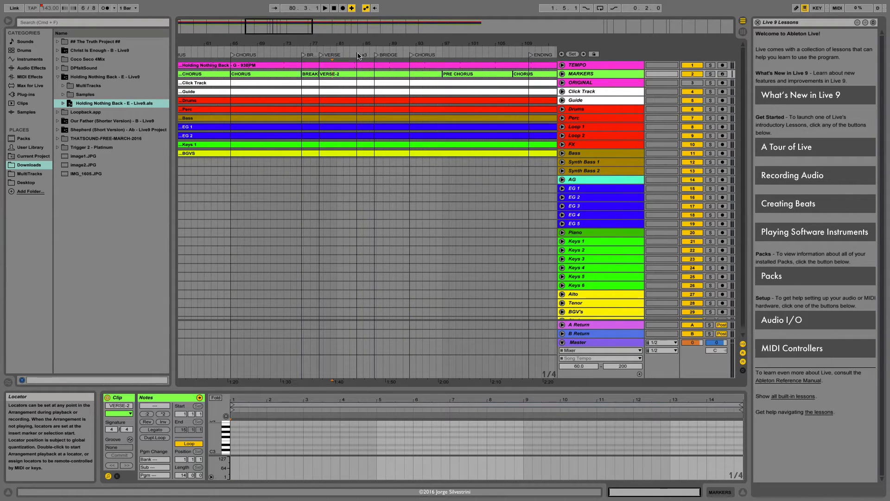
pyautogui.moveTo(358, 56); pyautogui.dragTo(443, 58)
pyautogui.press('super+r')
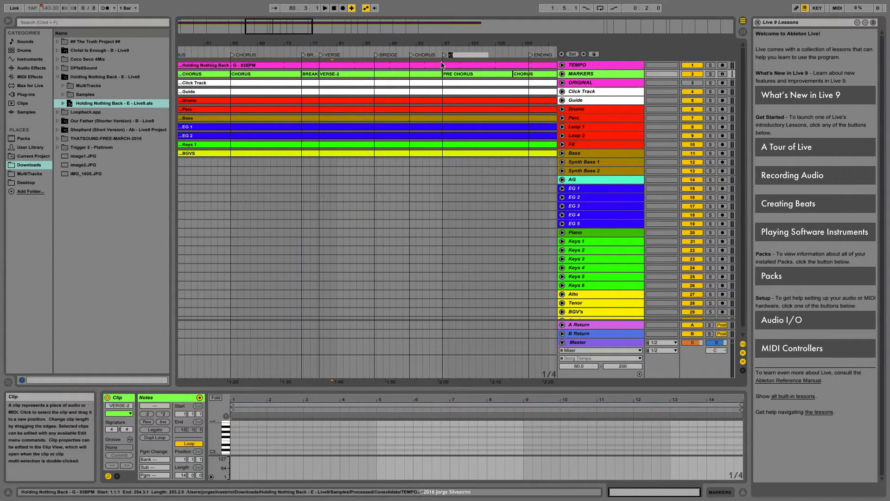
pyautogui.write('PRE')
pyautogui.press('Return')
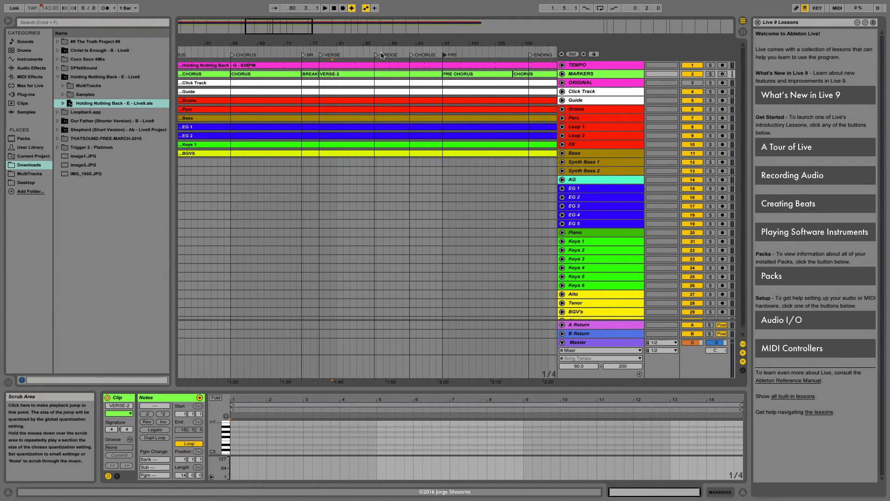
# Move the CHORUS locator to the start of the CHORUS clip after PRE CHORUS, shifting the BRIDGE and ENDING locators further along.
pyautogui.moveTo(377, 55); pyautogui.dragTo(493, 56)
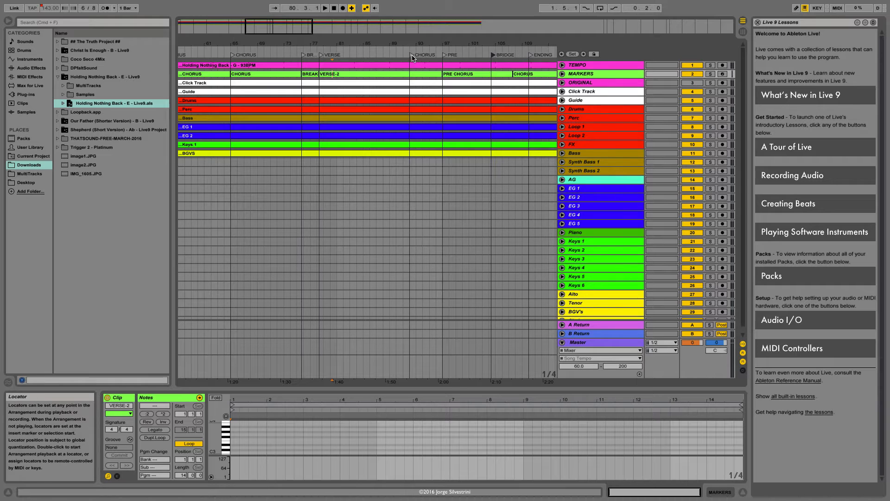
pyautogui.moveTo(412, 58)
pyautogui.mouseDown()
pyautogui.moveTo(563, 60)
pyautogui.moveTo(407, 60)
pyautogui.mouseUp()
pyautogui.moveTo(324, 57); pyautogui.dragTo(394, 58)
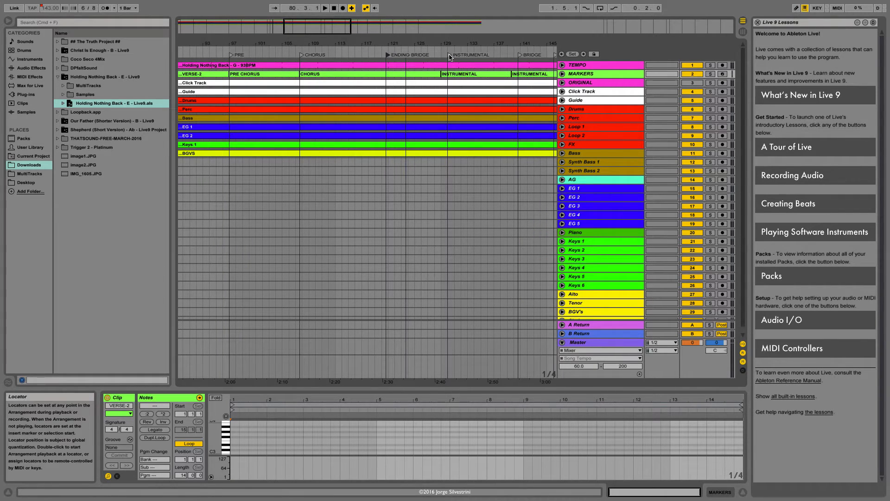
# Align the INSTRUMENTAL and following BRIDGE locators with the starts of the two INSTRUMENTAL clips, renaming that BRIDGE locator x2.
pyautogui.moveTo(449, 56); pyautogui.dragTo(443, 57)
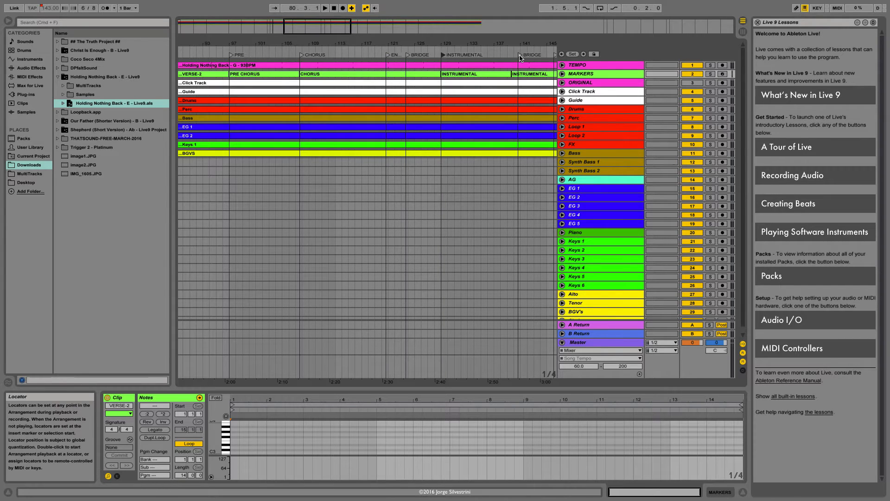
pyautogui.moveTo(520, 57); pyautogui.dragTo(514, 56)
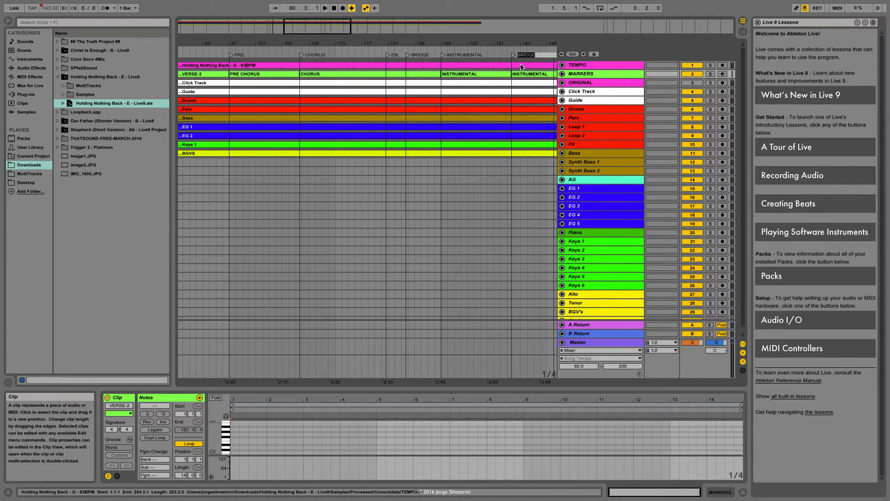
pyautogui.write('x2')
pyautogui.press('Return')
# Move the BRIDGE, second x2 and x3 locators to the starts of the three consecutive BRIDGE clips.
pyautogui.press('-')
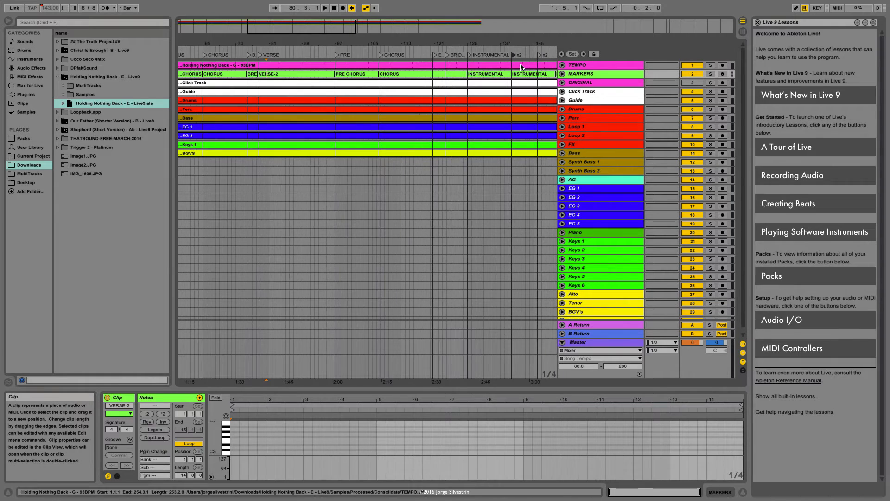
pyautogui.press('-')
pyautogui.press('-')
pyautogui.hscroll(1, 495, 82)
pyautogui.scroll(-1, 494, 81)
pyautogui.scroll(1, 468, 83)
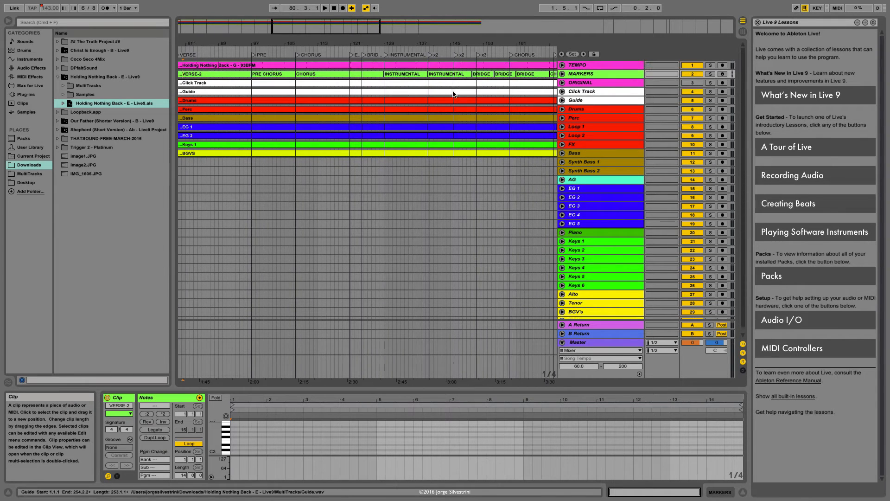
pyautogui.moveTo(365, 58); pyautogui.dragTo(518, 59)
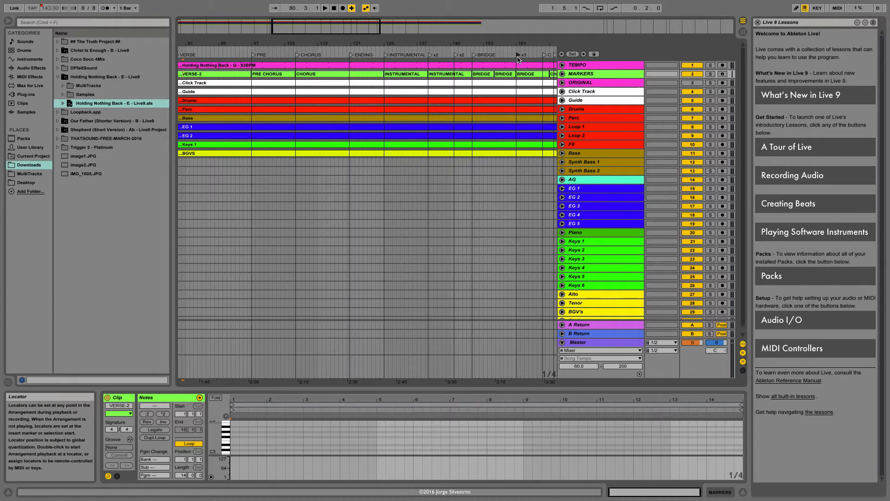
pyautogui.moveTo(431, 58); pyautogui.dragTo(494, 62)
pyautogui.press('super+z')
# Move a CHORUS locator to the start of the first CHORUS clip after the three BRIDGE clips.
pyautogui.hscroll(5, 486, 82)
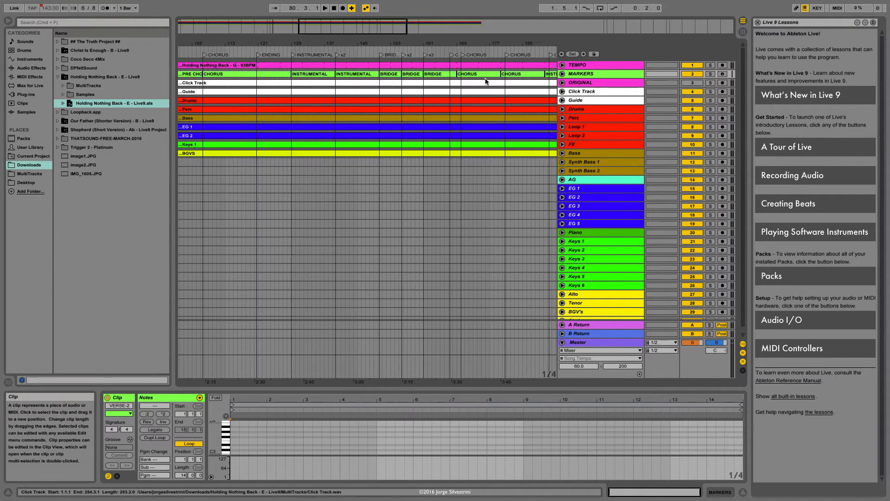
pyautogui.hscroll(1, 486, 82)
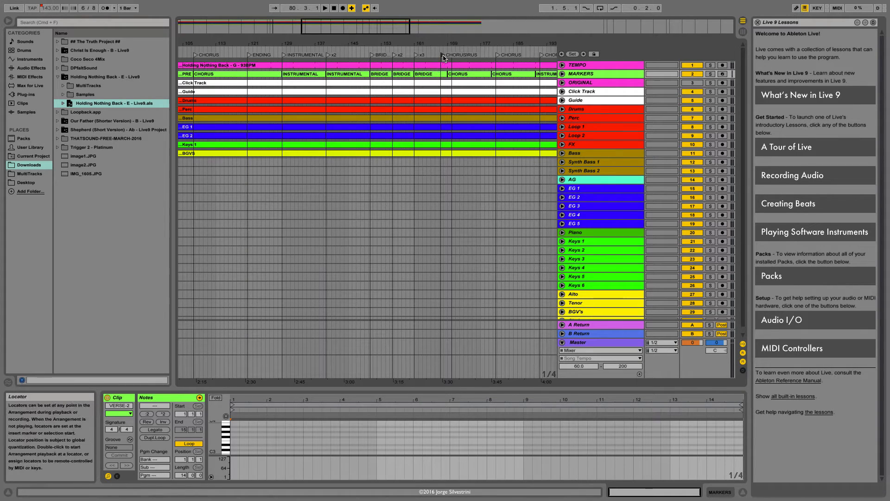
pyautogui.moveTo(443, 57)
pyautogui.mouseDown()
pyautogui.moveTo(477, 58)
pyautogui.moveTo(451, 58)
pyautogui.mouseUp()
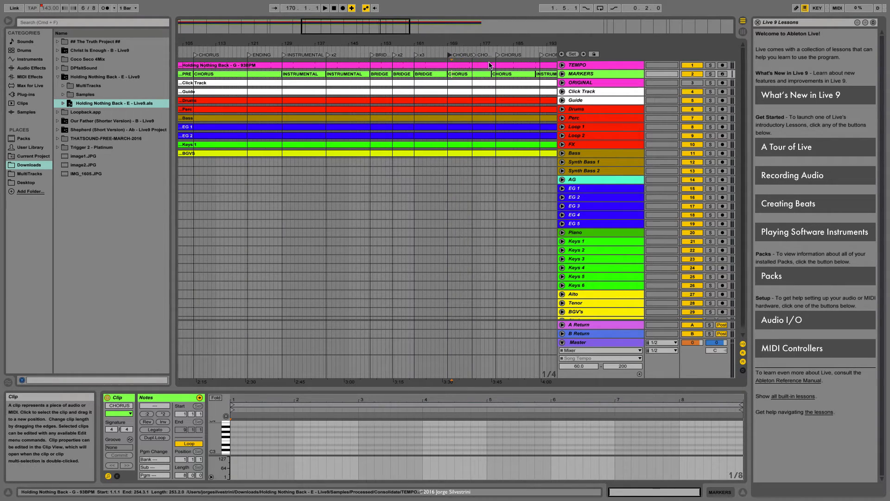
# Delete the surplus CHORUS locator and move the remaining one to the start of the second CHORUS clip after the bridges.
pyautogui.click(497, 55)
pyautogui.press('Delete')
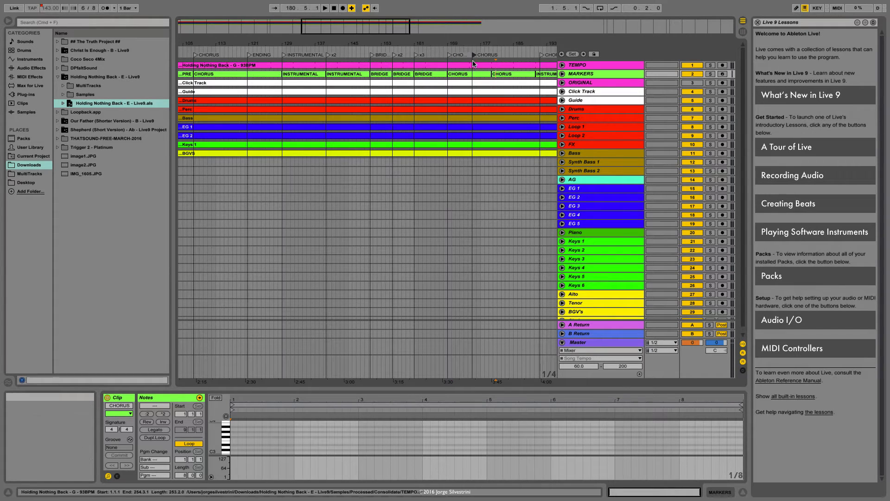
pyautogui.moveTo(474, 56); pyautogui.dragTo(494, 57)
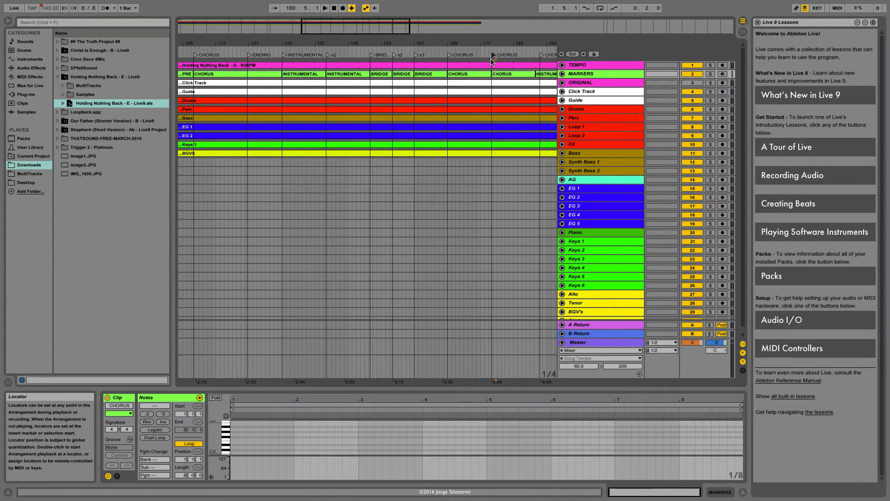
# Move the OUTRO locator to the first OUTRO clip and the CHORUS locator to the CHORUS clip following the last INSTRUMENTAL.
pyautogui.hscroll(6, 491, 59)
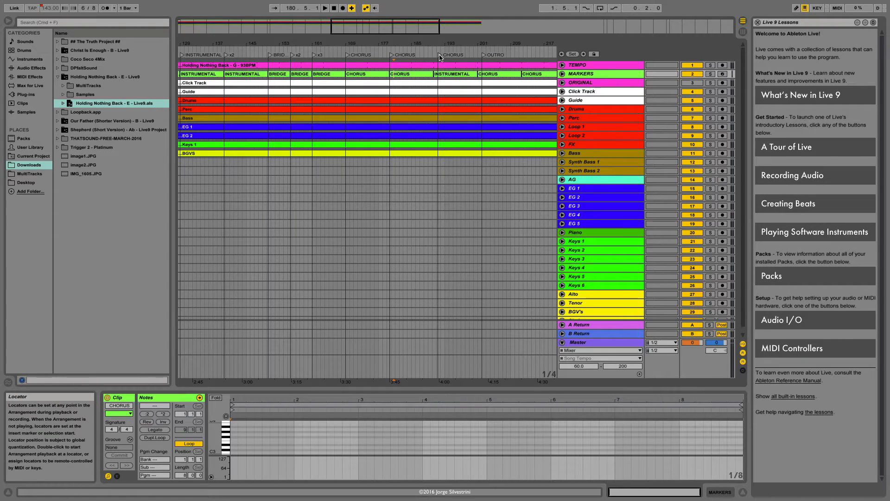
pyautogui.moveTo(440, 57); pyautogui.dragTo(497, 66)
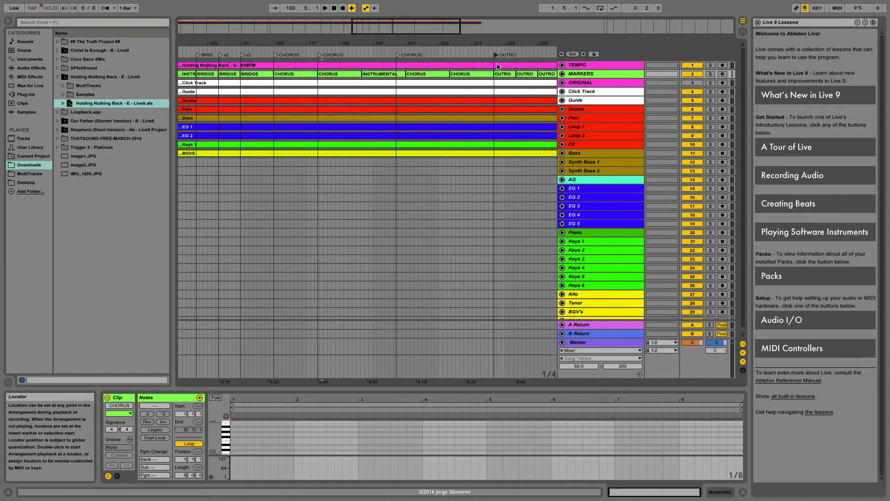
pyautogui.moveTo(401, 56); pyautogui.dragTo(408, 55)
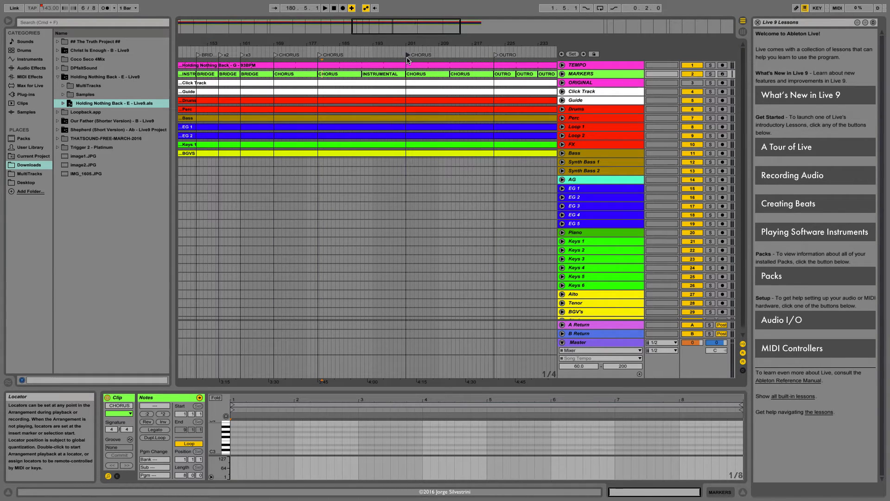
# Add a locator named INSTRUMENTAL at the start of the last INSTRUMENTAL clip.
pyautogui.click(572, 54)
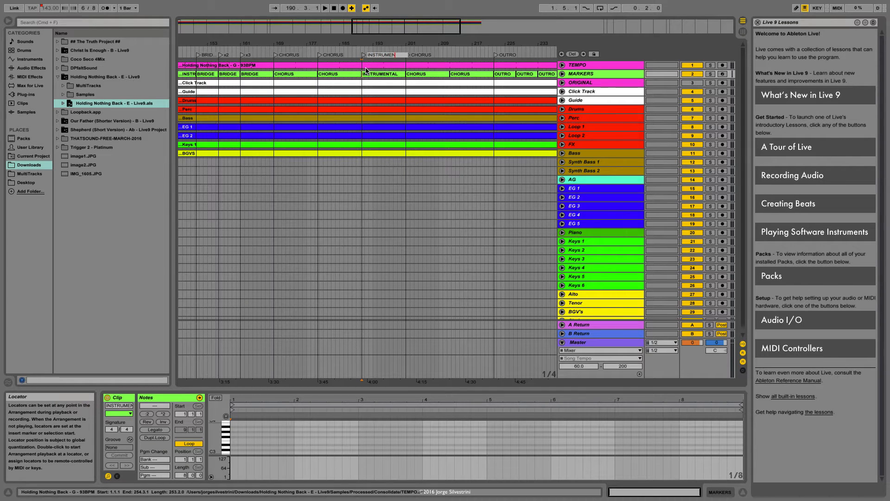
pyautogui.write('TAL')
pyautogui.press('Return')
# Add a locator named CHORUS at the start of the last CHORUS clip before the OUTRO.
pyautogui.click(474, 74)
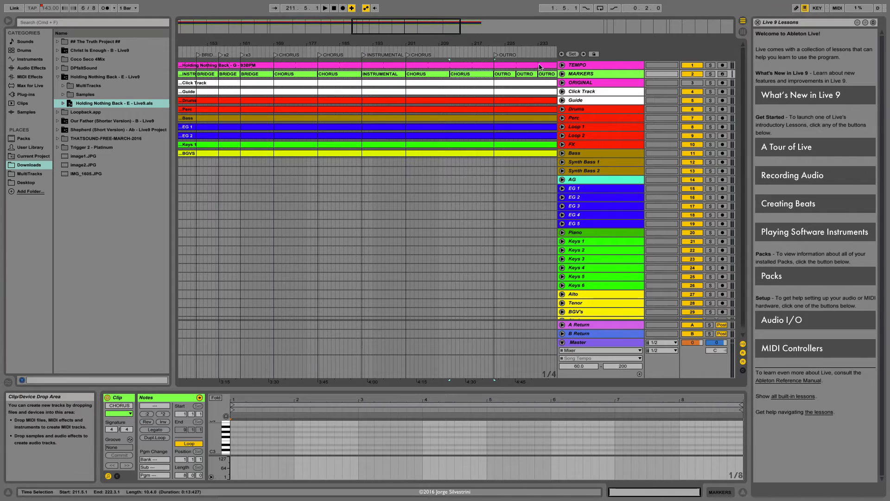
pyautogui.click(573, 54)
pyautogui.click(453, 56)
pyautogui.press('super+r')
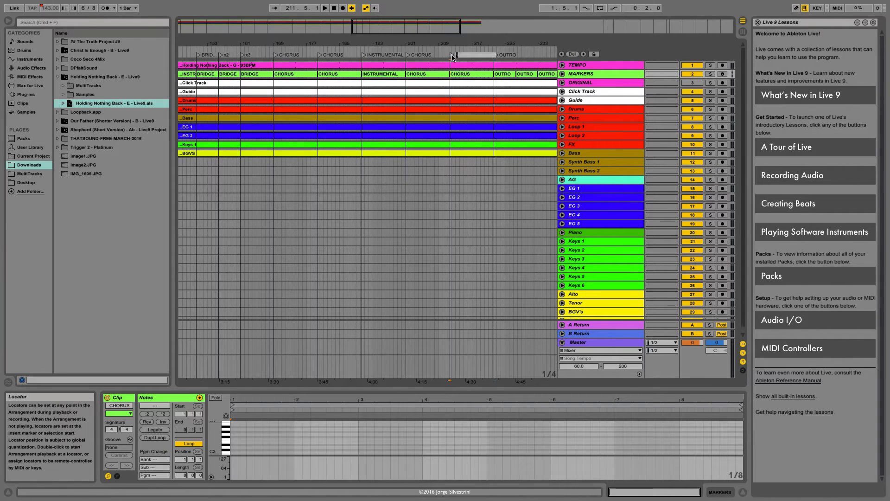
pyautogui.write('CHORUS')
pyautogui.press('Return')
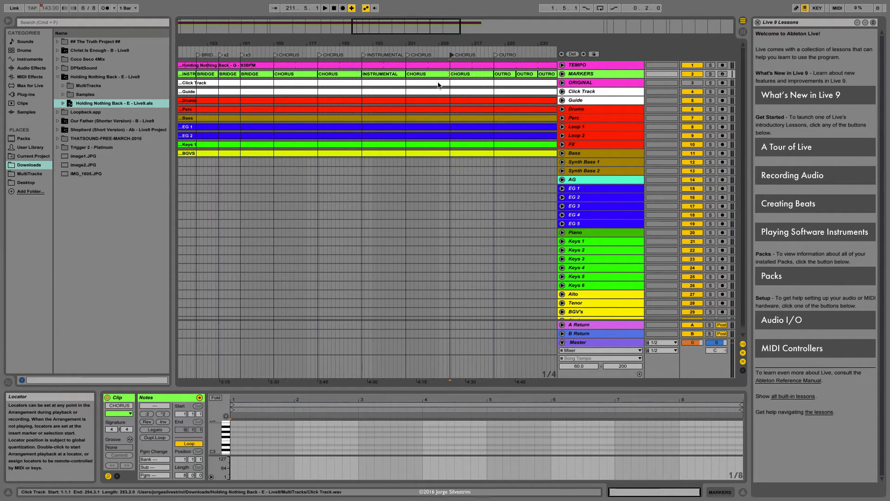
# Add a locator named ENDING at the start of the ENDING clip.
pyautogui.press('-')
pyautogui.press('-')
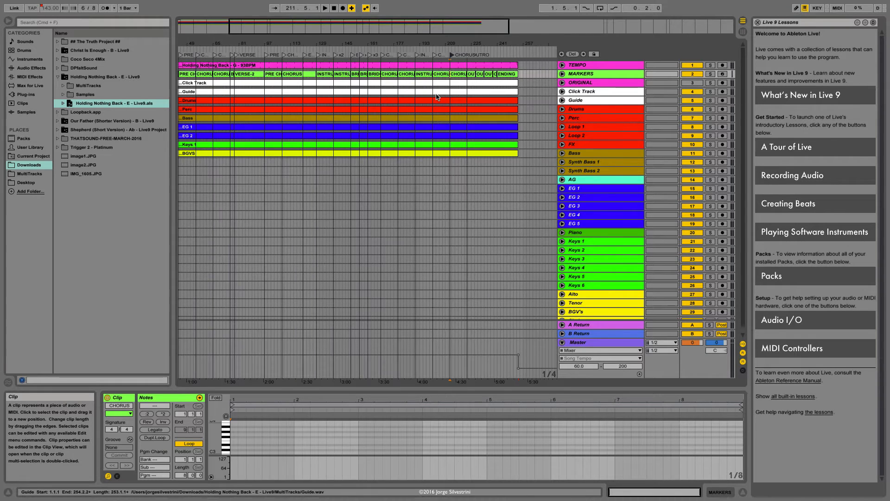
pyautogui.click(504, 74)
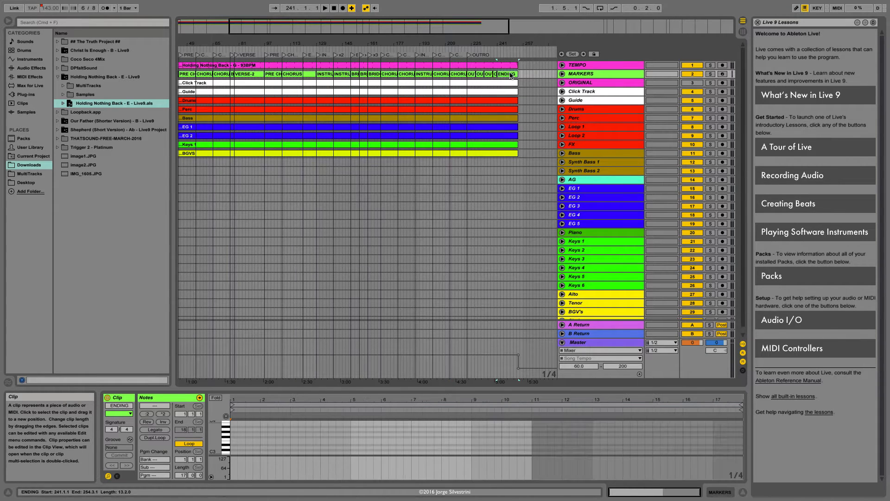
pyautogui.click(572, 54)
pyautogui.hotkey('ctrl', 'r')
pyautogui.write('EN')
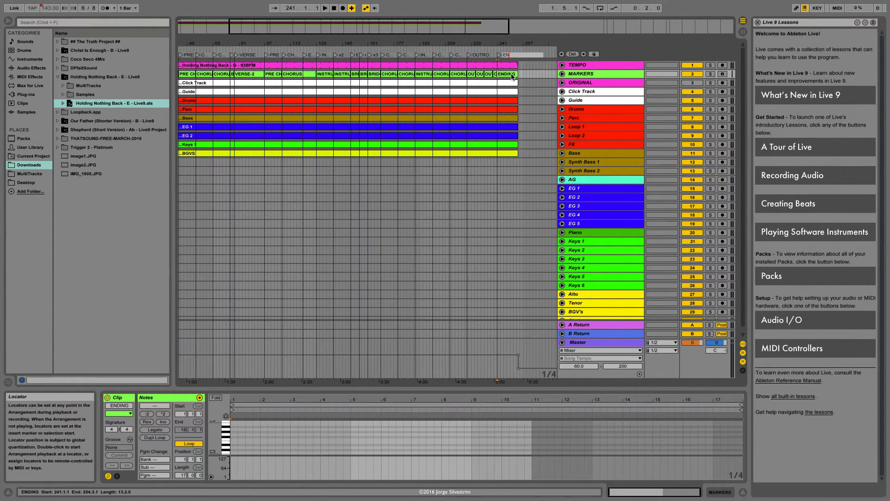
pyautogui.press('Return')
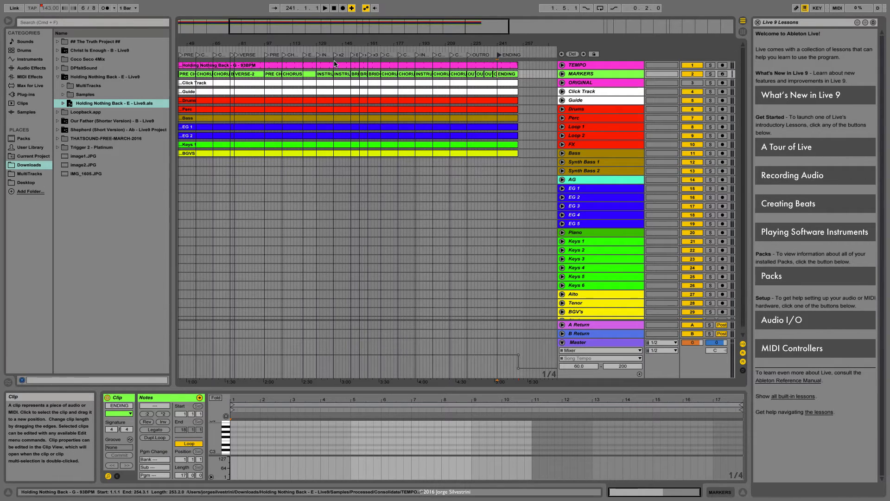
# Select all audio clips from Click Track to BGVS and move them down one track, placing Click Track on its matching track.
pyautogui.click(245, 84)
pyautogui.keyDown('shift'); pyautogui.click(200, 153); pyautogui.keyUp('shift')
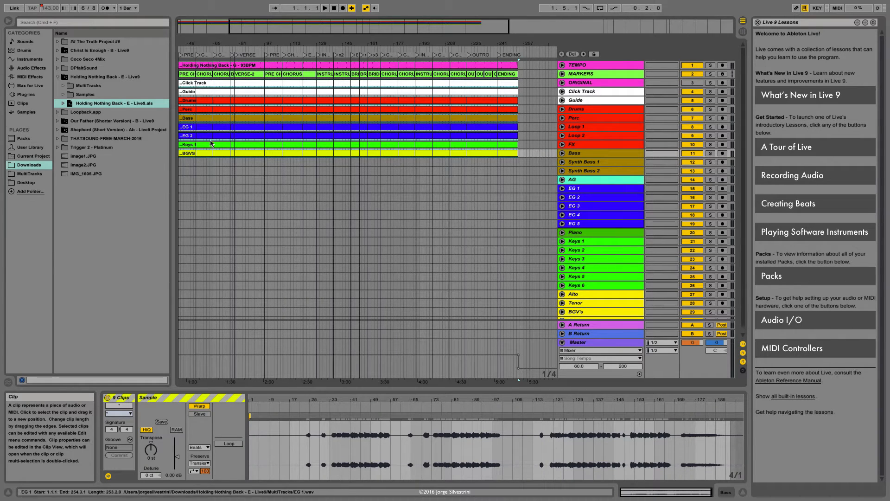
pyautogui.click(213, 185)
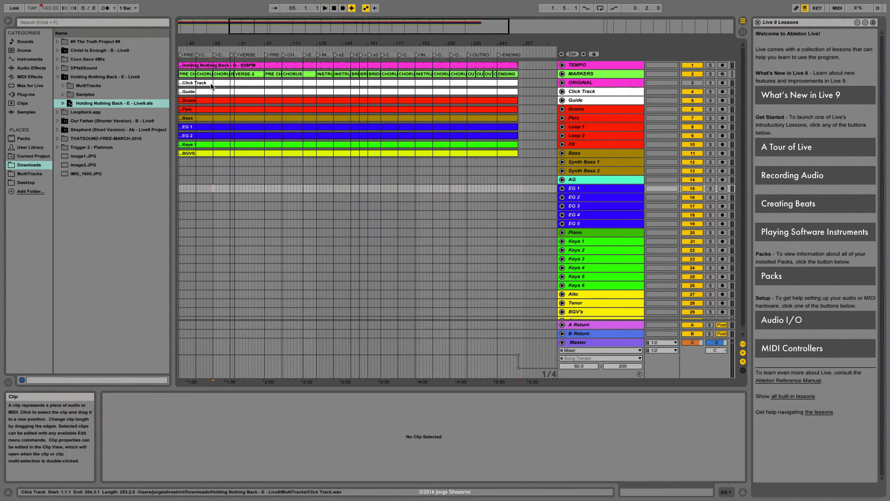
pyautogui.keyDown('shift'); pyautogui.click(211, 164); pyautogui.keyUp('shift')
pyautogui.click(212, 166)
pyautogui.keyDown('shift'); pyautogui.click(201, 82); pyautogui.keyUp('shift')
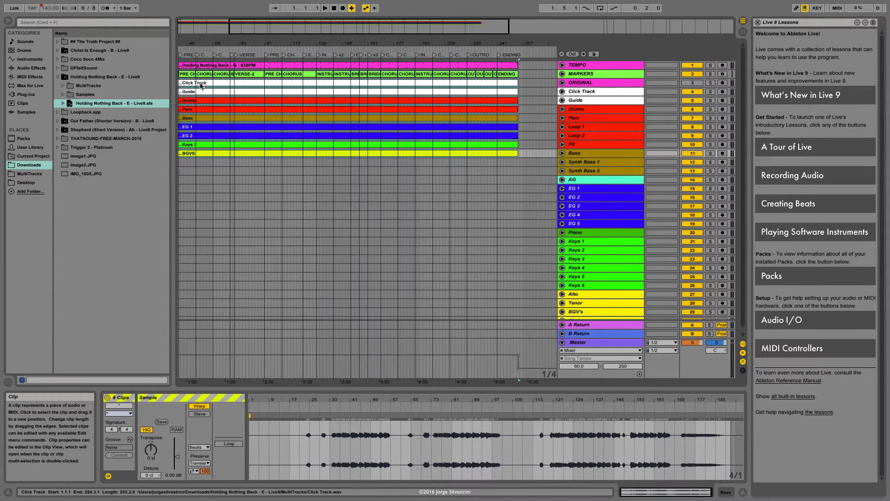
pyautogui.moveTo(200, 84); pyautogui.dragTo(200, 91)
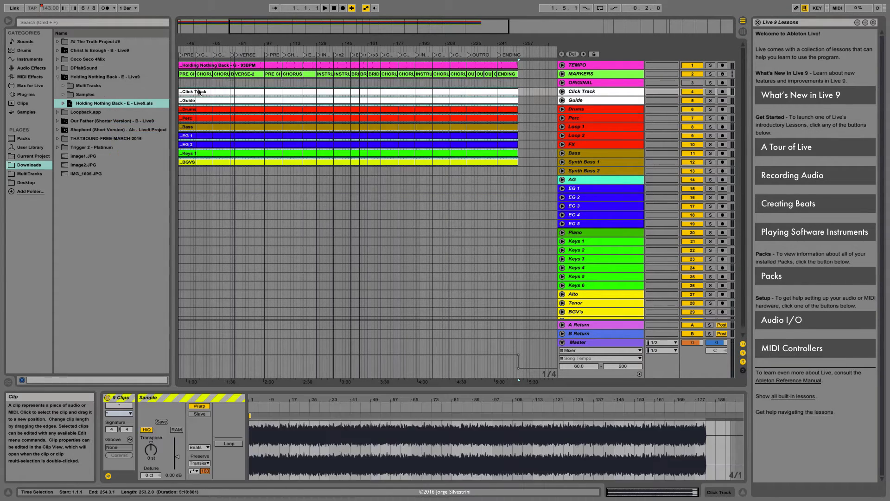
# Move the Bass through BGVS clips down together so that the Bass clip sits on the Bass track.
pyautogui.scroll(3, 218, 104)
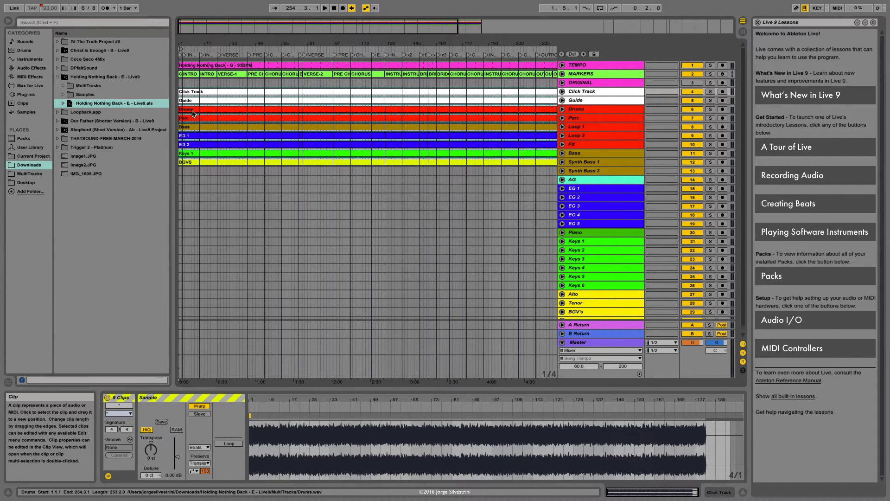
pyautogui.click(192, 127)
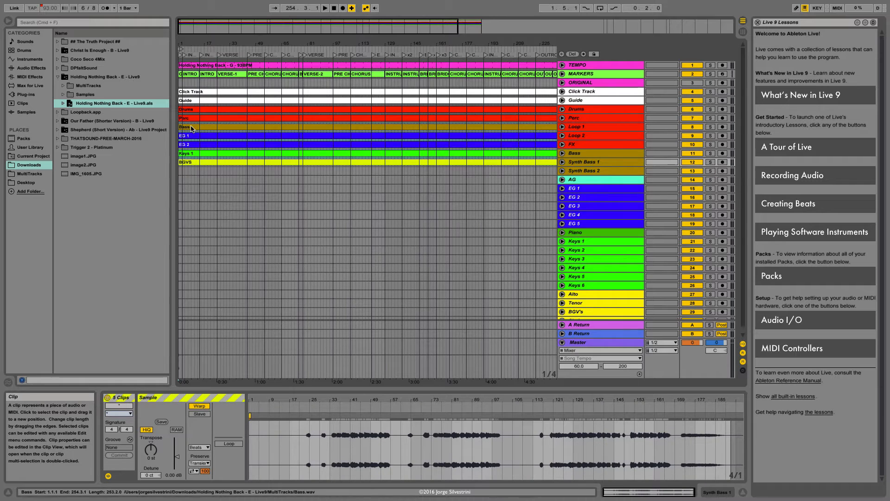
pyautogui.moveTo(191, 128); pyautogui.dragTo(190, 155)
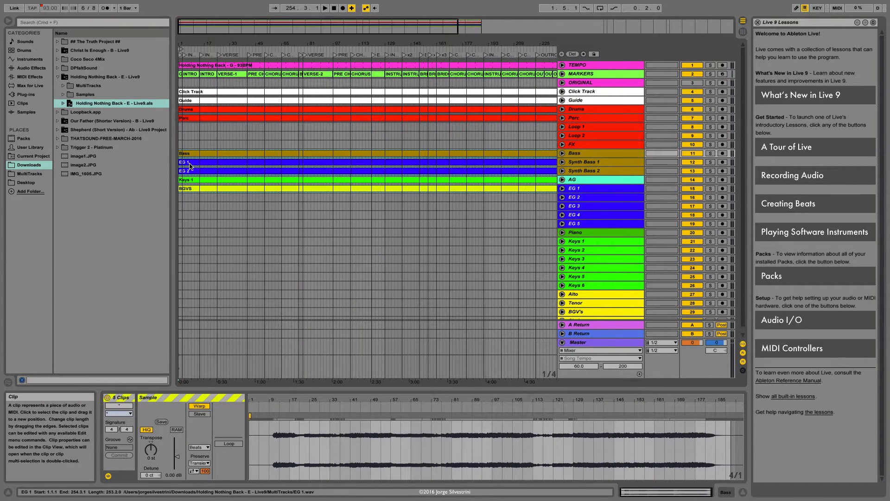
# Move the EG 1 and EG 2, Keys 1 and BGVS clips down onto their matching EG, Keys 1 and BGV's tracks.
pyautogui.click(188, 163)
pyautogui.keyDown('shift'); pyautogui.click(186, 189); pyautogui.keyUp('shift')
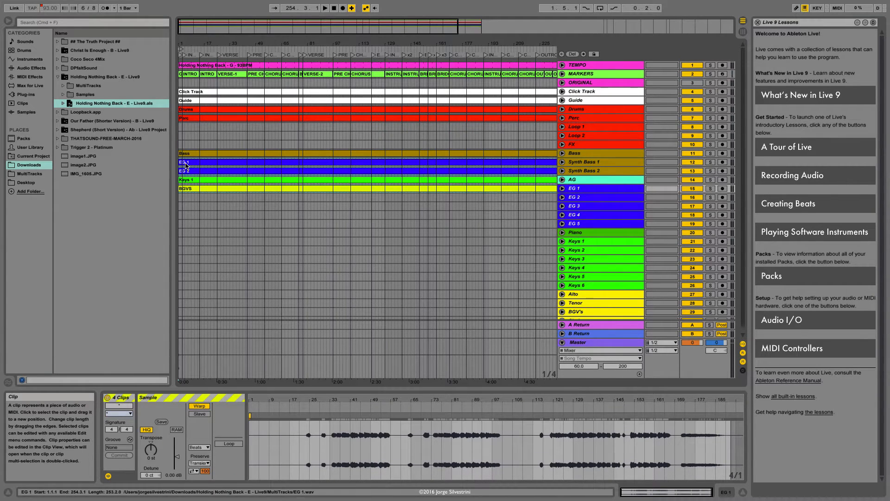
pyautogui.moveTo(185, 163); pyautogui.dragTo(192, 308)
pyautogui.scroll(-1, 216, 203)
pyautogui.click(191, 247)
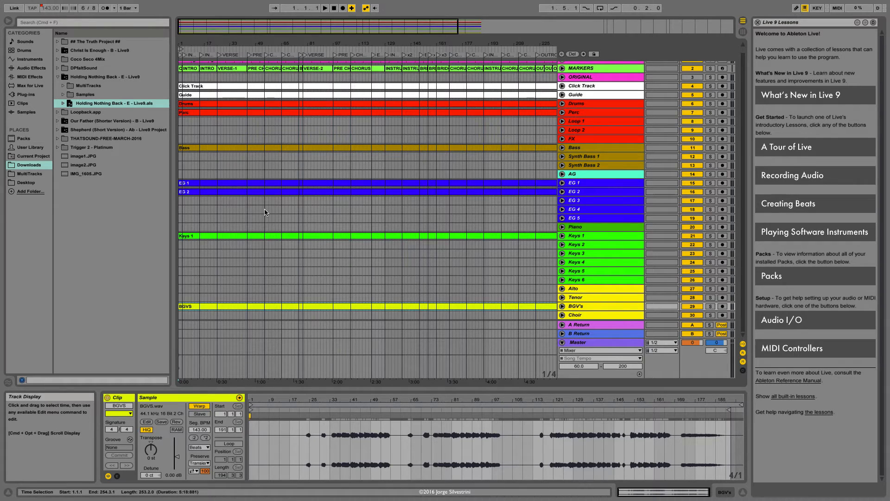
pyautogui.scroll(1, 265, 212)
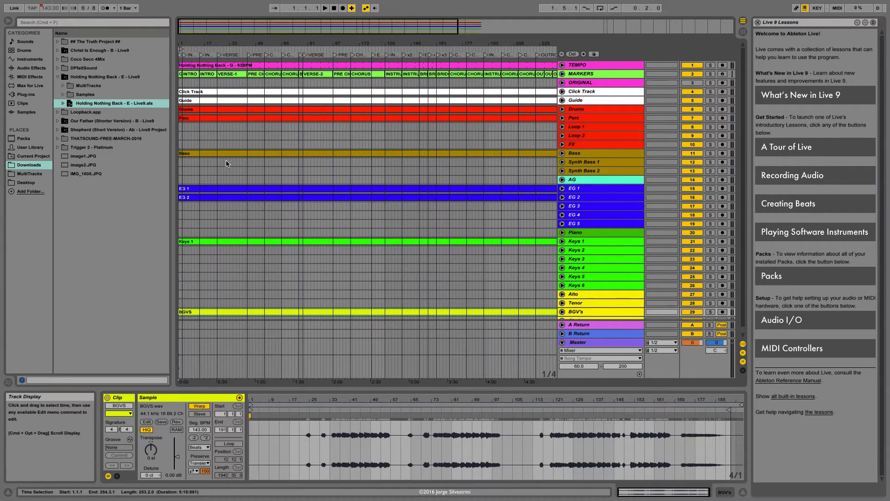
# Start from the first INTRO locator, check the Bass and EG 1 clips, and select all clips from Bass through BGVS.
pyautogui.doubleClick(186, 56)
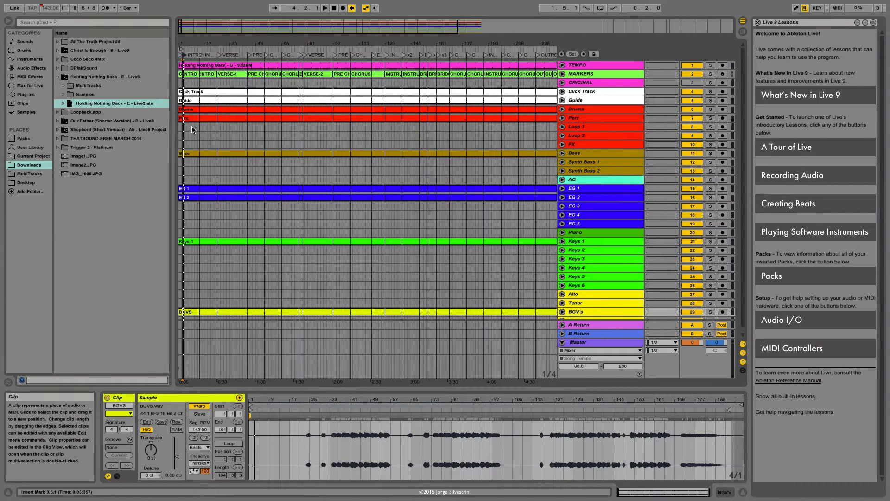
pyautogui.click(190, 154)
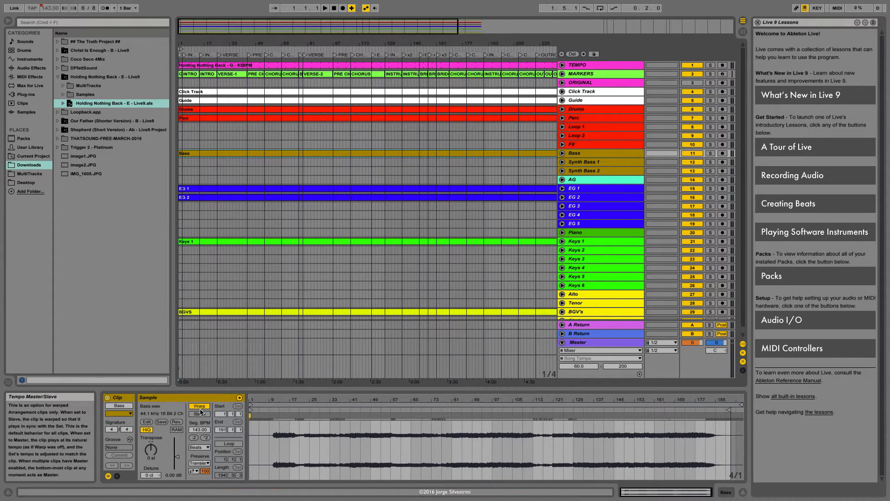
pyautogui.click(207, 189)
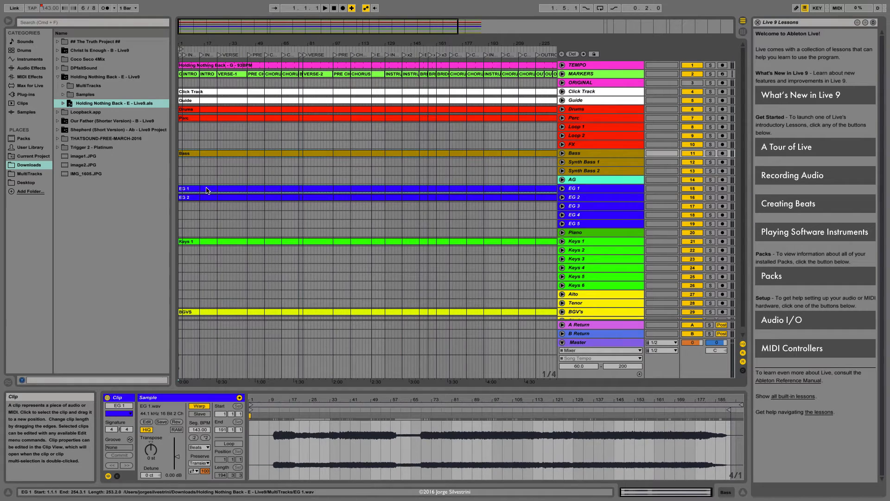
pyautogui.click(207, 314)
pyautogui.keyDown('shift'); pyautogui.click(209, 153); pyautogui.keyUp('shift')
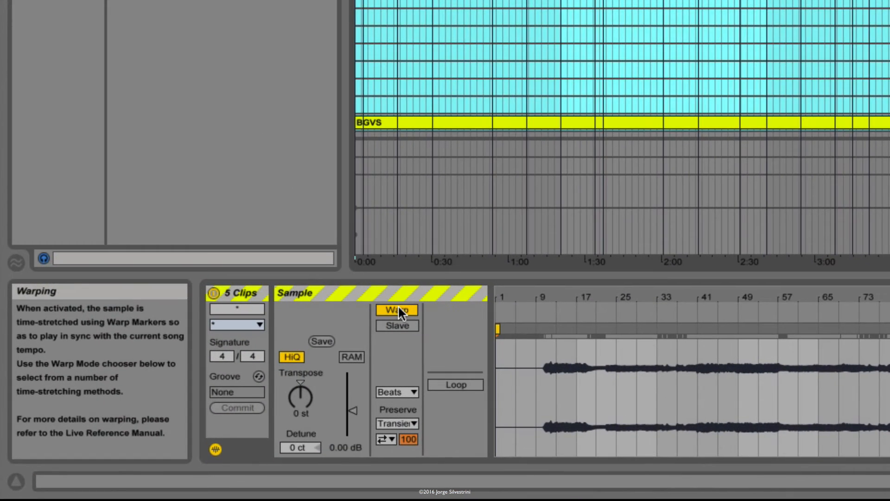
# Set the warp mode of the five selected clips to Complex and transpose them by 3 semitones.
pyautogui.click(888, 481)
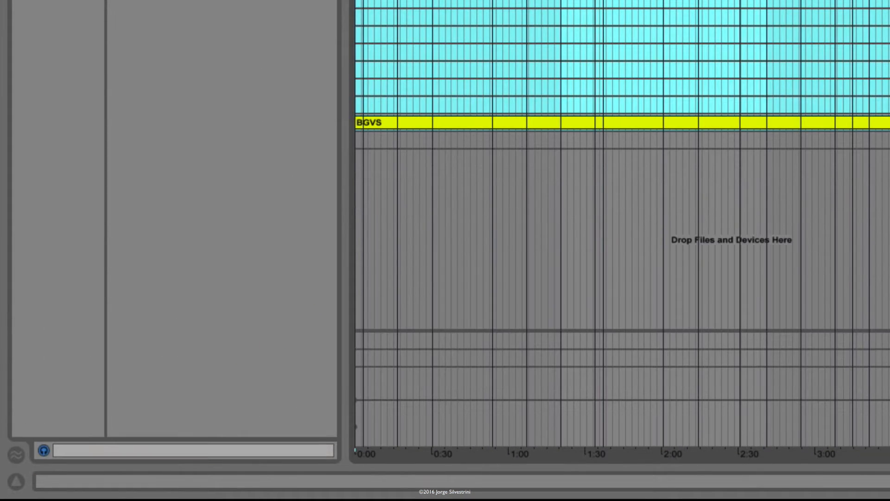
pyautogui.click(888, 482)
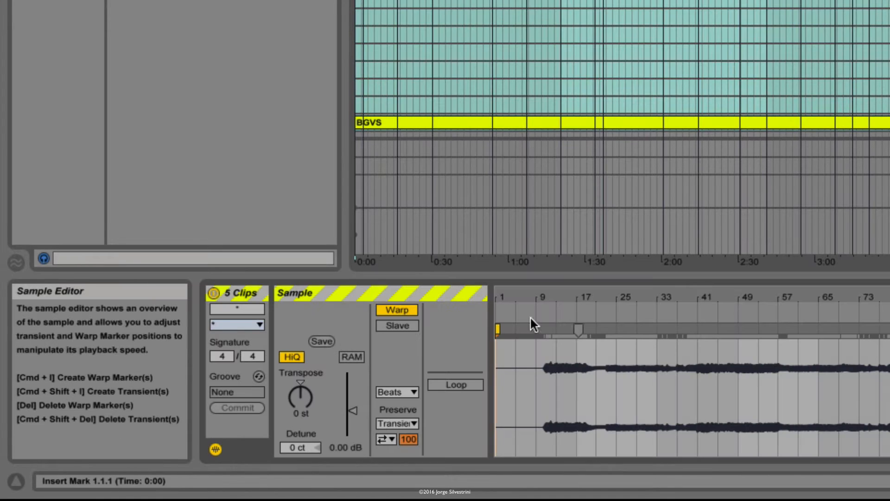
pyautogui.click(405, 392)
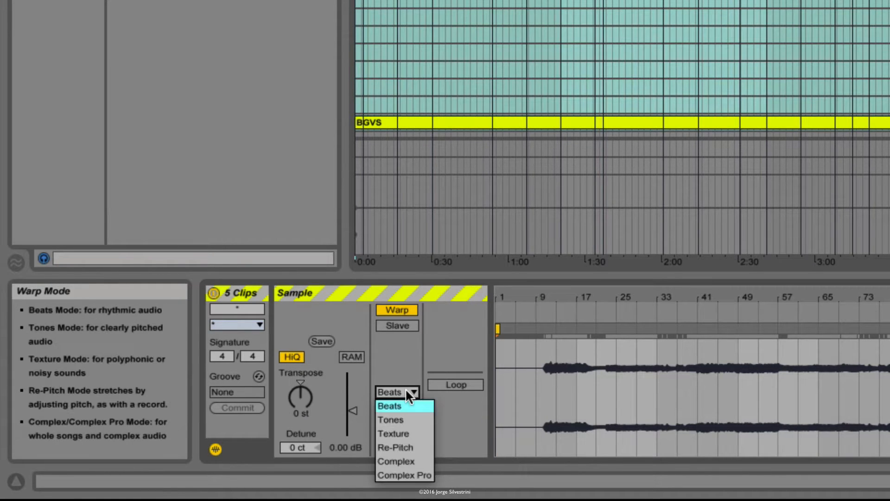
pyautogui.click(392, 462)
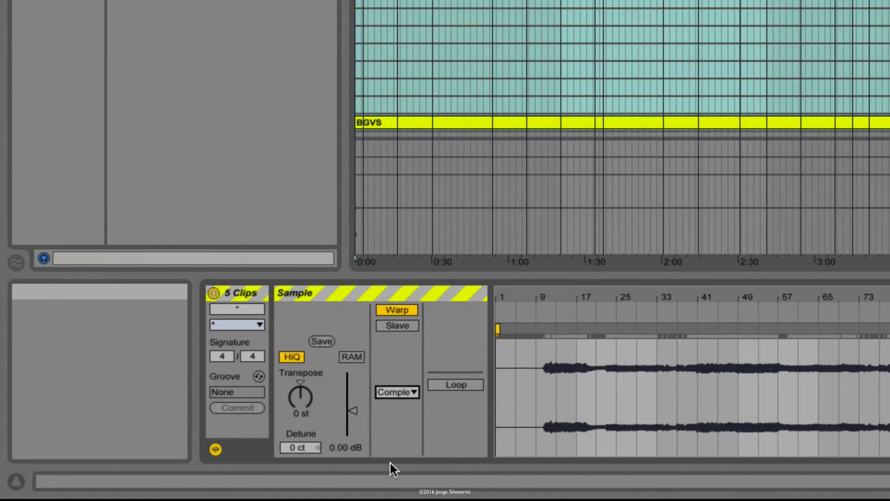
pyautogui.click(300, 400)
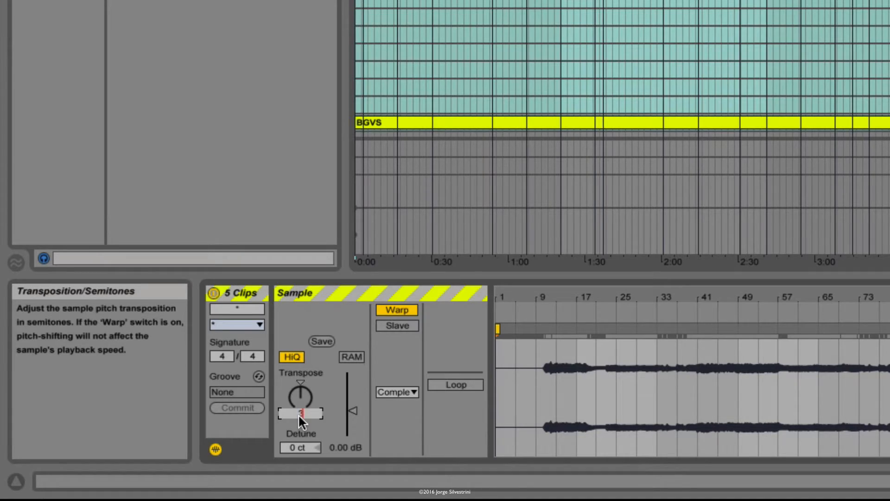
pyautogui.press('Return')
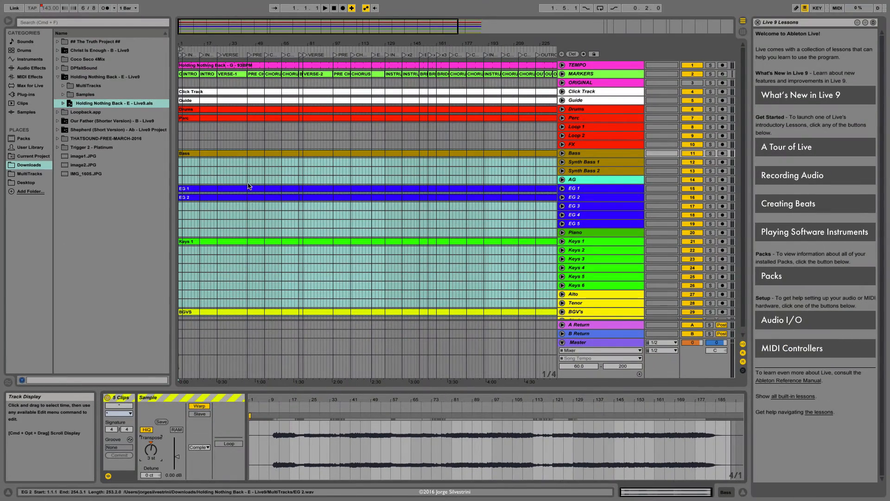
# Play the transposed song briefly from the first INTRO locator, stop it, and examine where the arrangement's clips end.
pyautogui.doubleClick(185, 58)
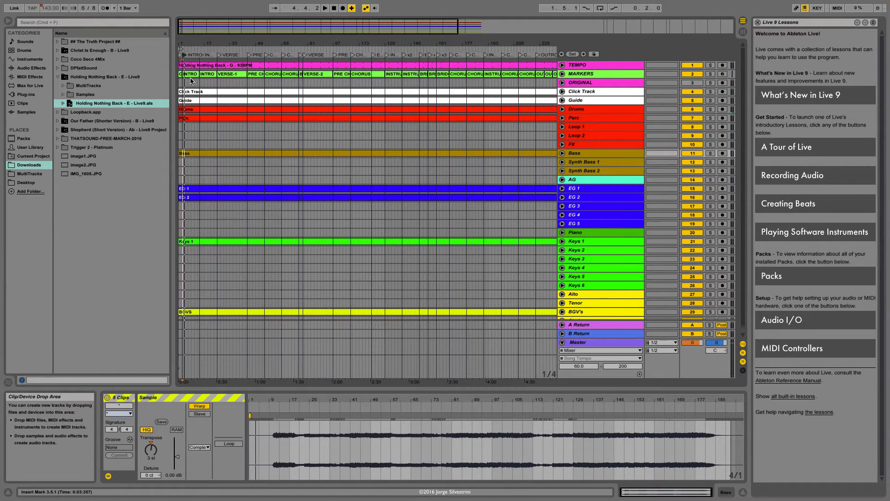
pyautogui.press('space')
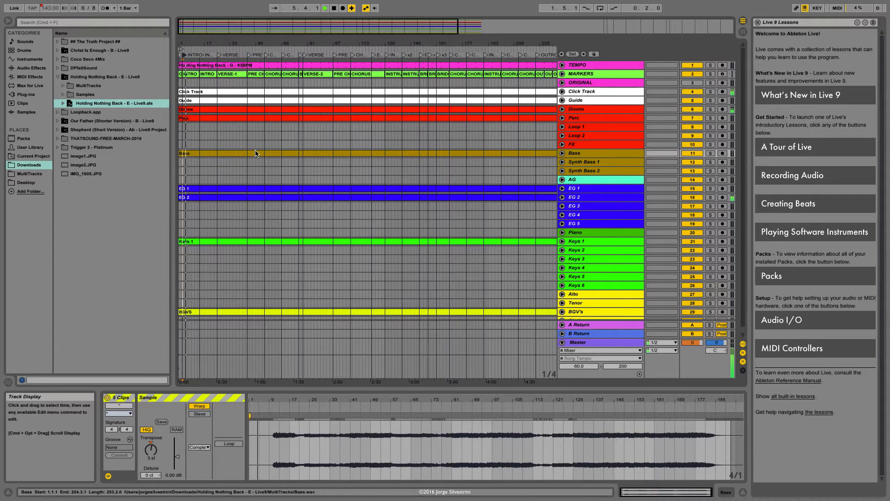
pyautogui.press('space')
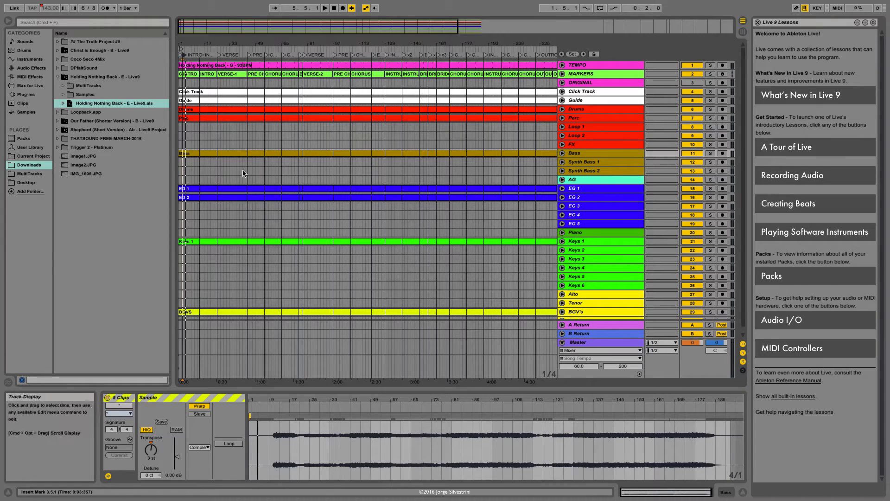
pyautogui.hscroll(5, 247, 172)
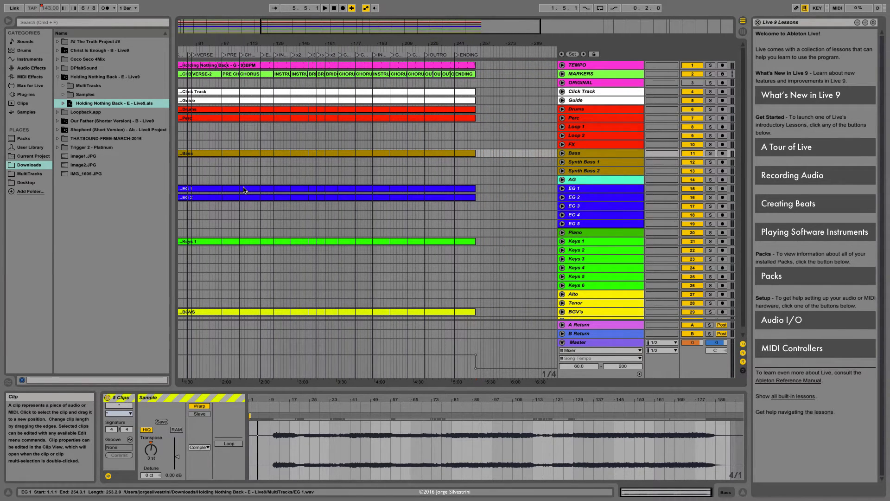
pyautogui.click(475, 127)
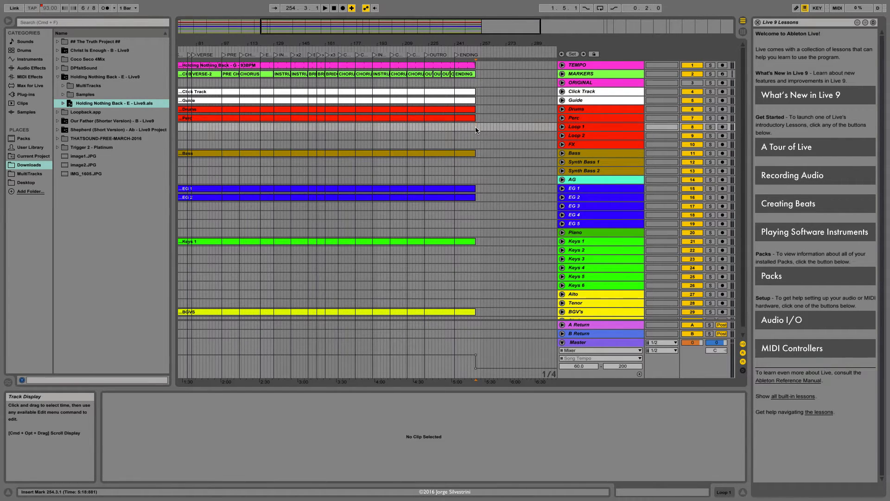
pyautogui.hotkey('alt', 'Left')
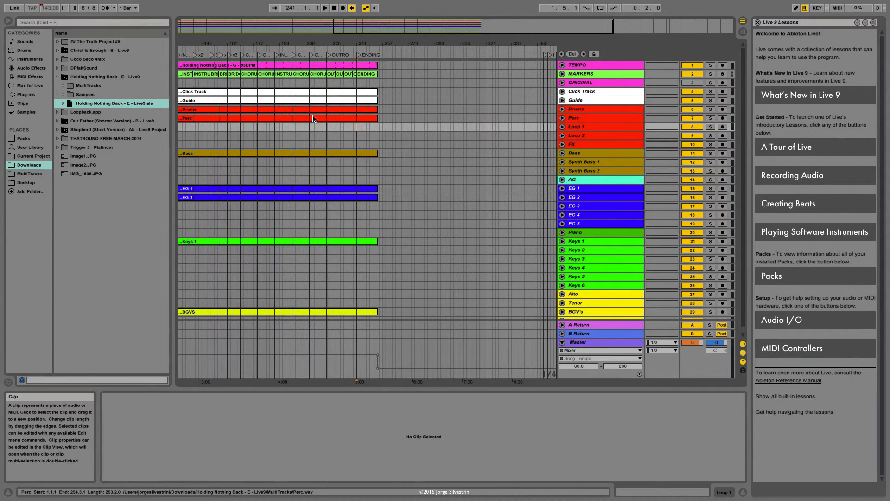
pyautogui.hscroll(-15, 269, 125)
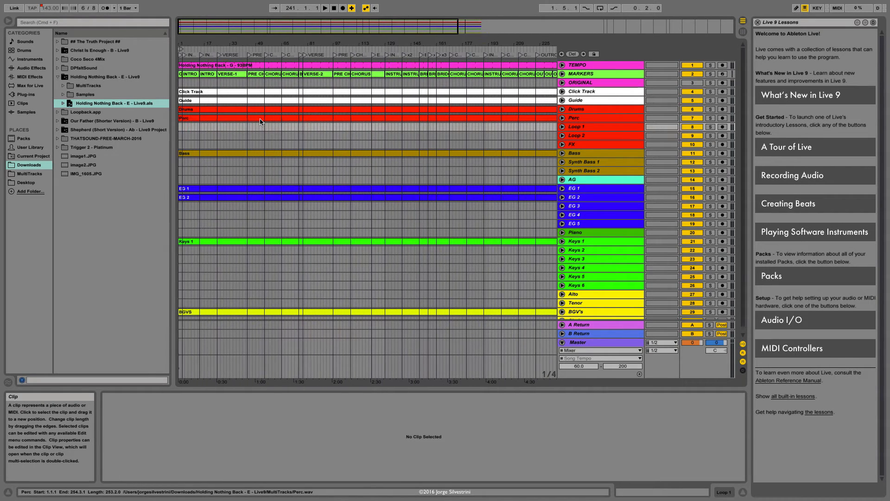
pyautogui.press('-')
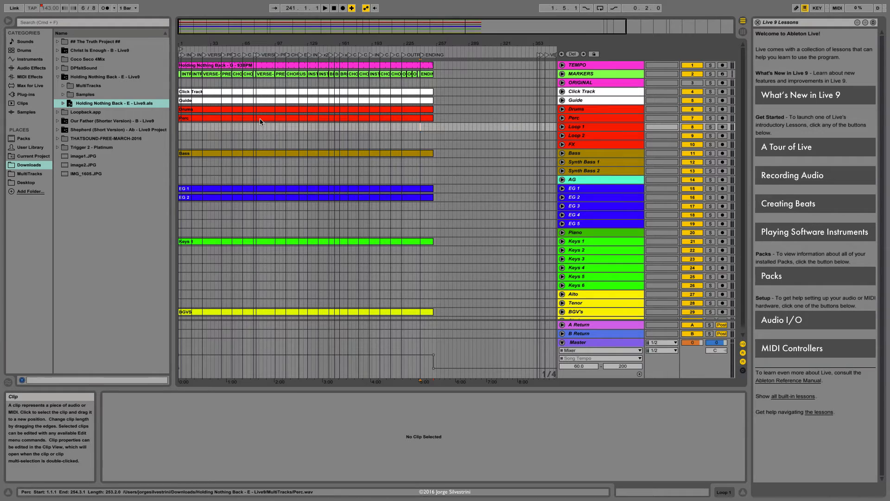
# Switch to Safari and open the October 2, 2016 Weekend Worship - Gables plan in Planning Center.
pyautogui.press('super+Tab')
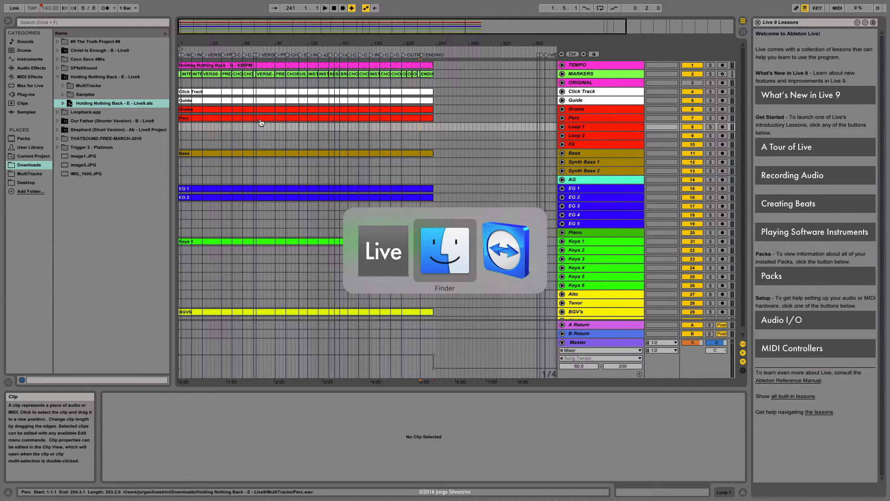
pyautogui.press('super+Tab')
pyautogui.press('super+Tab')
pyautogui.press('super+space')
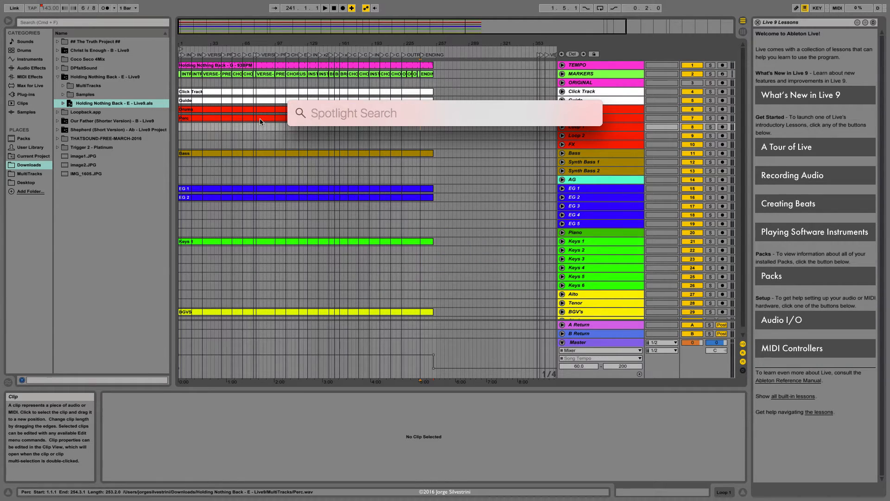
pyautogui.write('saf')
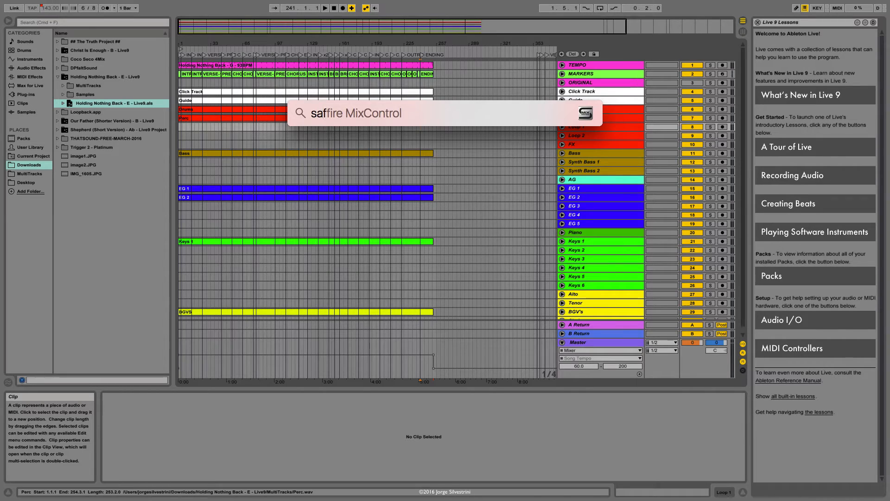
pyautogui.write('ari')
pyautogui.press('Return')
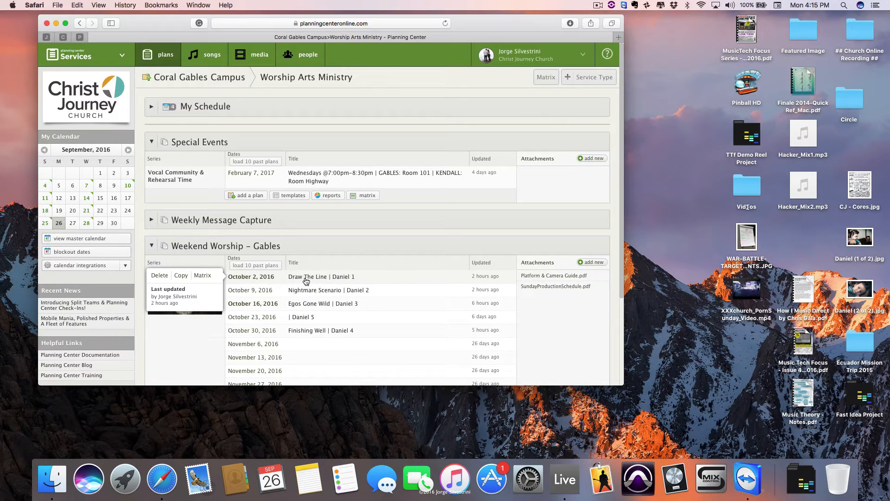
pyautogui.click(261, 277)
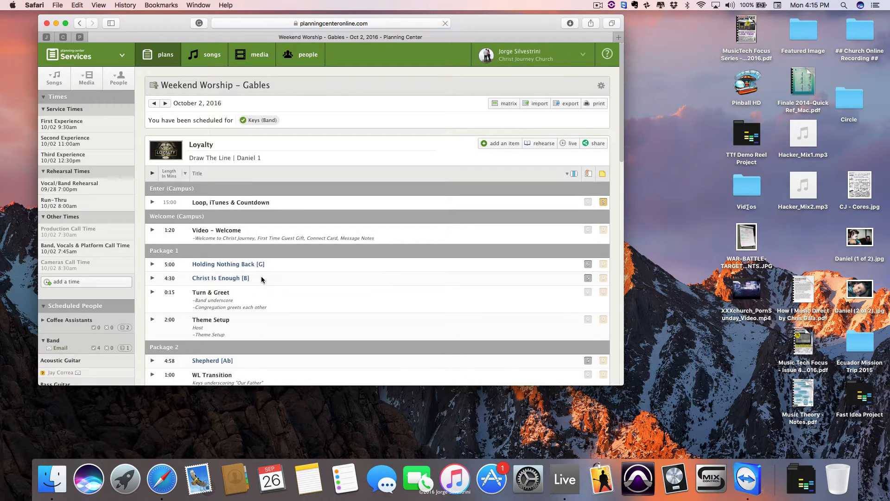
# Download the attachment Holding Nothing Back (Edit Version) - G.mp3 from the plan's song item and return to Ableton Live.
pyautogui.click(587, 263)
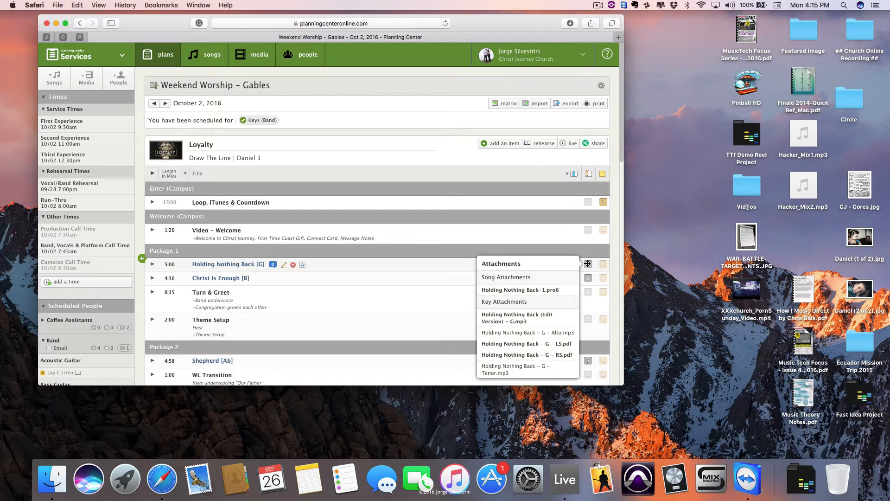
pyautogui.click(517, 319)
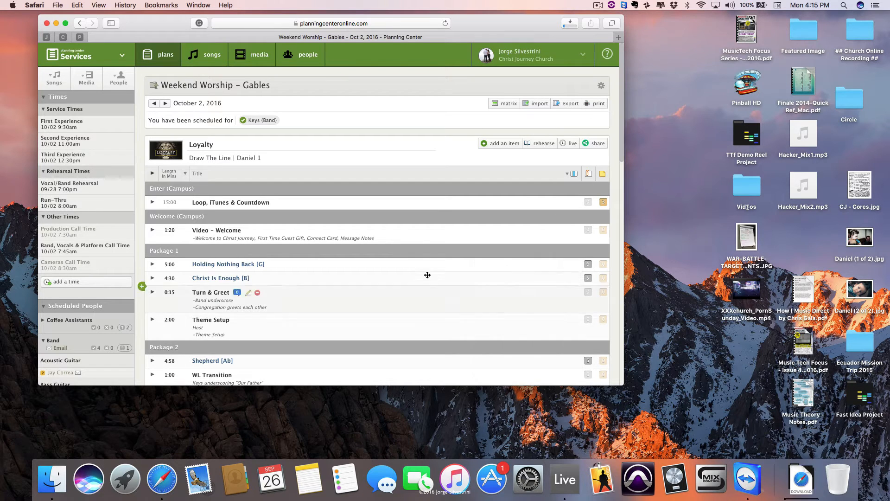
pyautogui.press('super+Tab')
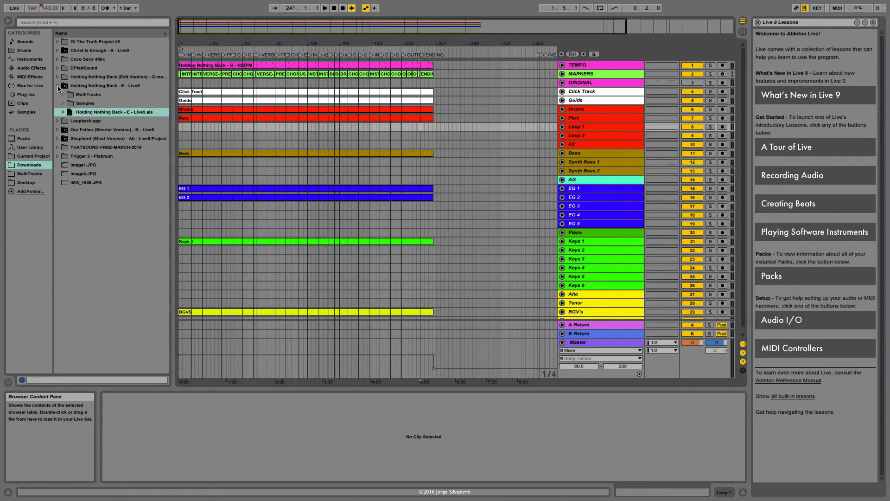
# Collapse the Holding Nothing Back - E - Live9 folder and place Holding Nothing Back (Edit Version) - G.mp3 on the ORIGINAL track at 2.3.1.
pyautogui.click(59, 86)
pyautogui.click(58, 78)
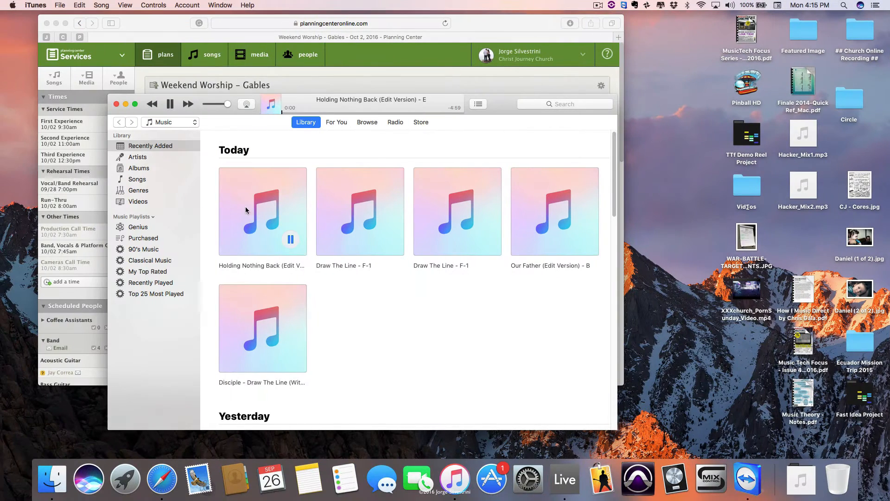
pyautogui.press('super+h')
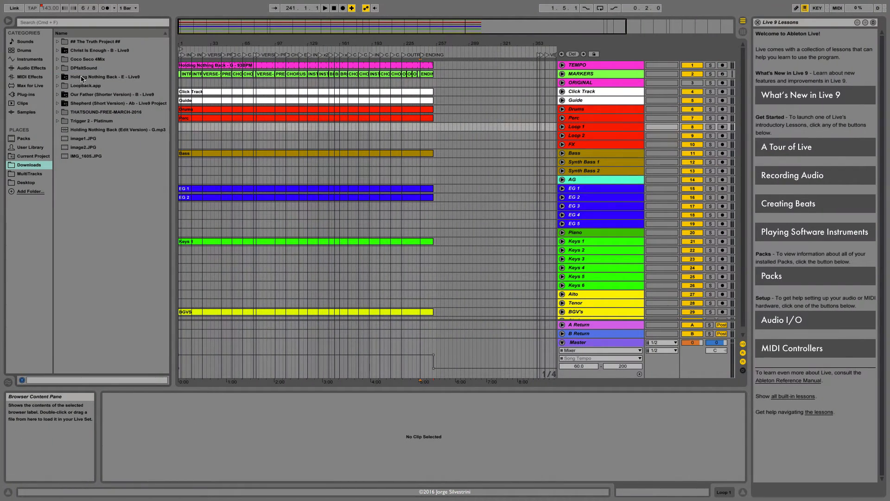
pyautogui.click(81, 78)
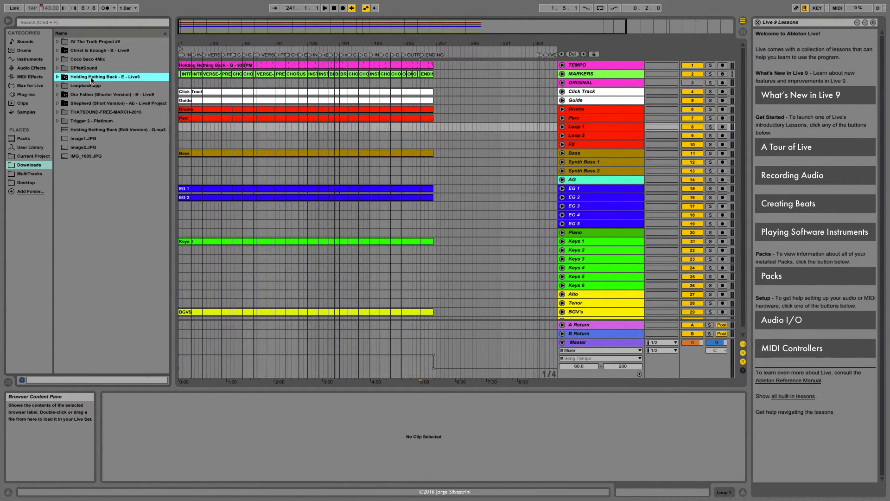
pyautogui.click(96, 132)
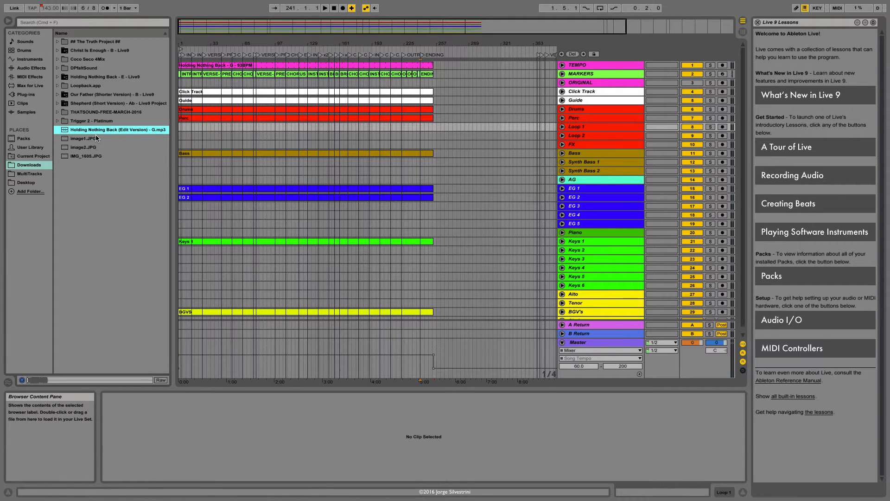
pyautogui.moveTo(112, 130)
pyautogui.mouseDown()
pyautogui.moveTo(193, 90)
pyautogui.moveTo(180, 85)
pyautogui.mouseUp()
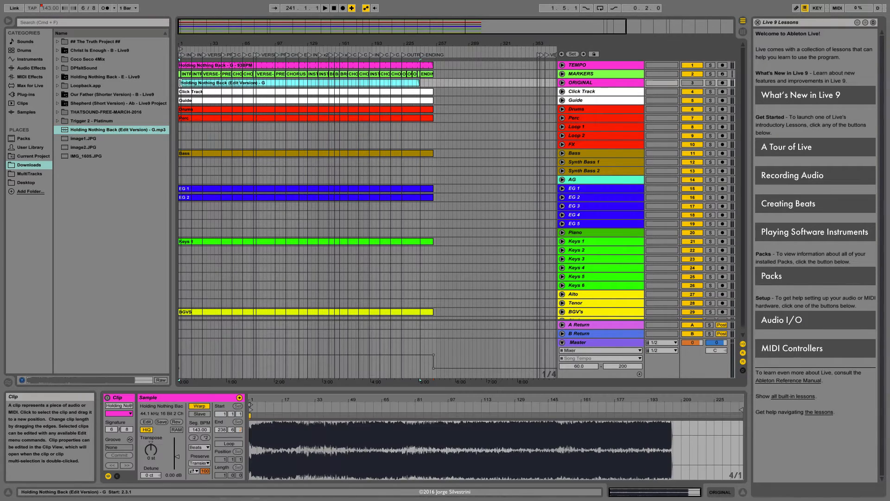
# Unfold the ORIGINAL track and examine how the waveform of its clip lines up with the first INTRO locator.
pyautogui.click(562, 82)
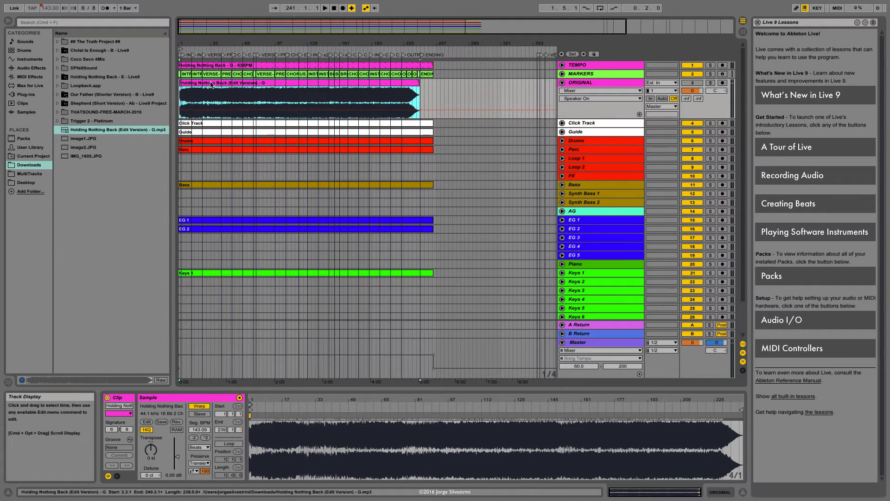
pyautogui.press('+')
pyautogui.press('+')
pyautogui.press('+')
pyautogui.press('+')
pyautogui.press('+')
pyautogui.press('+')
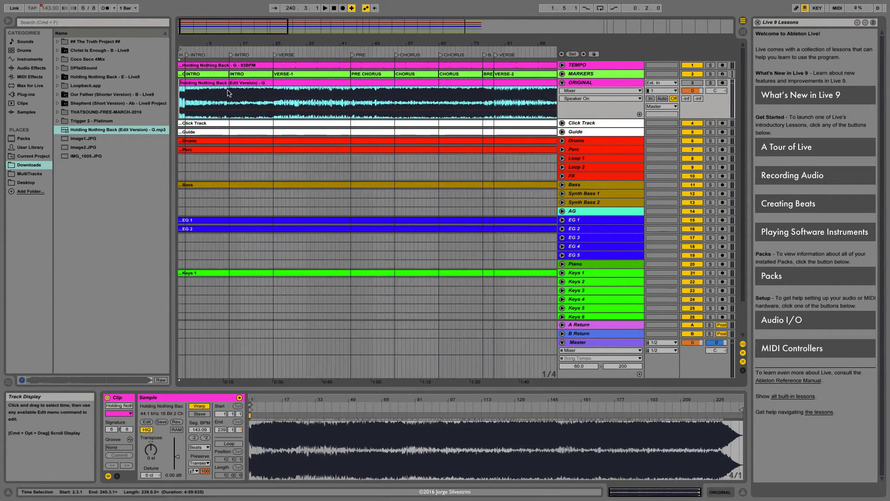
pyautogui.hscroll(-4, 230, 140)
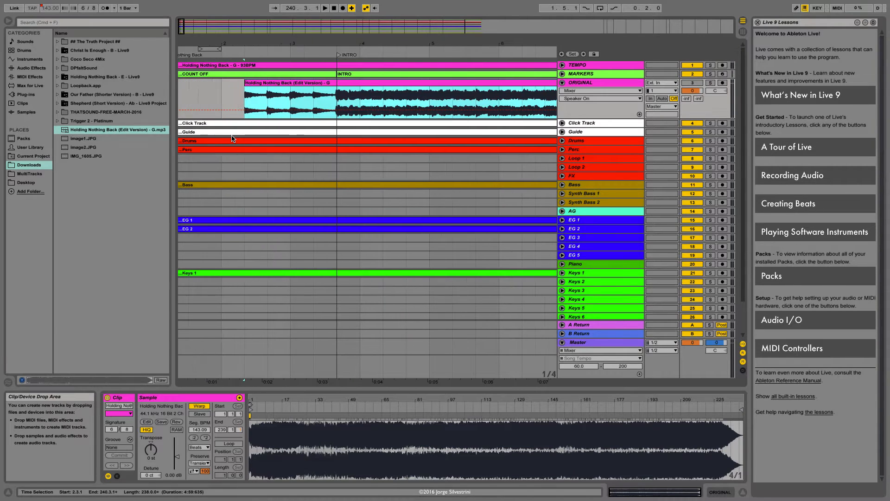
pyautogui.scroll(-1, 234, 139)
pyautogui.scroll(1, 345, 116)
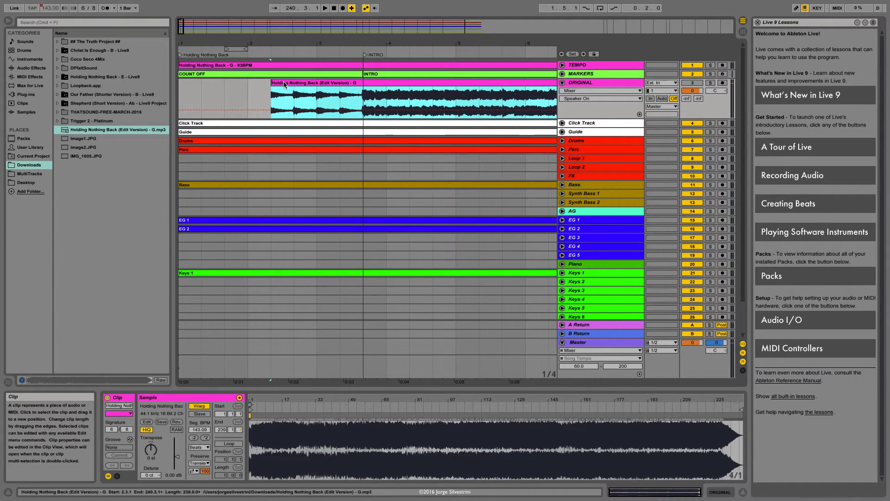
# Turn off warping for the Holding Nothing Back (Edit Version) - G clip and set its sample start to 0:00:00, keeping it at 2.3.1.
pyautogui.click(199, 406)
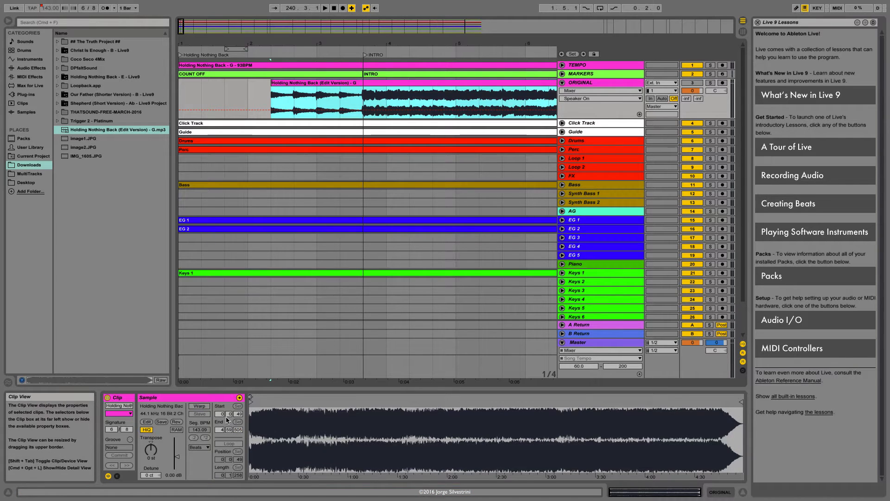
pyautogui.moveTo(225, 413); pyautogui.dragTo(225, 460)
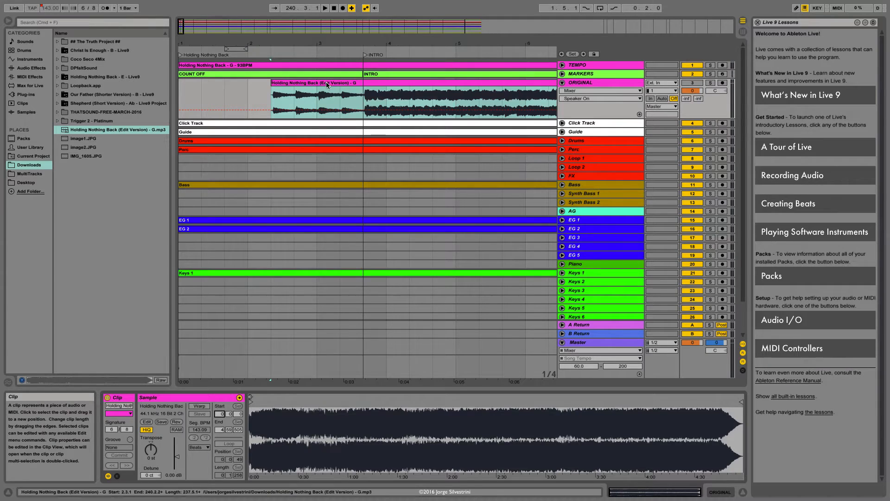
pyautogui.moveTo(326, 82); pyautogui.dragTo(322, 84)
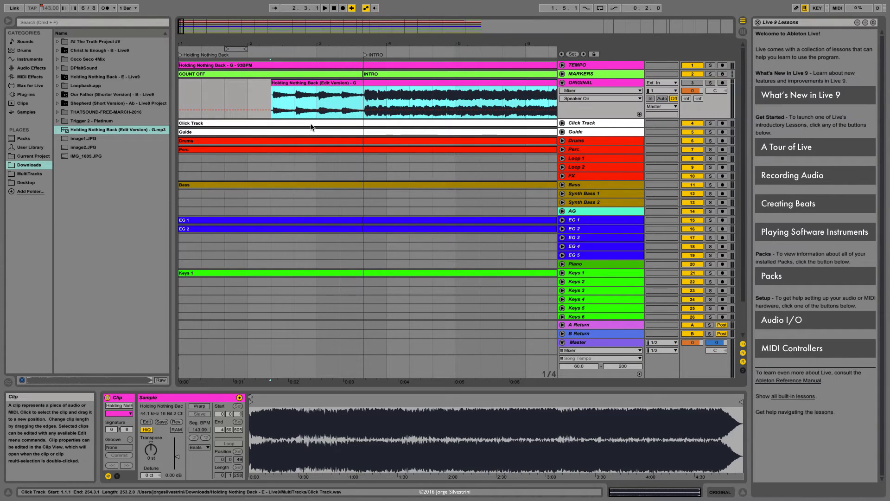
pyautogui.press('-')
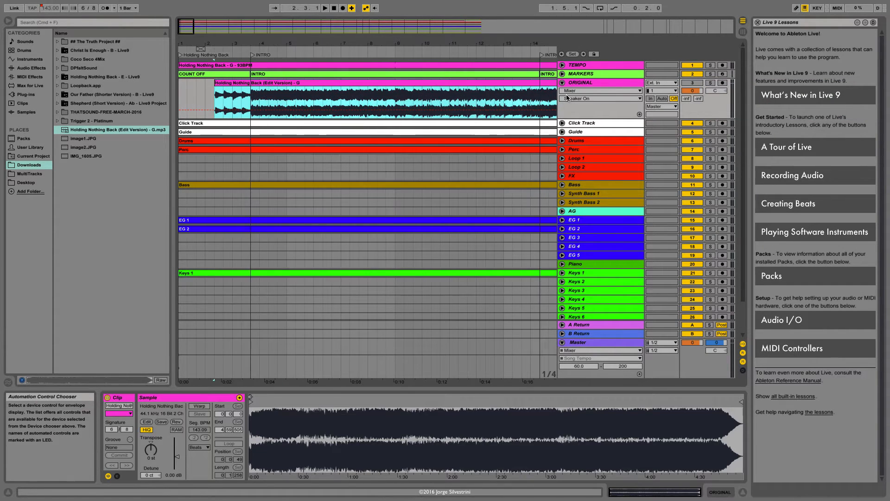
# Play the arrangement from the count off and activate the ORIGINAL track so the mp3 sounds with the stems.
pyautogui.click(203, 93)
pyautogui.press('space')
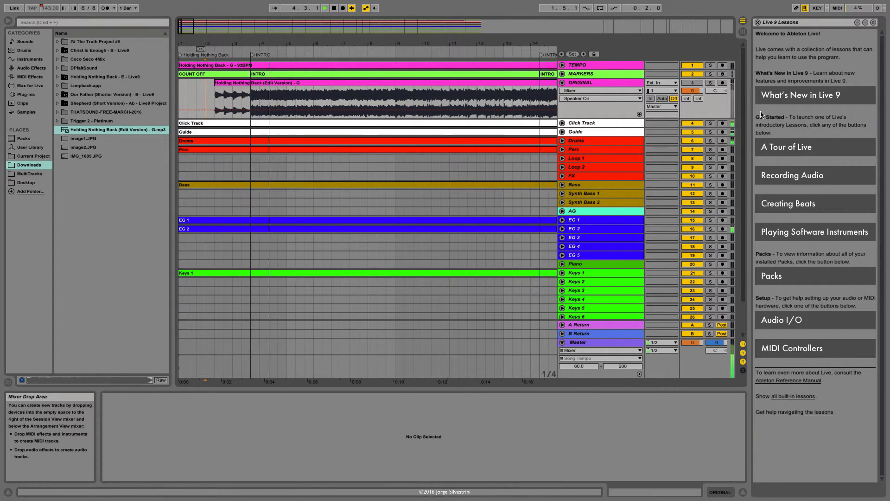
pyautogui.click(693, 84)
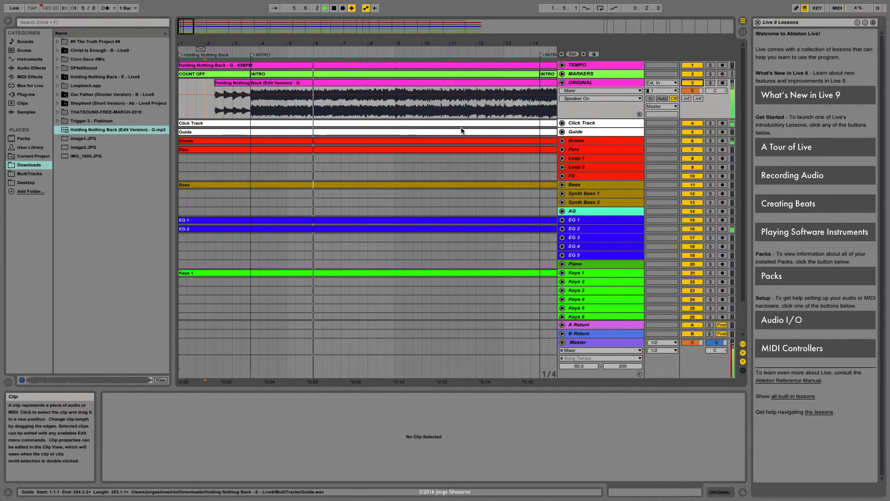
# Check by playback that the ORIGINAL clip matches the stems at the first VERSE, PRE CHORUS and CHORUS locators.
pyautogui.click(531, 107)
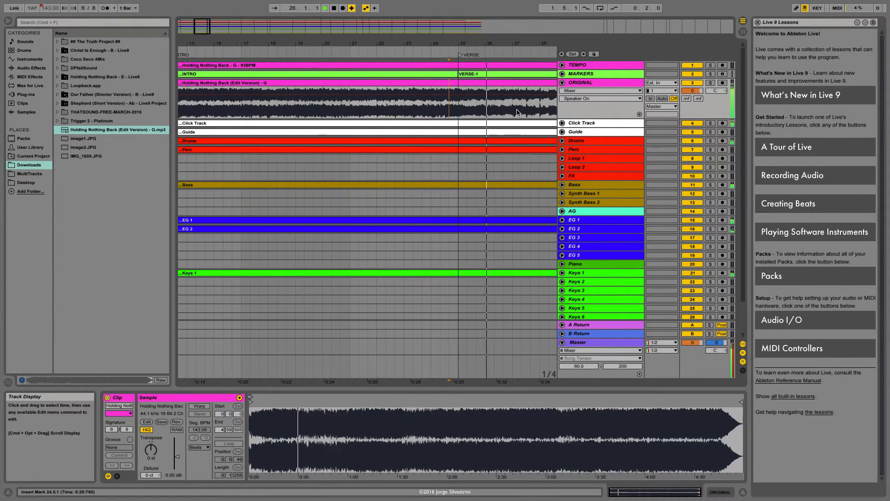
pyautogui.hscroll(10, 506, 125)
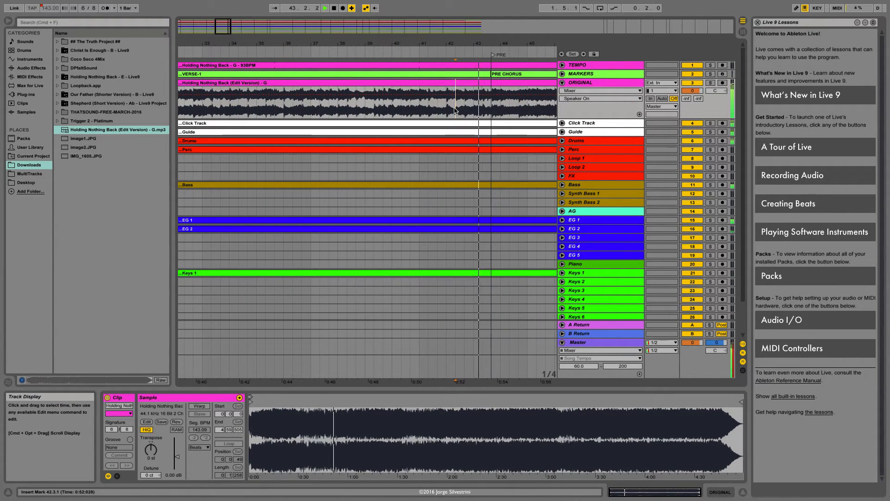
pyautogui.hscroll(6, 514, 117)
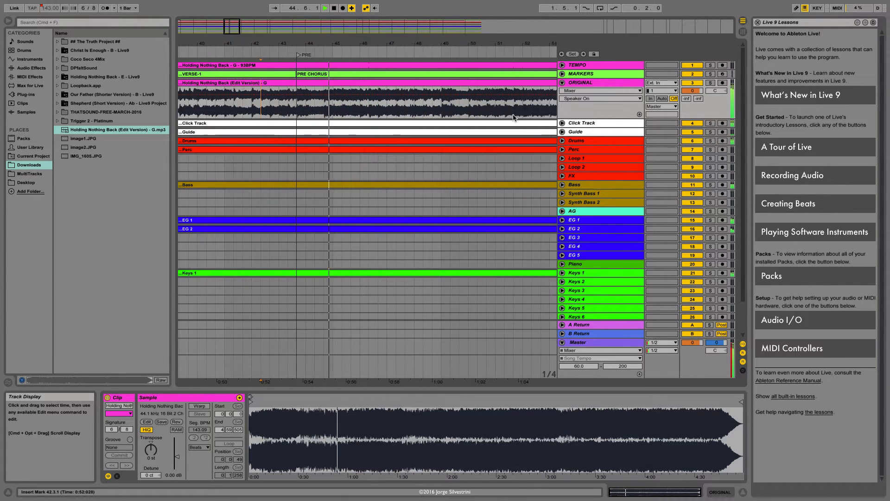
pyautogui.hscroll(3, 510, 116)
pyautogui.click(487, 110)
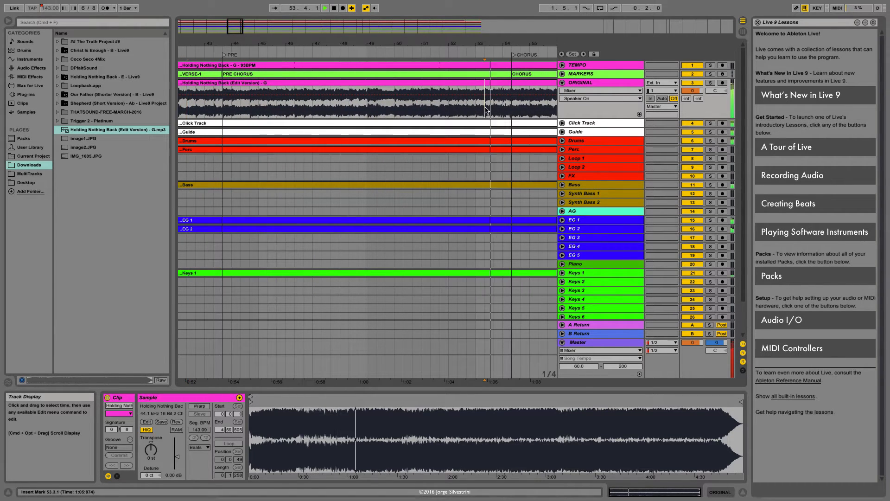
pyautogui.hscroll(5, 503, 111)
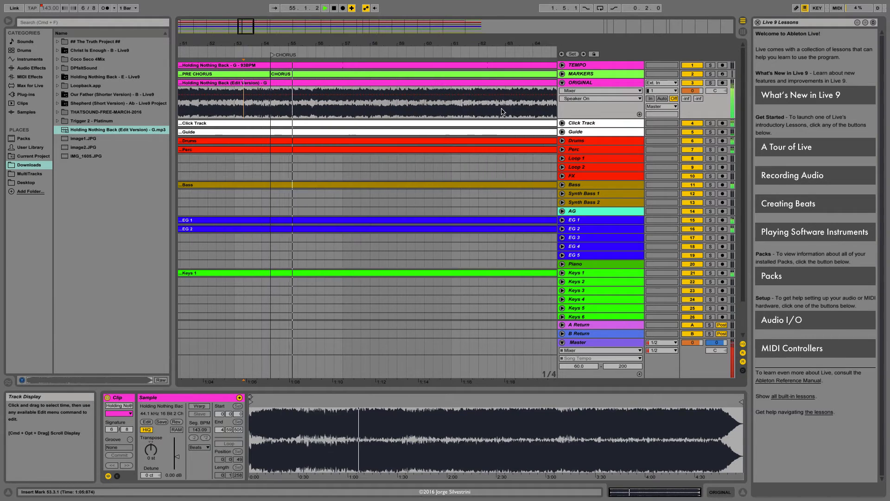
# Check the ORIGINAL clip against the stems at the repeated CHORUS, BREAKDOWN and second VERSE locators, and stop playback.
pyautogui.hscroll(5, 510, 111)
pyautogui.click(412, 111)
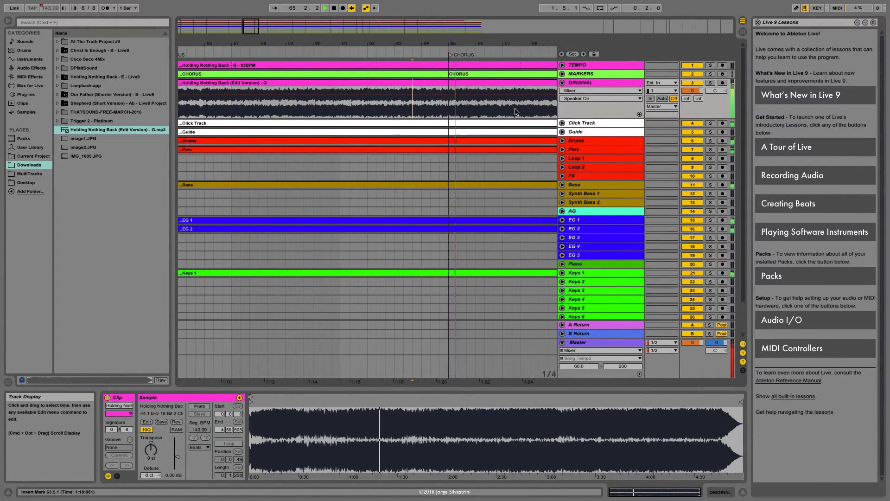
pyautogui.hscroll(8, 464, 111)
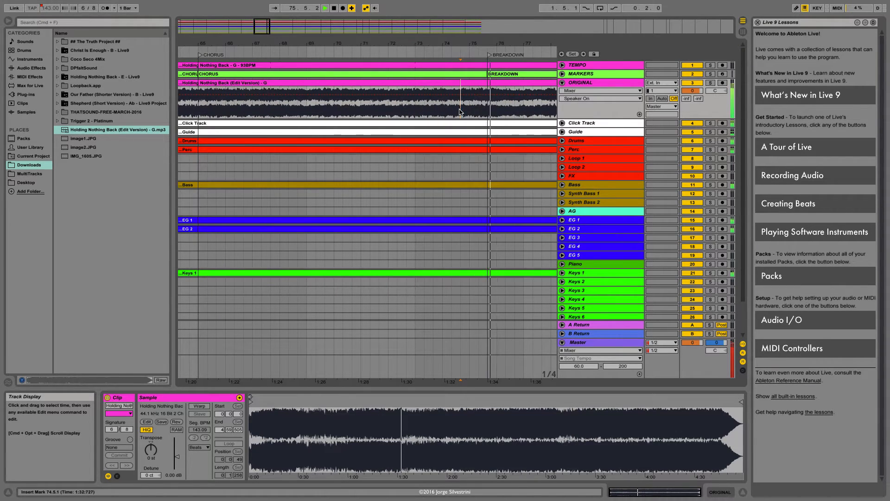
pyautogui.hscroll(6, 501, 111)
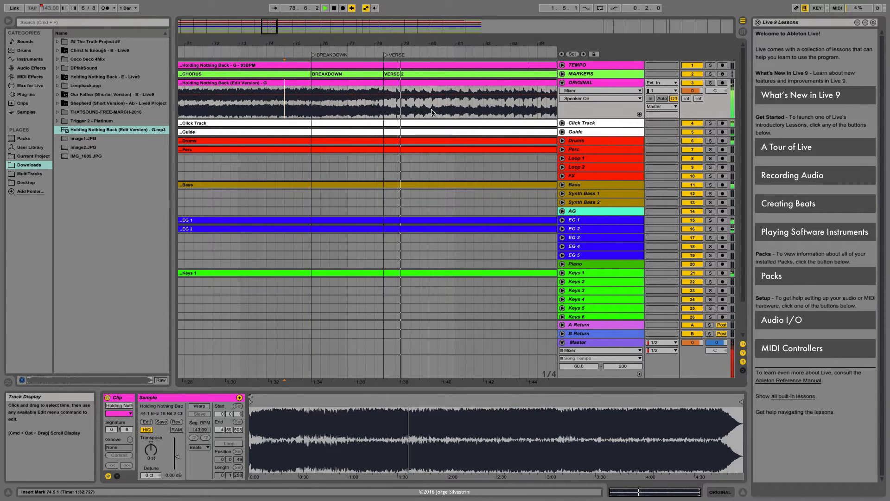
pyautogui.press('space')
# Play the transitions into the PRE CHORUS and CHORUS following VERSE 2 to compare the ORIGINAL clip with the stems.
pyautogui.hscroll(10, 436, 112)
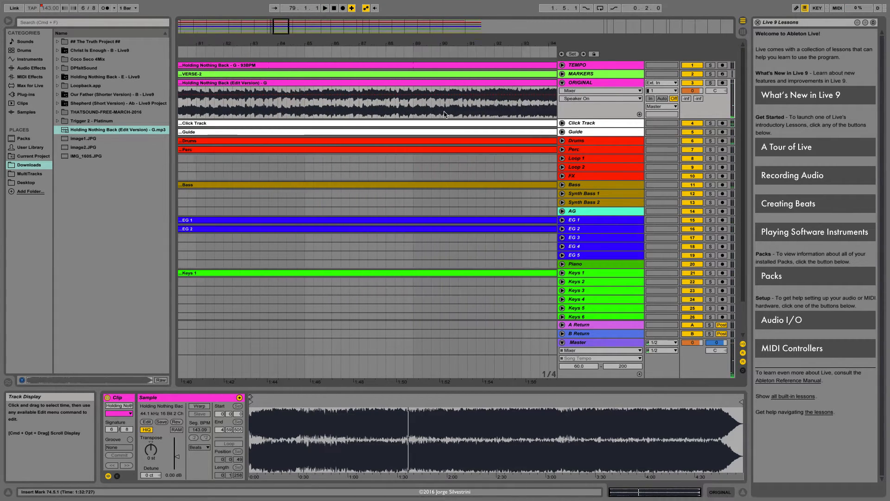
pyautogui.hscroll(4, 455, 114)
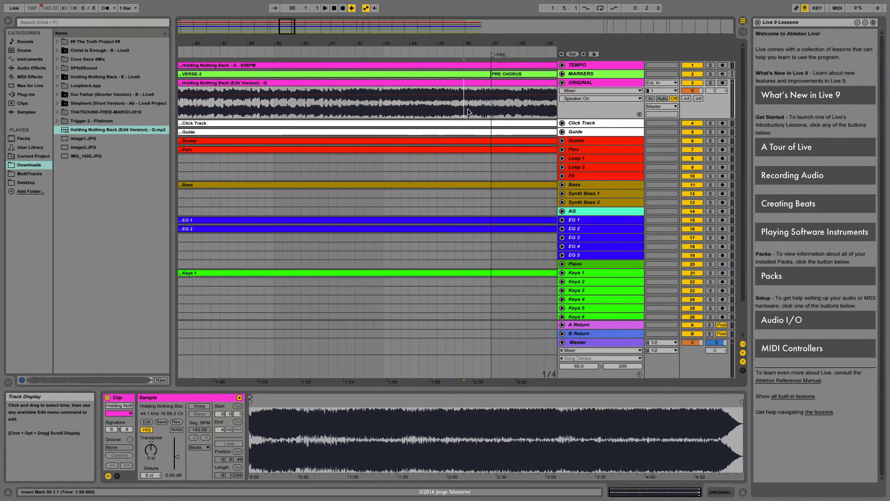
pyautogui.press('space')
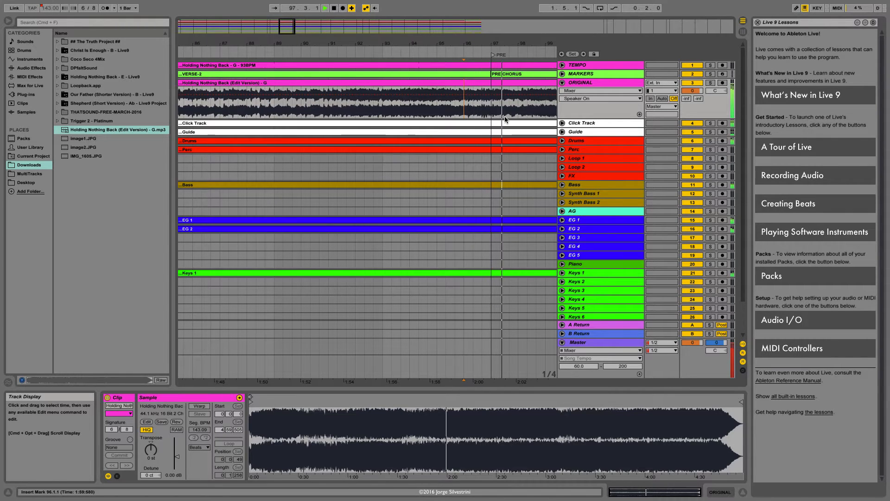
pyautogui.hscroll(9, 504, 119)
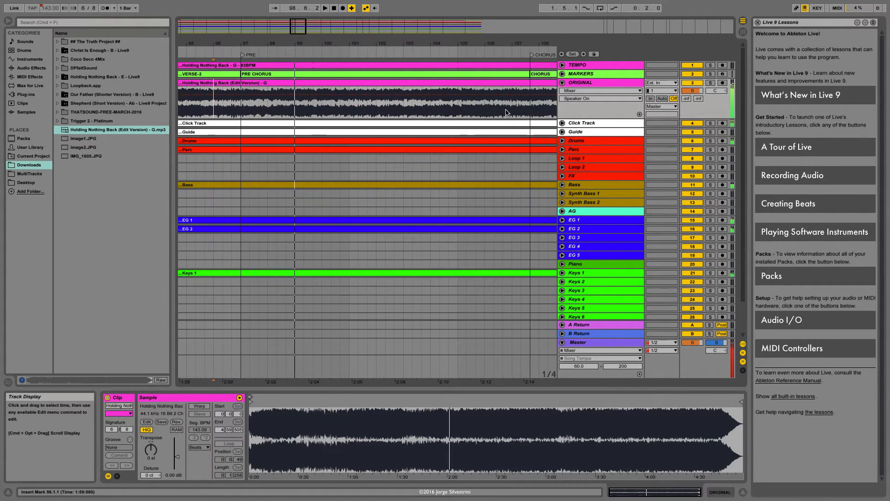
pyautogui.hscroll(10, 509, 112)
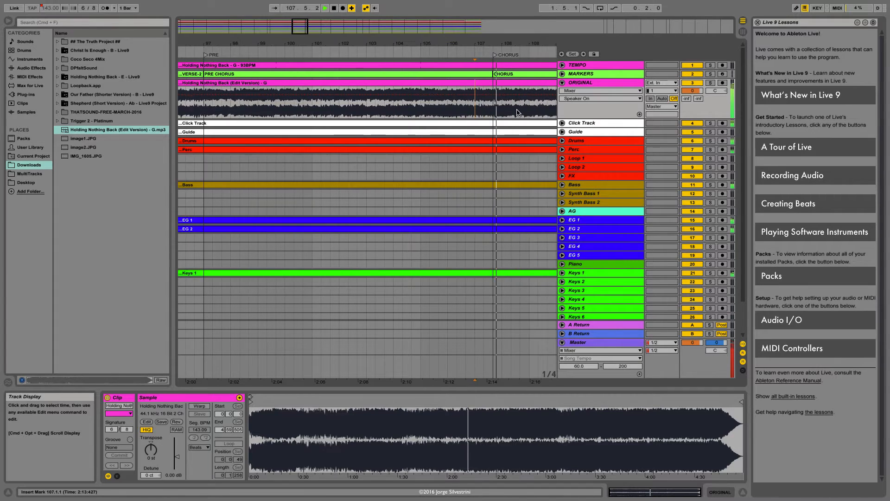
# Delete the ENDING locator near bar 120 and play the arrangement from 119.3.1.
pyautogui.hscroll(3, 500, 111)
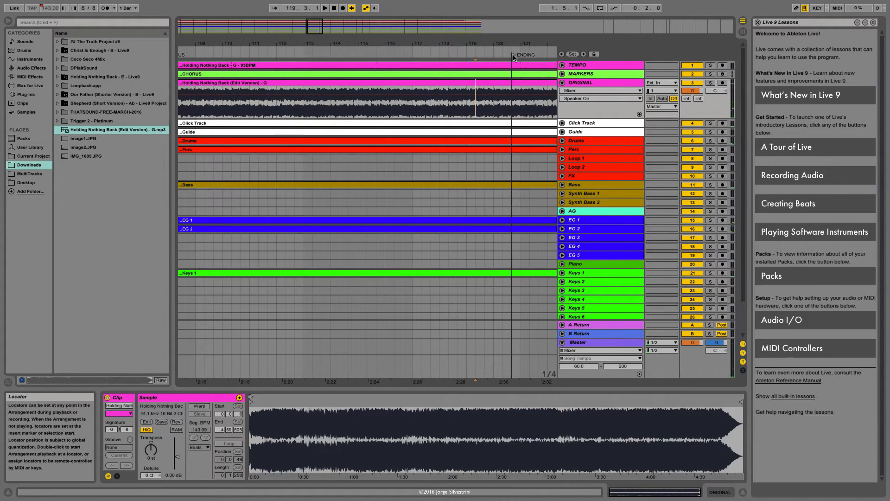
pyautogui.press('Delete')
pyautogui.click(479, 110)
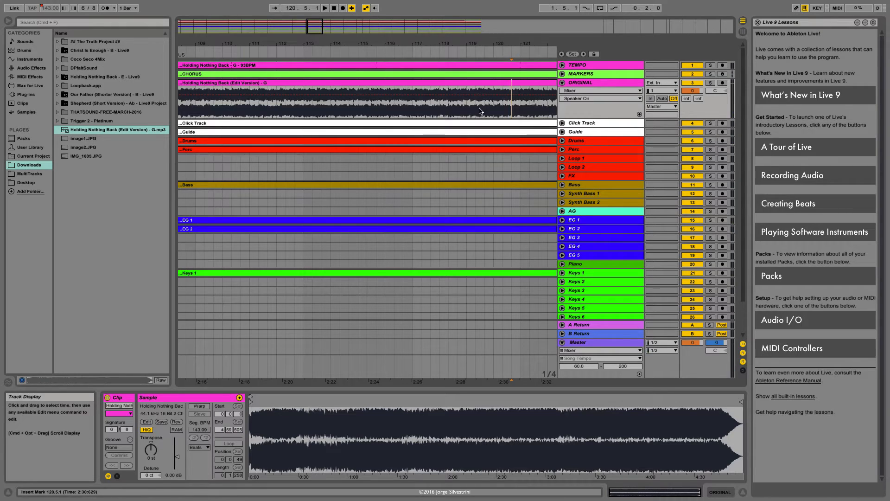
pyautogui.press('space')
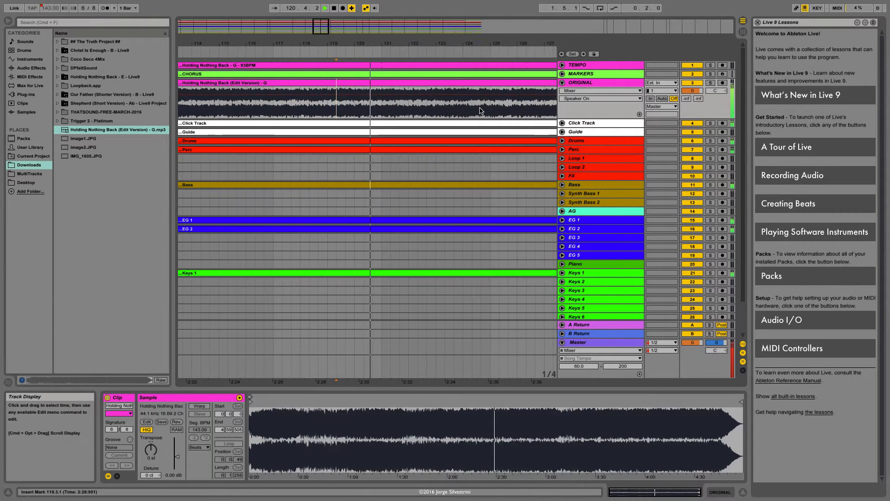
# Listen through the first INSTRUMENTAL sections to the BRIDGE with the ORIGINAL track soloed, stop playback and clear the solo.
pyautogui.press('-')
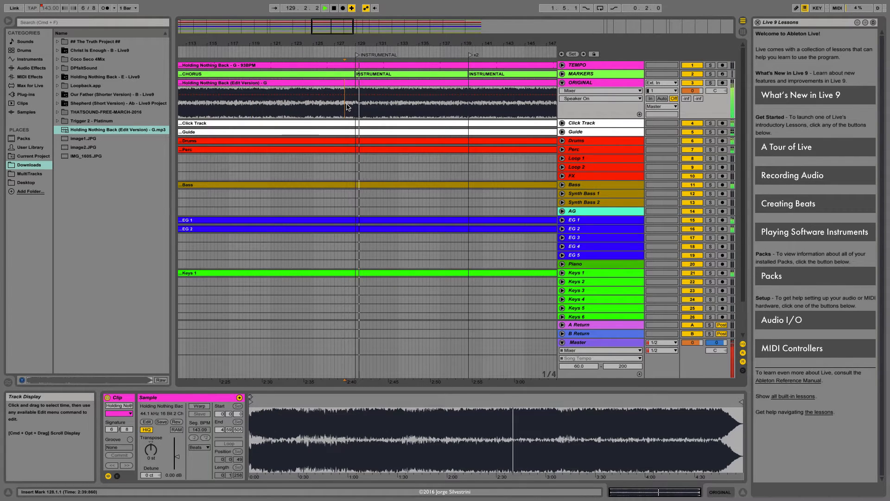
pyautogui.click(711, 82)
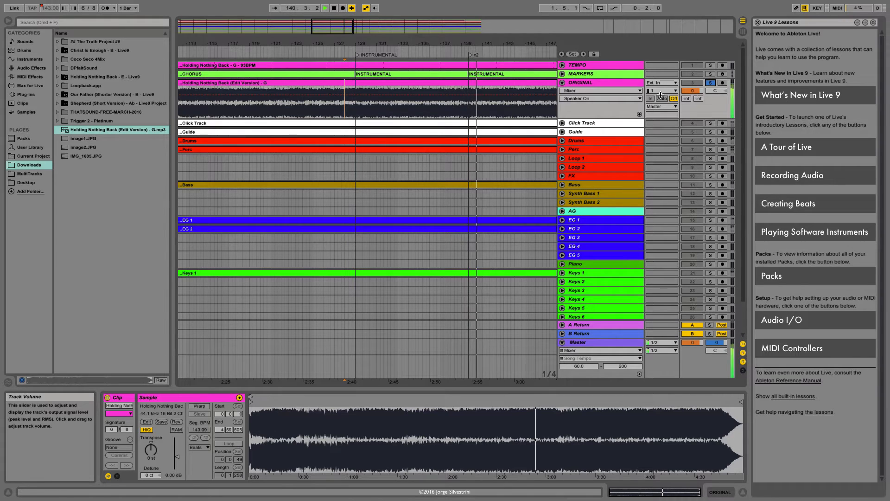
pyautogui.hscroll(6, 508, 106)
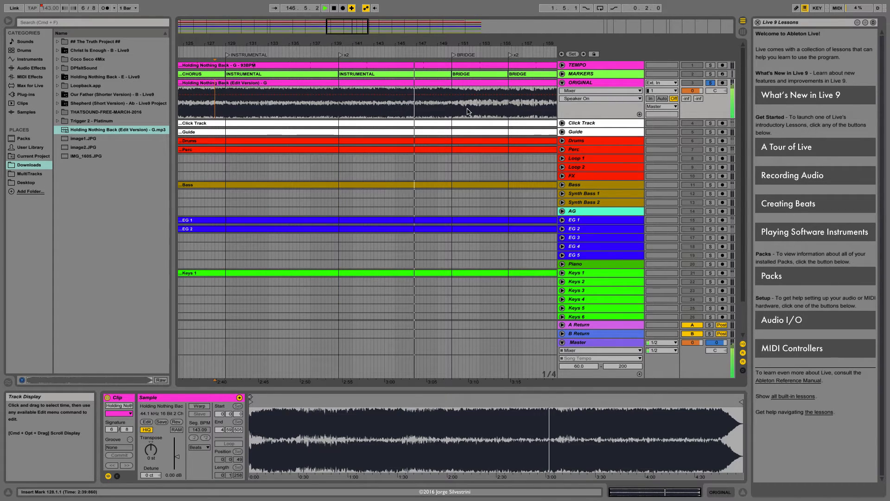
pyautogui.press('space')
pyautogui.click(710, 84)
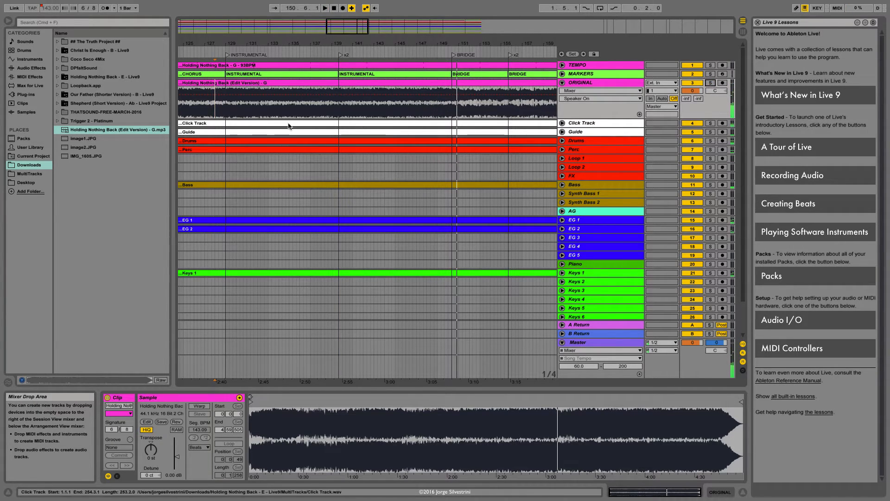
# Play from just before the third BRIDGE at 160.3.1, soloing ORIGINAL briefly to compare it with the stems.
pyautogui.hscroll(5, 416, 111)
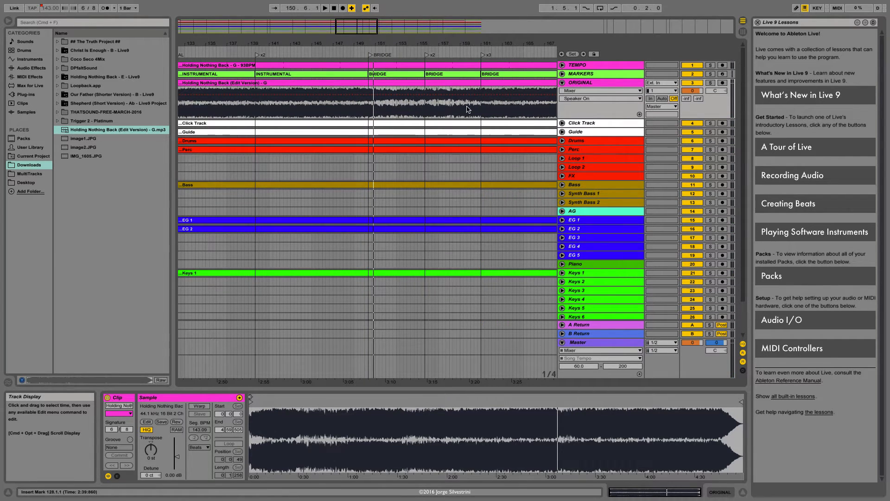
pyautogui.press('space')
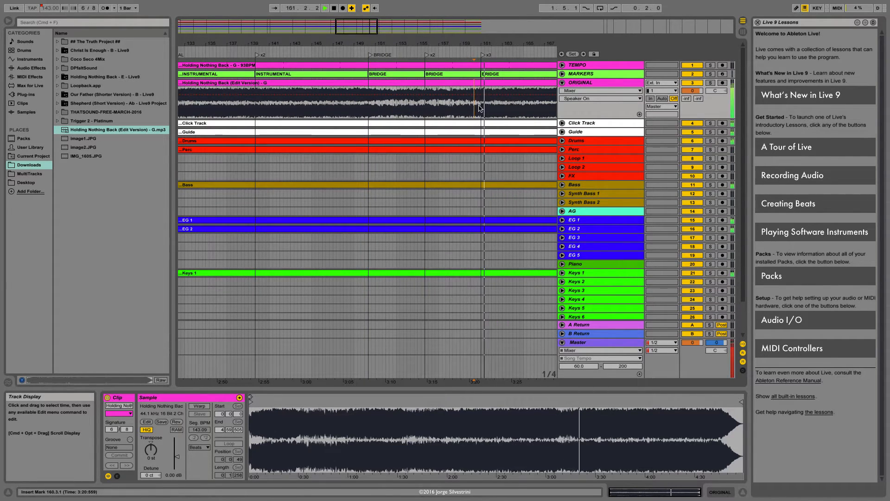
pyautogui.click(711, 84)
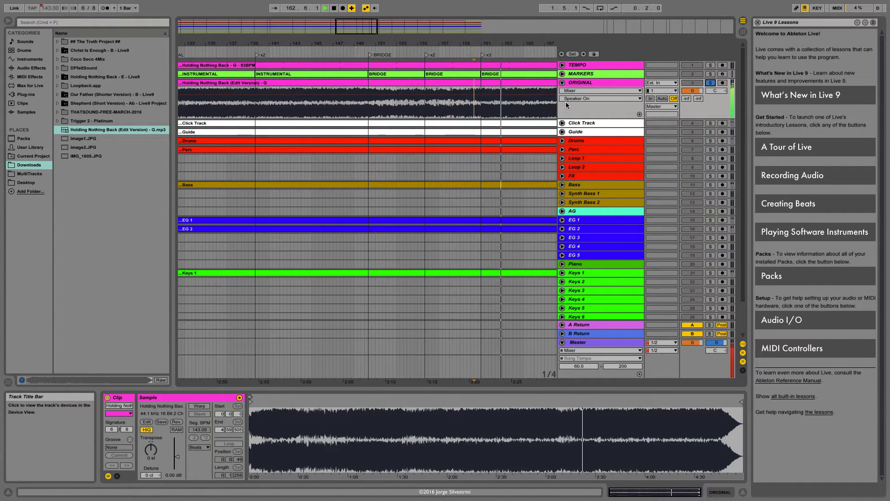
pyautogui.click(714, 85)
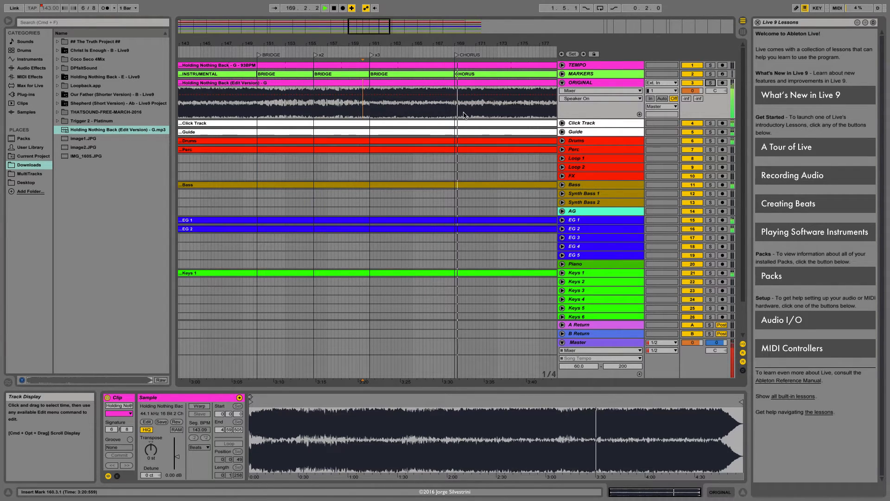
# Listen through the final choruses to the last INSTRUMENTAL locator, solo the ORIGINAL track there, stop playback and examine the section layout.
pyautogui.hscroll(5, 468, 110)
pyautogui.press('space')
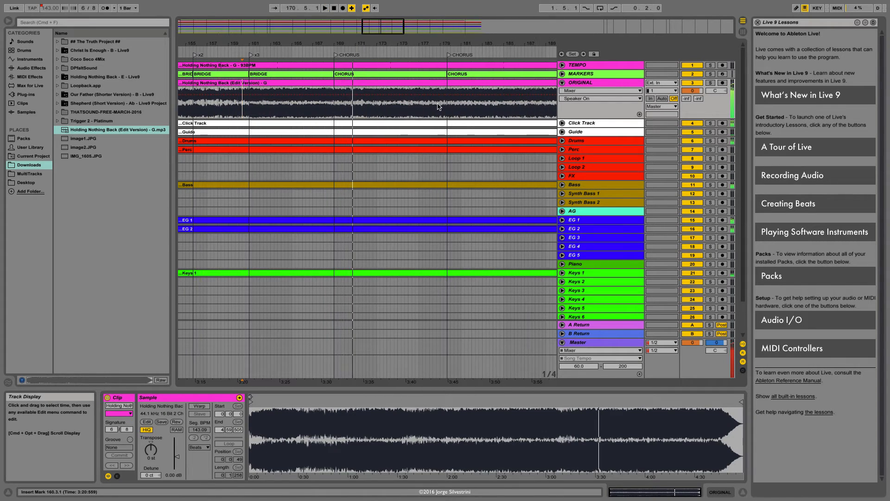
pyautogui.hscroll(6, 439, 107)
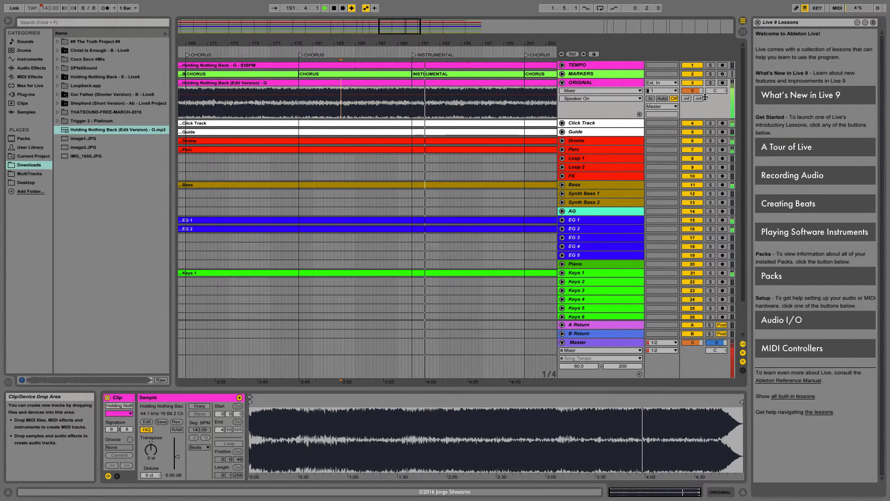
pyautogui.click(710, 83)
pyautogui.press('space')
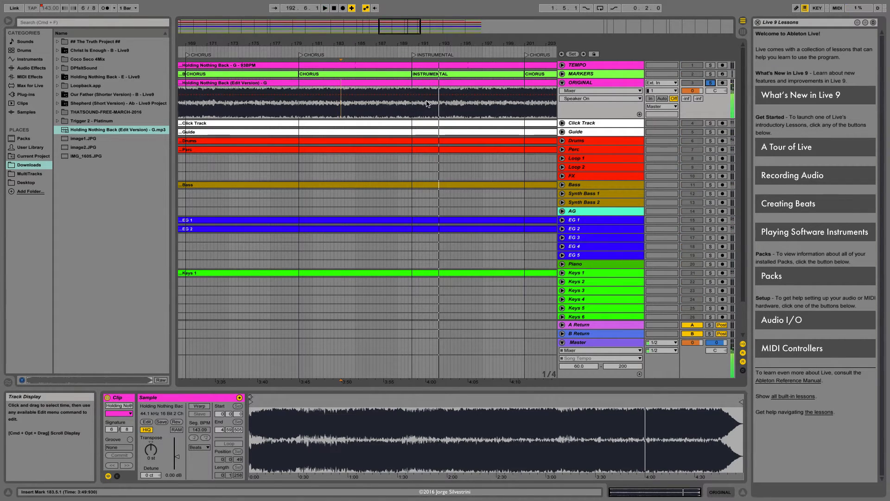
pyautogui.hscroll(5, 464, 110)
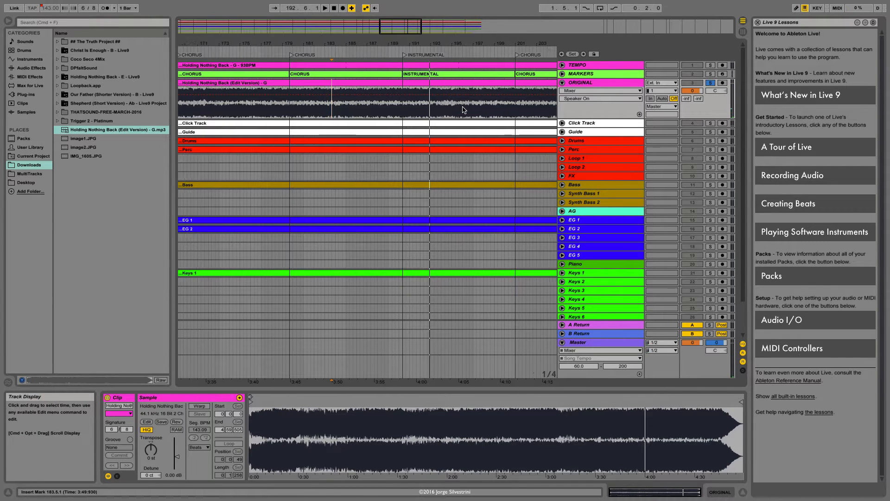
pyautogui.hscroll(2, 463, 110)
pyautogui.hscroll(-7, 463, 110)
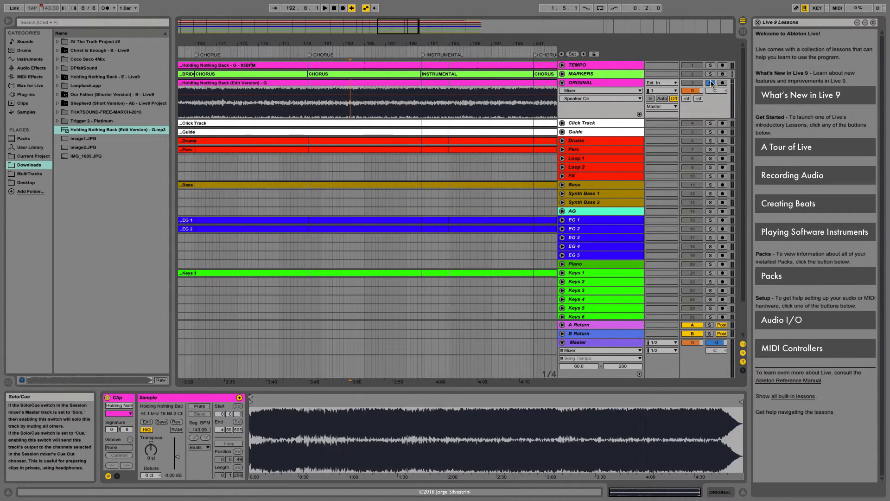
# Listen to the soloed ORIGINAL track from 195.5.1 through the last choruses into the OUTRO, clear the solo and stop playback.
pyautogui.press('space')
pyautogui.click(477, 103)
pyautogui.press('space')
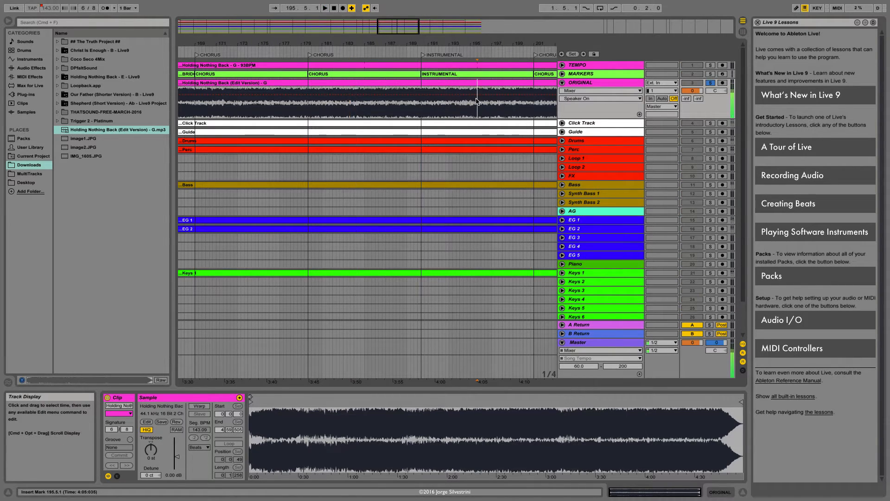
pyautogui.press('space')
pyautogui.hscroll(8, 516, 110)
pyautogui.hscroll(1, 516, 111)
pyautogui.scroll(-1, 516, 112)
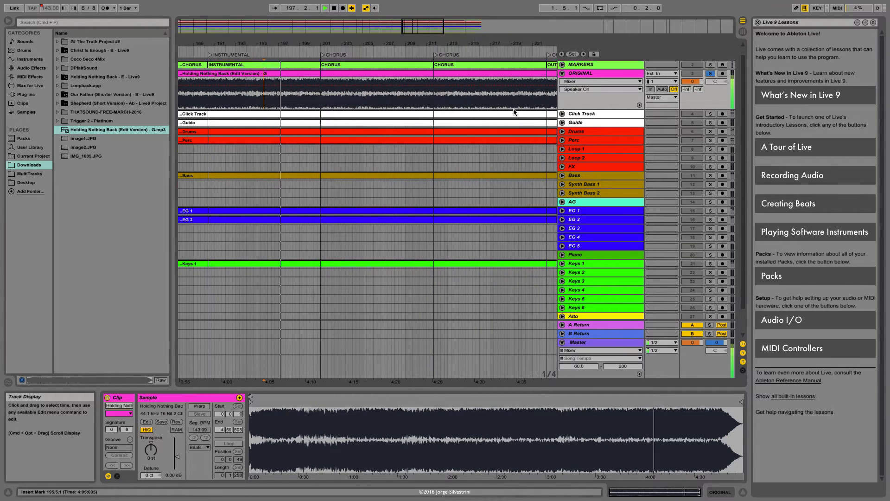
pyautogui.press('-')
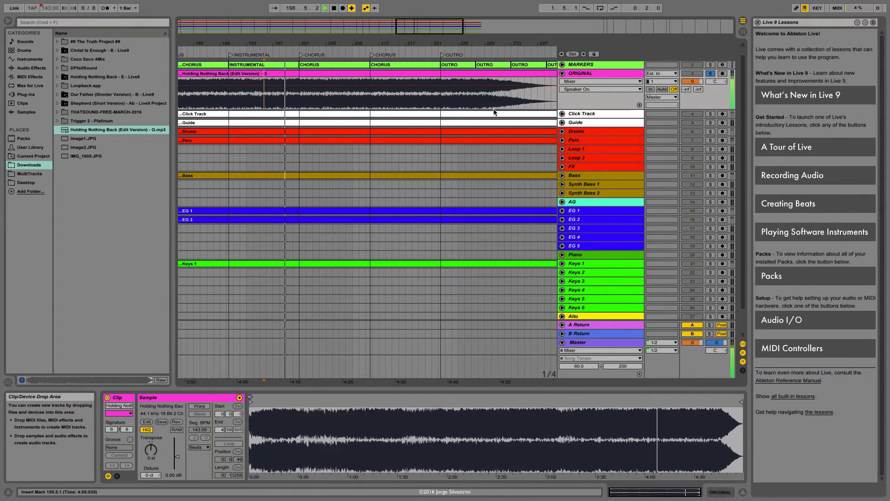
pyautogui.hscroll(-8, 360, 107)
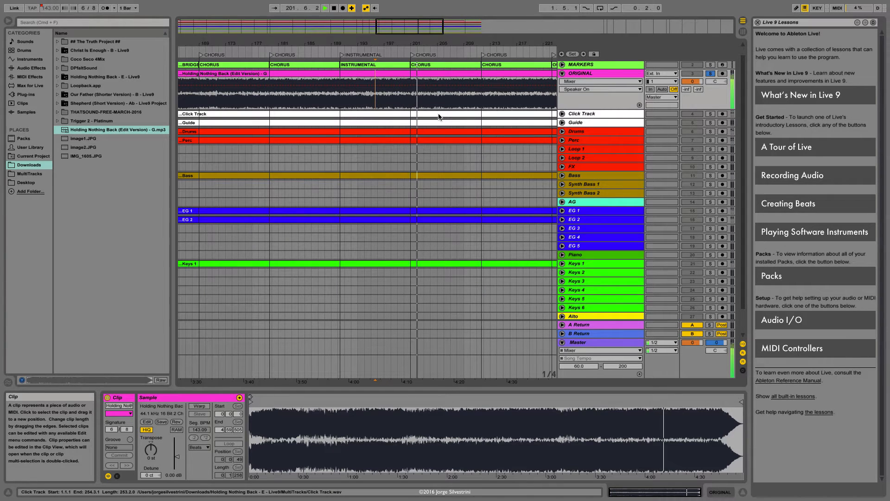
pyautogui.hscroll(4, 441, 116)
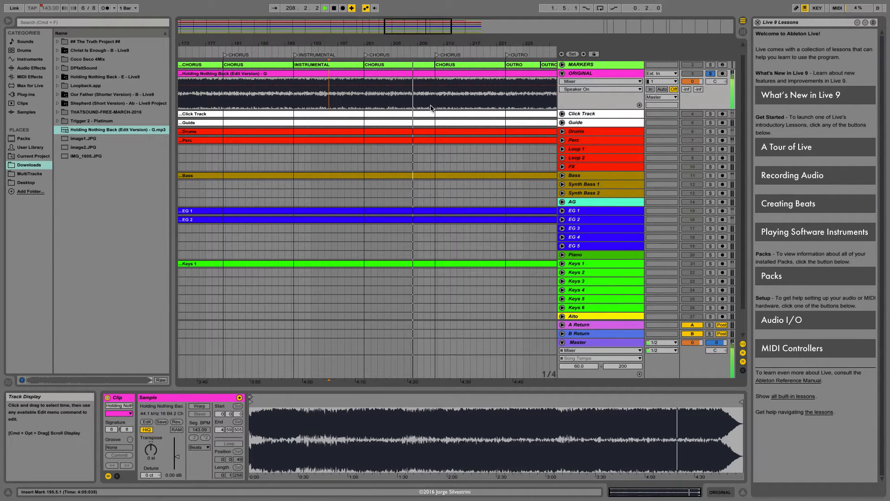
pyautogui.hscroll(3, 431, 109)
pyautogui.hscroll(5, 432, 109)
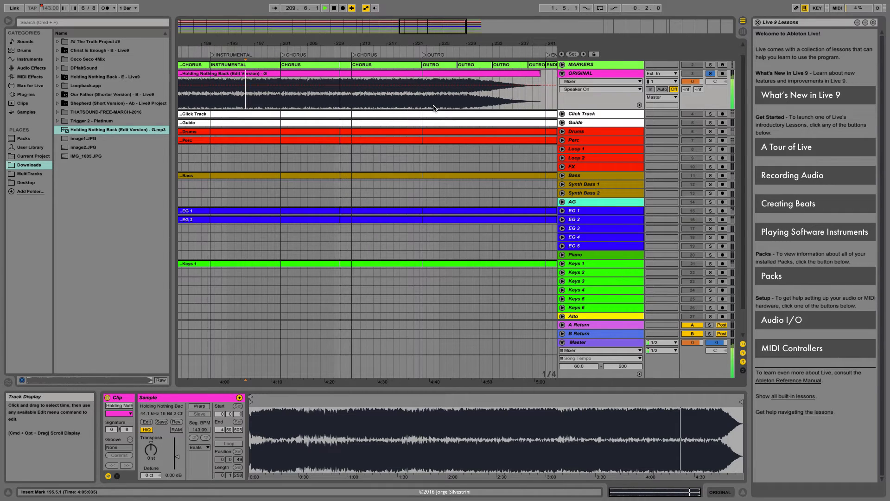
pyautogui.hscroll(-3, 434, 108)
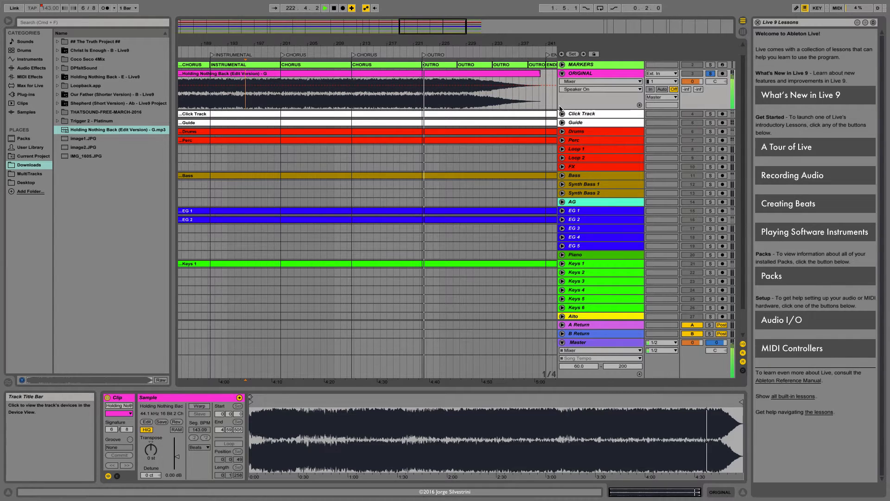
pyautogui.click(711, 74)
pyautogui.press('space')
pyautogui.hscroll(-3, 337, 99)
pyautogui.hscroll(-4, 338, 98)
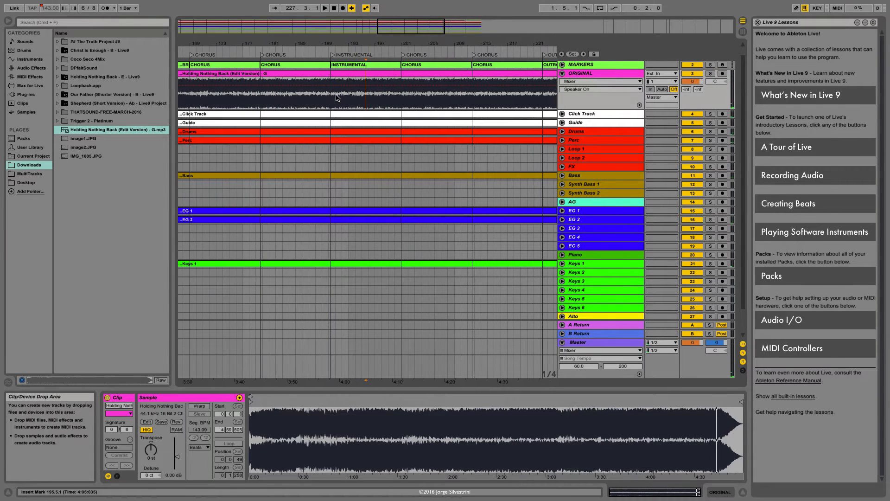
pyautogui.click(331, 99)
pyautogui.click(375, 127)
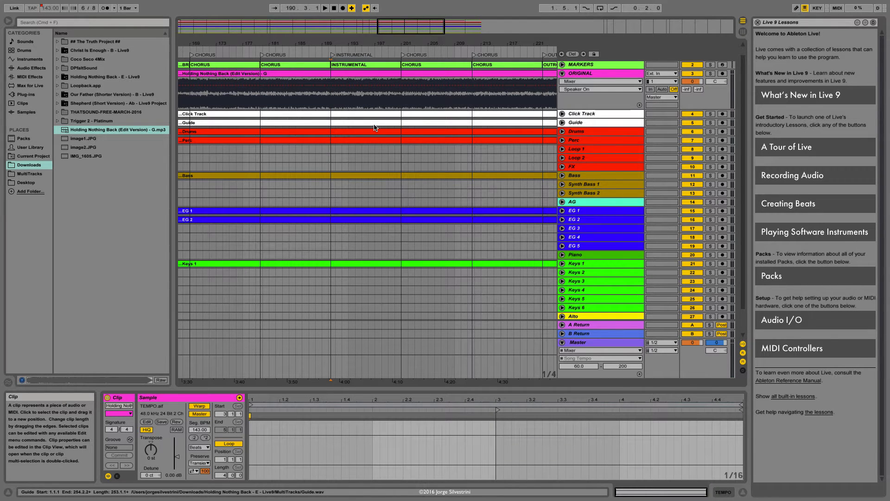
pyautogui.press('Up')
pyautogui.press('Up')
pyautogui.press('Up')
pyautogui.press('Up')
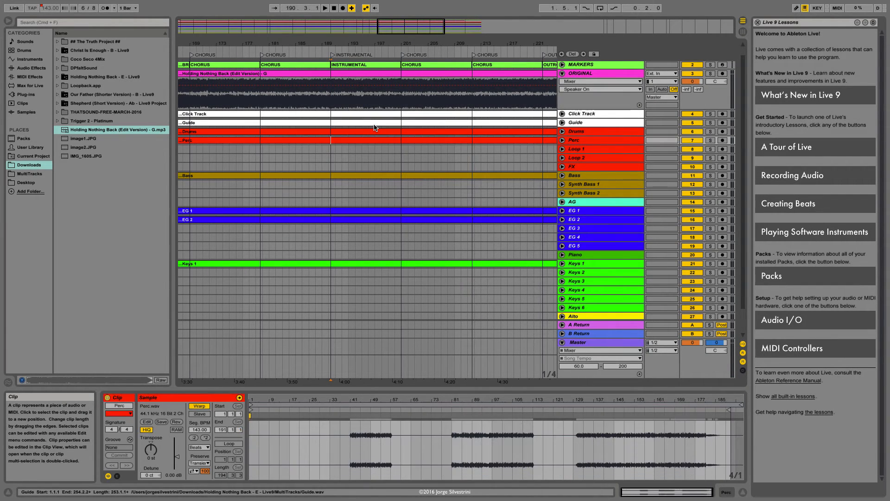
pyautogui.click(374, 128)
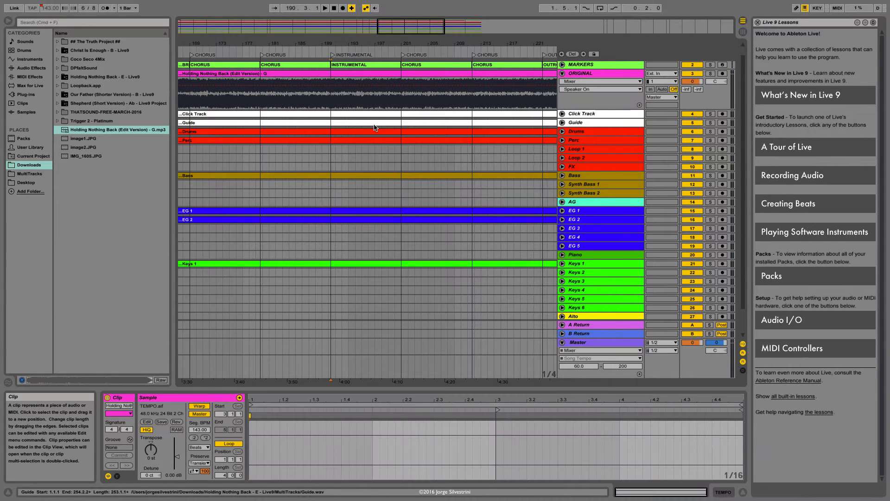
pyautogui.scroll(1, 375, 128)
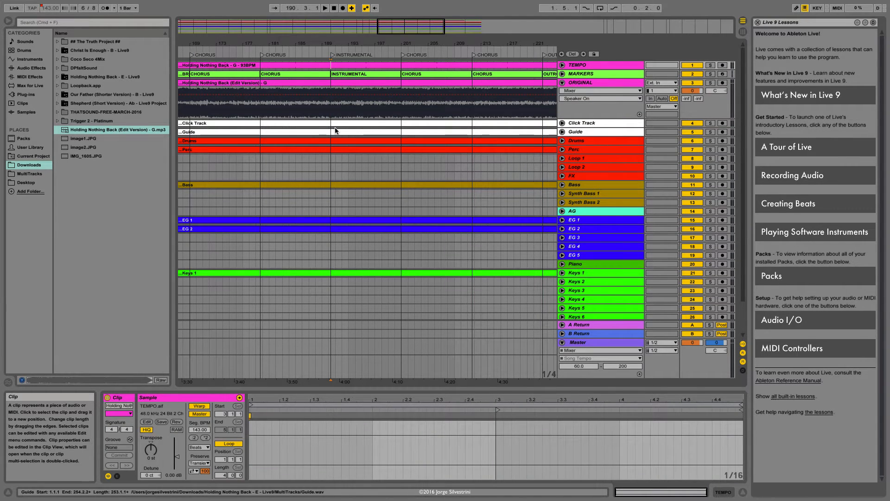
pyautogui.press('Down')
pyautogui.press('Down')
pyautogui.press('Down')
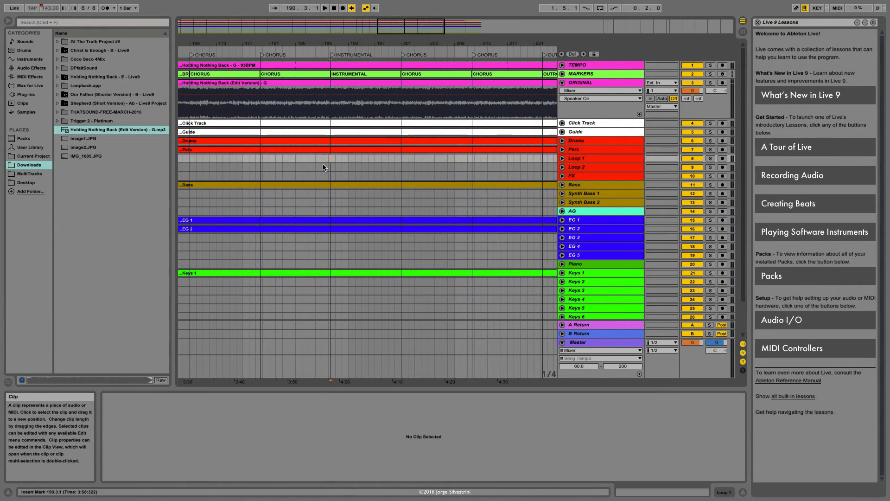
# Split the clips on all tracks, from TEMPO down to Master, at the last INSTRUMENTAL locator, 190.3.1.
pyautogui.click(331, 167)
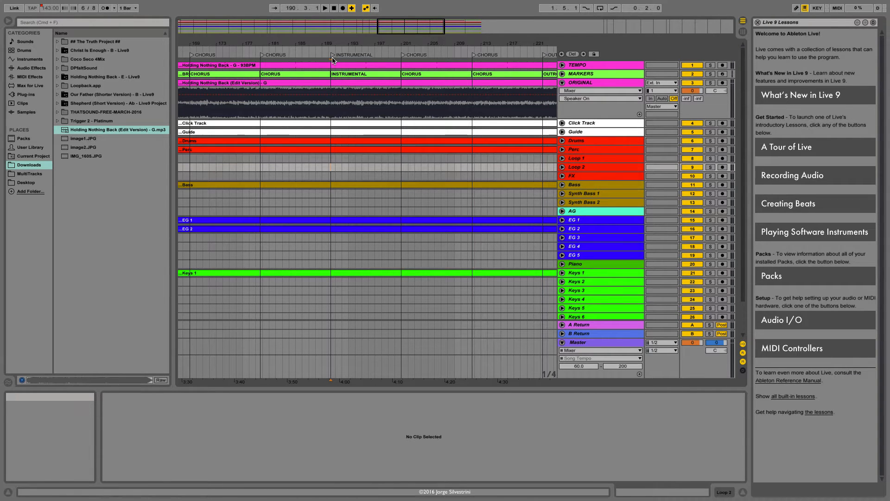
pyautogui.click(331, 170)
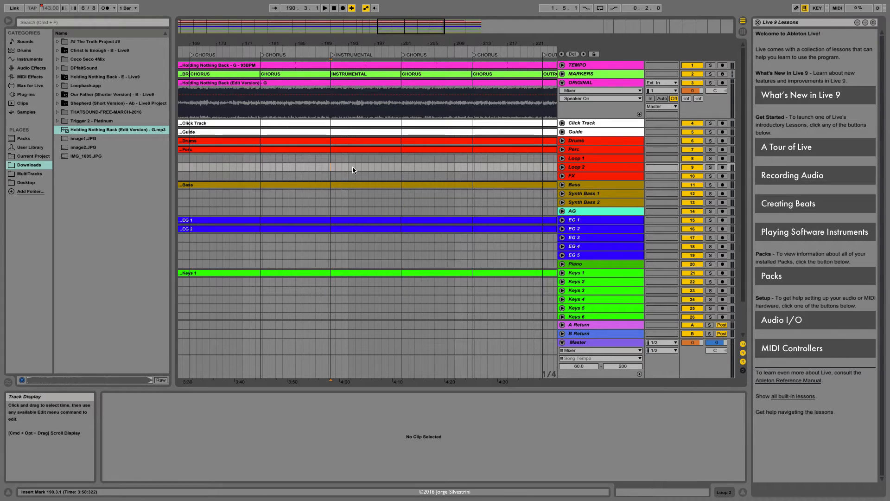
pyautogui.press('Up')
pyautogui.press('Up')
pyautogui.press('Up')
pyautogui.press('Up')
pyautogui.press('Up')
pyautogui.press('Up')
pyautogui.press('Up')
pyautogui.press('Up')
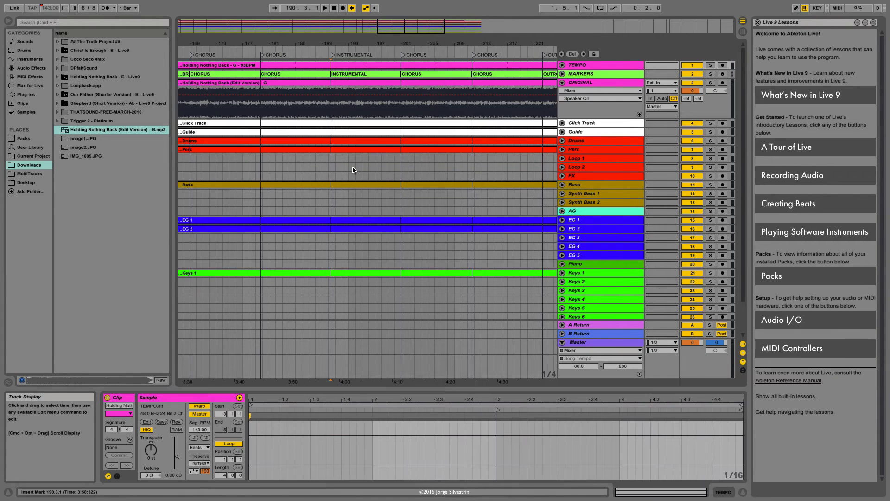
pyautogui.hotkey('shift', 'Down')
pyautogui.hotkey('shift', 'Down')
pyautogui.hotkey('shift', 'Down')
pyautogui.hotkey('shift', 'Down')
pyautogui.hotkey('shift', 'Down')
pyautogui.hotkey('shift', 'Down')
pyautogui.hotkey('shift', 'Down')
pyautogui.hotkey('shift', 'Down')
pyautogui.hotkey('shift', 'Down')
pyautogui.hotkey('shift', 'Down')
pyautogui.hotkey('shift', 'Down')
pyautogui.hotkey('shift', 'Down')
pyautogui.hotkey('shift', 'Down')
pyautogui.hotkey('shift', 'Down')
pyautogui.hotkey('shift', 'Down')
pyautogui.hotkey('shift', 'Down')
pyautogui.hotkey('shift', 'Down')
pyautogui.hotkey('shift', 'Down')
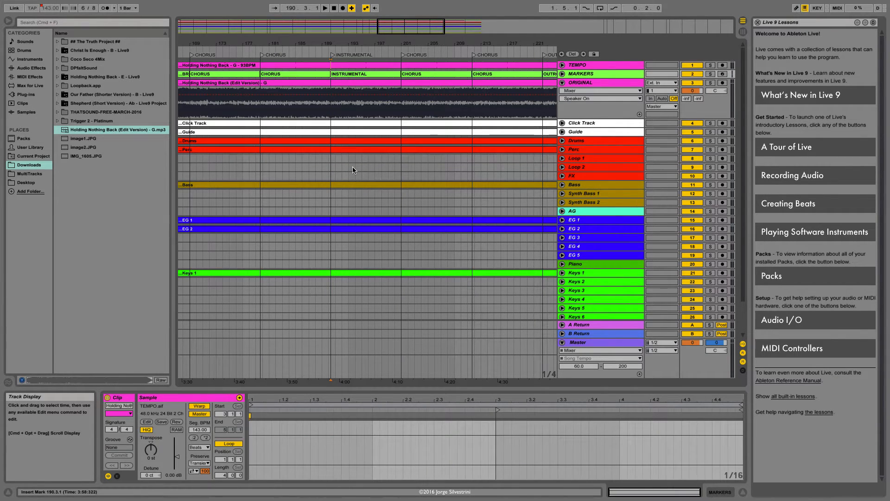
pyautogui.hotkey('shift', 'Down')
pyautogui.hotkey('shift', 'Down')
pyautogui.hotkey('shift', 'Down')
pyautogui.hotkey('shift', 'Down')
pyautogui.hotkey('shift', 'Down')
pyautogui.hotkey('shift', 'Down')
pyautogui.hotkey('shift', 'Down')
pyautogui.hotkey('shift', 'Down')
pyautogui.hotkey('shift', 'Down')
pyautogui.hotkey('shift', 'Down')
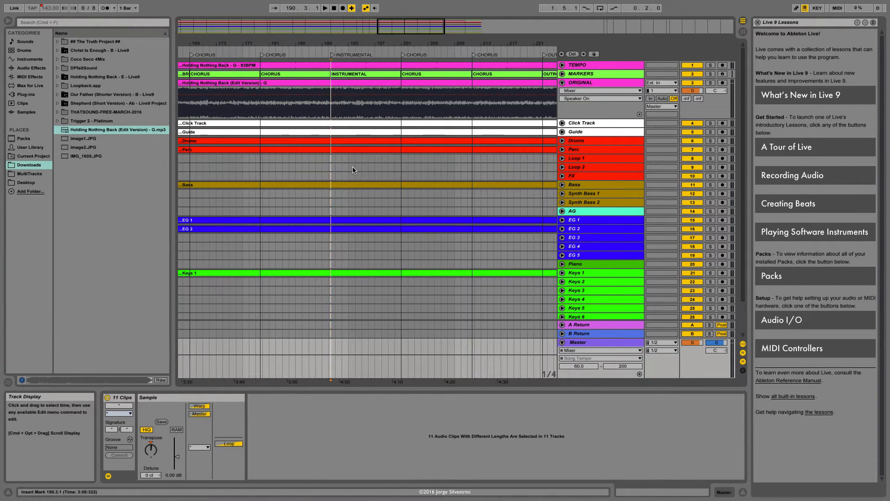
pyautogui.press('super+e')
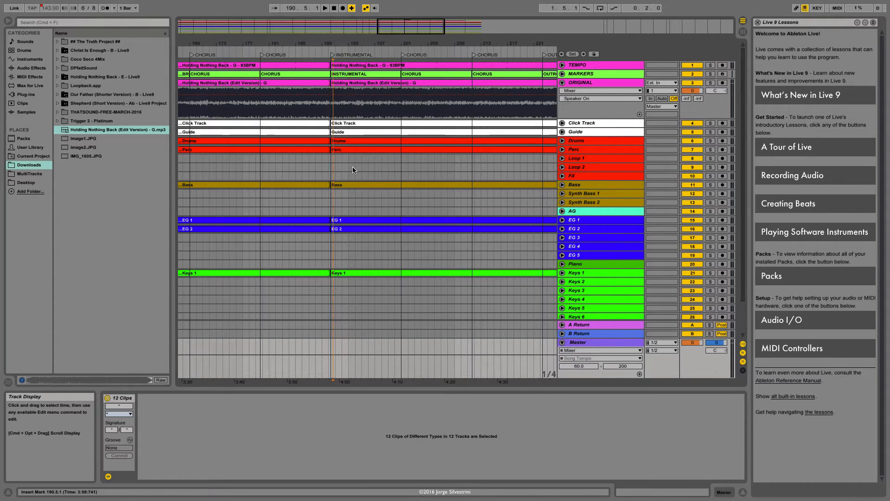
# Split the clips on all tracks at 201.1.1, where the CHORUS after the last INSTRUMENTAL begins.
pyautogui.press('Right')
pyautogui.press('Right')
pyautogui.press('Right')
pyautogui.press('Right')
pyautogui.press('Right')
pyautogui.press('Right')
pyautogui.press('Right')
pyautogui.press('Right')
pyautogui.press('Right')
pyautogui.press('Right')
pyautogui.press('Right')
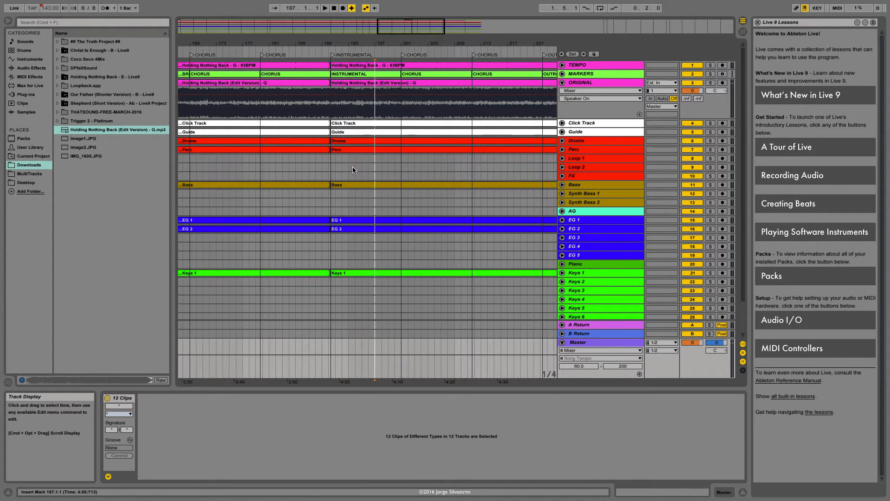
pyautogui.press('Right')
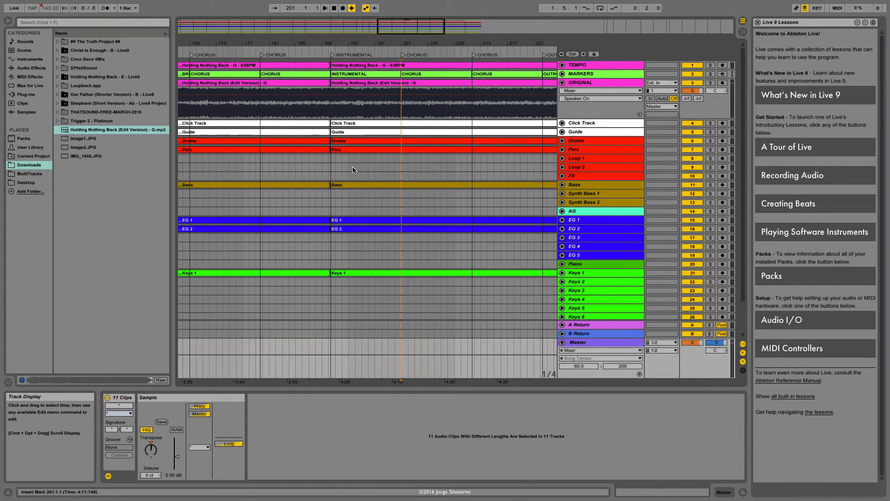
pyautogui.press('super+e')
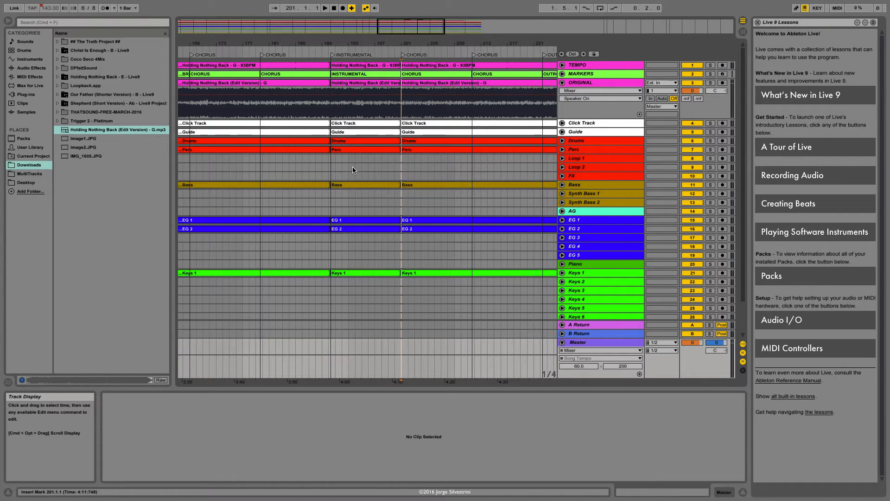
# Delete the time of the last INSTRUMENTAL section, from 190.3.1 to 201.1.1, across the whole arrangement.
pyautogui.click(366, 66)
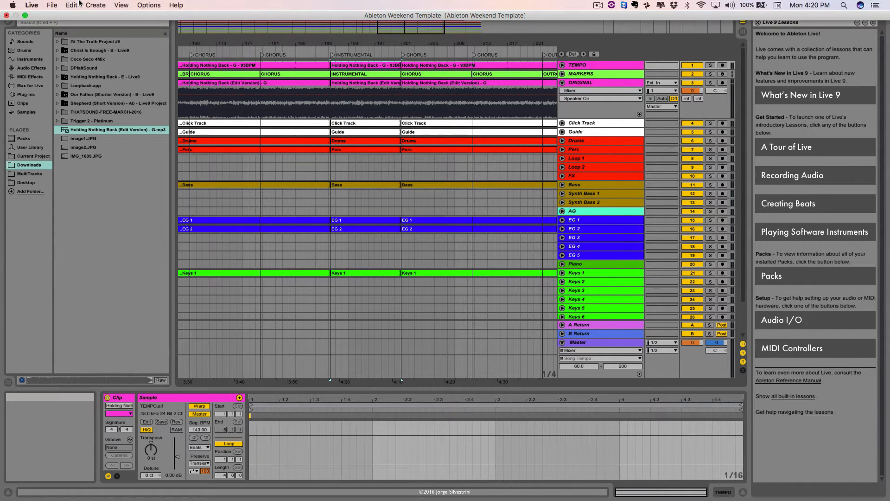
pyautogui.click(71, 5)
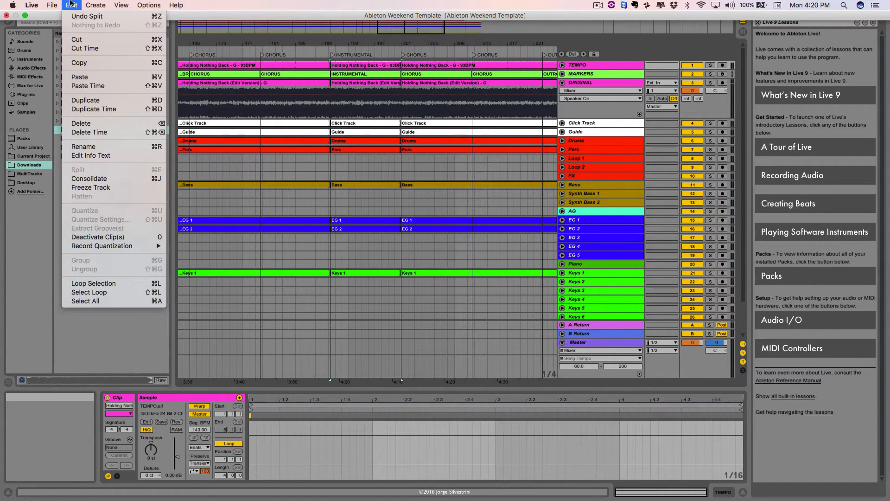
pyautogui.click(76, 133)
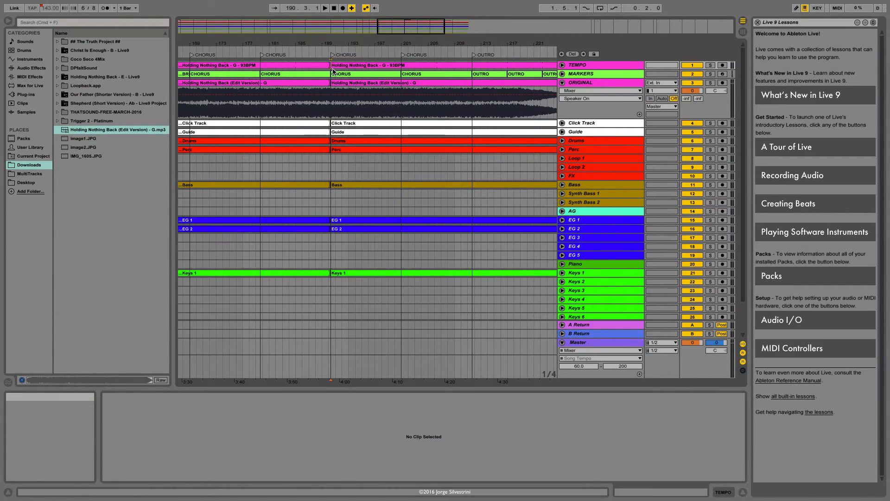
# Delete the ORIGINAL clip after 190.3.1 and extend the preceding ORIGINAL clip through to the end of the song.
pyautogui.click(352, 84)
pyautogui.press('Delete')
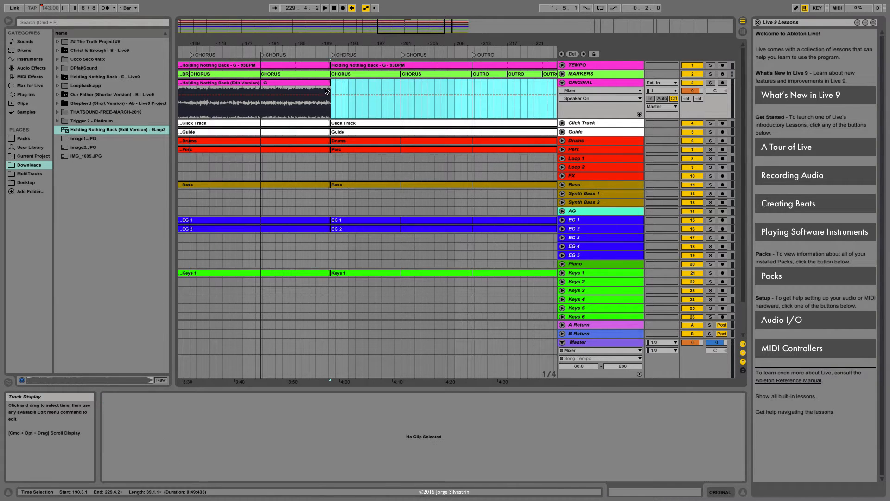
pyautogui.moveTo(331, 84); pyautogui.dragTo(547, 84)
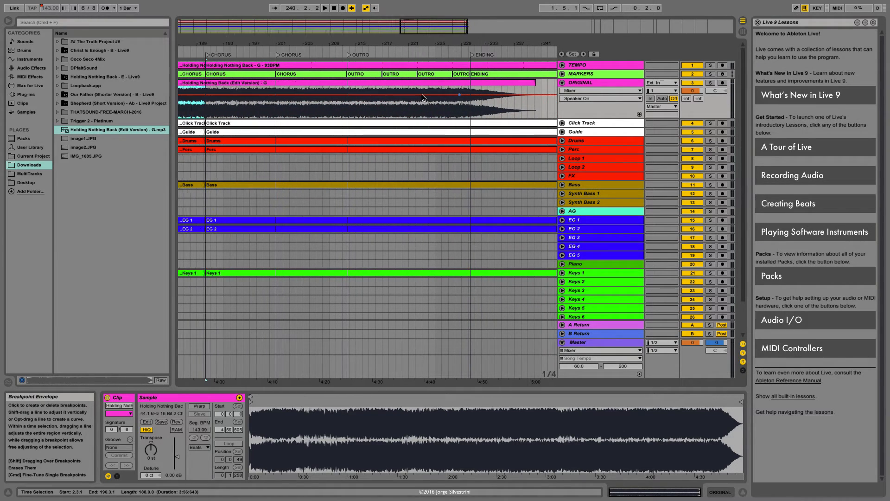
pyautogui.hscroll(-5, 415, 105)
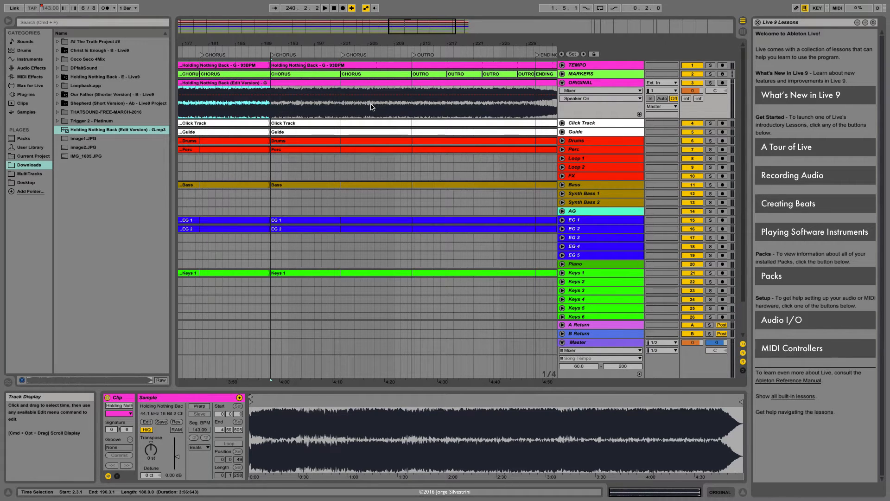
pyautogui.press('-')
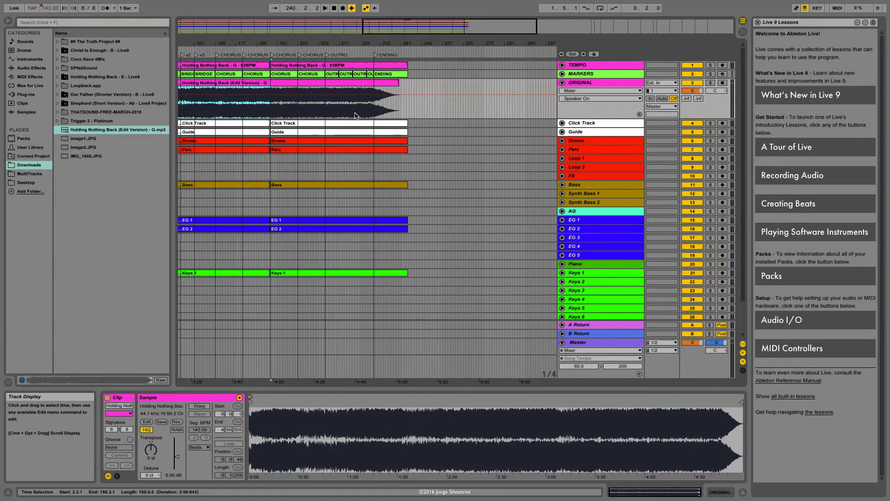
# Play the stems from 188.3.1 to check the transition where the INSTRUMENTAL section was removed.
pyautogui.click(308, 124)
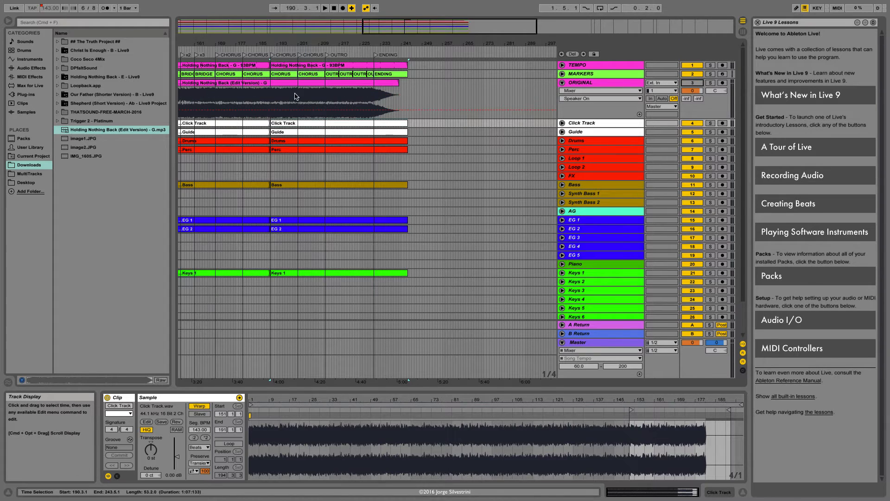
pyautogui.click(265, 103)
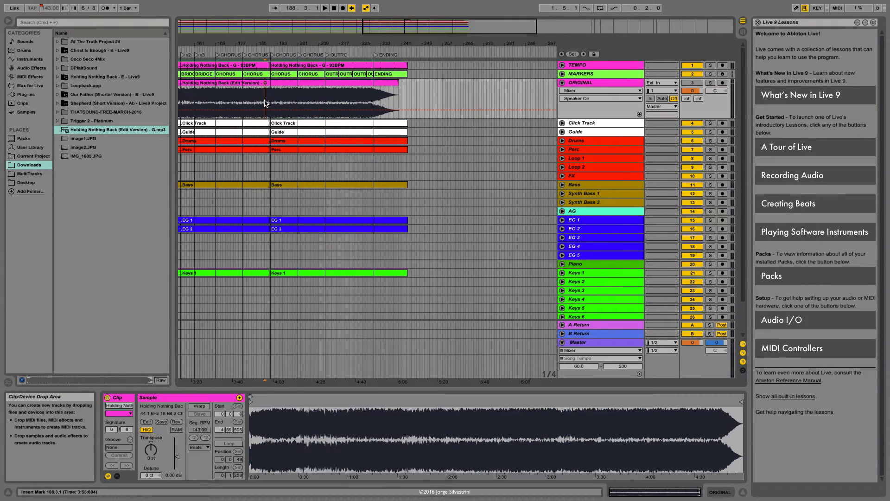
pyautogui.press('space')
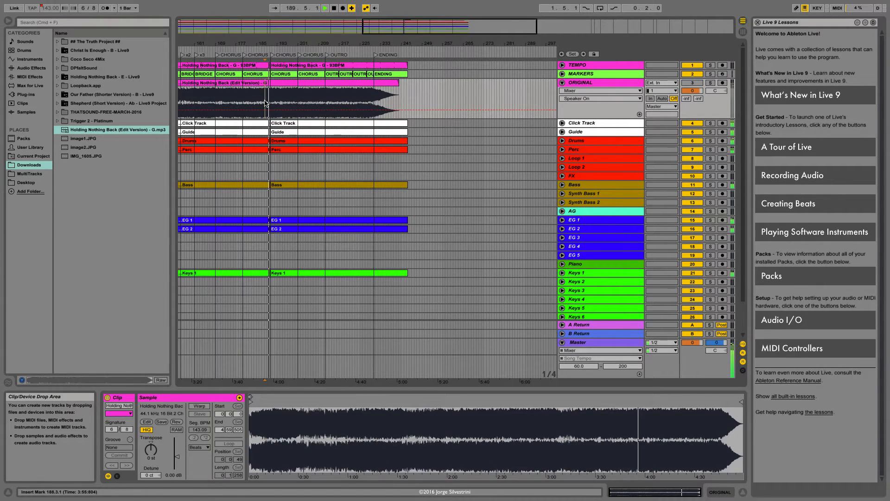
# Unfold the Guide track, extend its last clip's start back to 188.3.1 and play the transition from there.
pyautogui.click(562, 132)
pyautogui.click(274, 134)
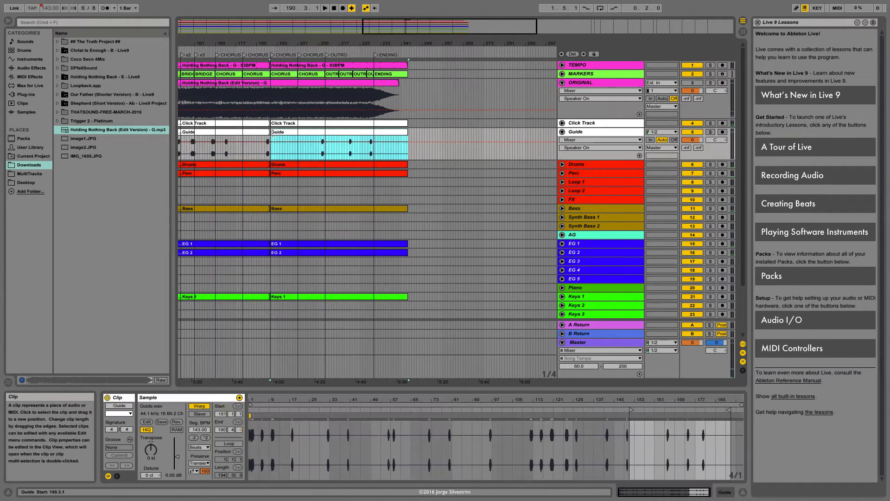
pyautogui.moveTo(272, 132); pyautogui.dragTo(265, 132)
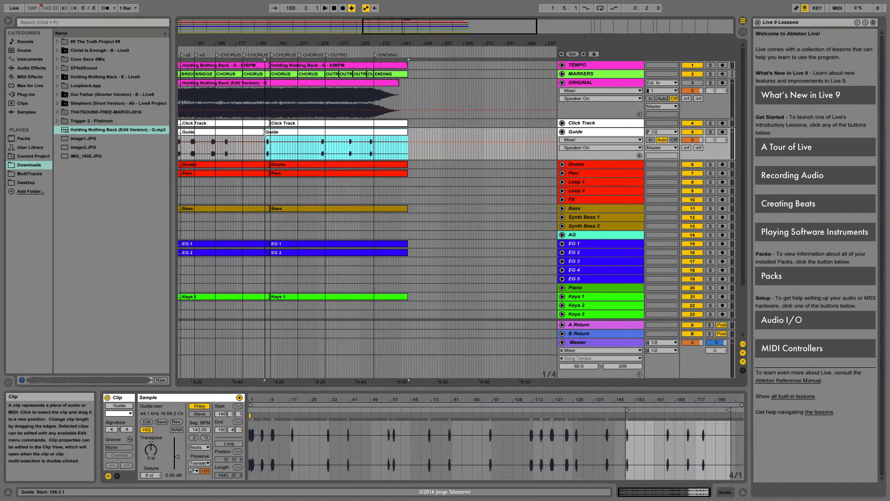
pyautogui.click(265, 148)
pyautogui.press('space')
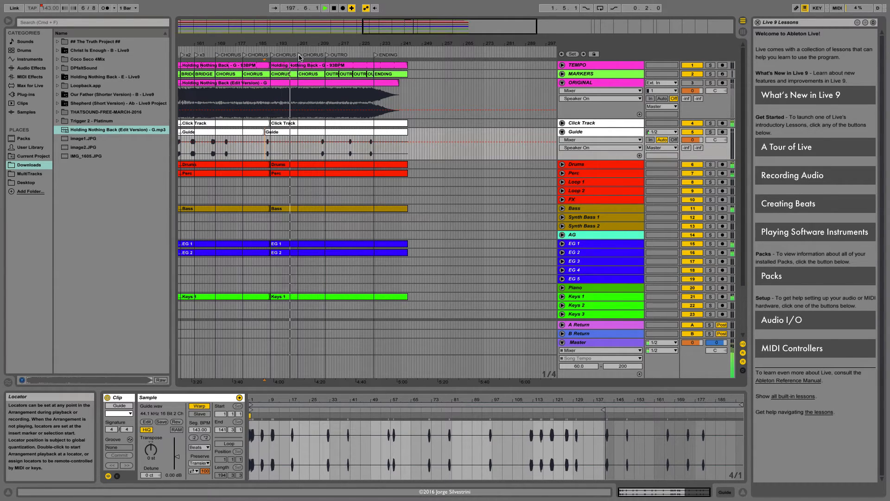
# Play the stems from the second CHORUS section before the 190.3.1 edit point.
pyautogui.click(241, 152)
pyautogui.press('space')
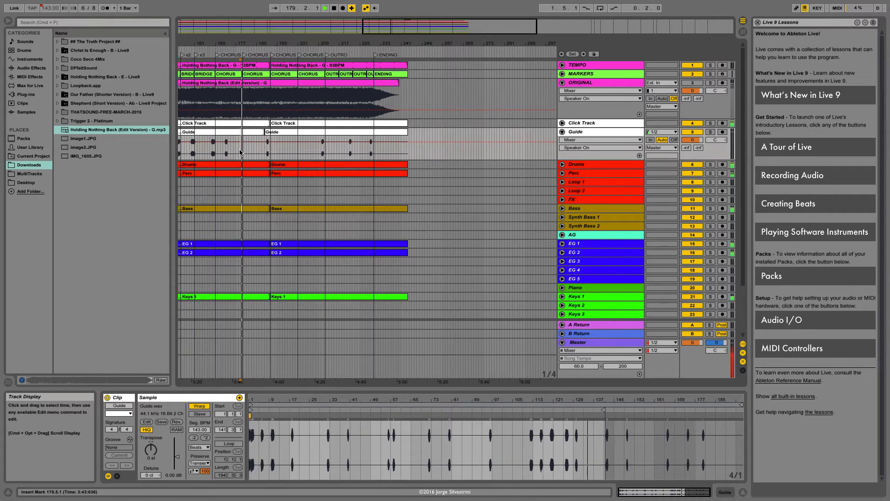
pyautogui.hscroll(-5, 278, 152)
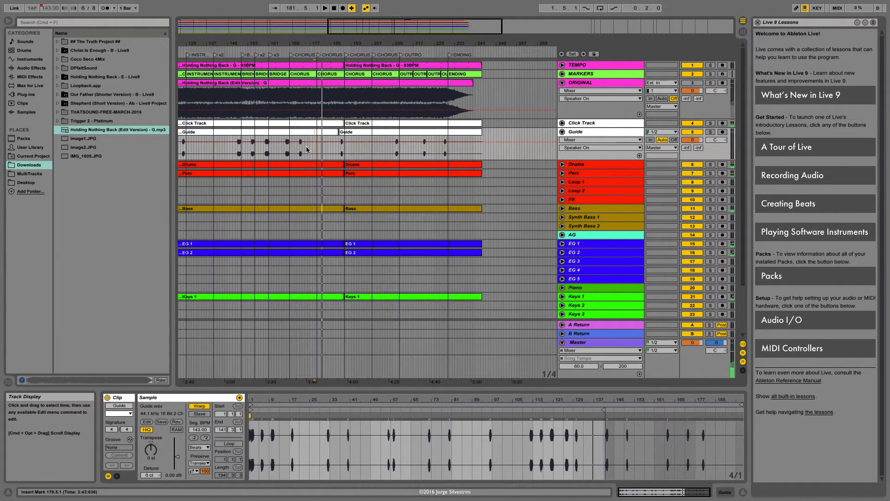
# Delete the CHORUS locator and MARKERS clip at 179.5.1, and extend the preceding CHORUS clip to 190.3.1.
pyautogui.click(319, 56)
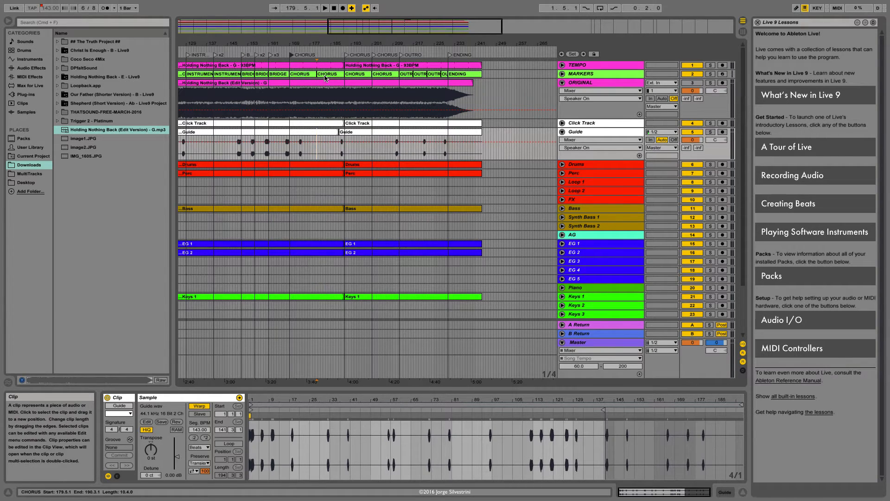
pyautogui.click(315, 73)
pyautogui.moveTo(315, 73); pyautogui.dragTo(344, 82)
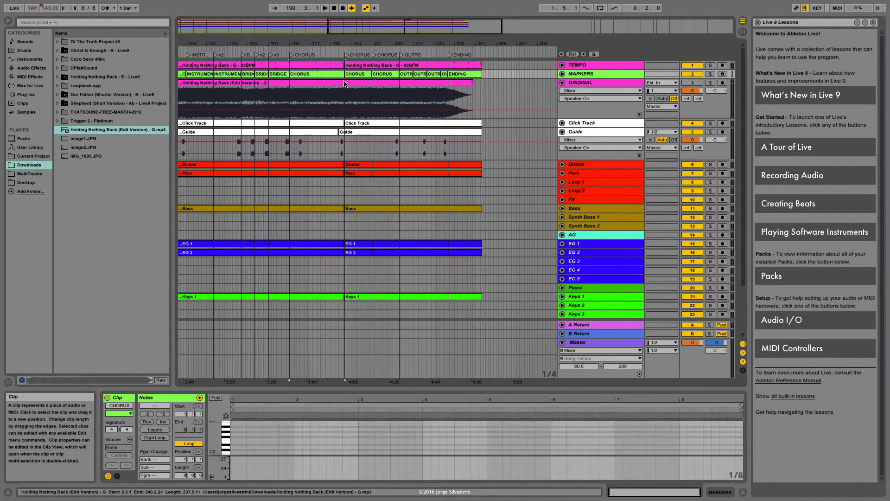
# Delete the CHORUS locator and MARKERS clip at 201.1.1, and extend the preceding CHORUS clip to the OUTRO at 211.5.1.
pyautogui.press('z')
pyautogui.press('super+d')
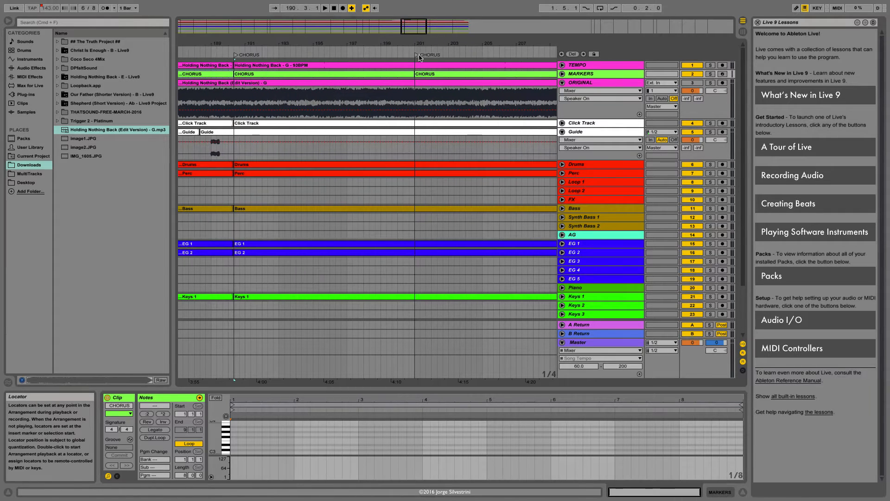
pyautogui.click(417, 57)
pyautogui.press('Delete')
pyautogui.click(416, 74)
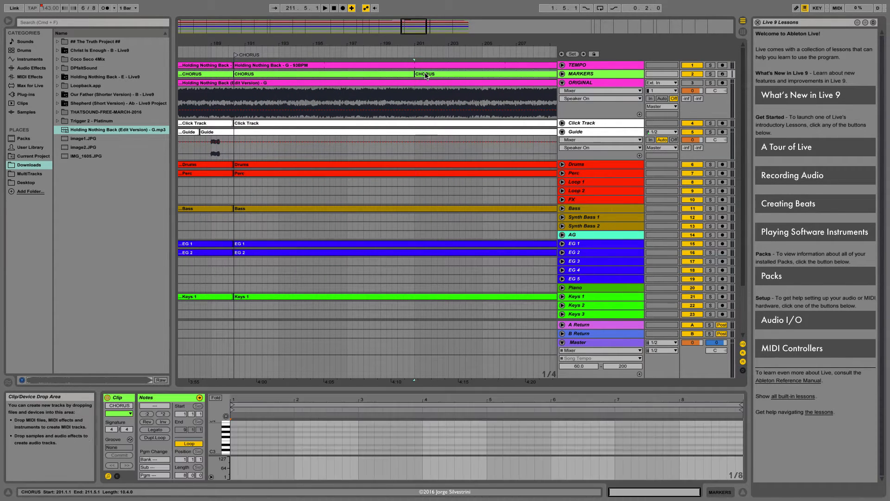
pyautogui.press('Delete')
pyautogui.press('-')
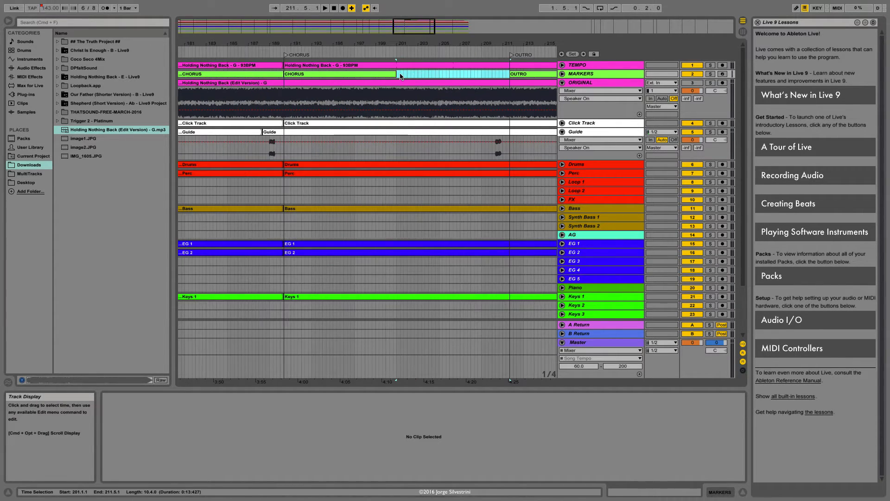
pyautogui.moveTo(397, 75); pyautogui.dragTo(509, 83)
pyautogui.press('-')
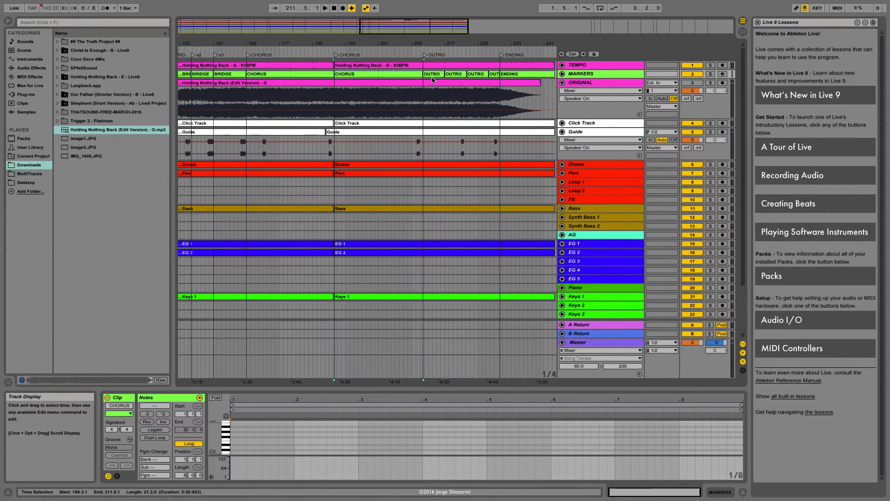
# Play the end of the song from 227.1.1 through the ENDING section and stop around bar 236.
pyautogui.click(467, 101)
pyautogui.press('space')
pyautogui.click(486, 94)
pyautogui.press('space')
pyautogui.press('space')
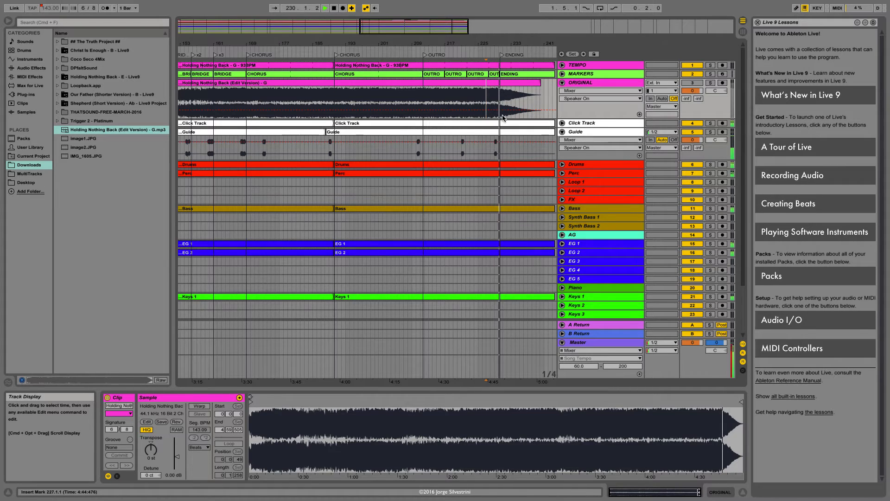
pyautogui.press('-')
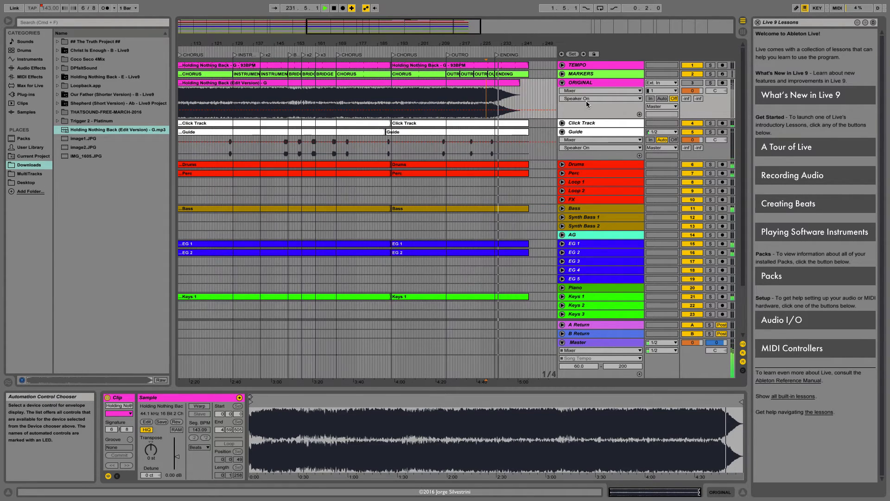
pyautogui.press('+')
pyautogui.press('+')
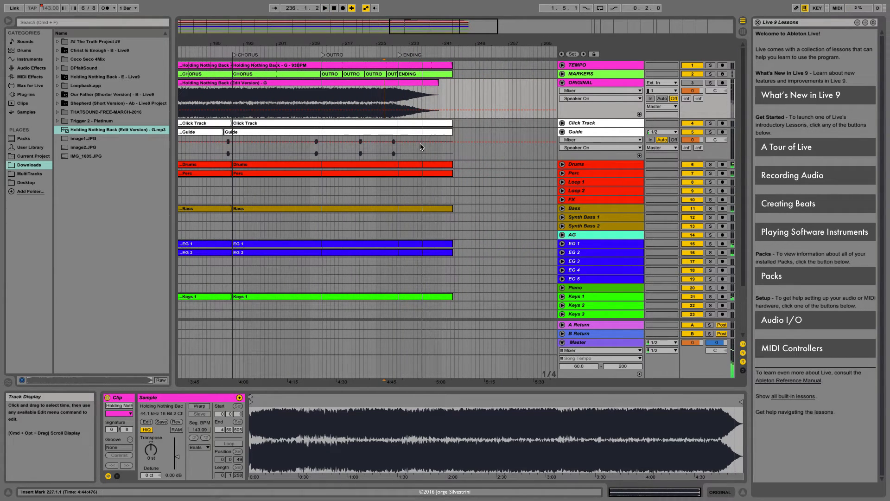
pyautogui.press('space')
# Split the clips on every track from TEMPO through Keys 3 at 236.1.1.
pyautogui.click(421, 147)
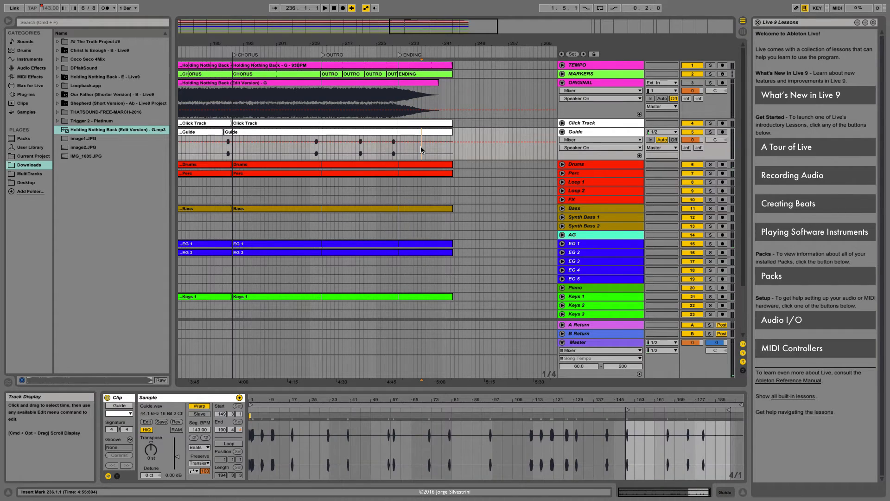
pyautogui.press('Up')
pyautogui.press('Up')
pyautogui.press('Up')
pyautogui.press('Up')
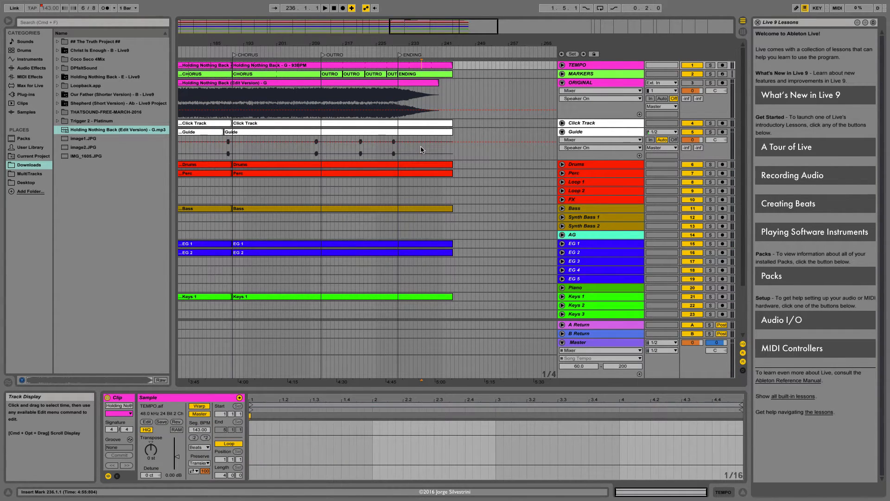
pyautogui.hotkey('shift', 'Down')
pyautogui.hotkey('shift', 'Down')
pyautogui.hotkey('shift', 'Down')
pyautogui.hotkey('shift', 'Down')
pyautogui.hotkey('shift', 'Down')
pyautogui.hotkey('shift', 'Down')
pyautogui.hotkey('shift', 'Down')
pyautogui.hotkey('shift', 'Down')
pyautogui.hotkey('shift', 'Down')
pyautogui.hotkey('shift', 'Down')
pyautogui.hotkey('shift', 'Down')
pyautogui.hotkey('shift', 'Down')
pyautogui.hotkey('shift', 'Down')
pyautogui.hotkey('shift', 'Down')
pyautogui.hotkey('shift', 'Down')
pyautogui.hotkey('shift', 'Down')
pyautogui.hotkey('shift', 'Down')
pyautogui.hotkey('shift', 'Down')
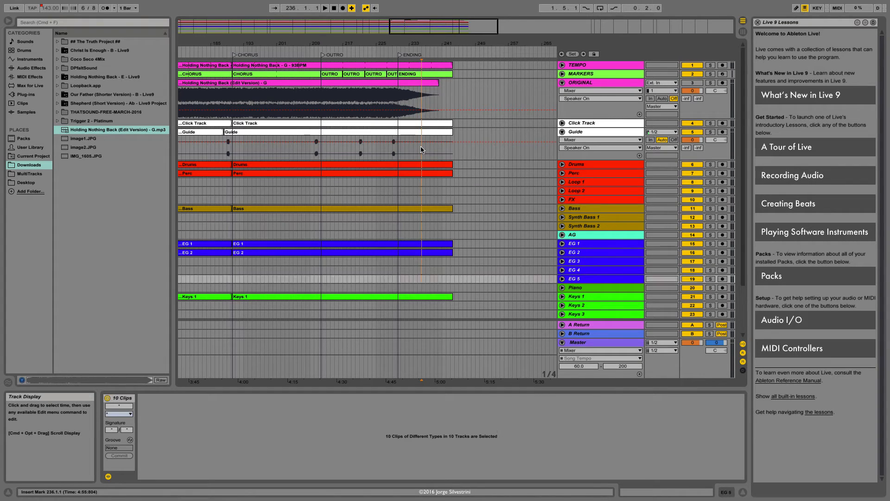
pyautogui.hotkey('shift', 'Down')
pyautogui.hotkey('shift', 'Down')
pyautogui.hotkey('shift', 'Down')
pyautogui.hotkey('shift', 'Down')
pyautogui.press('super+e')
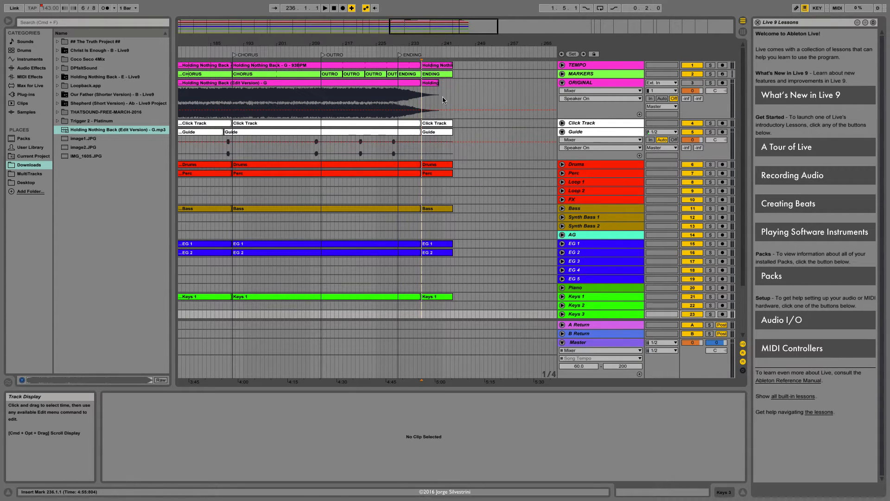
# Delete the leftover clips after 236.1.1 on all tracks from TEMPO to Keys 1.
pyautogui.click(442, 64)
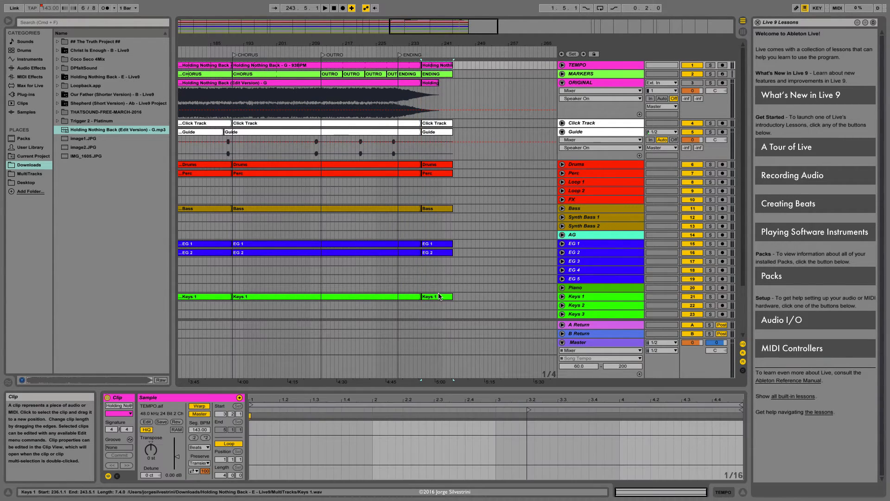
pyautogui.keyDown('shift'); pyautogui.click(439, 297); pyautogui.keyUp('shift')
pyautogui.press('Delete')
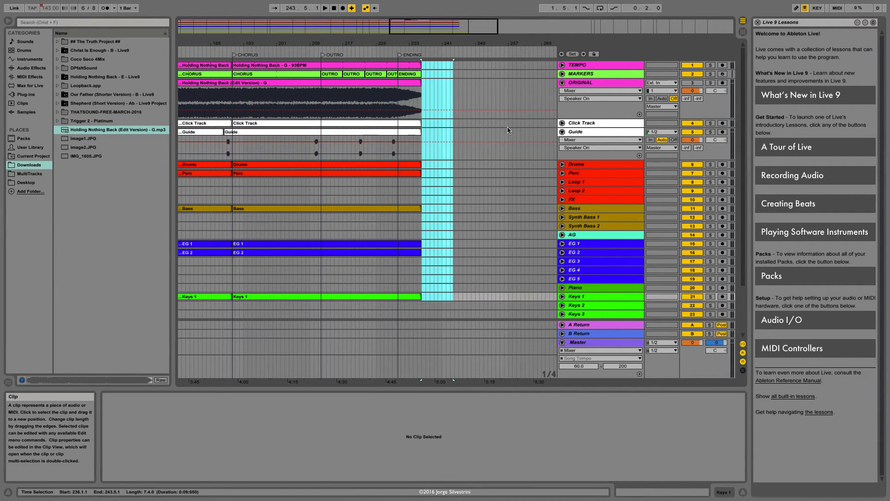
# Fold the Guide track, unfold Drums and give its last clip a fade-out from the ENDING marker to 236.1.1.
pyautogui.click(563, 123)
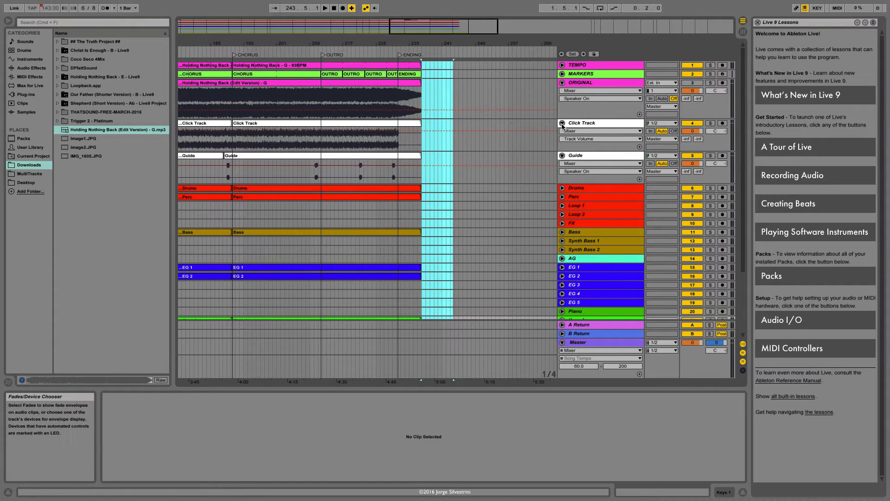
pyautogui.click(563, 124)
pyautogui.click(562, 132)
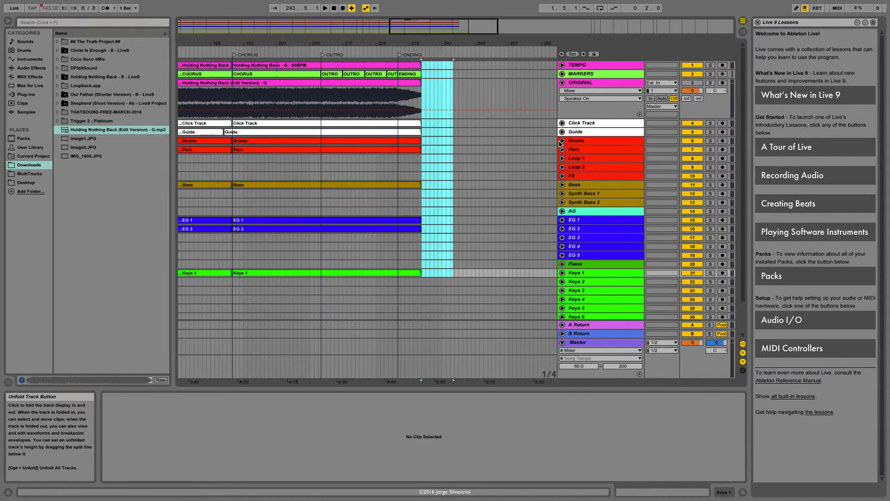
pyautogui.click(562, 141)
pyautogui.click(411, 145)
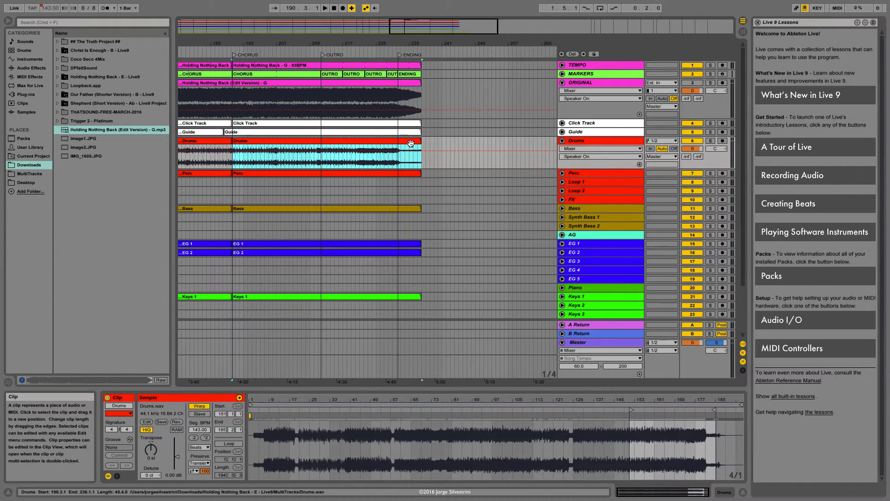
pyautogui.press('alt+super+f')
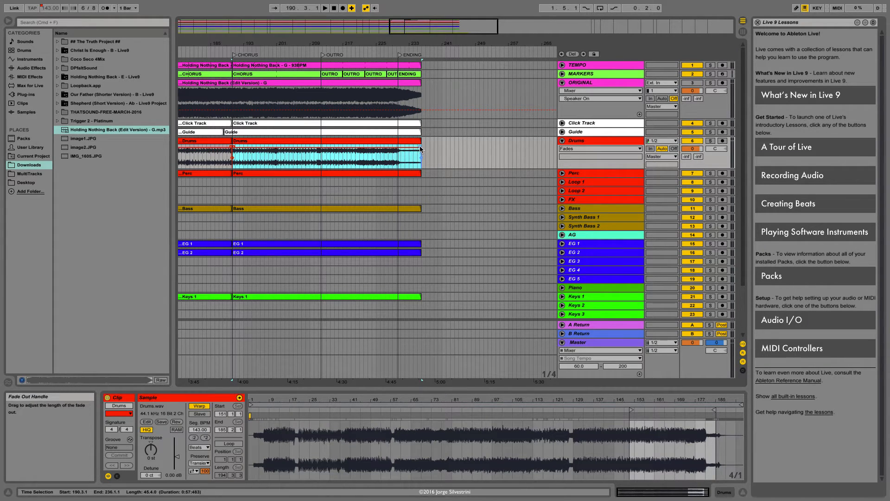
pyautogui.moveTo(420, 148); pyautogui.dragTo(414, 149)
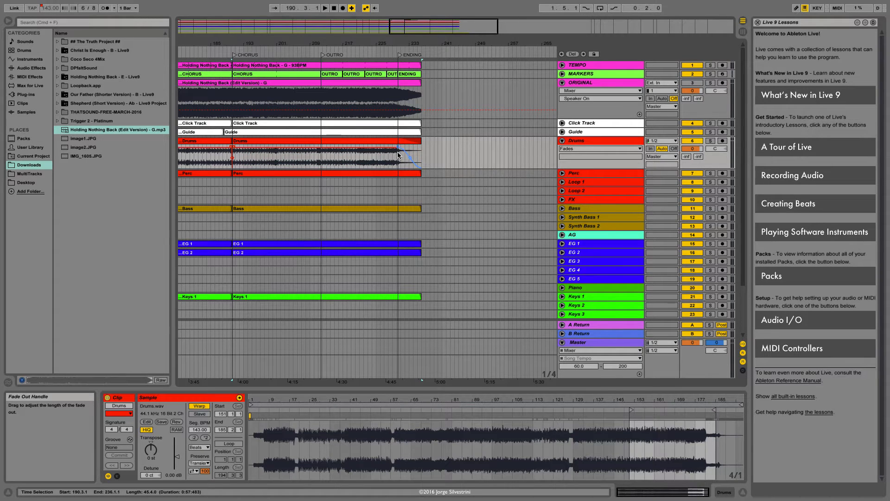
# Add a fade-out over the ENDING section to the last Perc clip, and fold the Perc and Drums tracks.
pyautogui.click(562, 173)
pyautogui.click(412, 174)
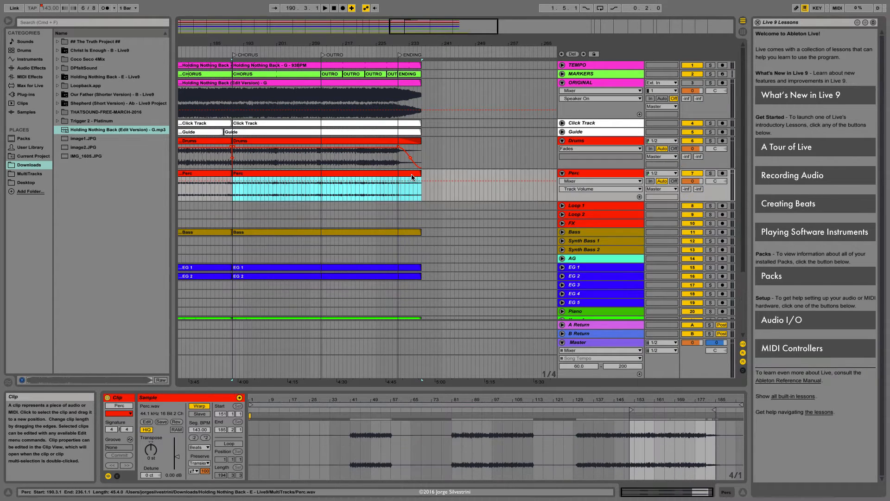
pyautogui.press('alt+super+f')
pyautogui.click(404, 184)
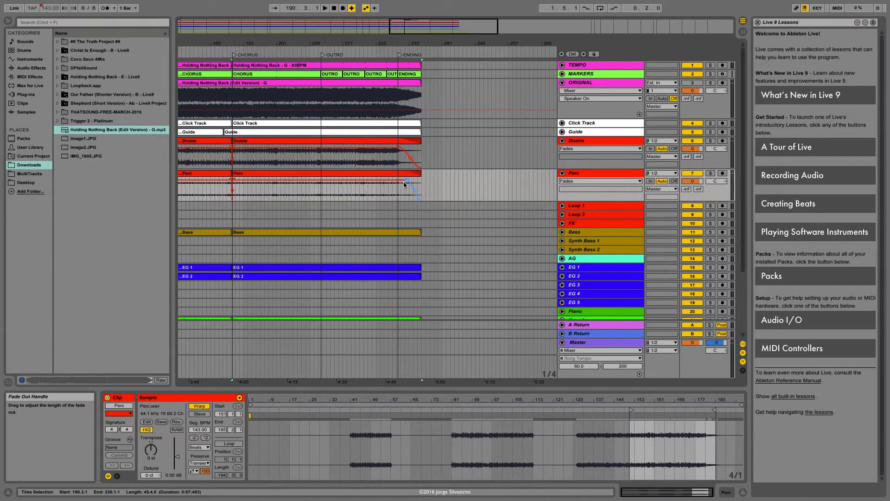
pyautogui.click(562, 173)
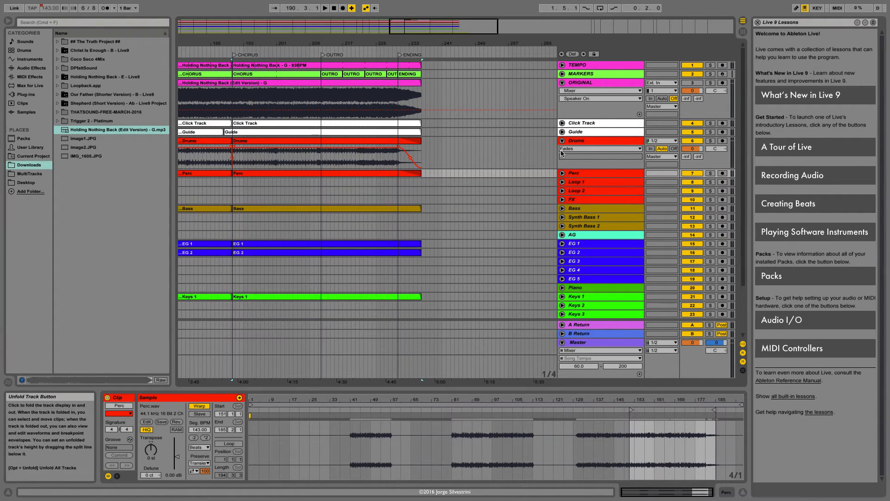
pyautogui.click(562, 140)
# Add a fade-out from the ENDING marker to the end of the last Bass clip and fold the track.
pyautogui.click(562, 185)
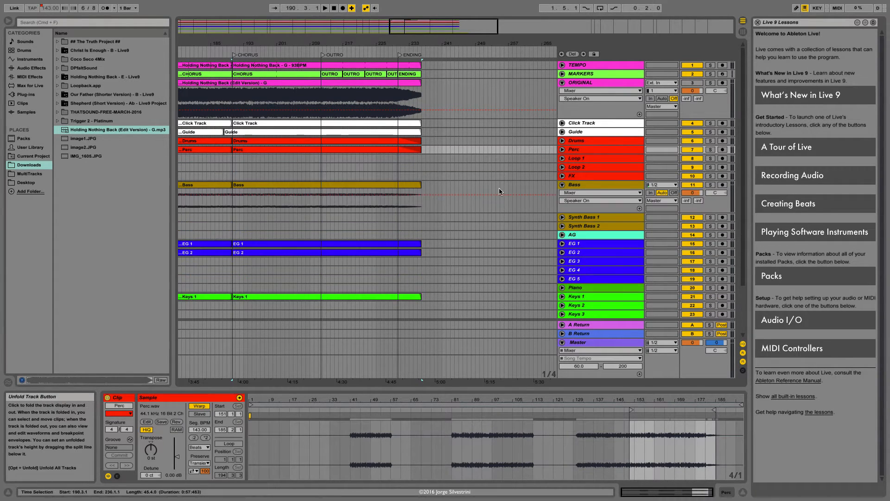
pyautogui.click(409, 188)
pyautogui.press('alt+super+f')
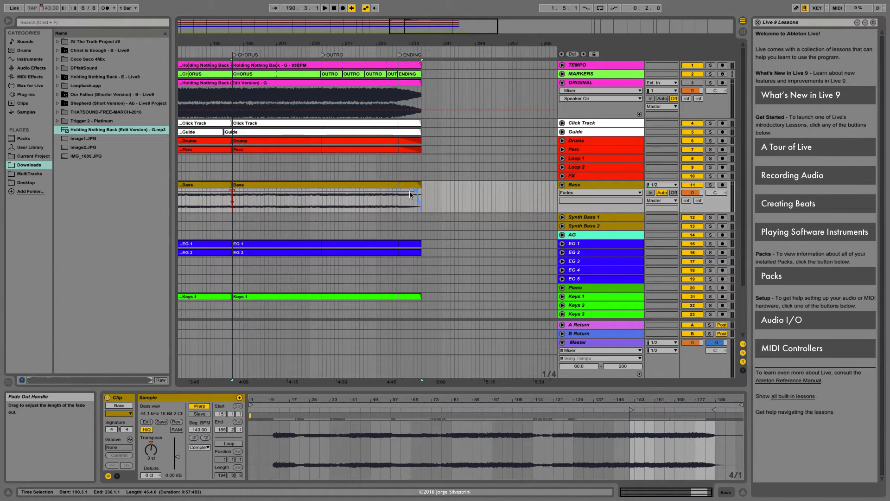
pyautogui.click(410, 191)
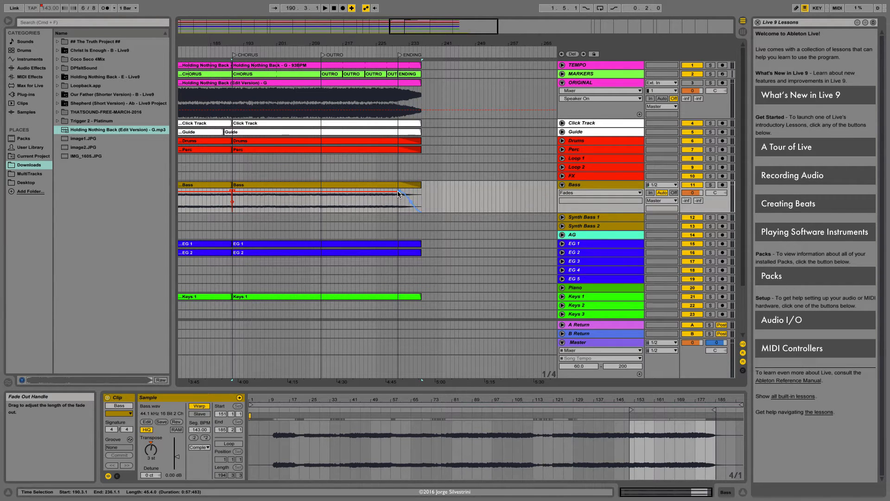
pyautogui.click(562, 185)
# Add a fade-out from the ENDING marker to the end of the last EG 1 clip and fold the track.
pyautogui.click(563, 220)
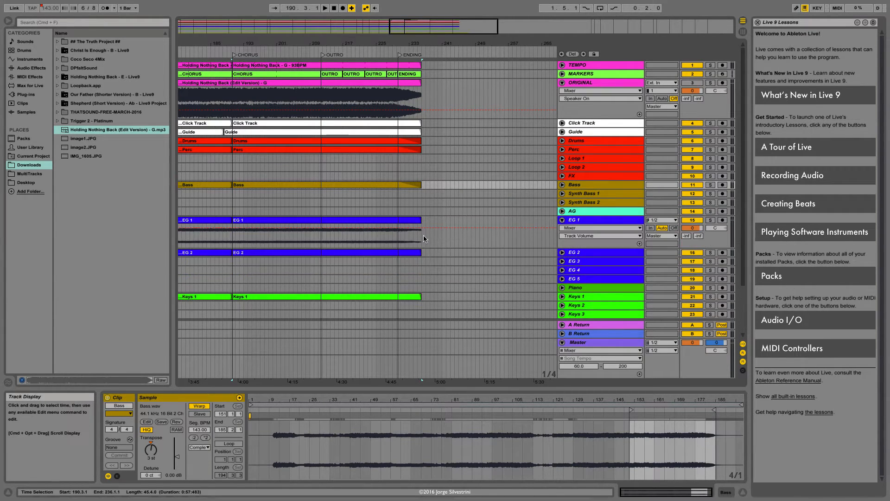
pyautogui.click(418, 223)
pyautogui.press('alt+super+f')
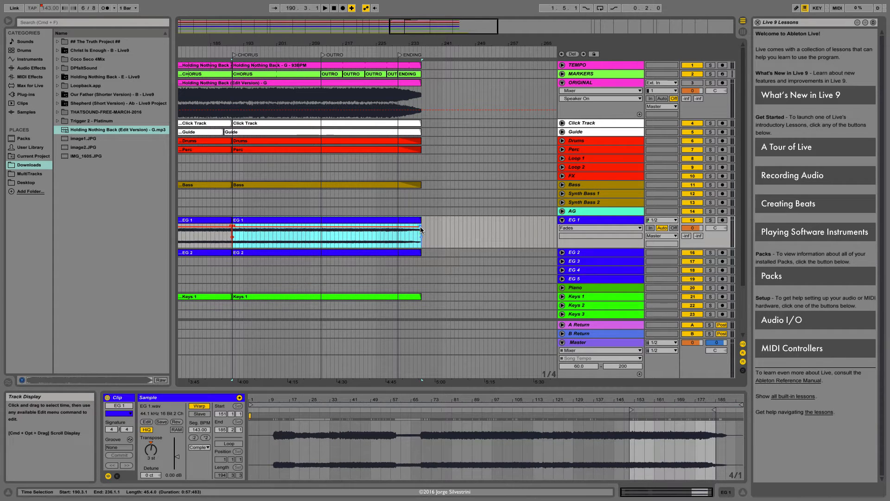
pyautogui.click(421, 226)
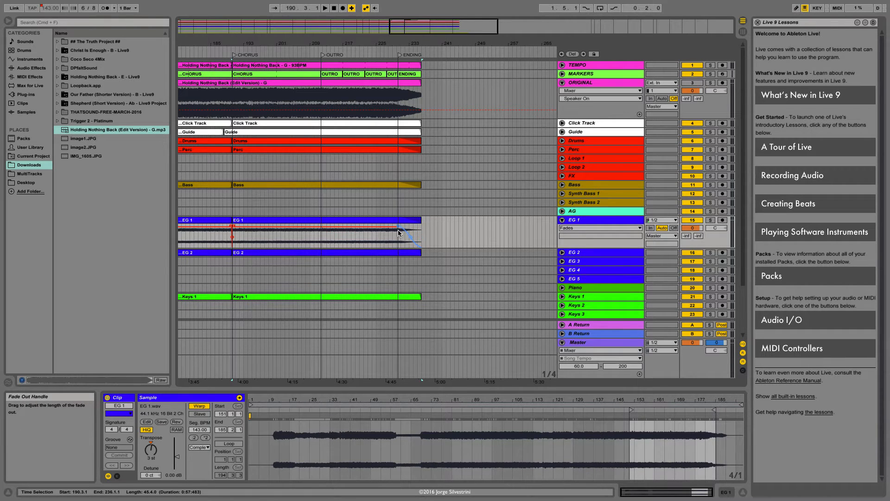
pyautogui.click(562, 220)
# Add a fade-out from the ENDING marker to the end of the last EG 2 clip and fold the track.
pyautogui.click(562, 229)
pyautogui.click(411, 237)
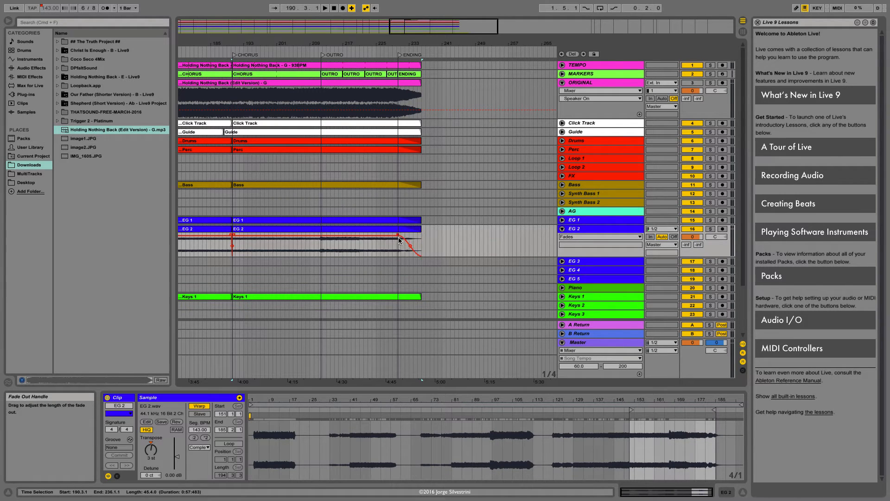
pyautogui.click(562, 229)
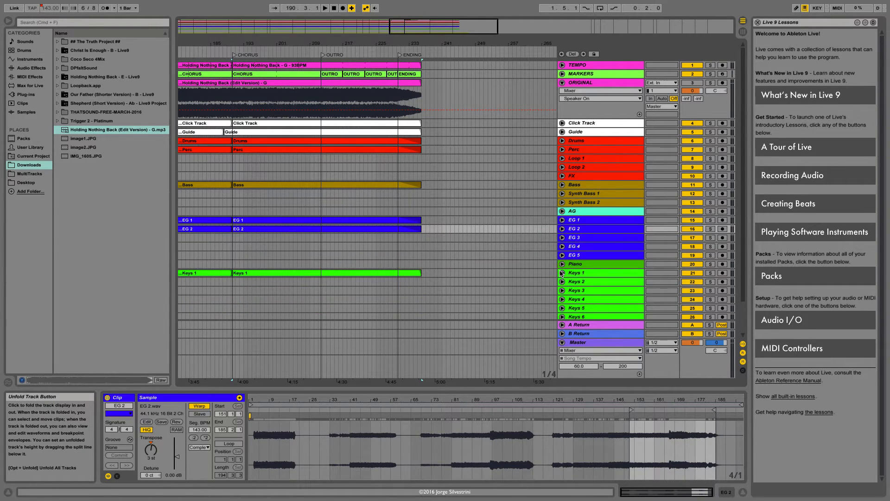
# Unfold Keys 1 and give its last clip a fade-out from the ENDING marker to 236.1.1.
pyautogui.click(562, 273)
pyautogui.click(414, 274)
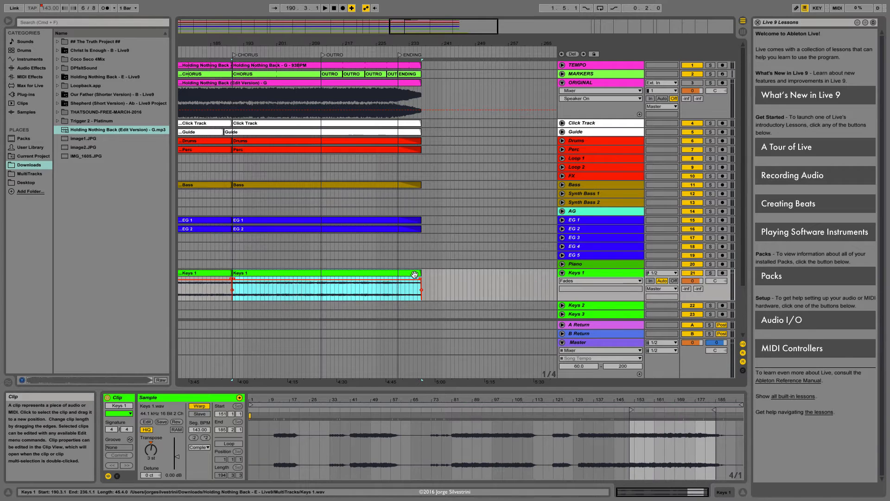
pyautogui.moveTo(420, 278); pyautogui.dragTo(402, 283)
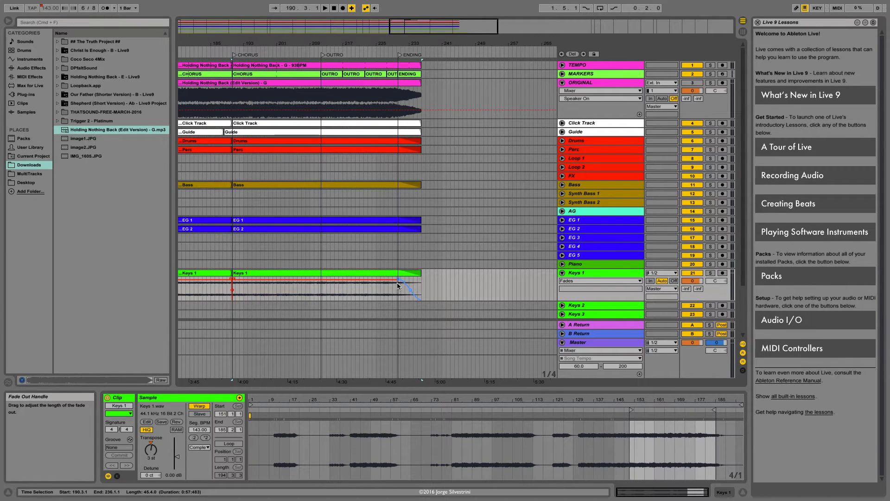
# Fold the Keys 1 and ORIGINAL tracks and unfold the BGV's track.
pyautogui.click(562, 273)
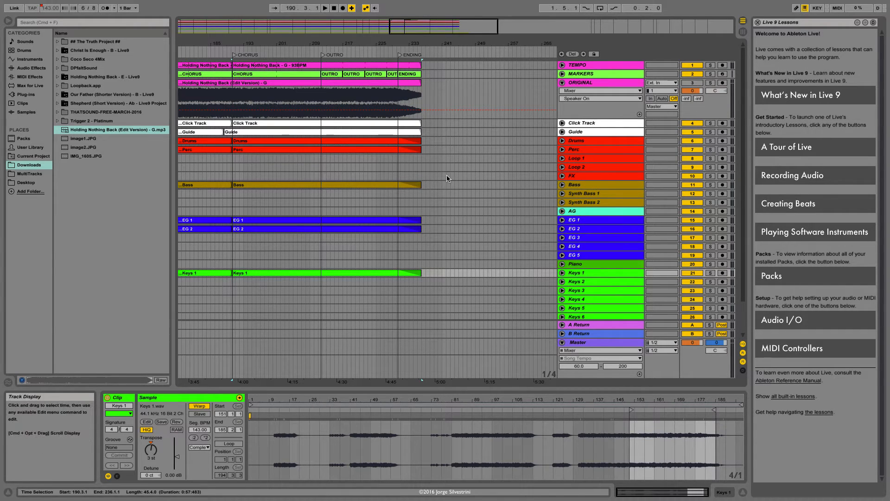
pyautogui.click(562, 83)
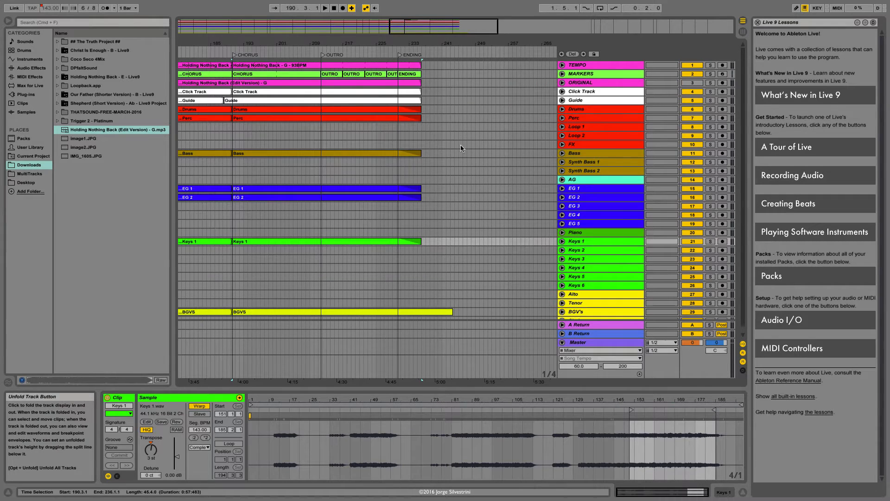
pyautogui.click(562, 312)
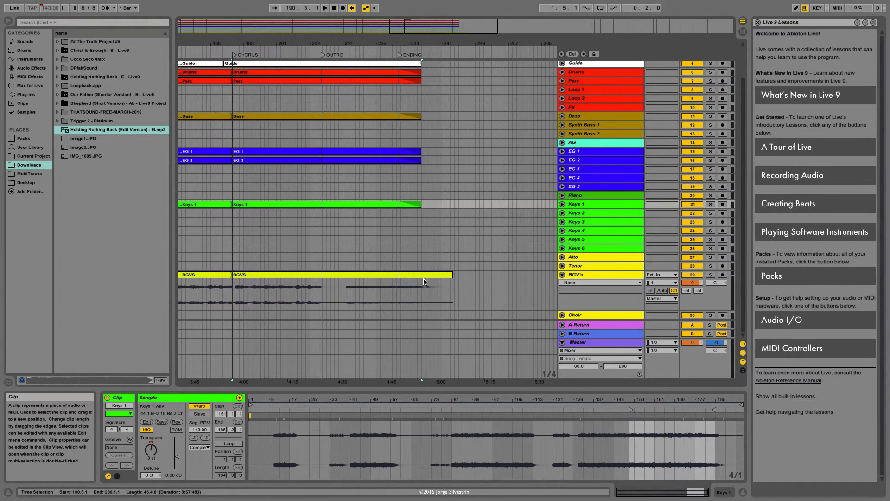
# Trim the last BGVS clip to end at 236.1.1 and fade it out from around the ENDING marker, folding the track.
pyautogui.moveTo(452, 275); pyautogui.dragTo(420, 274)
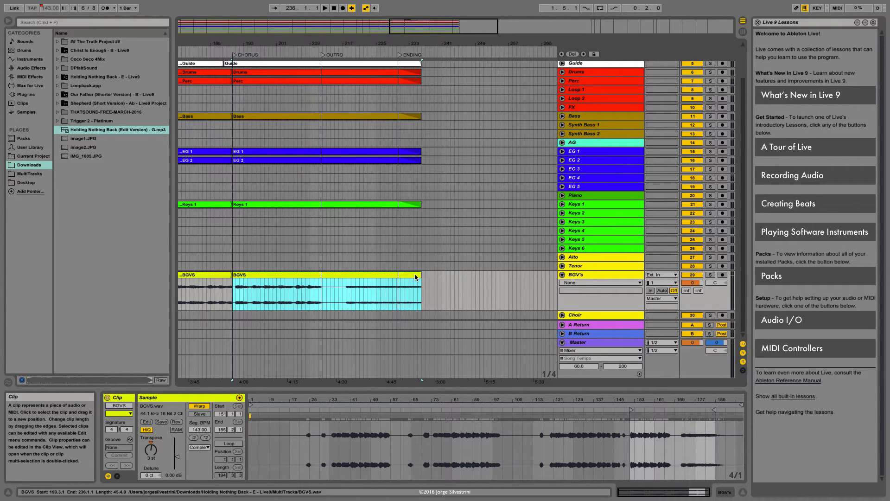
pyautogui.moveTo(420, 283)
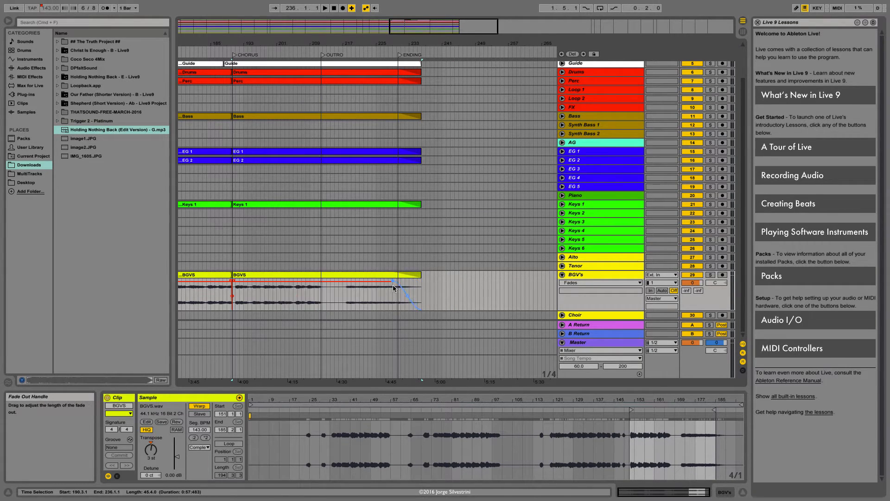
pyautogui.click(563, 275)
pyautogui.scroll(3, 494, 249)
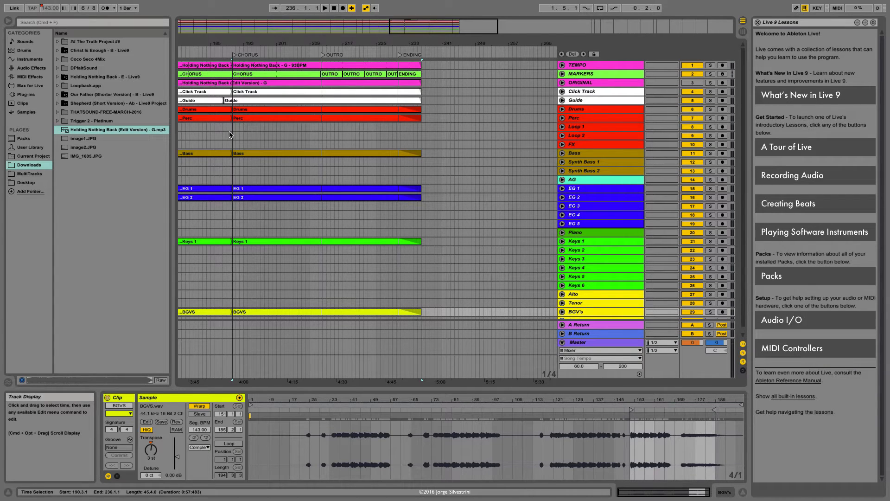
# Open the Christ Is Enough - B - Live9.als set from its project folder in Downloads.
pyautogui.click(81, 51)
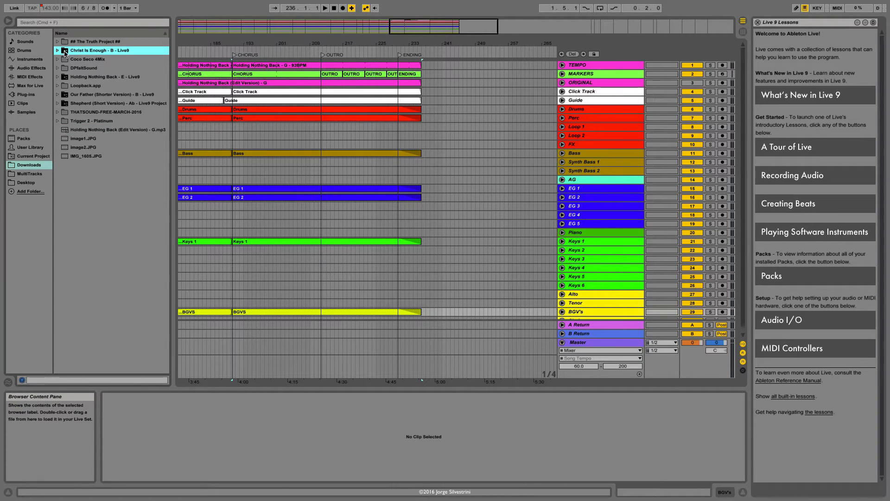
pyautogui.click(289, 137)
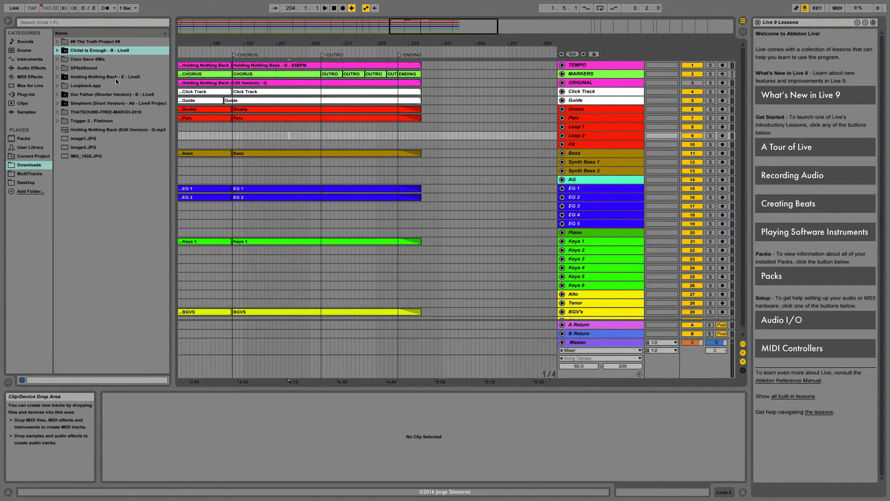
pyautogui.click(57, 50)
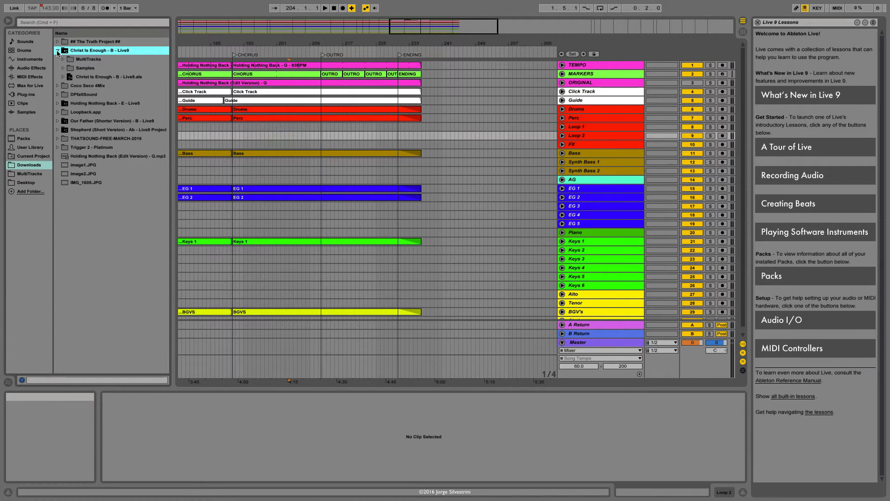
pyautogui.click(88, 78)
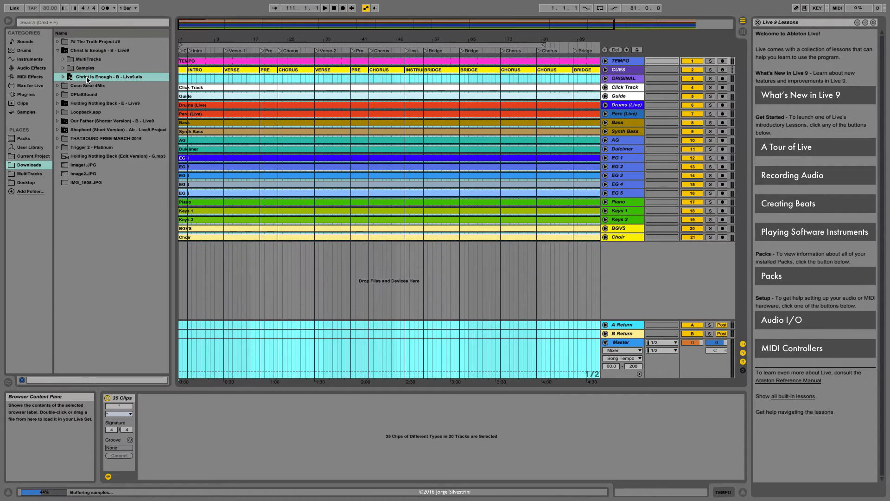
# Copy all clips of the Christ Is Enough arrangement and reopen the recent set that contains Holding Nothing Back.
pyautogui.click(307, 148)
pyautogui.press('super+a')
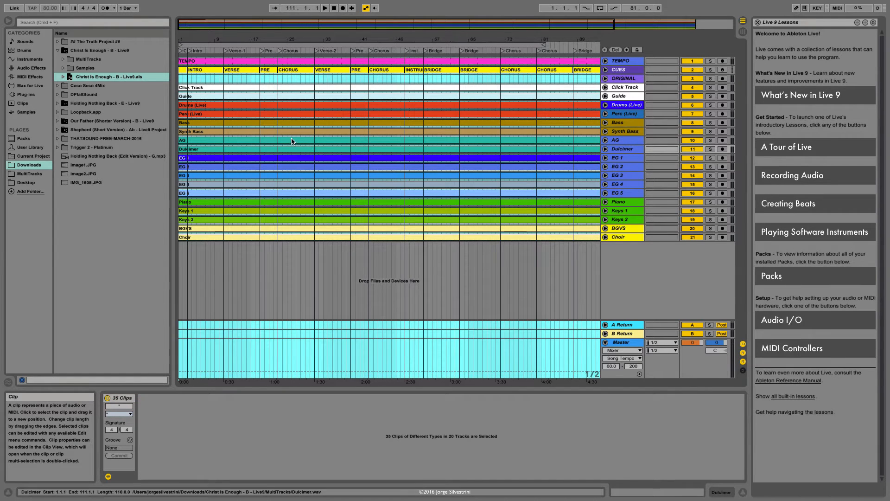
pyautogui.click(52, 5)
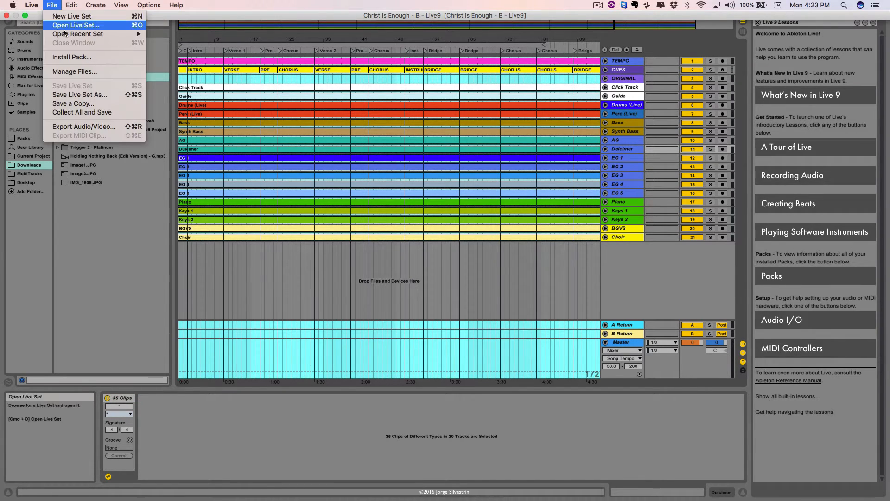
pyautogui.moveTo(79, 33)
pyautogui.click(183, 45)
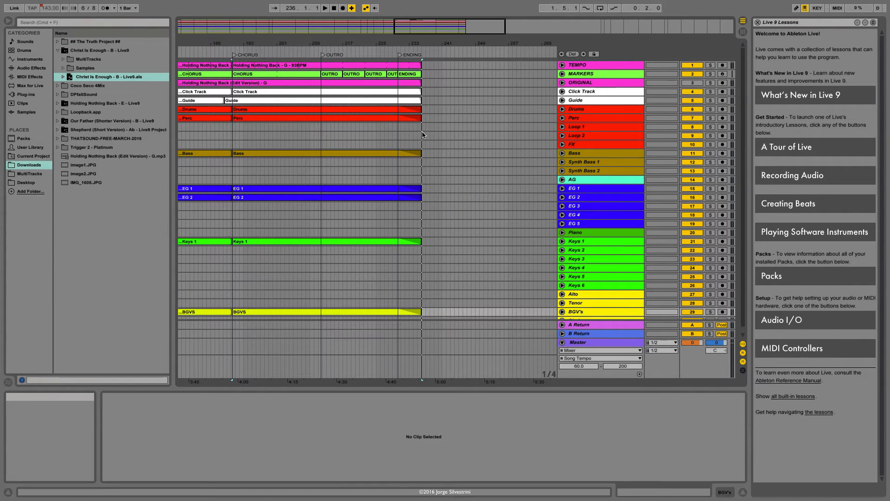
# Place the insert marker on the TEMPO track at 236.1.1, the end of Holding Nothing Back.
pyautogui.click(423, 130)
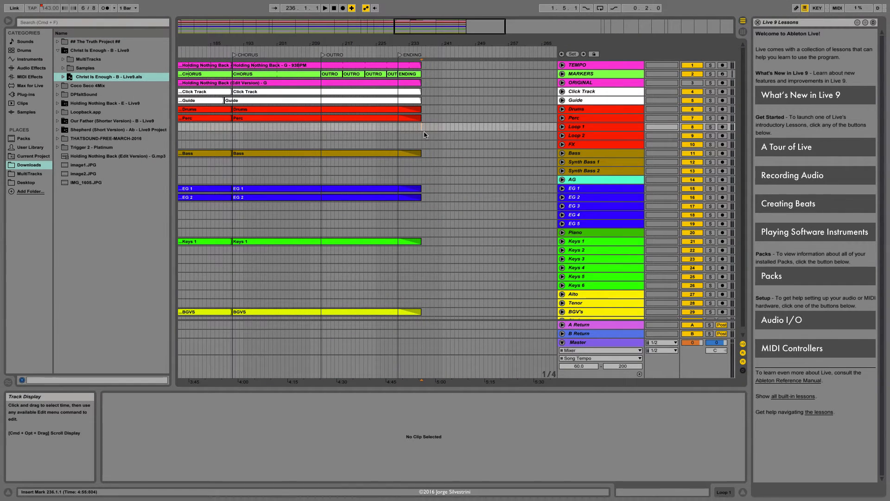
pyautogui.press('Up')
pyautogui.press('Up')
pyautogui.press('Up')
pyautogui.press('Up')
pyautogui.press('Up')
pyautogui.press('Up')
pyautogui.press('Up')
pyautogui.press('Right')
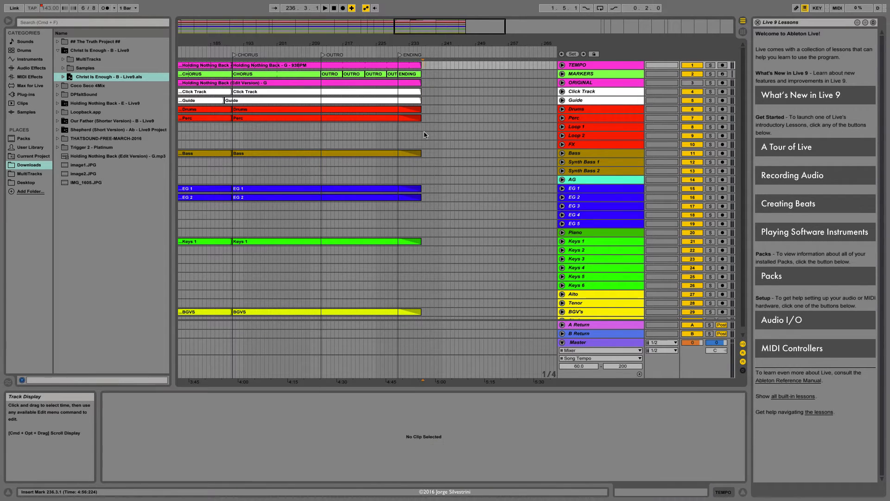
pyautogui.press('Left')
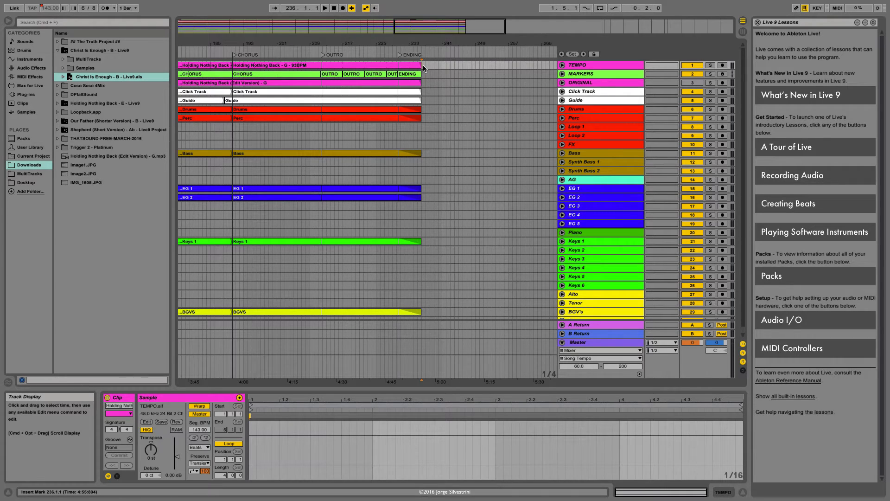
pyautogui.scroll(3, 423, 67)
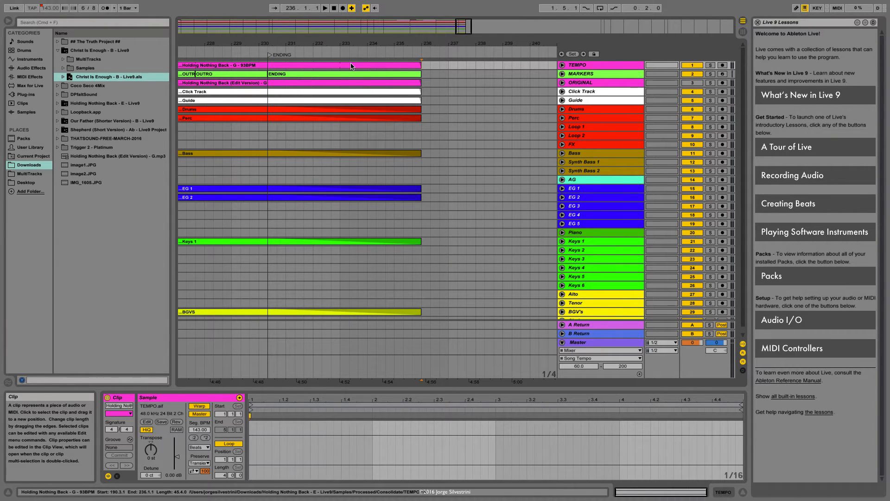
# Play the song from the ENDING marker to check how the fade-out sounds.
pyautogui.doubleClick(269, 56)
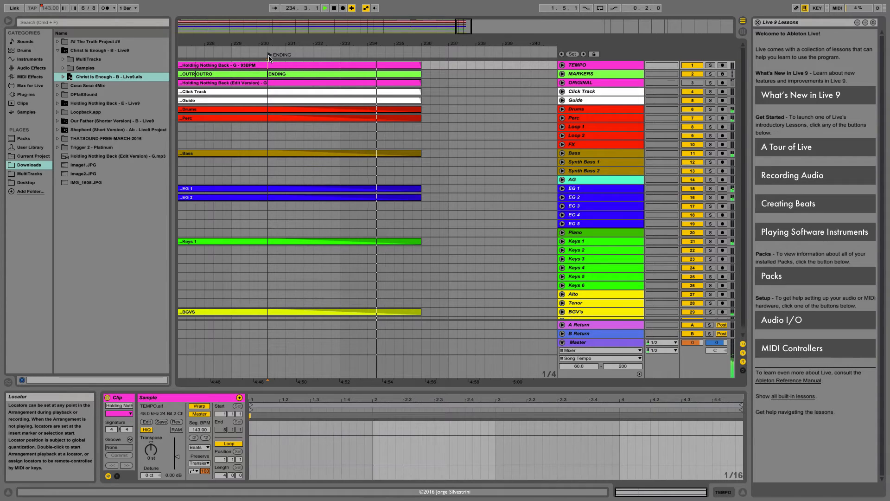
pyautogui.press('space')
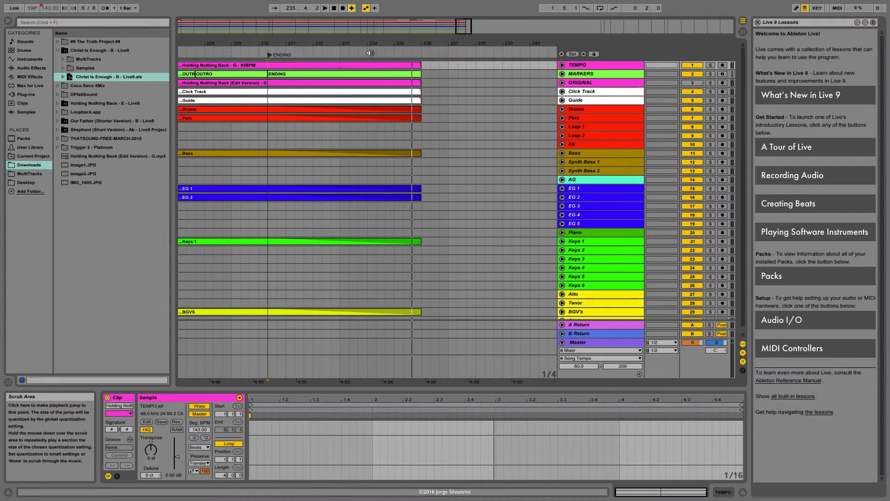
pyautogui.press('Left')
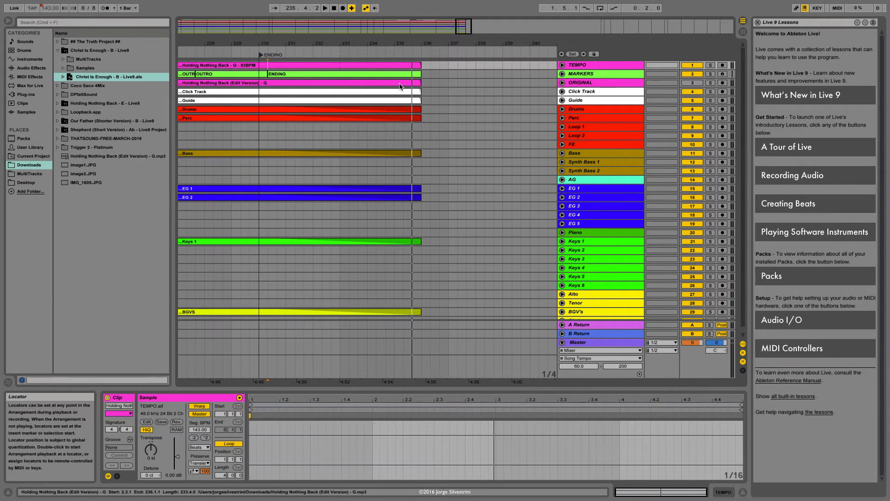
pyautogui.press('Right')
# Split the clips on all tracks at 234.1.1.
pyautogui.click(388, 135)
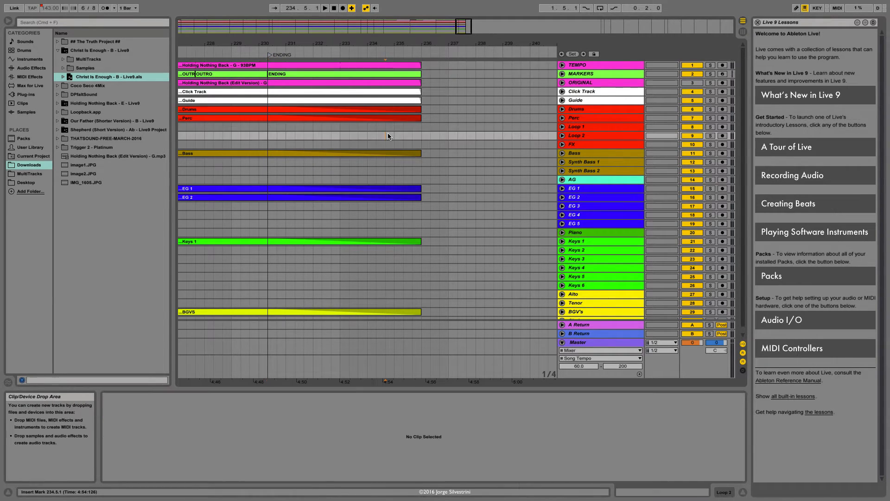
pyautogui.press('Up')
pyautogui.press('Up')
pyautogui.press('Up')
pyautogui.press('Up')
pyautogui.press('Up')
pyautogui.press('Up')
pyautogui.press('Up')
pyautogui.press('Up')
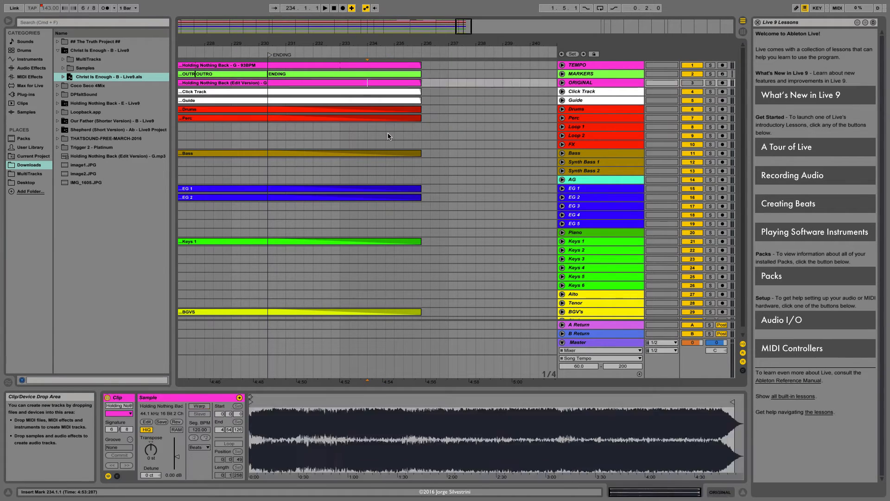
pyautogui.hotkey('shift', 'Down')
pyautogui.hotkey('shift', 'Down')
pyautogui.hotkey('shift', 'Down')
pyautogui.hotkey('shift', 'Down')
pyautogui.hotkey('shift', 'Down')
pyautogui.hotkey('shift', 'Down')
pyautogui.hotkey('shift', 'Down')
pyautogui.hotkey('shift', 'Down')
pyautogui.hotkey('shift', 'Down')
pyautogui.hotkey('shift', 'Down')
pyautogui.hotkey('shift', 'Down')
pyautogui.hotkey('shift', 'Down')
pyautogui.hotkey('shift', 'Down')
pyautogui.hotkey('shift', 'Down')
pyautogui.hotkey('shift', 'Down')
pyautogui.hotkey('shift', 'Down')
pyautogui.hotkey('shift', 'Down')
pyautogui.hotkey('shift', 'Down')
pyautogui.hotkey('shift', 'Down')
pyautogui.hotkey('shift', 'Down')
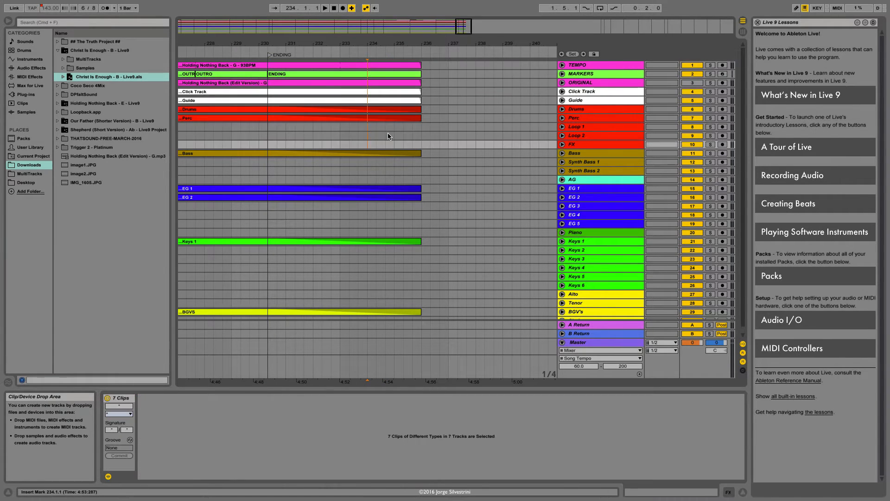
pyautogui.hotkey('shift', 'Down')
pyautogui.hotkey('shift', 'Down')
pyautogui.hotkey('shift', 'Down')
pyautogui.hotkey('shift', 'Down')
pyautogui.hotkey('shift', 'Down')
pyautogui.hotkey('shift', 'Down')
pyautogui.hotkey('shift', 'Down')
pyautogui.hotkey('shift', 'Down')
pyautogui.hotkey('shift', 'Down')
pyautogui.hotkey('shift', 'Down')
pyautogui.hotkey('shift', 'Down')
pyautogui.hotkey('shift', 'Down')
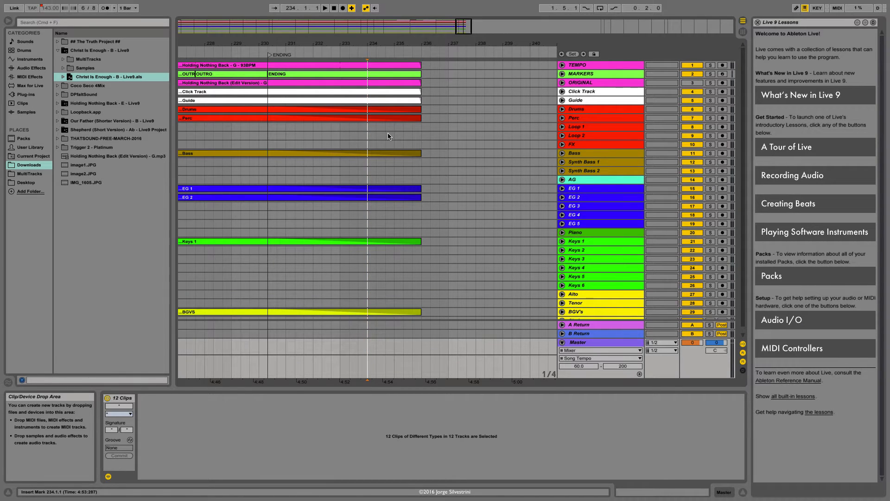
pyautogui.press('super+e')
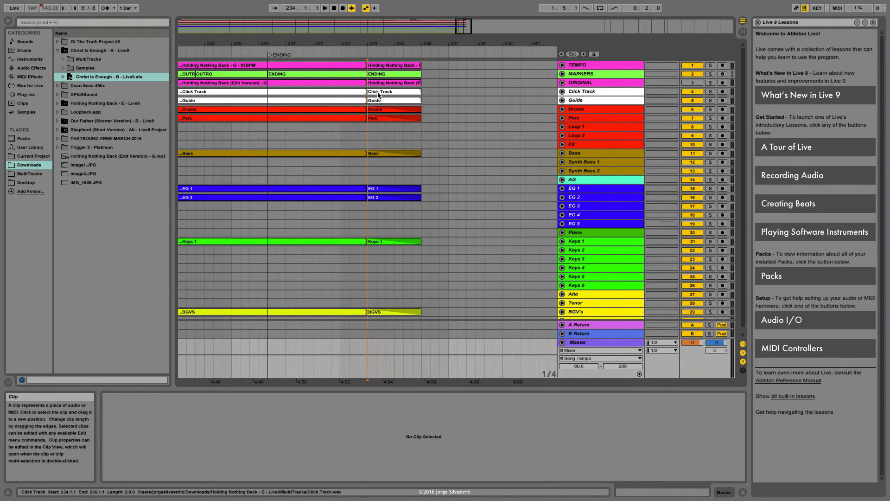
# Delete the leftover clips between 234.1.1 and 236.1.1 from TEMPO down to BGV's.
pyautogui.click(386, 68)
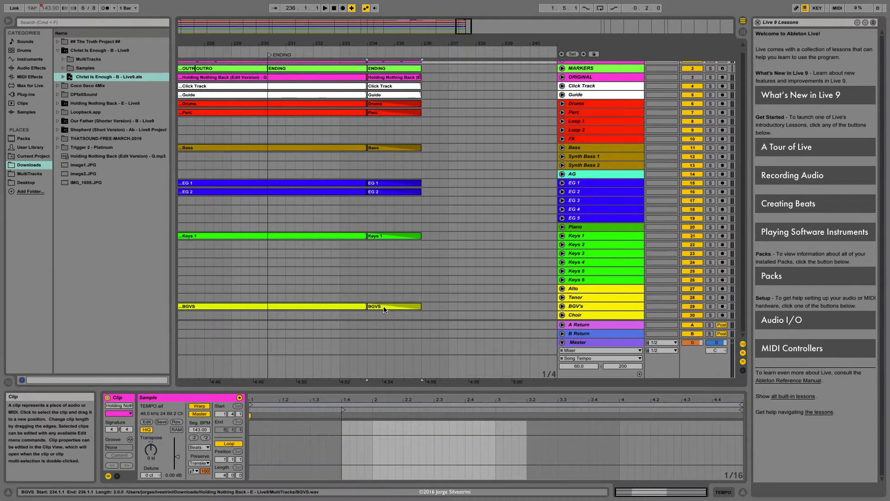
pyautogui.keyDown('shift'); pyautogui.click(384, 308); pyautogui.keyUp('shift')
pyautogui.press('Delete')
pyautogui.scroll(1, 366, 232)
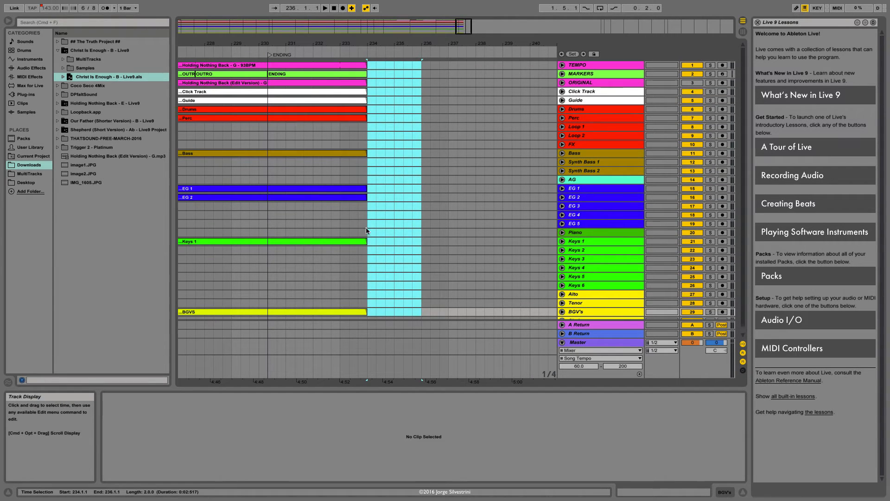
# Paste the copied arrangement at 234.1.1 starting on the TEMPO track and add a locator named Christ Is Enough there.
pyautogui.click(368, 65)
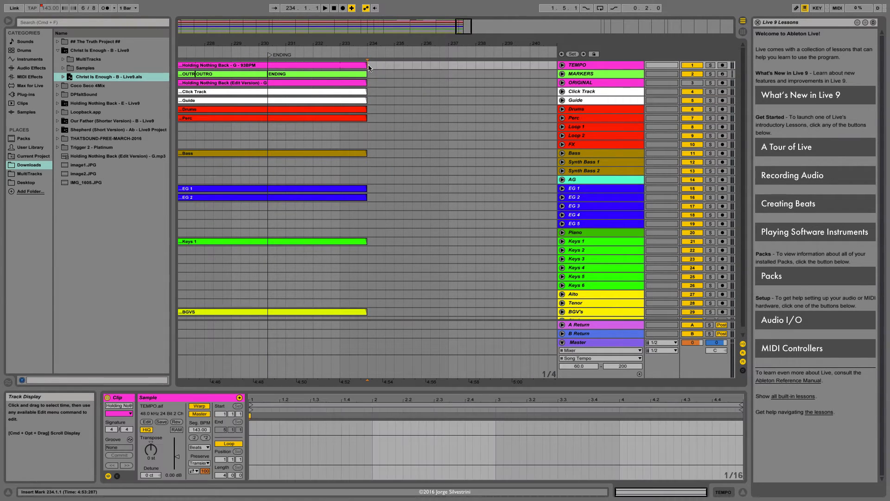
pyautogui.press('super+v')
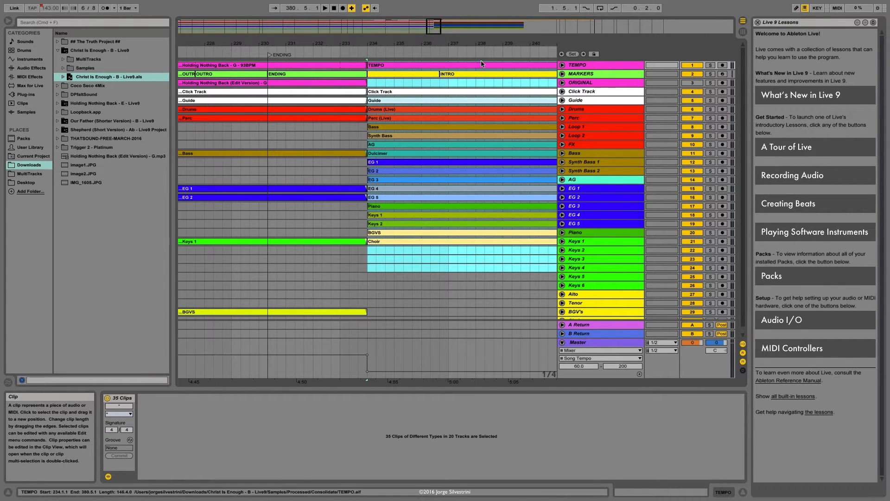
pyautogui.click(572, 54)
pyautogui.click(371, 57)
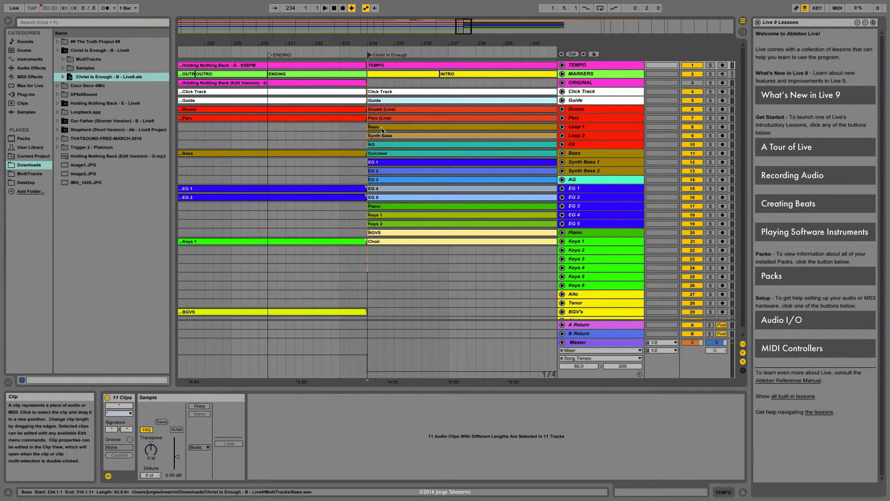
# Move the pasted Bass through Choir clips down three tracks so the Bass clip sits on the Bass track.
pyautogui.press('-')
pyautogui.press('-')
pyautogui.press('-')
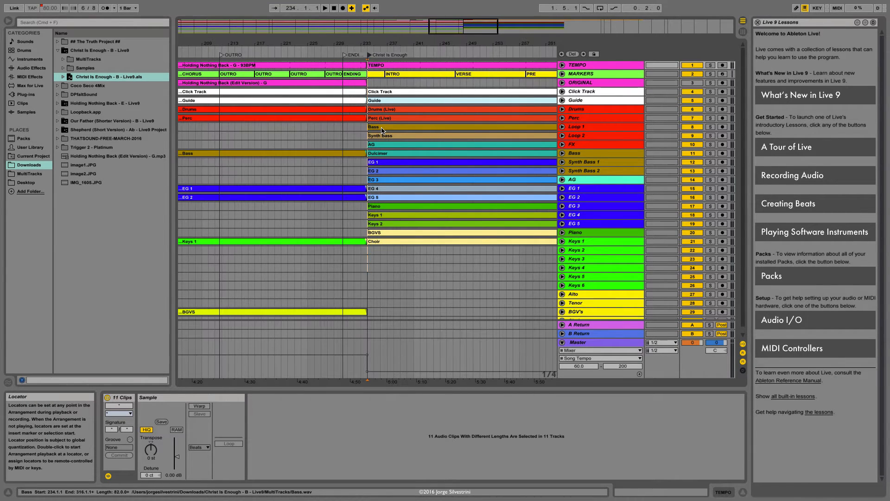
pyautogui.hscroll(5, 382, 131)
pyautogui.click(383, 130)
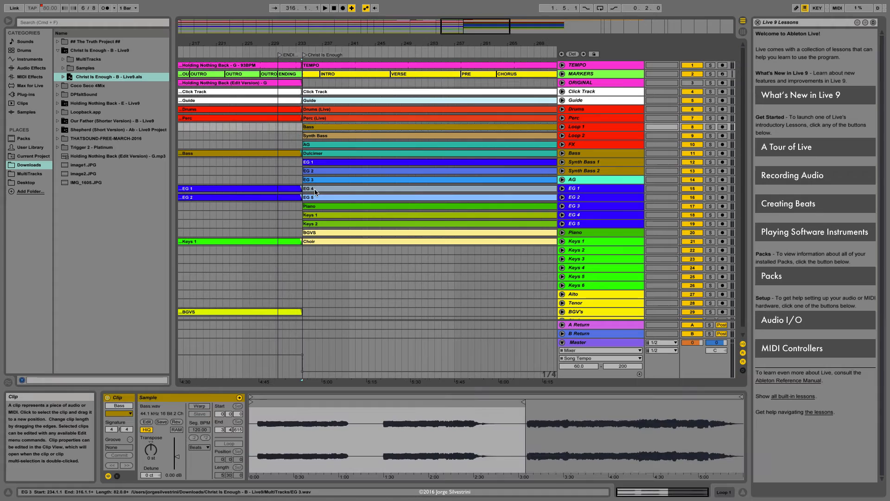
pyautogui.keyDown('shift'); pyautogui.click(320, 244); pyautogui.keyUp('shift')
pyautogui.moveTo(309, 131); pyautogui.dragTo(310, 158)
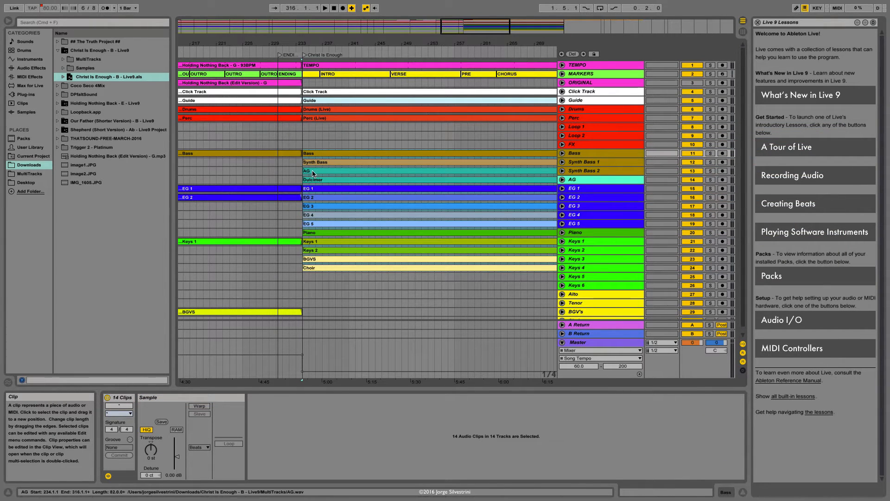
# Move the pasted AG through Choir clips down one track so the AG clip sits on the AG track.
pyautogui.click(313, 172)
pyautogui.keyDown('shift'); pyautogui.click(320, 268); pyautogui.keyUp('shift')
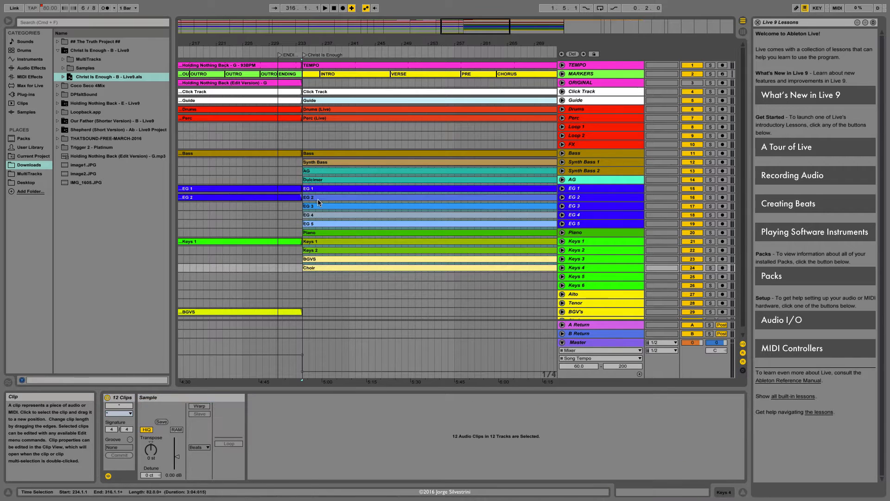
pyautogui.moveTo(319, 202); pyautogui.dragTo(309, 186)
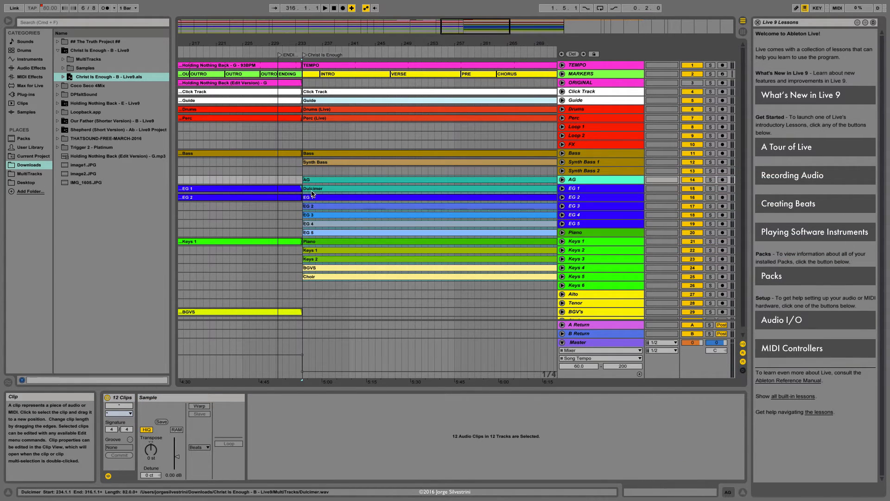
# Move the Dulcimer clip to the Keys 6 track and the EG 1 through EG 5 clips up onto their matching tracks.
pyautogui.click(313, 189)
pyautogui.moveTo(311, 192); pyautogui.dragTo(312, 284)
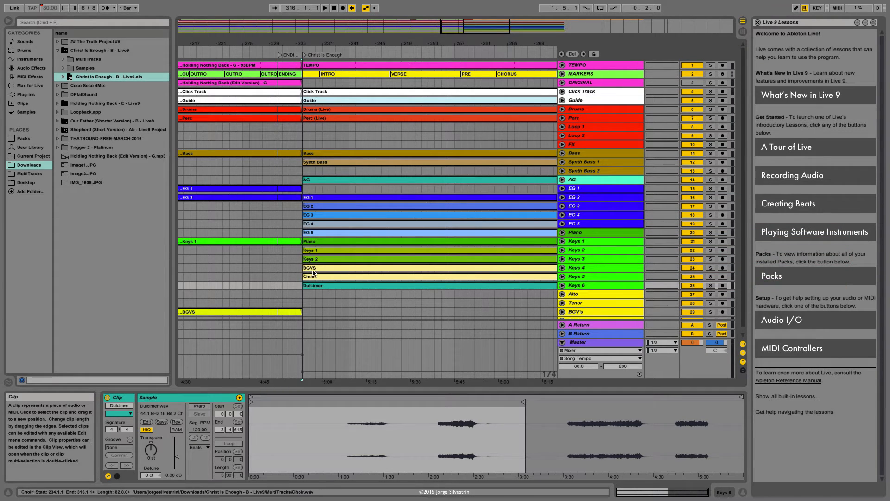
pyautogui.click(309, 198)
pyautogui.keyDown('shift'); pyautogui.click(312, 233); pyautogui.keyUp('shift')
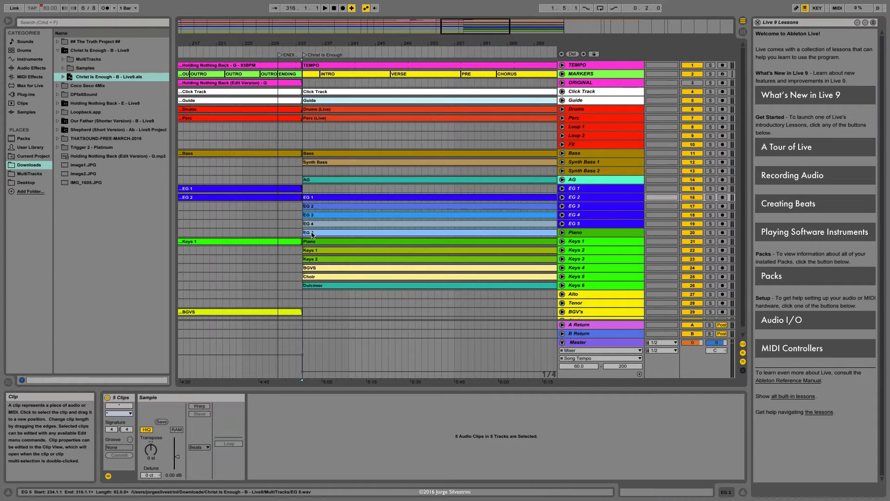
pyautogui.moveTo(313, 199); pyautogui.dragTo(313, 190)
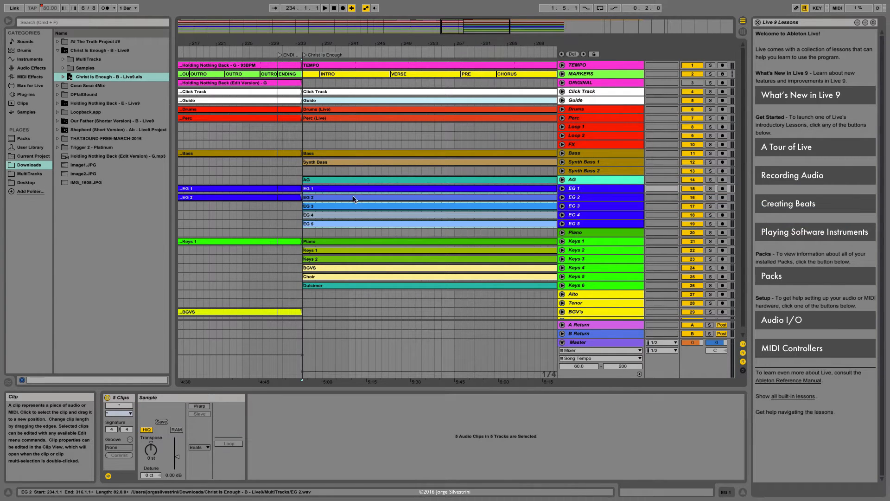
# Move the Piano, Keys 1 and Keys 2 clips up onto their matching tracks and the Dulcimer clip onto Keys 3.
pyautogui.click(337, 242)
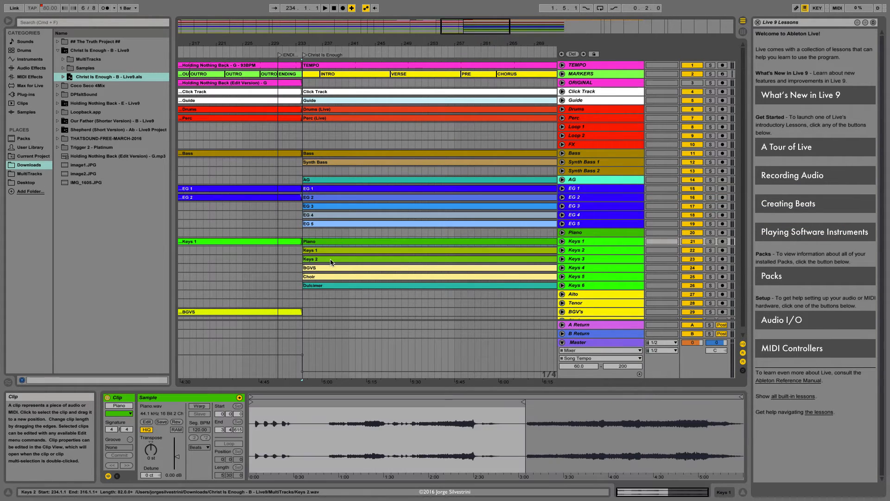
pyautogui.keyDown('shift'); pyautogui.click(331, 260); pyautogui.keyUp('shift')
pyautogui.moveTo(323, 243); pyautogui.dragTo(321, 234)
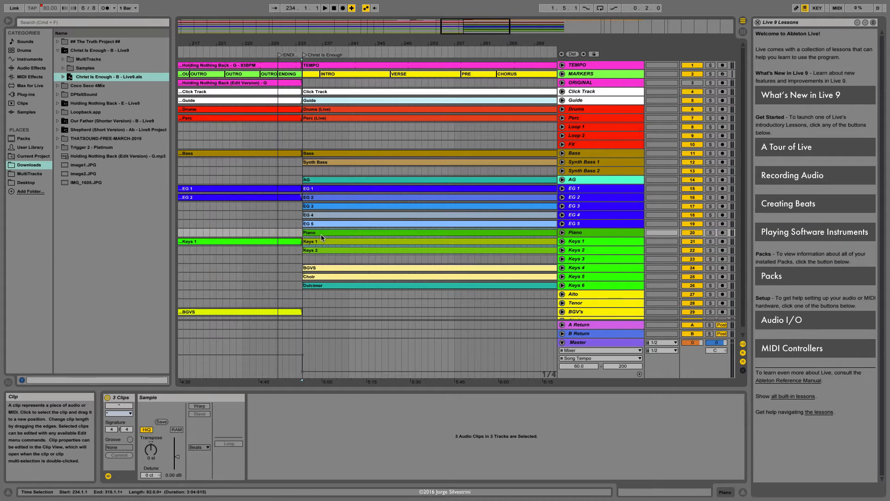
pyautogui.moveTo(321, 288); pyautogui.dragTo(321, 262)
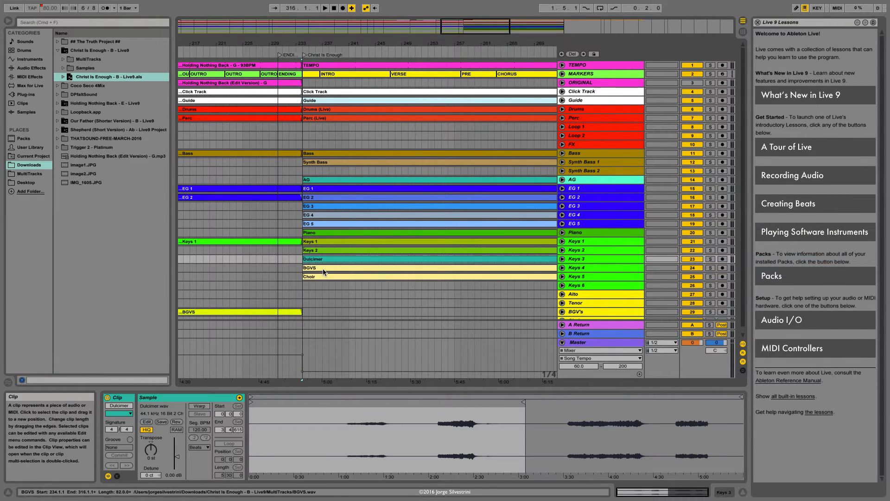
# Move the BGVS and Choir clips down onto the BGV's and Choir tracks.
pyautogui.click(323, 269)
pyautogui.keyDown('shift'); pyautogui.click(319, 277); pyautogui.keyUp('shift')
pyautogui.scroll(-1, 319, 273)
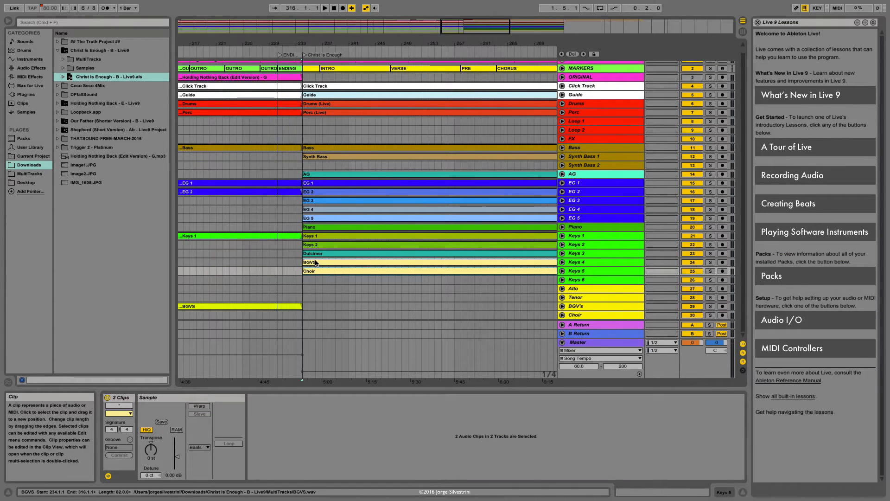
pyautogui.moveTo(312, 265); pyautogui.dragTo(313, 310)
pyautogui.click(324, 271)
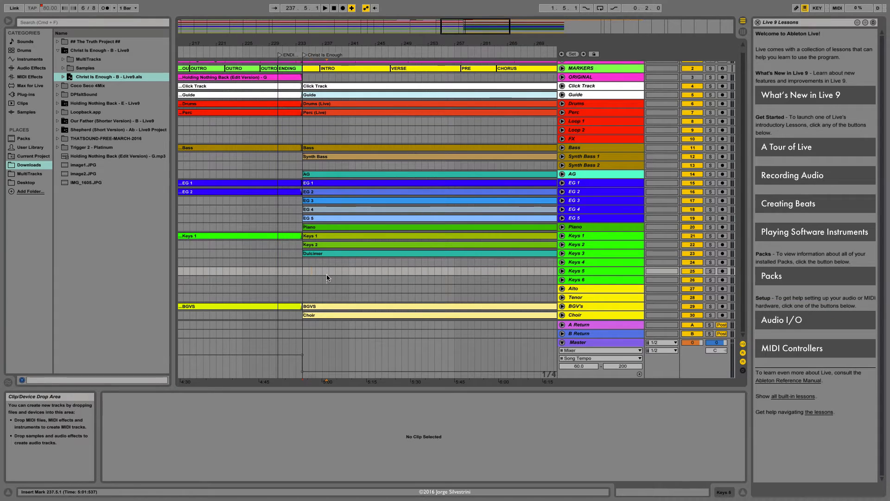
pyautogui.click(327, 276)
pyautogui.scroll(1, 320, 264)
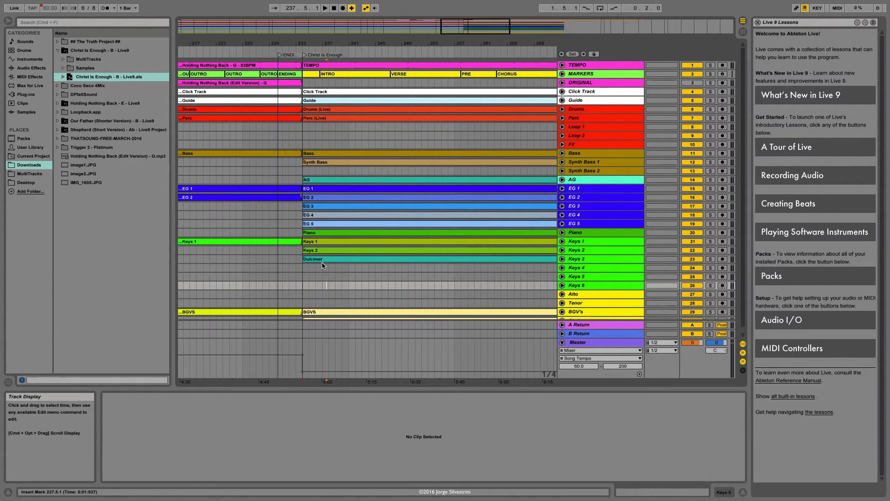
# Play the arrangement from the start of Christ Is Enough at 234.1.1 to check the song transition.
pyautogui.click(303, 127)
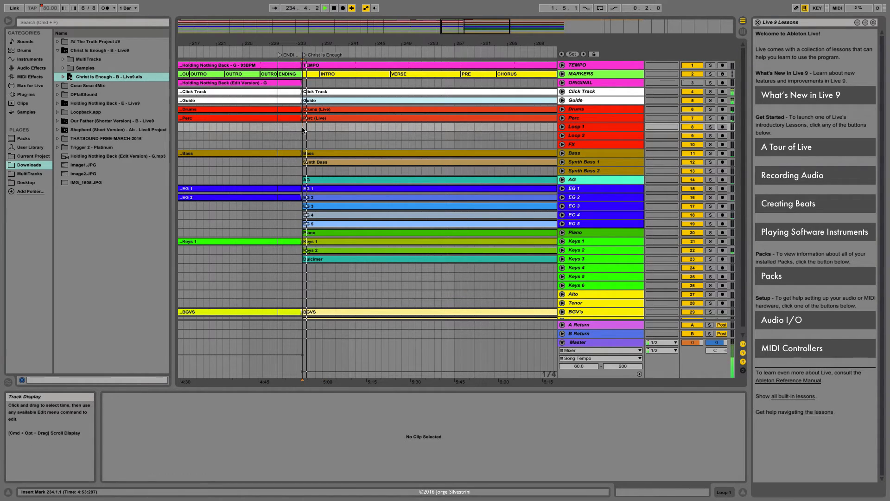
pyautogui.press('+')
pyautogui.press('+')
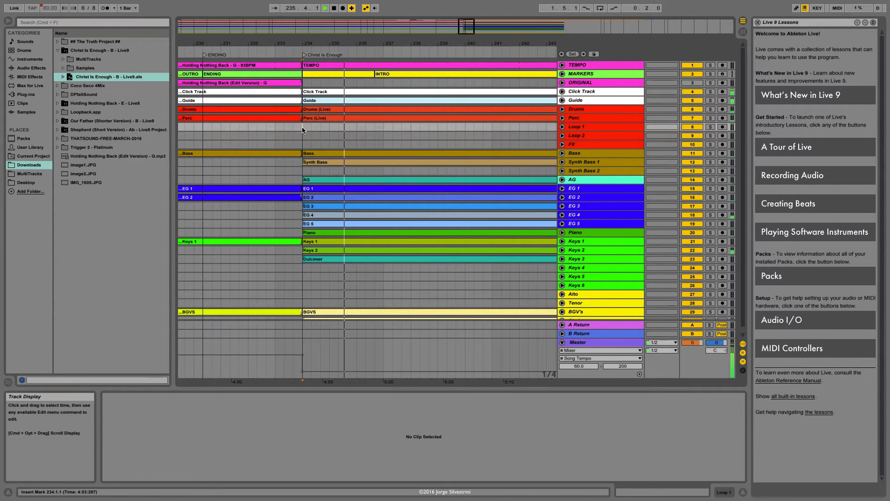
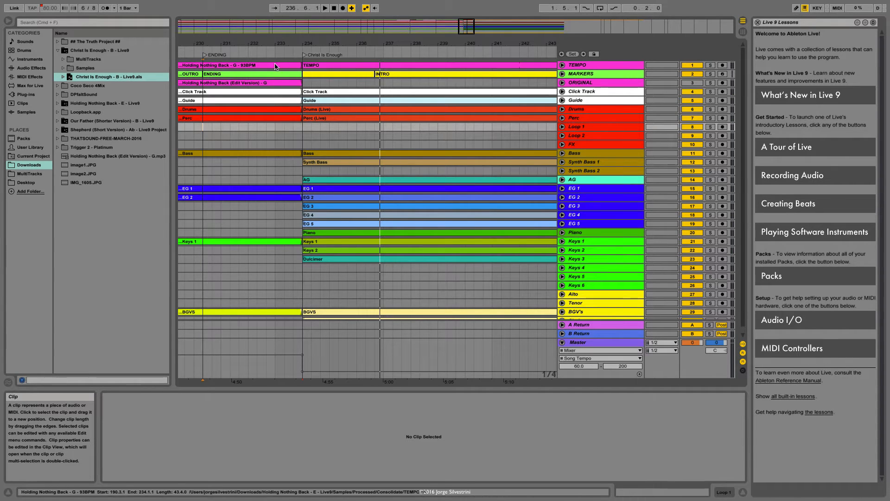
# Move all Christ Is Enough clips from TEMPO through Choir two bars later to start at 236.1.1.
pyautogui.click(304, 65)
pyautogui.scroll(-1, 356, 346)
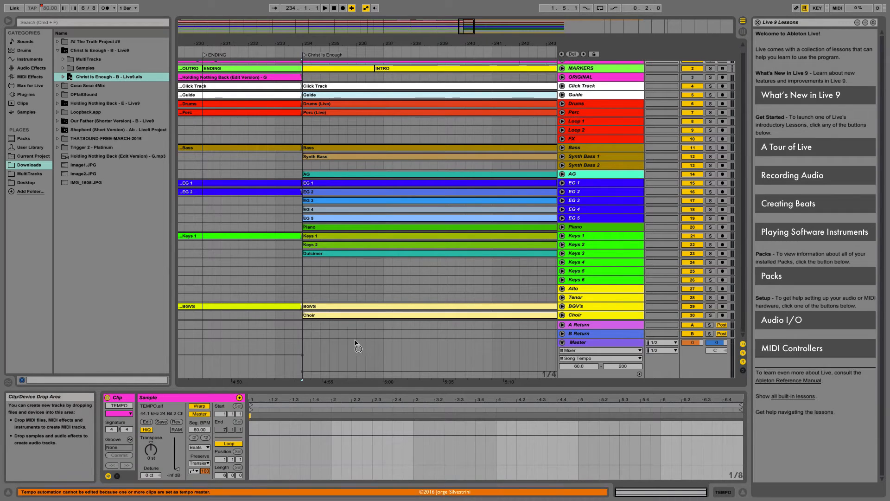
pyautogui.keyDown('shift'); pyautogui.click(340, 316); pyautogui.keyUp('shift')
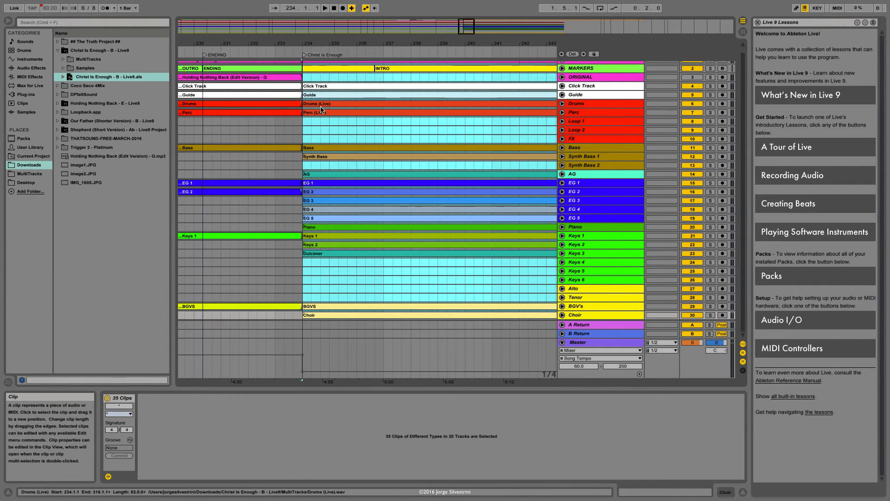
pyautogui.scroll(1, 327, 116)
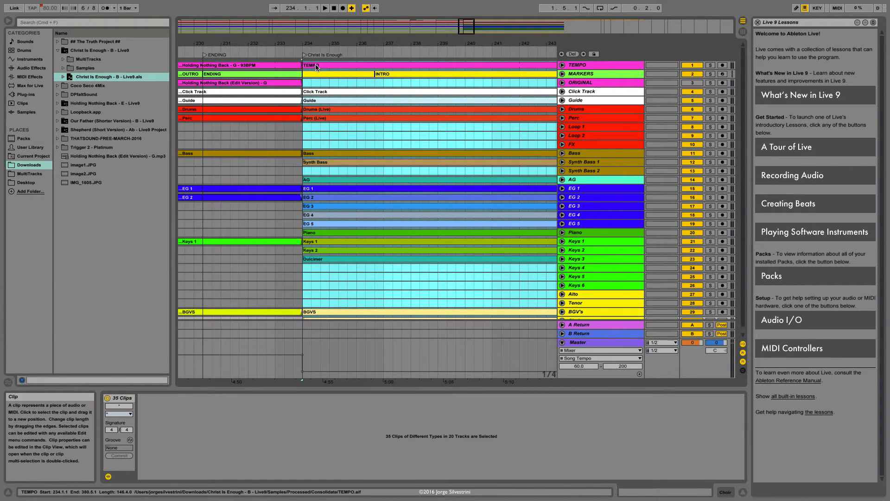
pyautogui.moveTo(317, 67); pyautogui.dragTo(375, 67)
# Move the Christ Is Enough locator to 236.1.1 and extend the Holding Nothing Back clips from TEMPO through Bass to end there.
pyautogui.click(298, 66)
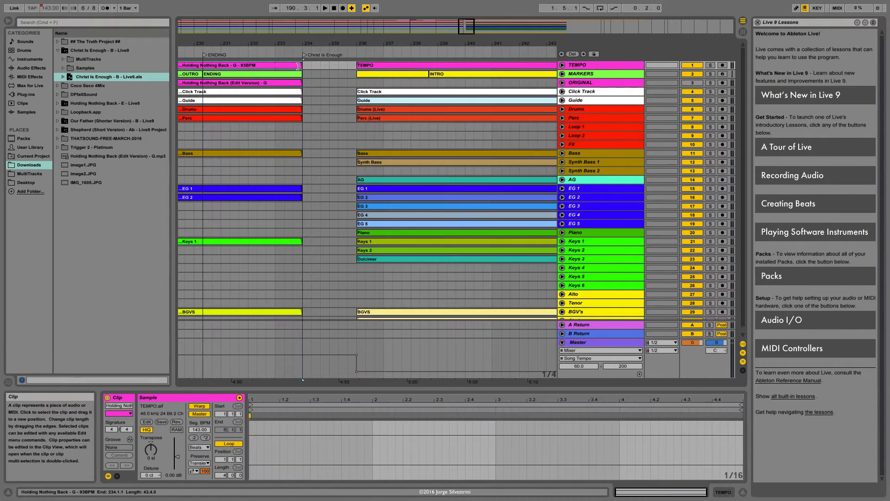
pyautogui.moveTo(303, 55); pyautogui.dragTo(356, 74)
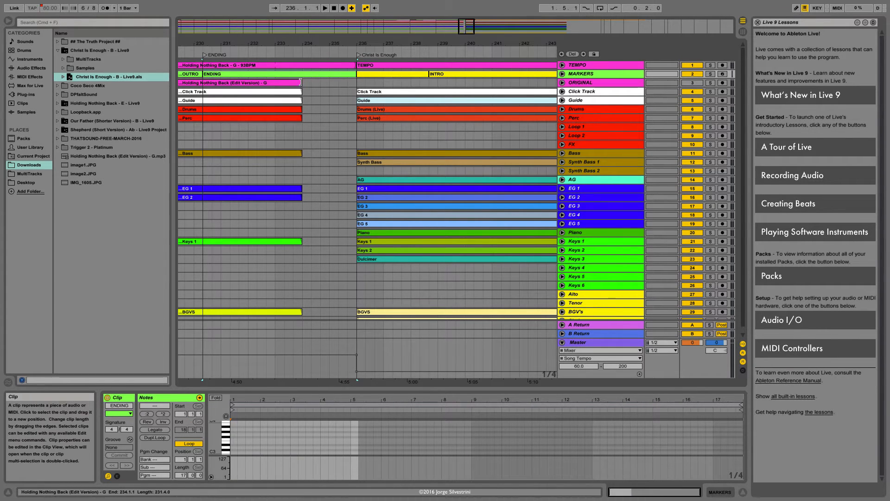
pyautogui.moveTo(300, 82); pyautogui.dragTo(357, 83)
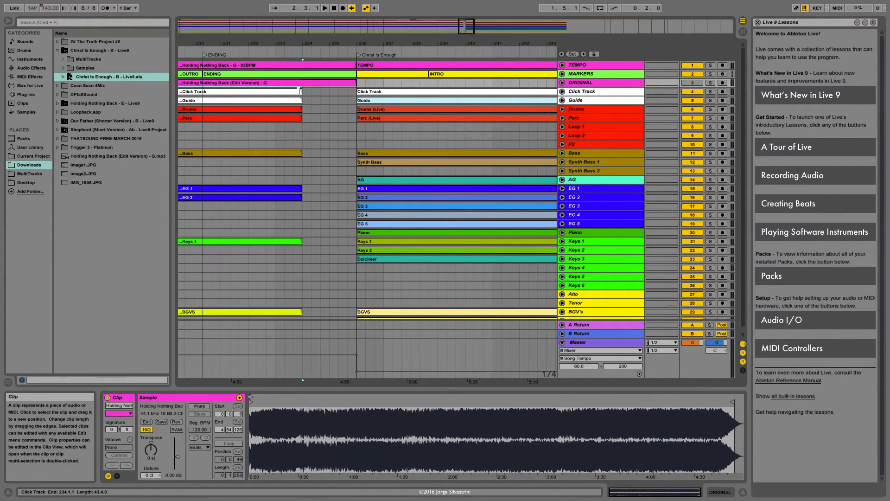
pyautogui.moveTo(299, 91); pyautogui.dragTo(356, 109)
pyautogui.click(299, 118)
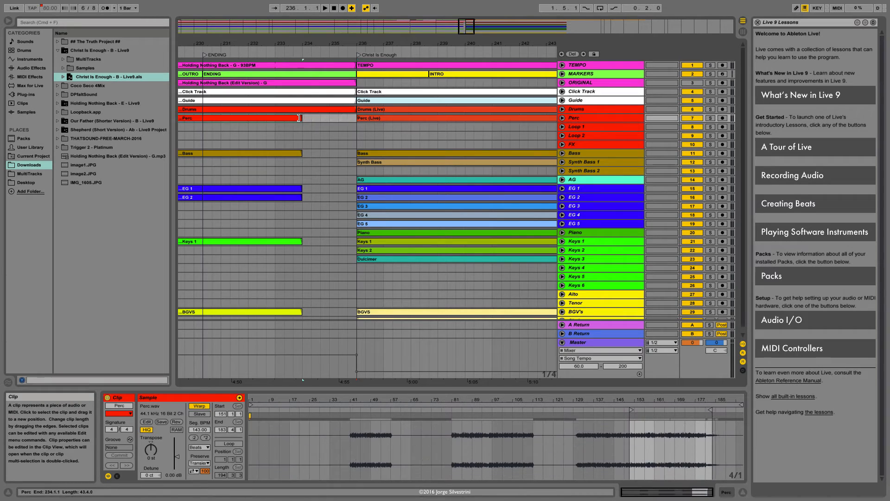
pyautogui.moveTo(299, 118); pyautogui.dragTo(356, 118)
pyautogui.moveTo(302, 153); pyautogui.dragTo(356, 154)
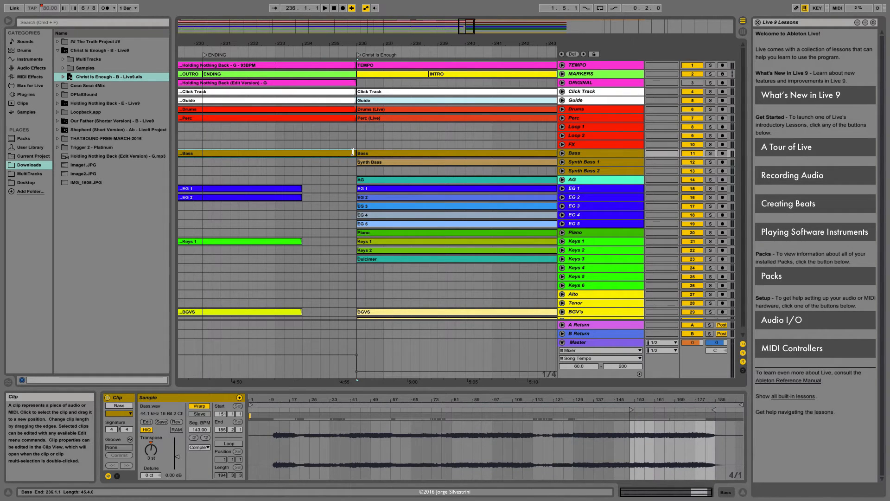
# Show the Bass track's fades and lengthen the Holding Nothing Back Bass clip's fade-out back to the ENDING locator.
pyautogui.click(563, 153)
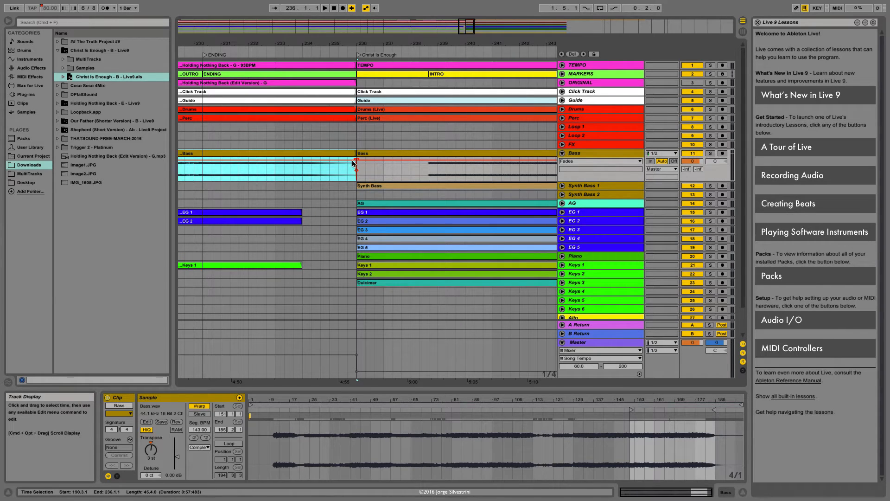
pyautogui.click(302, 168)
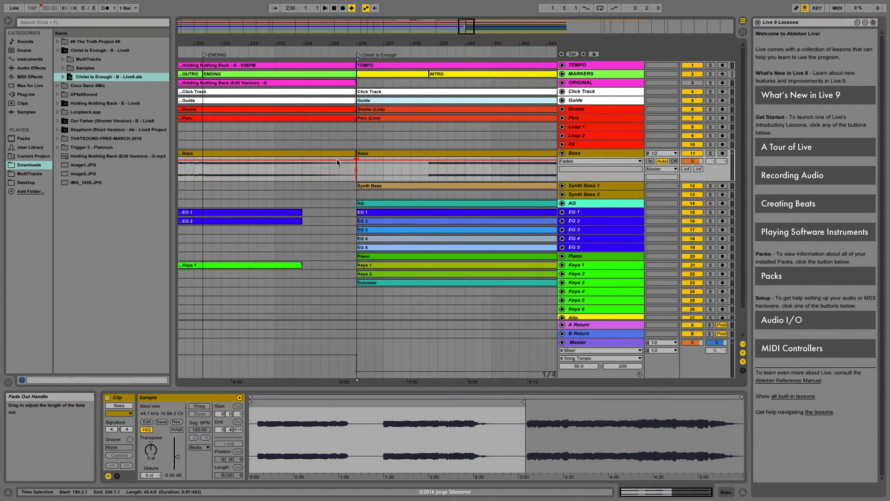
pyautogui.moveTo(355, 162); pyautogui.dragTo(204, 173)
# Fade out the Holding Nothing Back EG 1 clip from the ENDING locator and extend it and the Bass clip to 236.1.1.
pyautogui.click(563, 212)
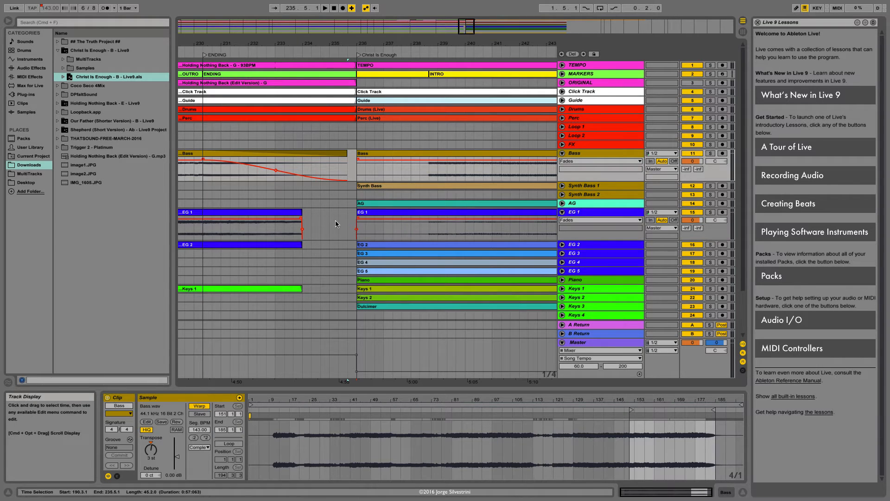
pyautogui.moveTo(301, 217); pyautogui.dragTo(204, 221)
pyautogui.moveTo(302, 212); pyautogui.dragTo(350, 212)
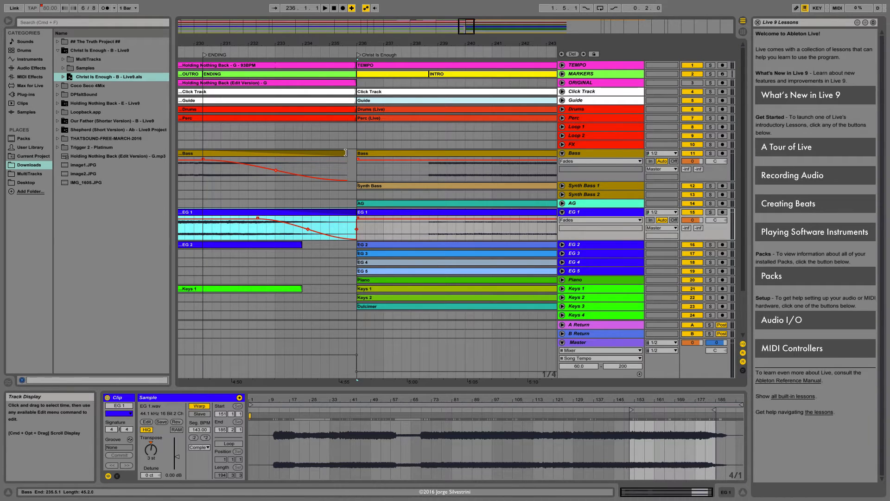
pyautogui.moveTo(345, 153); pyautogui.dragTo(356, 153)
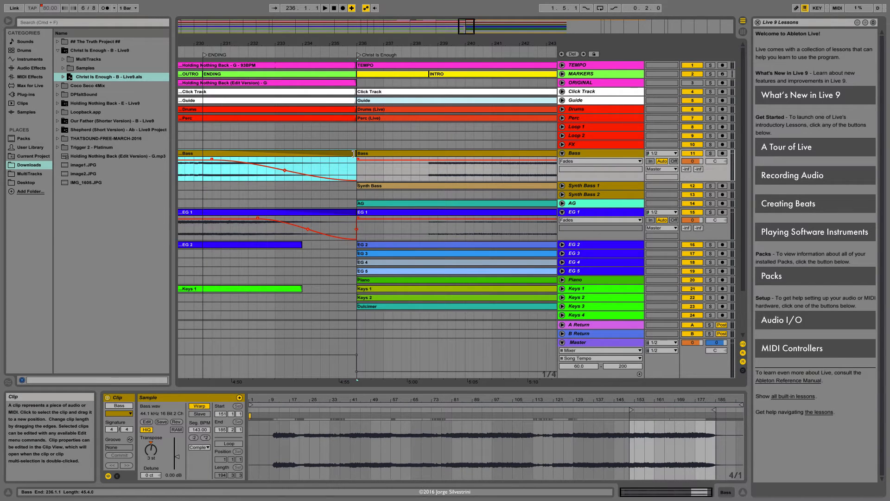
# Fade out the Holding Nothing Back EG 2 clip from the ENDING locator, extend it to 236.1.1, and fold both EG tracks.
pyautogui.click(562, 244)
pyautogui.moveTo(303, 251); pyautogui.dragTo(285, 260)
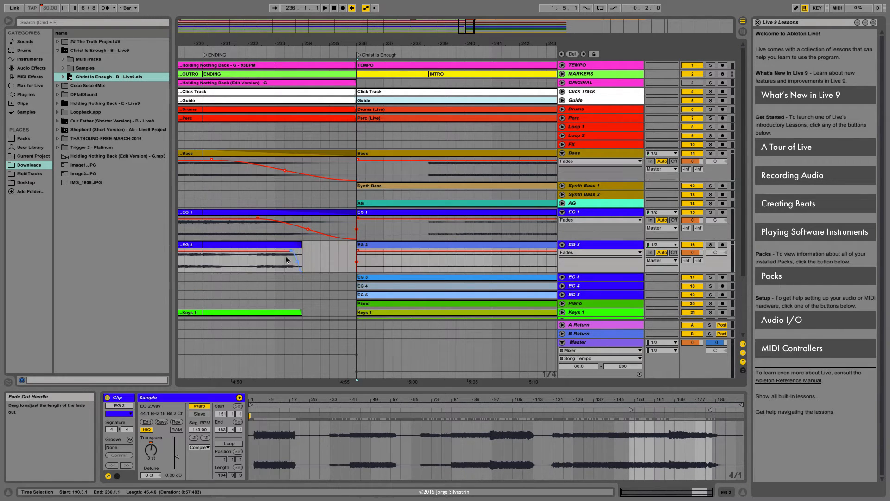
pyautogui.moveTo(206, 264); pyautogui.dragTo(204, 262)
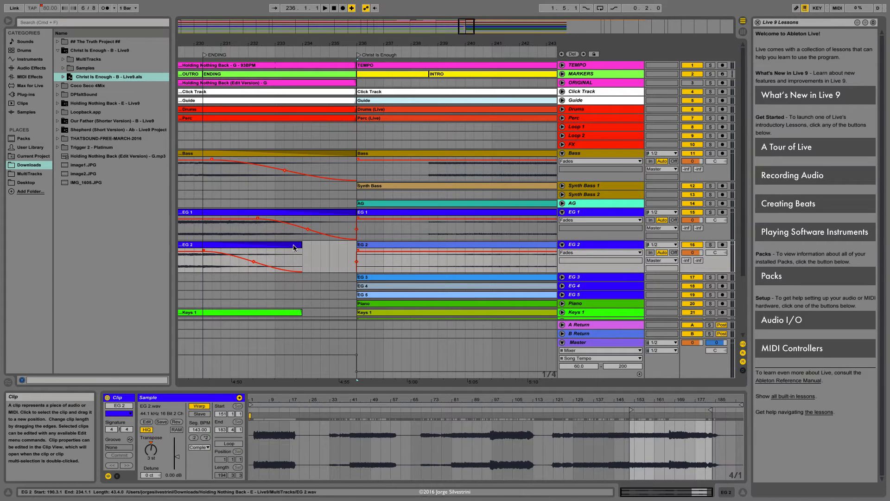
pyautogui.moveTo(303, 248); pyautogui.dragTo(357, 248)
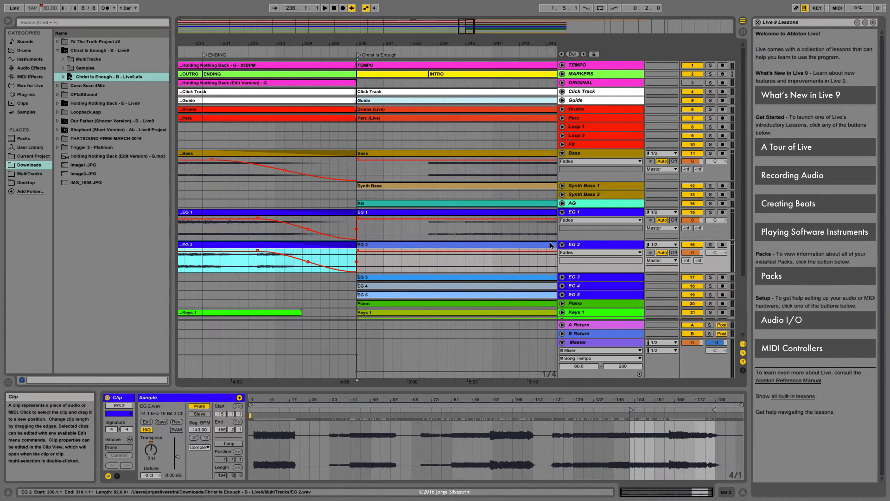
pyautogui.click(562, 212)
pyautogui.click(562, 221)
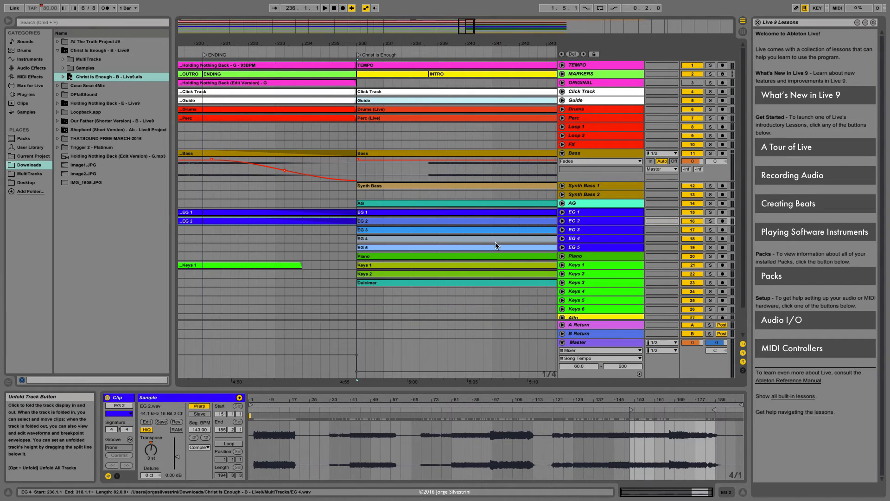
# Fade out the Holding Nothing Back Keys 1 clip from the ENDING locator and extend it to 236.1.1.
pyautogui.scroll(-2, 565, 255)
pyautogui.click(563, 246)
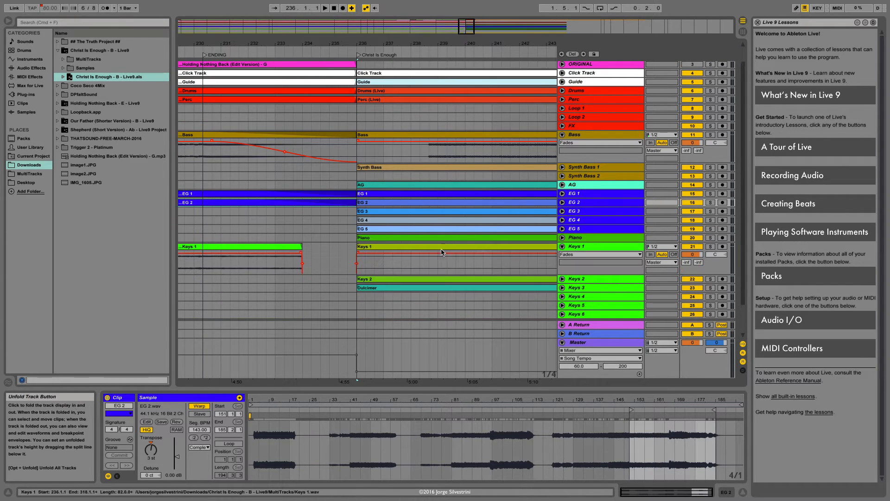
pyautogui.moveTo(299, 254); pyautogui.dragTo(202, 257)
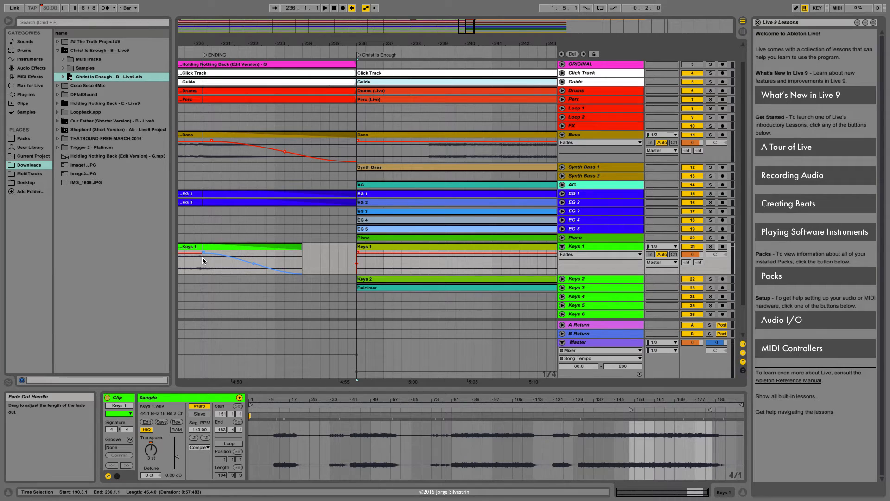
pyautogui.click(305, 247)
pyautogui.moveTo(305, 246); pyautogui.dragTo(356, 246)
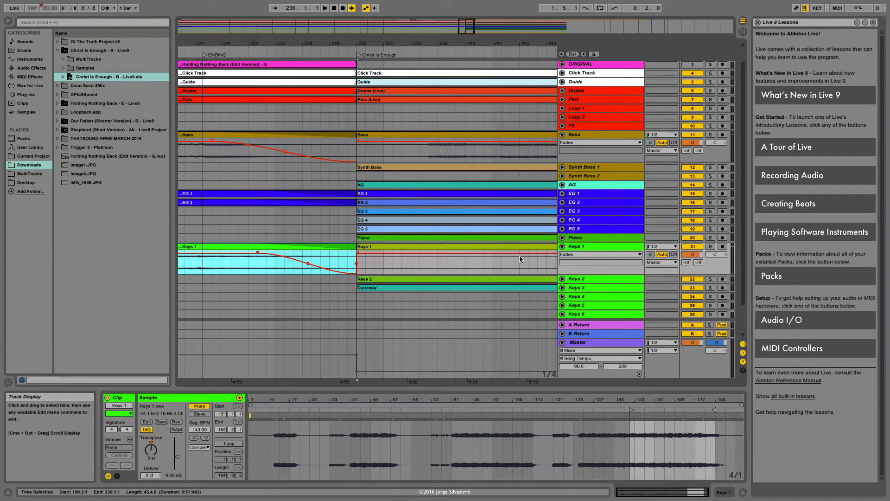
pyautogui.click(563, 246)
# Fade out the Holding Nothing Back BGVS clip from the ENDING locator and extend it to 236.1.1.
pyautogui.scroll(-1, 562, 287)
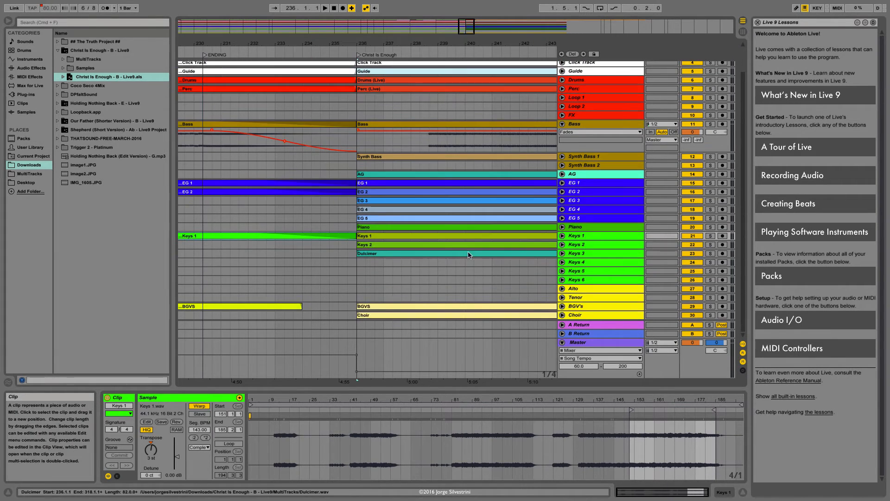
pyautogui.click(562, 306)
pyautogui.moveTo(300, 291); pyautogui.dragTo(201, 296)
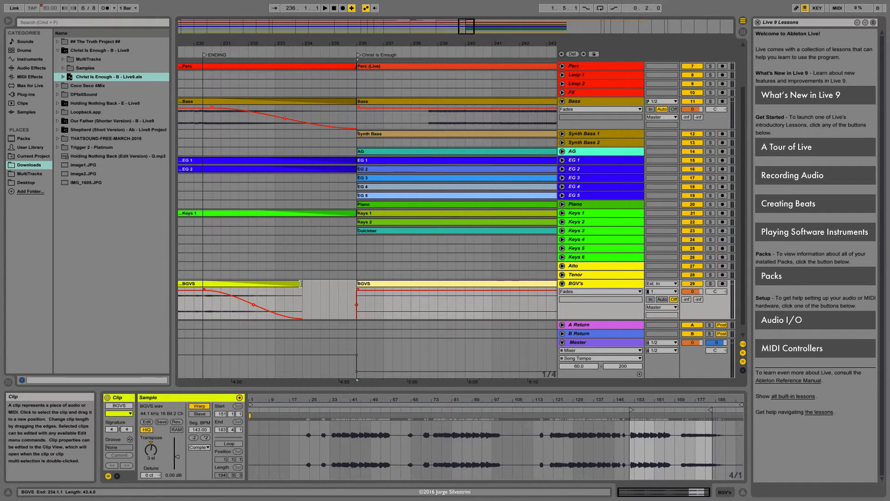
pyautogui.moveTo(302, 290); pyautogui.dragTo(357, 288)
pyautogui.click(563, 283)
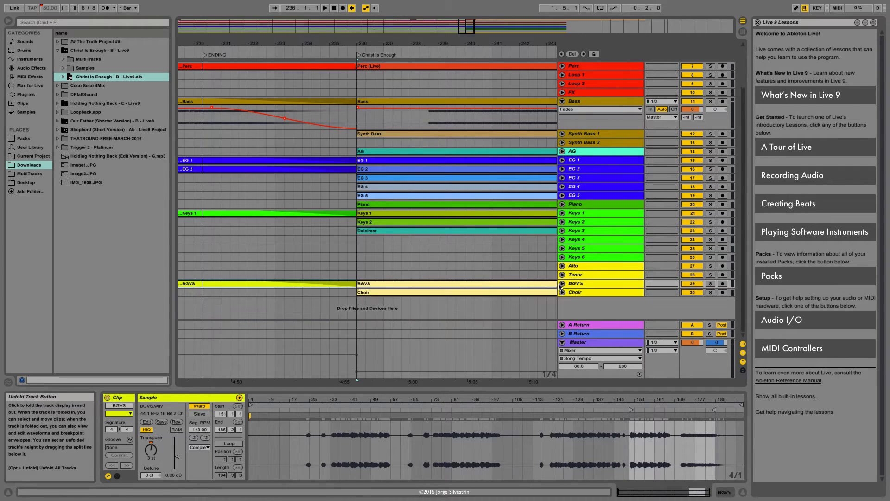
# Move the "We Will Not Be Shaken" locator to the start of the INTRO marker clip in Christ Is Enough.
pyautogui.scroll(5, 441, 266)
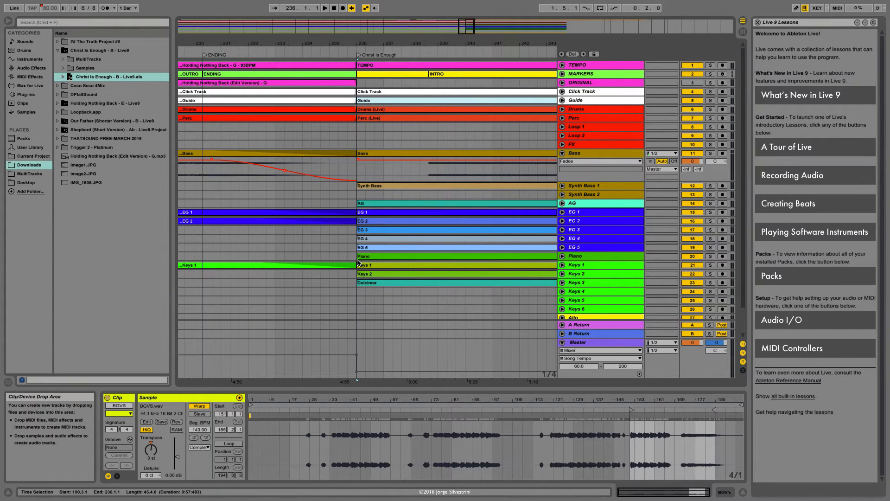
pyautogui.press('-')
pyautogui.press('-')
pyautogui.press('-')
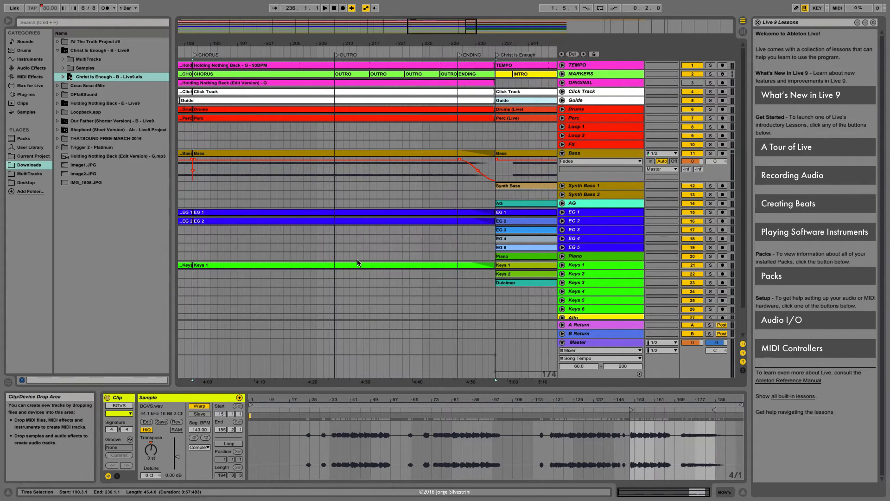
pyautogui.hscroll(10, 441, 164)
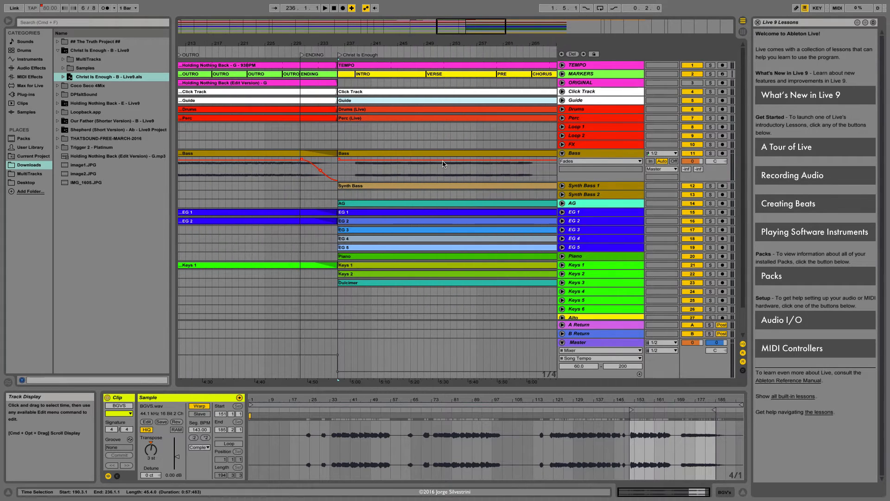
pyautogui.click(391, 74)
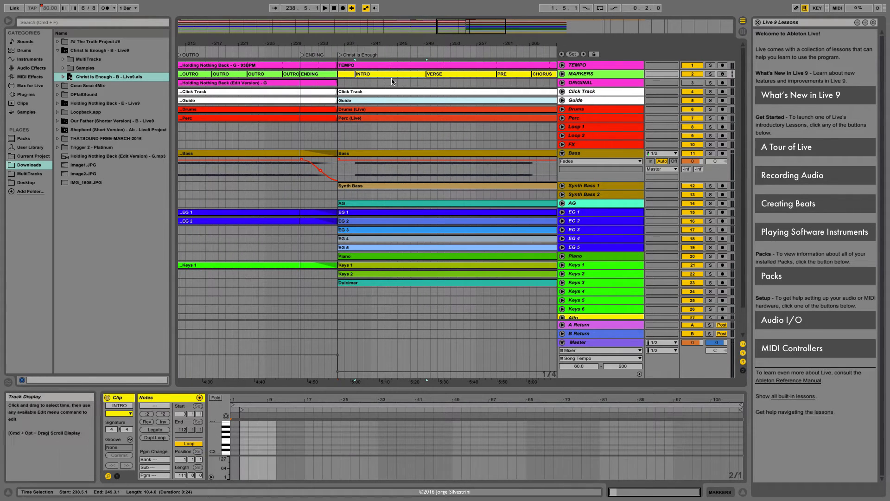
pyautogui.press('-')
pyautogui.press('-')
pyautogui.press('-')
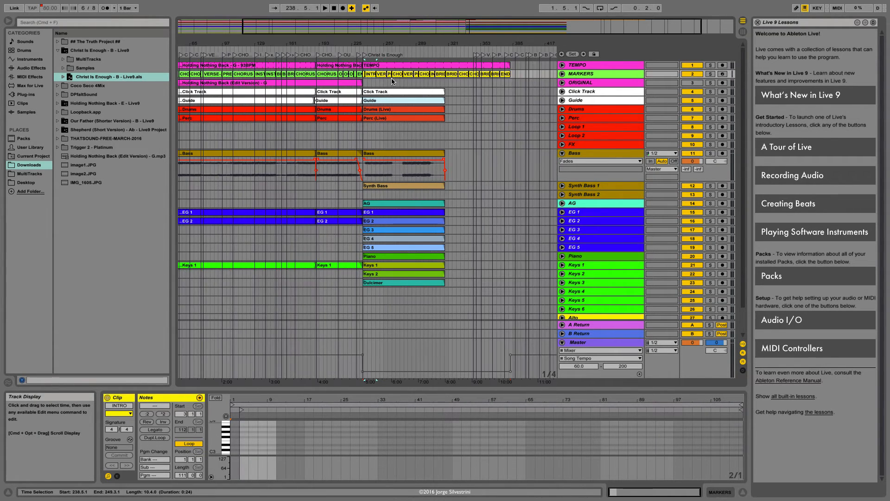
pyautogui.click(475, 55)
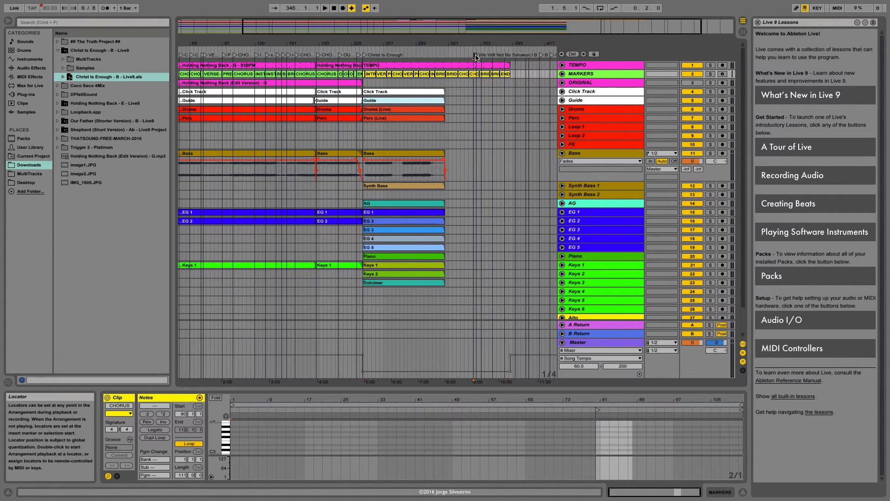
pyautogui.moveTo(475, 57); pyautogui.dragTo(395, 90)
pyautogui.moveTo(370, 45); pyautogui.dragTo(337, 58)
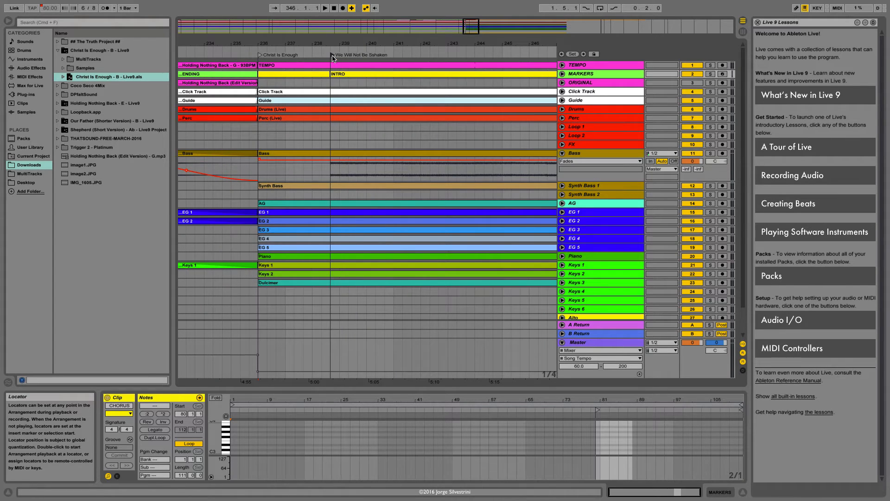
# Rename the moved "We Will Not Be Shaken" locator as INTRO.
pyautogui.press('super+r')
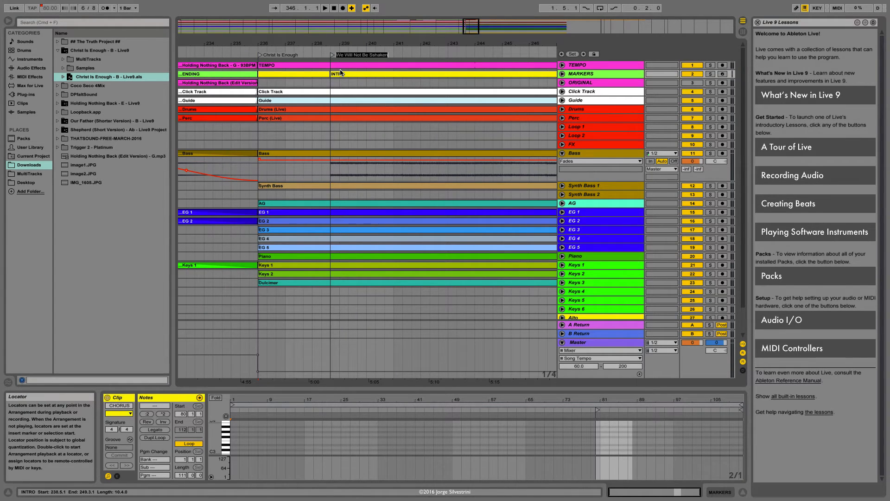
pyautogui.write('INTRO')
pyautogui.press('Return')
# Play the arrangement from the Christ Is Enough locator for a bar or two, then stop playback.
pyautogui.press('+')
pyautogui.press('+')
pyautogui.press('+')
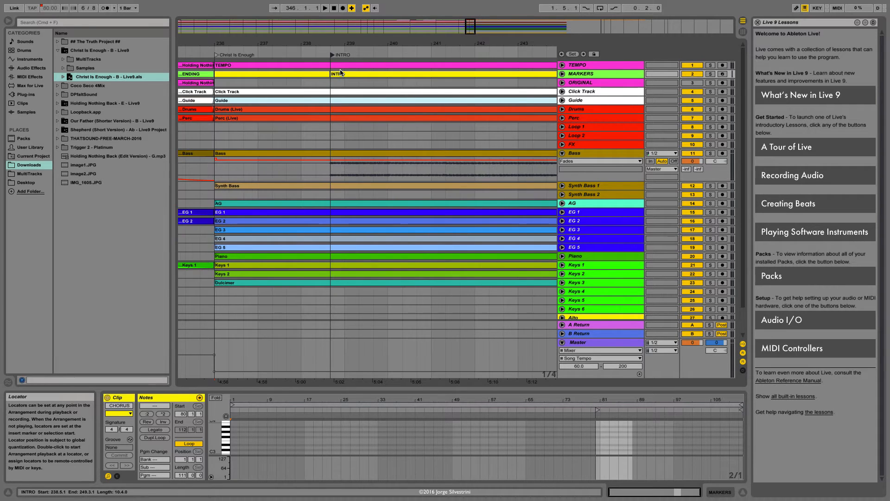
pyautogui.click(216, 56)
pyautogui.press('space')
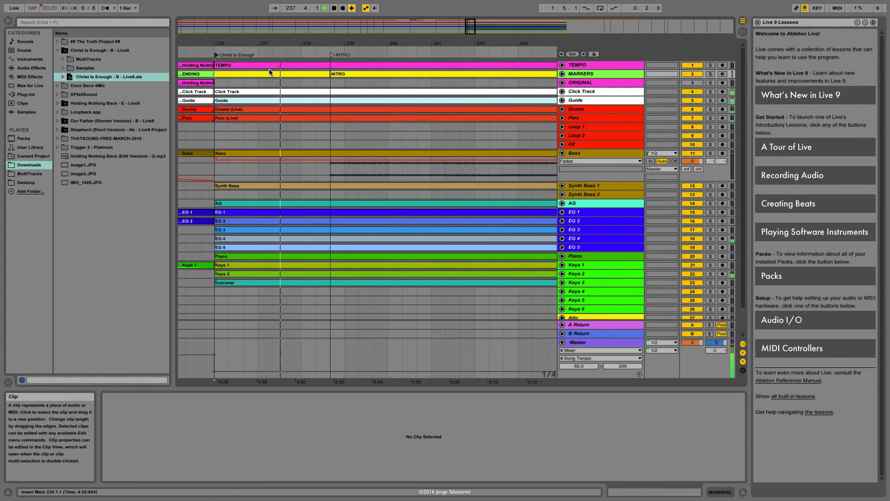
pyautogui.press('space')
# Set the time signature of the set to 4/4.
pyautogui.press('-')
pyautogui.press('-')
pyautogui.press('-')
pyautogui.press('-')
pyautogui.press('-')
pyautogui.press('-')
pyautogui.press('-')
pyautogui.press('-')
pyautogui.press('-')
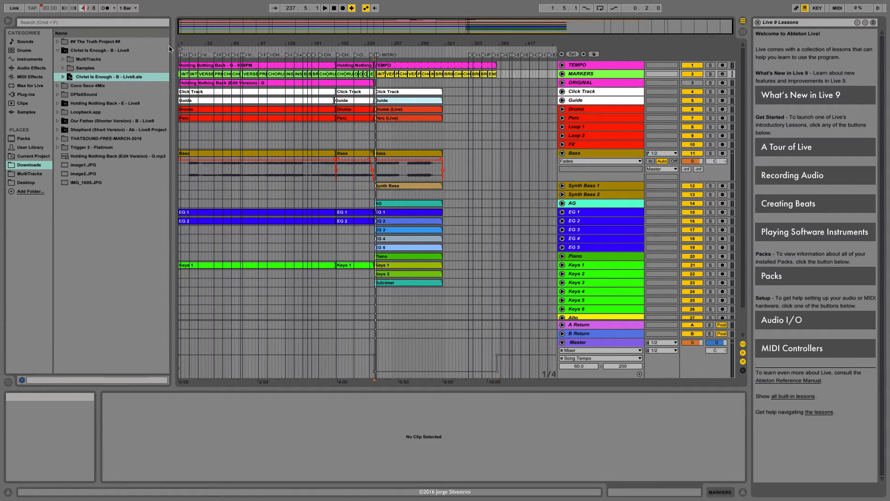
pyautogui.press('Tab')
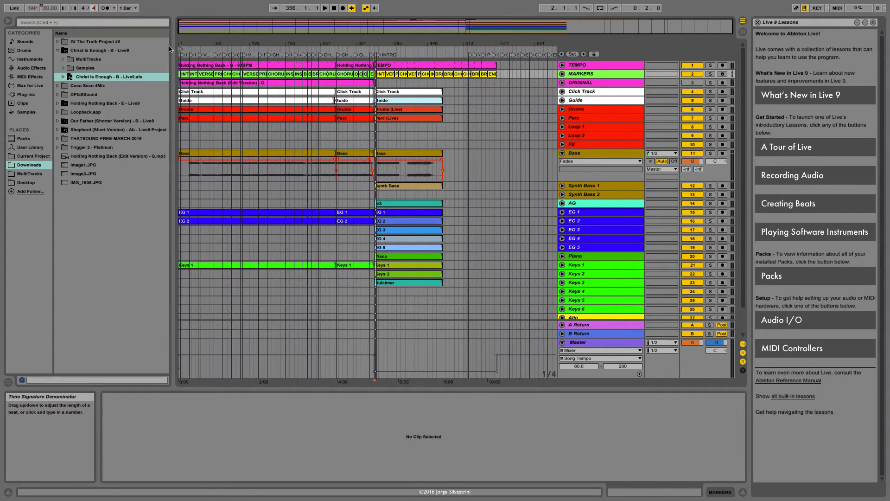
# Examine how the ENDING, Christ Is Enough and INTRO locators line up with the bars in the 4/4 grid.
pyautogui.click(379, 55)
pyautogui.press('+')
pyautogui.press('+')
pyautogui.press('+')
pyautogui.press('+')
pyautogui.press('+')
pyautogui.press('+')
pyautogui.press('+')
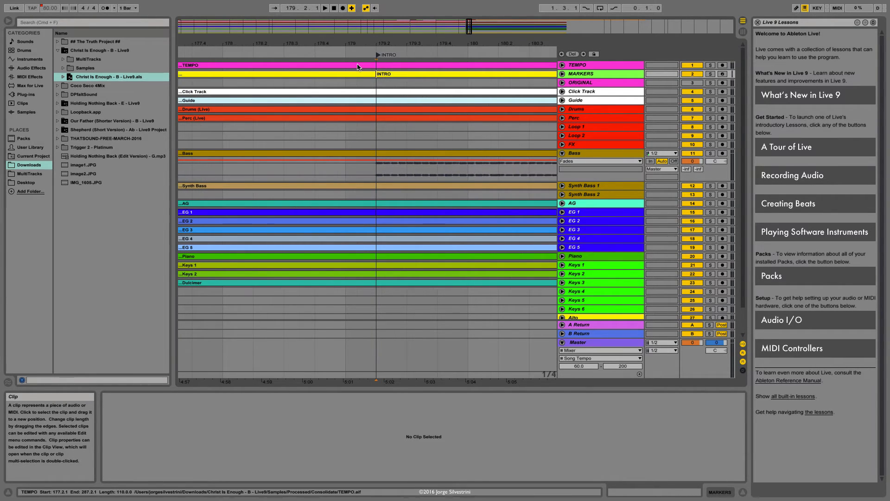
pyautogui.press('-')
pyautogui.press('-')
pyautogui.press('-')
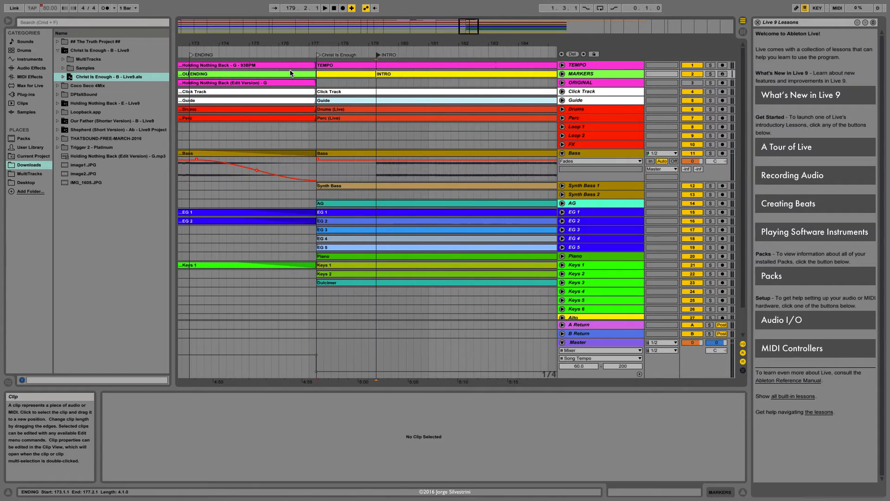
pyautogui.hscroll(-3, 289, 83)
pyautogui.scroll(-1, 288, 99)
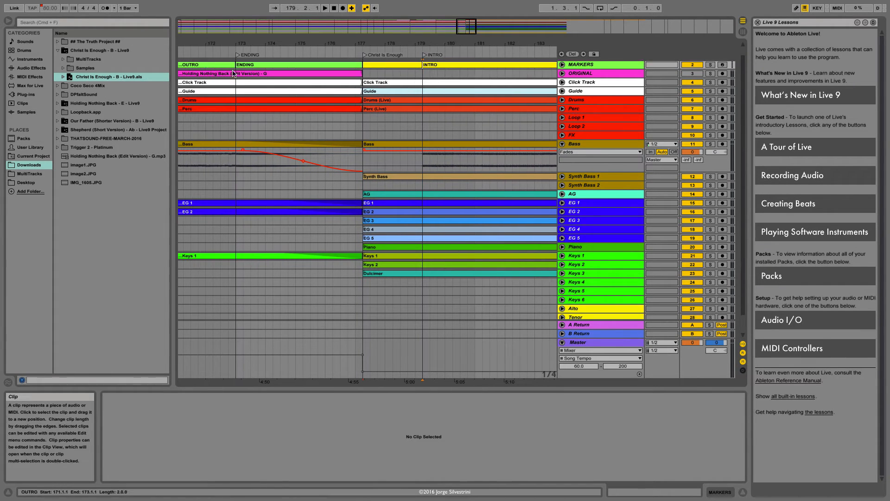
pyautogui.scroll(1, 289, 102)
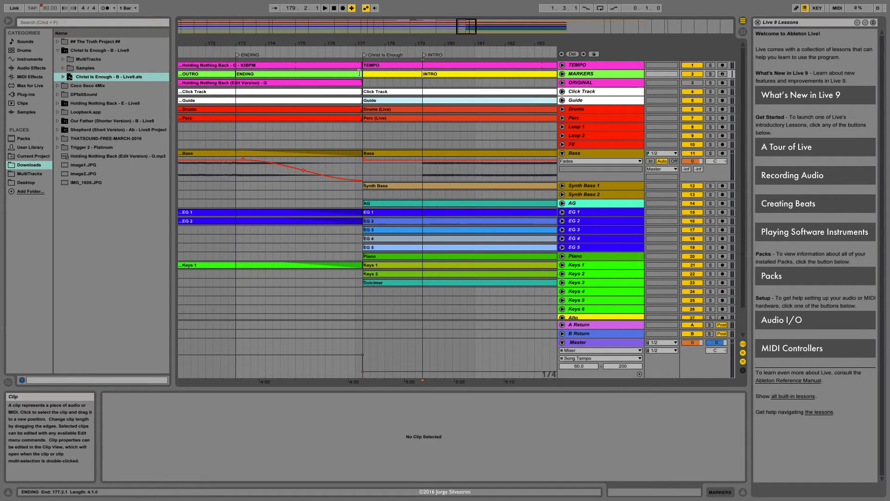
# Shorten the ends of all Holding Nothing Back clips, from the TEMPO track down to BGVS, to 177.1.1.
pyautogui.moveTo(361, 65); pyautogui.dragTo(355, 119)
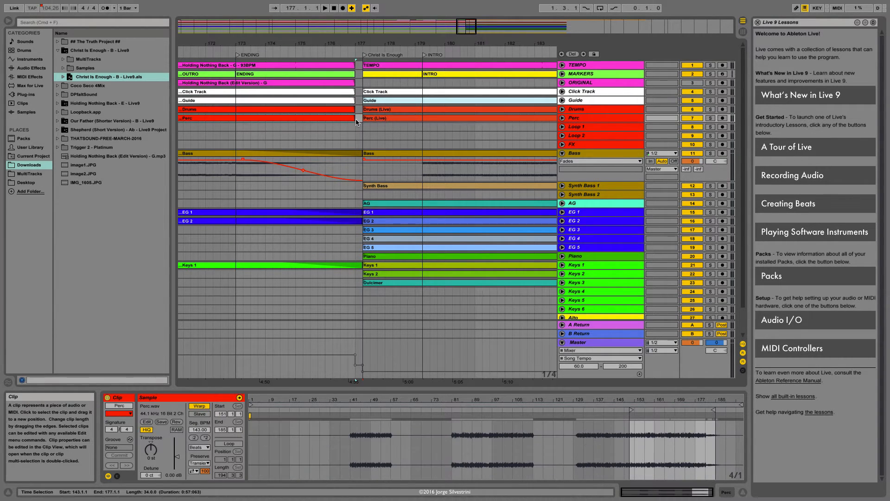
pyautogui.moveTo(362, 171); pyautogui.dragTo(356, 201)
pyautogui.scroll(-2, 356, 172)
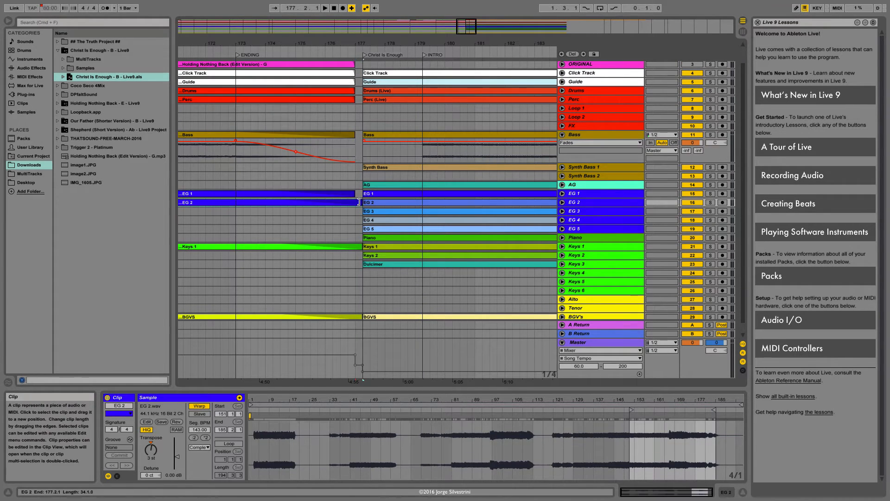
pyautogui.moveTo(362, 246); pyautogui.dragTo(356, 247)
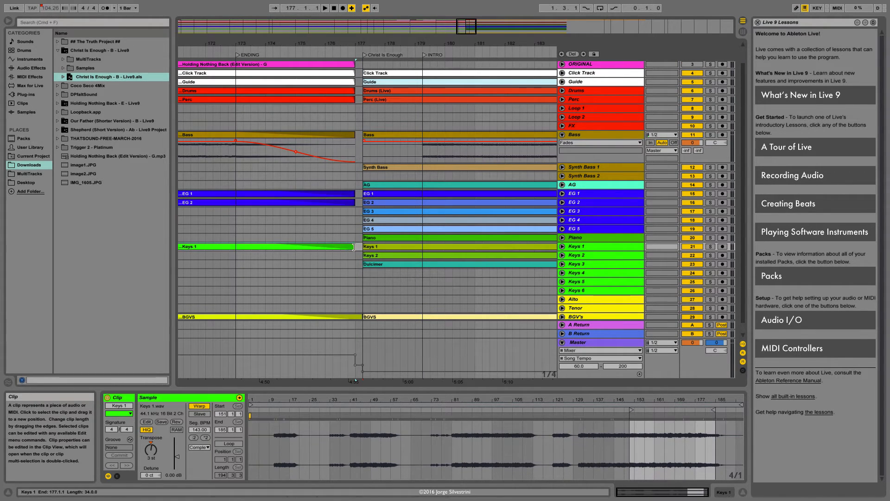
pyautogui.scroll(-1, 355, 247)
pyautogui.moveTo(362, 306); pyautogui.dragTo(355, 307)
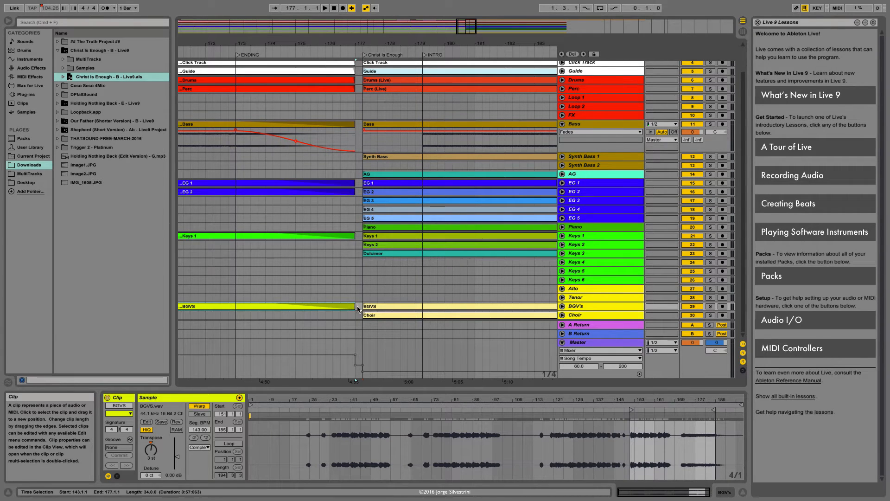
# Delete the one-beat gap in time from 177.1.1 to 177.2.1 before the Christ Is Enough clips.
pyautogui.scroll(3, 367, 139)
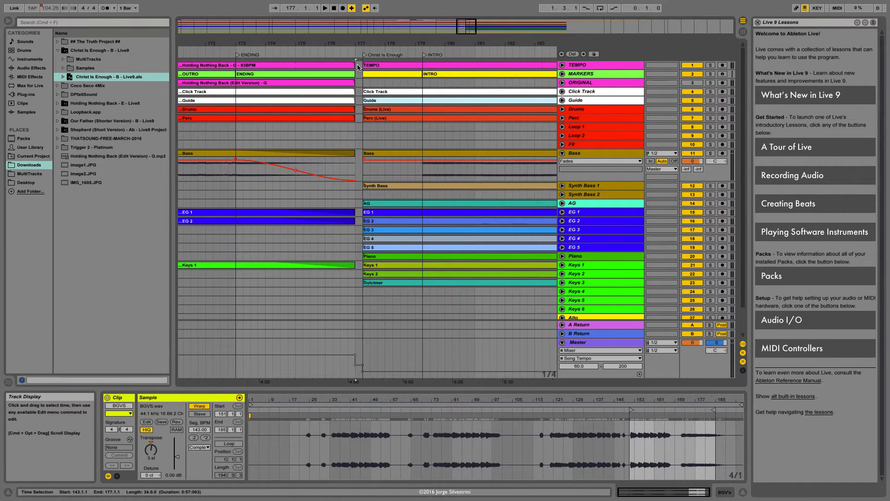
pyautogui.moveTo(363, 68); pyautogui.dragTo(360, 68)
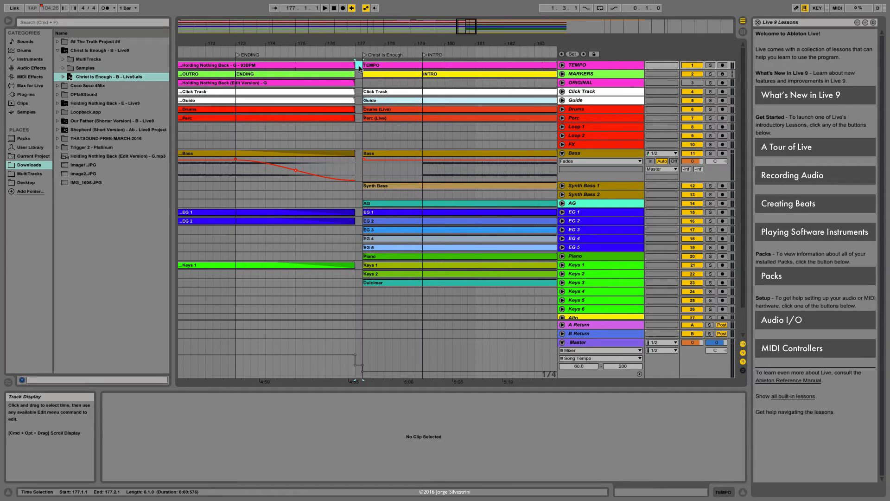
pyautogui.click(72, 5)
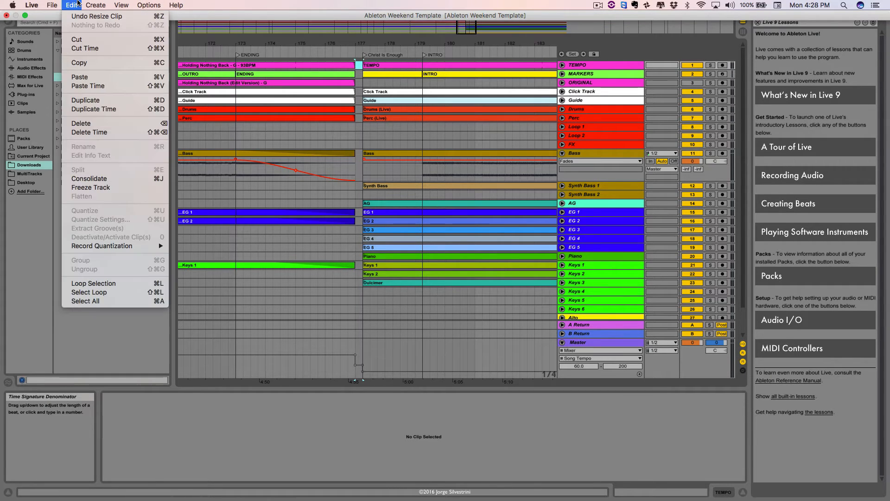
pyautogui.click(87, 132)
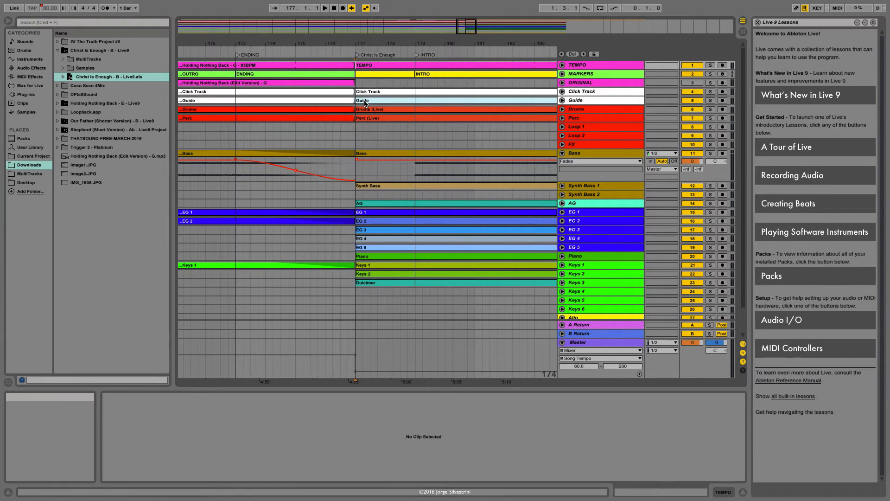
# Assign key 2 to the Christ Is Enough locator in key mapping mode, replacing its previous mapping.
pyautogui.press('super+k')
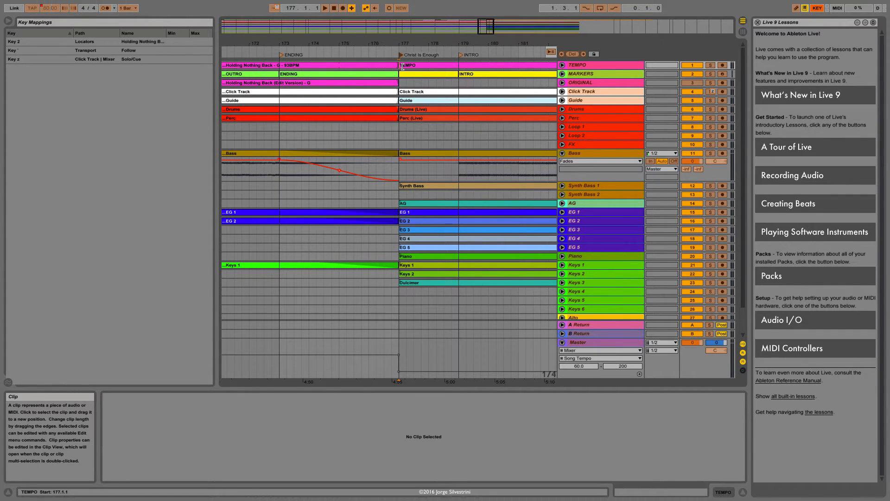
pyautogui.press('2')
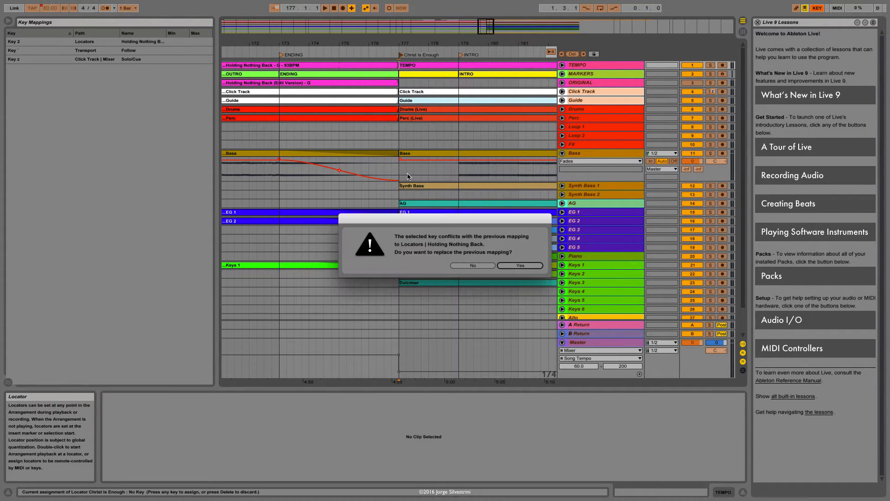
pyautogui.click(517, 266)
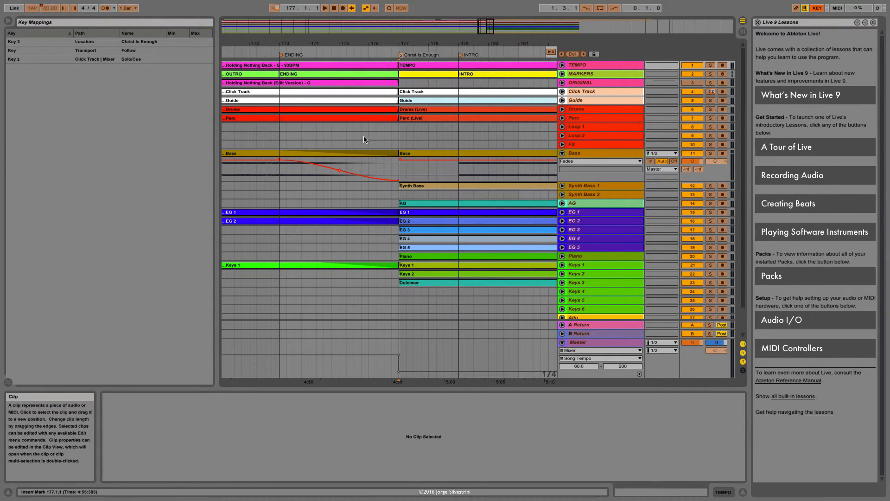
# Assign key 1 to the Holding Nothing Back locator at the start of the arrangement.
pyautogui.click(225, 25)
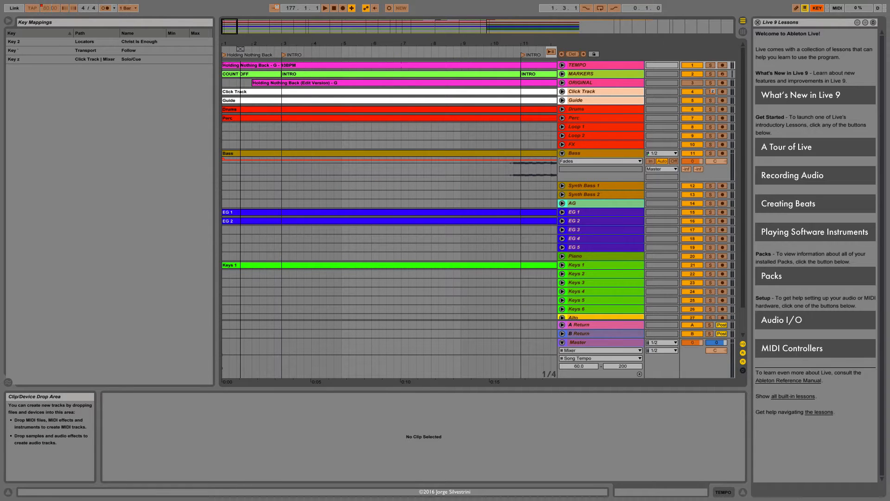
pyautogui.click(224, 55)
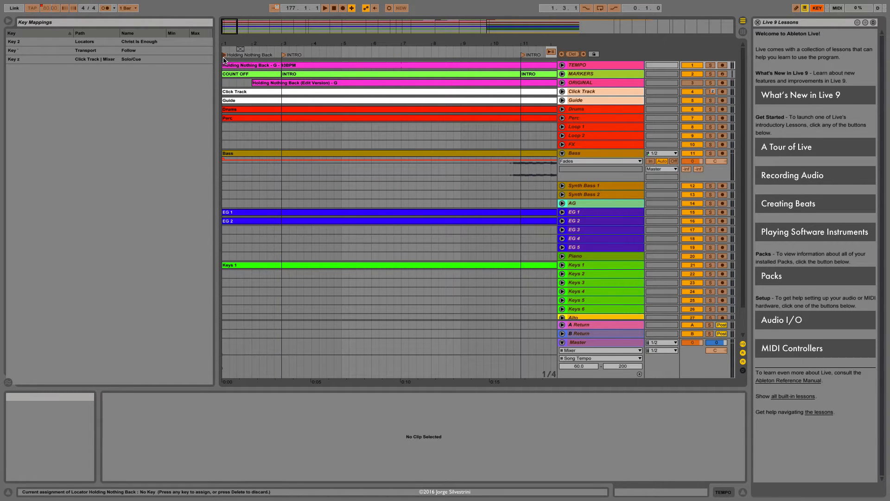
pyautogui.press('1')
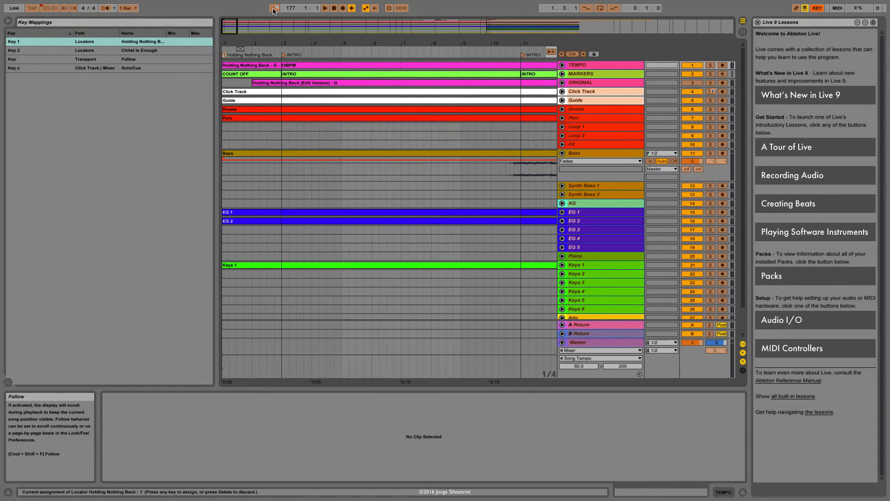
# Remove the key z mapping for the Click Track Solo/Cue and leave key mapping mode.
pyautogui.click(100, 68)
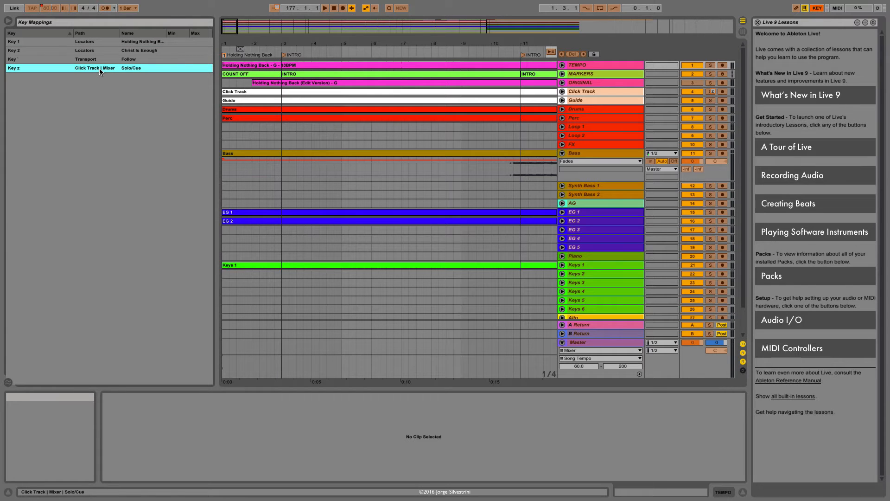
pyautogui.press('Delete')
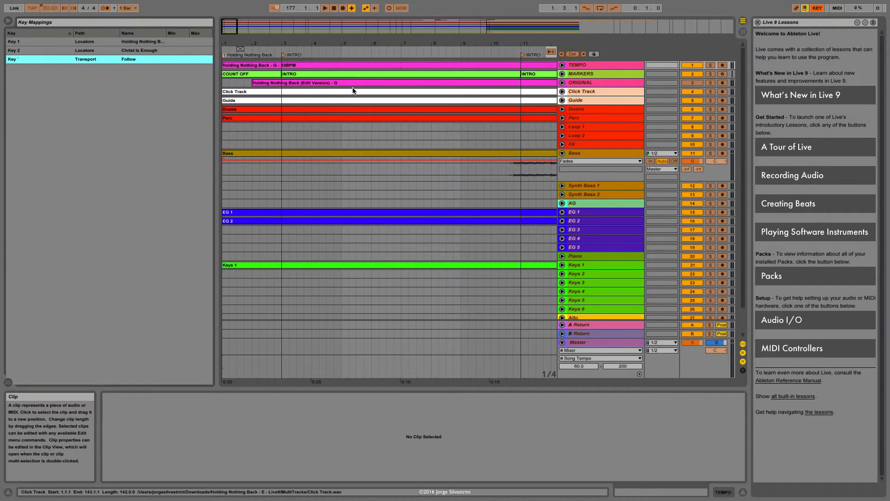
pyautogui.press('super+k')
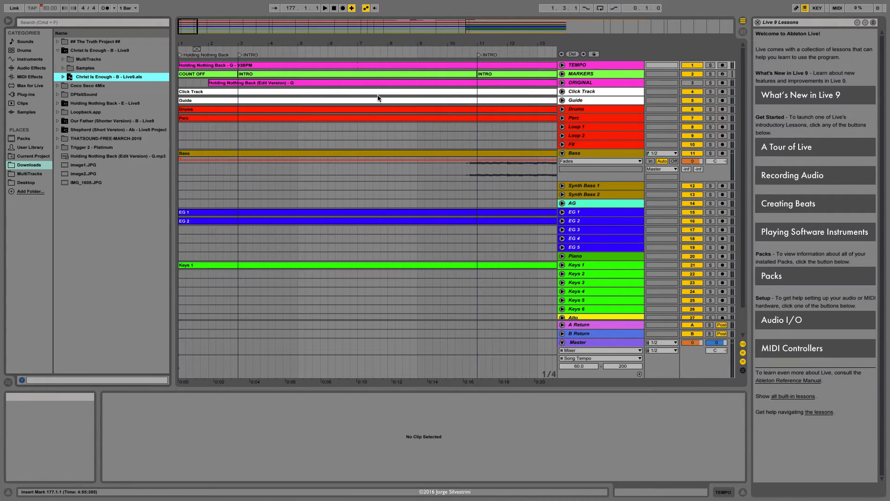
# Add a locator named VERSE at bar 187, where the first VERSE marker clip of Christ Is Enough starts.
pyautogui.click(466, 26)
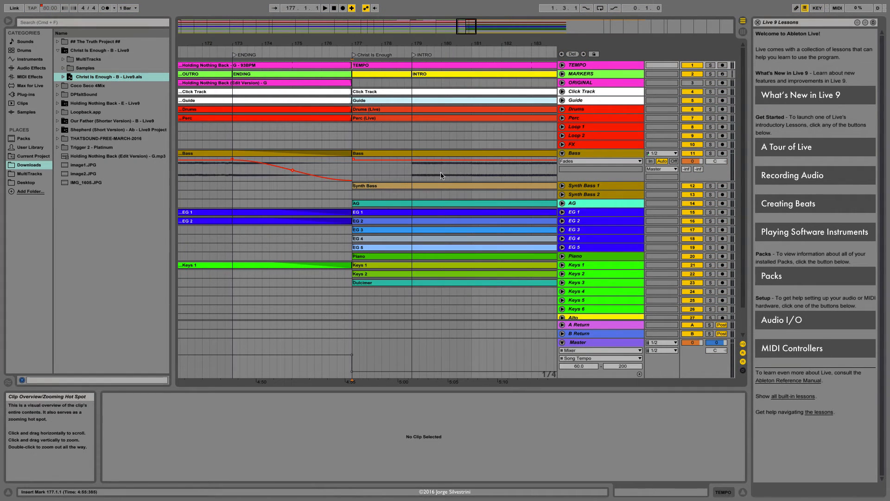
pyautogui.scroll(-3, 440, 218)
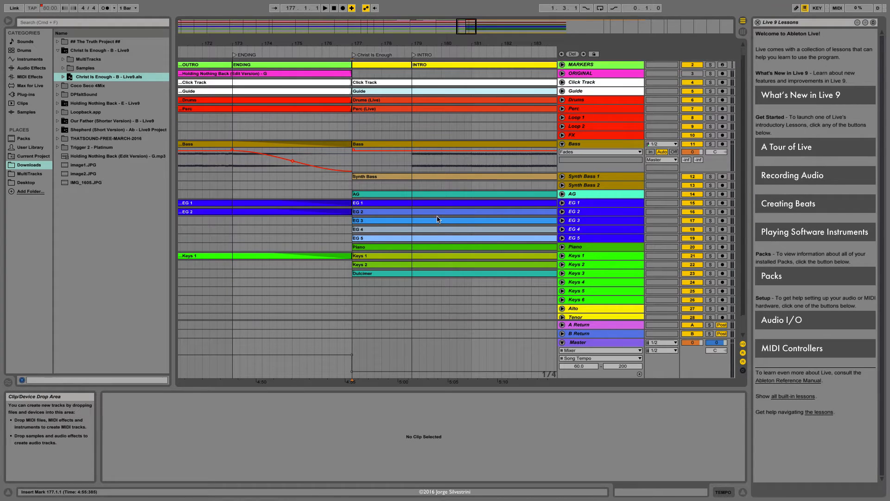
pyautogui.scroll(3, 437, 220)
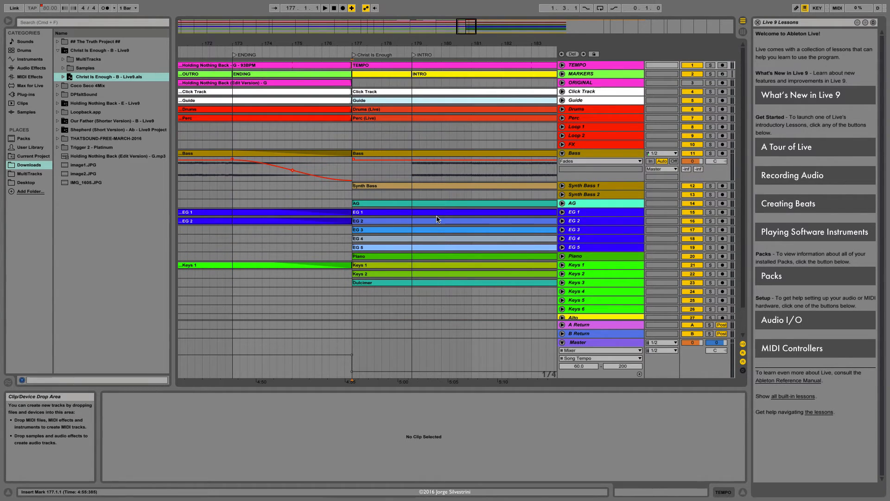
pyautogui.hscroll(5, 438, 219)
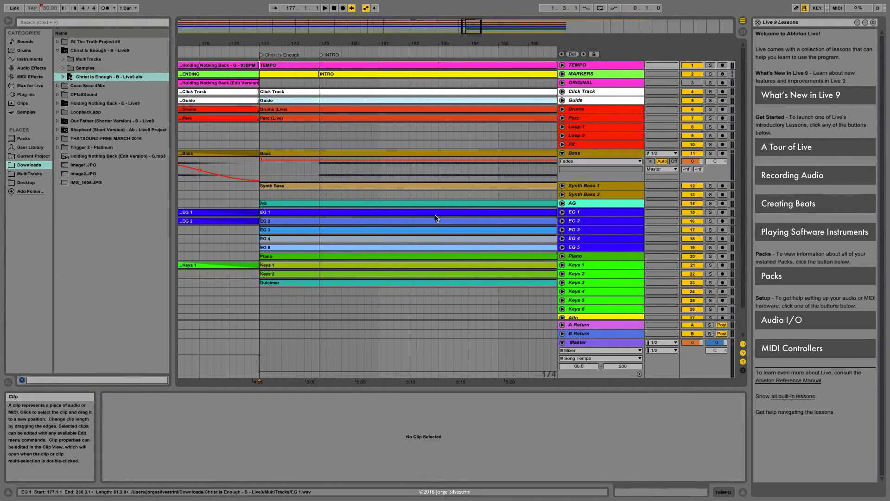
pyautogui.hscroll(5, 436, 218)
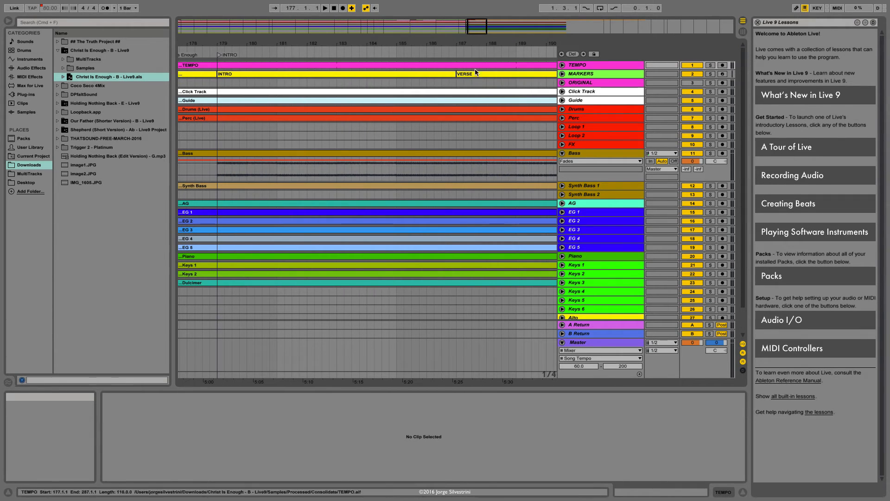
pyautogui.click(476, 78)
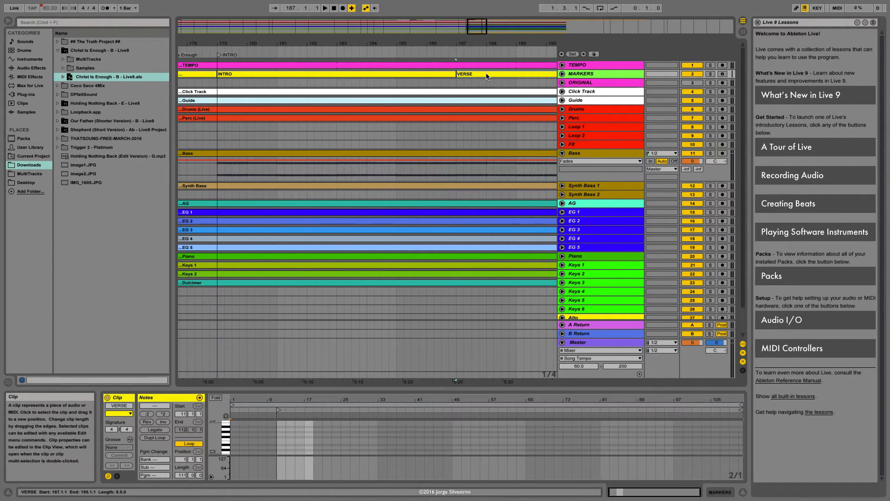
pyautogui.click(573, 54)
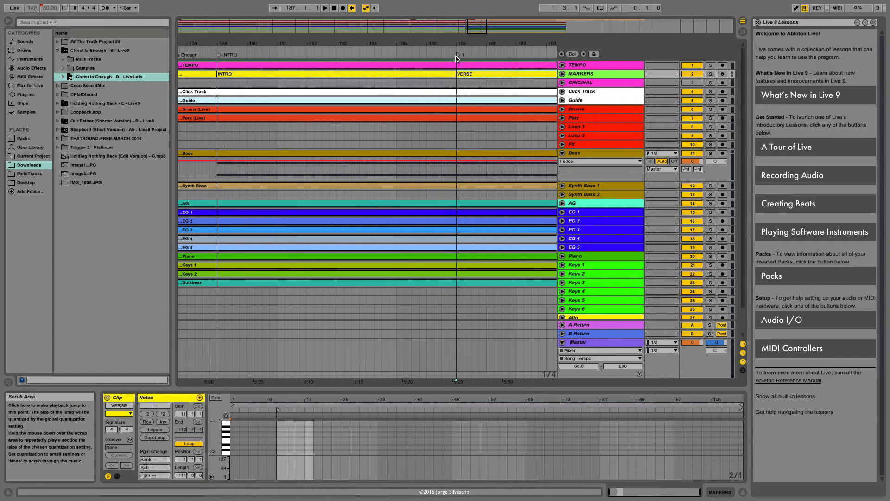
pyautogui.press('super+r')
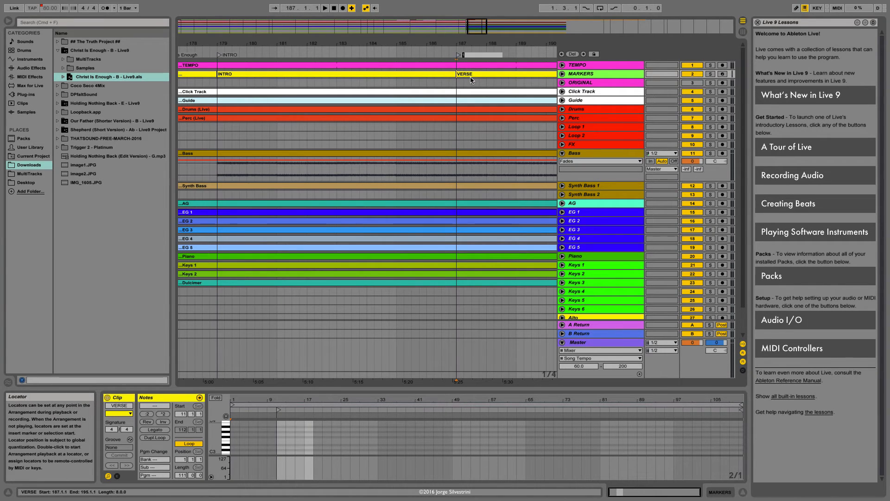
# Add locators named PRE at bar 195 and CHORUS at bar 199, matching the starts of those marker clips.
pyautogui.hscroll(10, 471, 81)
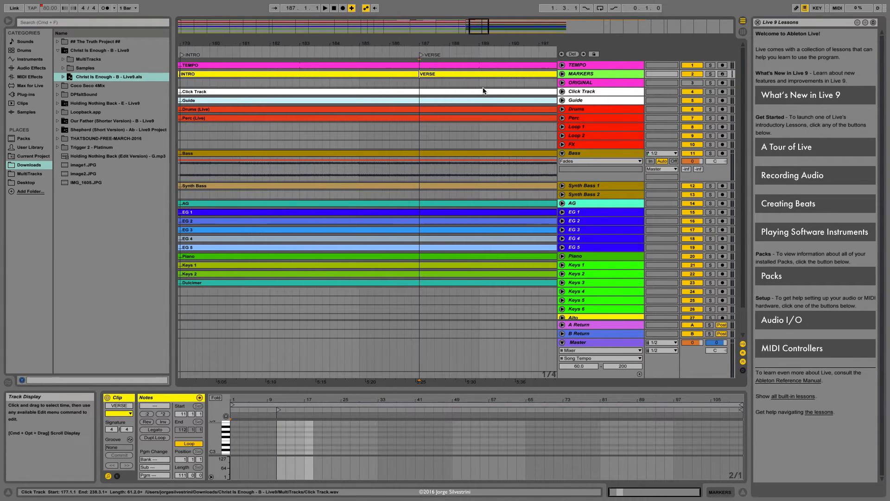
pyautogui.click(484, 78)
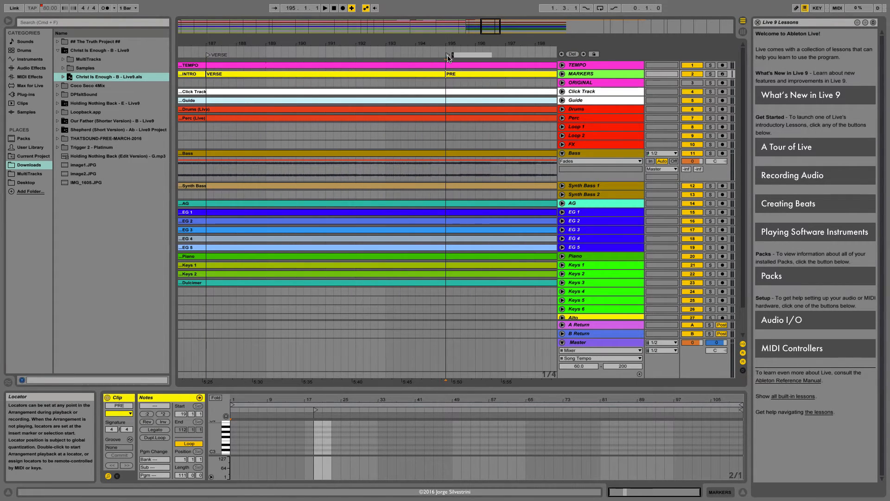
pyautogui.hscroll(3, 469, 88)
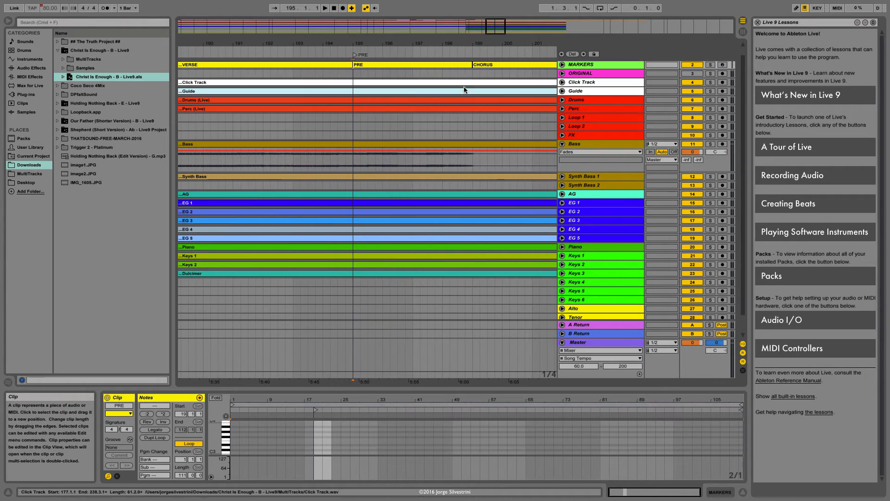
pyautogui.scroll(1, 482, 79)
pyautogui.click(488, 74)
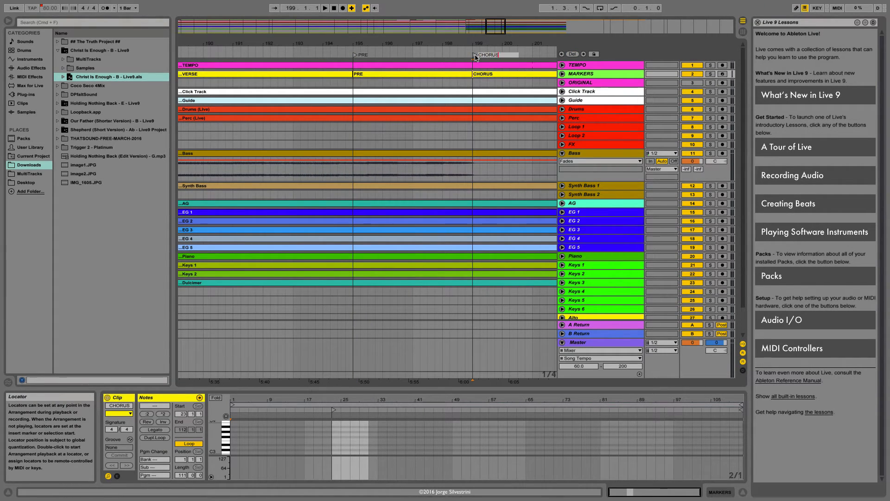
# Add locators named VERSE at bar 207 and PRE at bar 215, matching the second verse's marker clips.
pyautogui.hscroll(8, 471, 88)
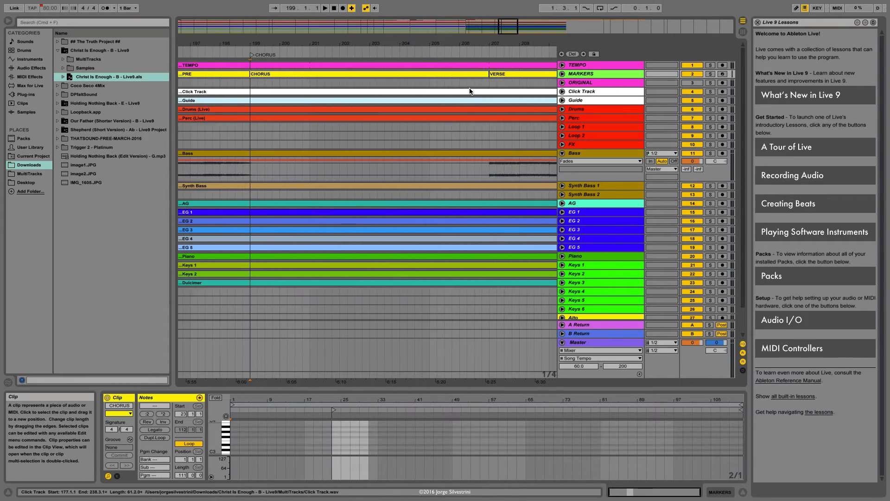
pyautogui.click(477, 76)
pyautogui.click(572, 54)
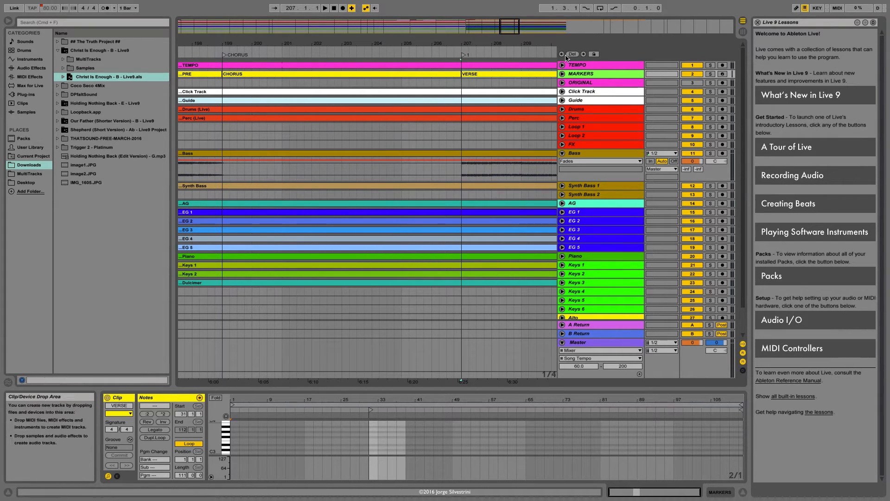
pyautogui.click(465, 56)
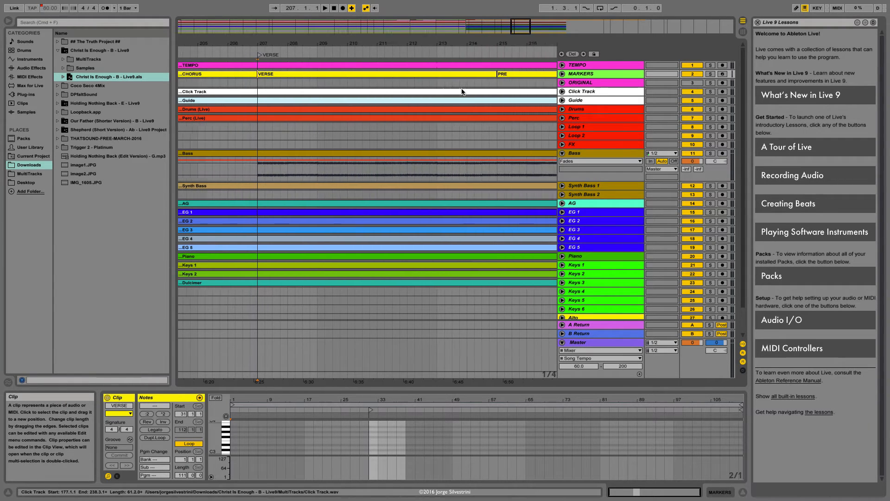
pyautogui.click(509, 72)
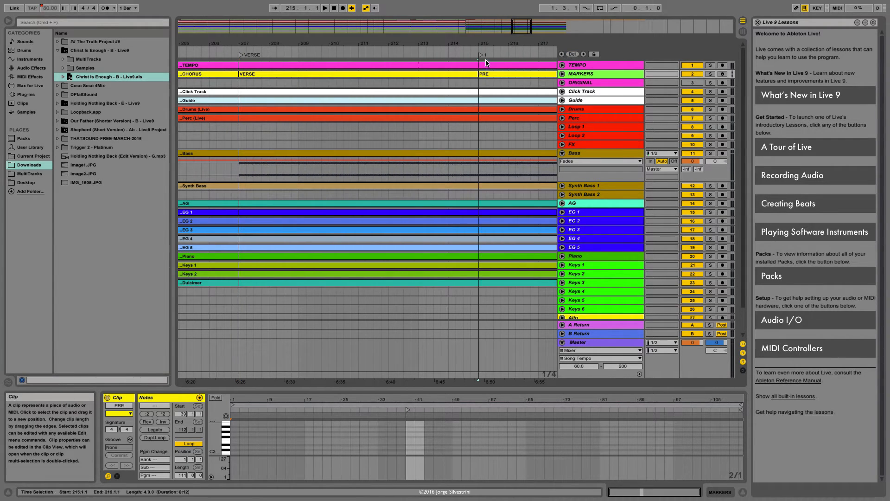
pyautogui.press('super+r')
pyautogui.write('PR')
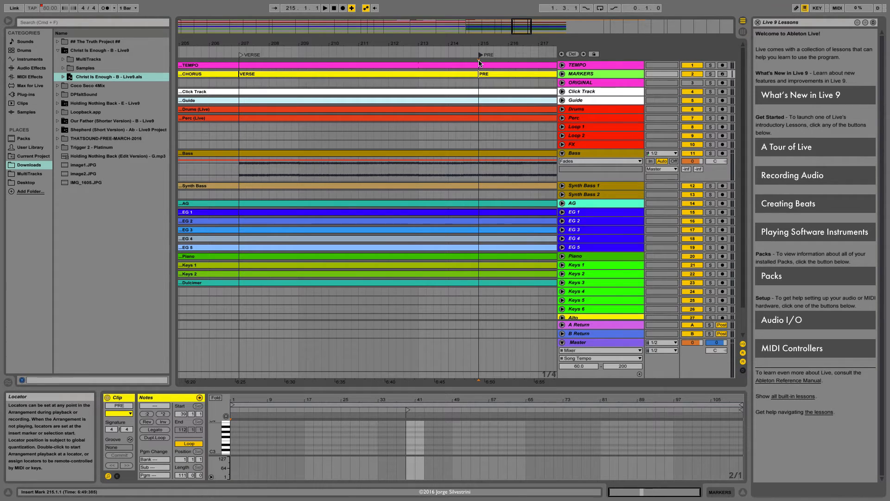
# Add locators named CHORUS at bar 219 and INSTRUMENTAL at bar 227, at the starts of their marker clips.
pyautogui.hscroll(5, 482, 70)
pyautogui.click(485, 75)
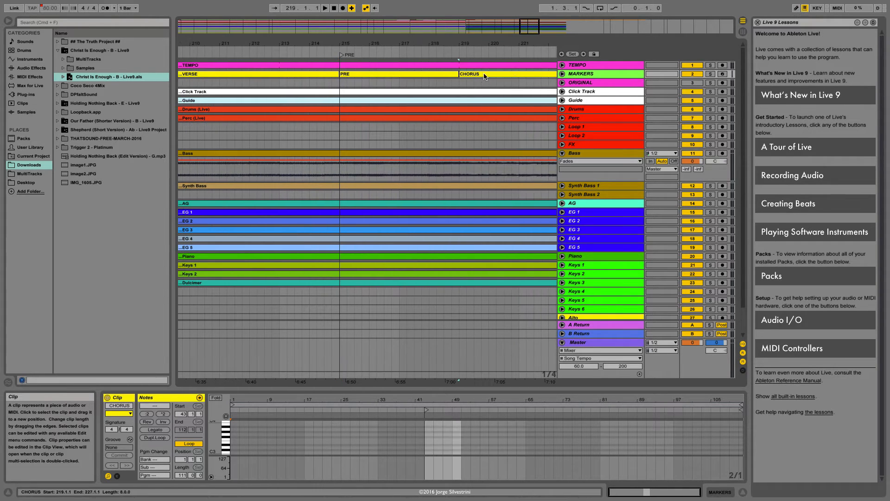
pyautogui.click(572, 54)
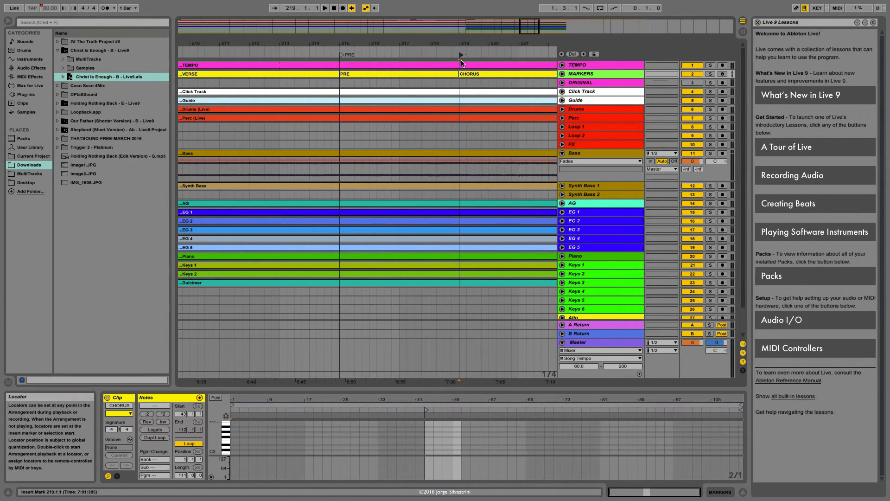
pyautogui.hscroll(7, 462, 63)
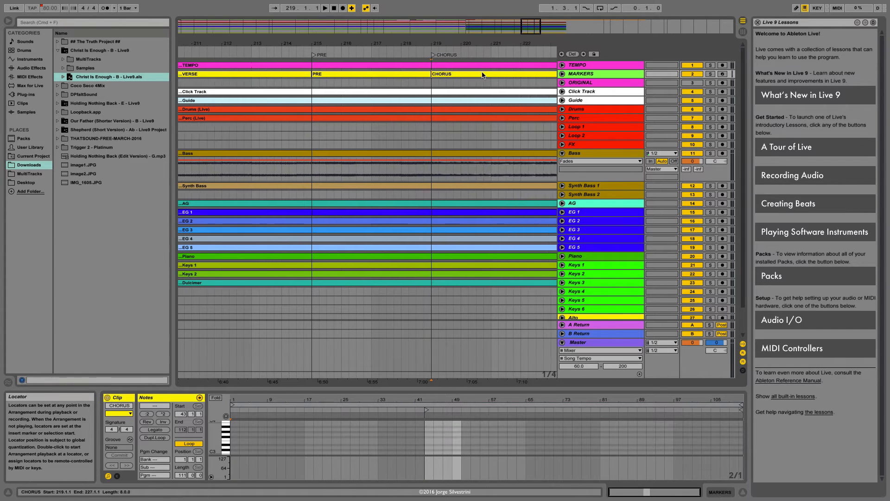
pyautogui.click(490, 75)
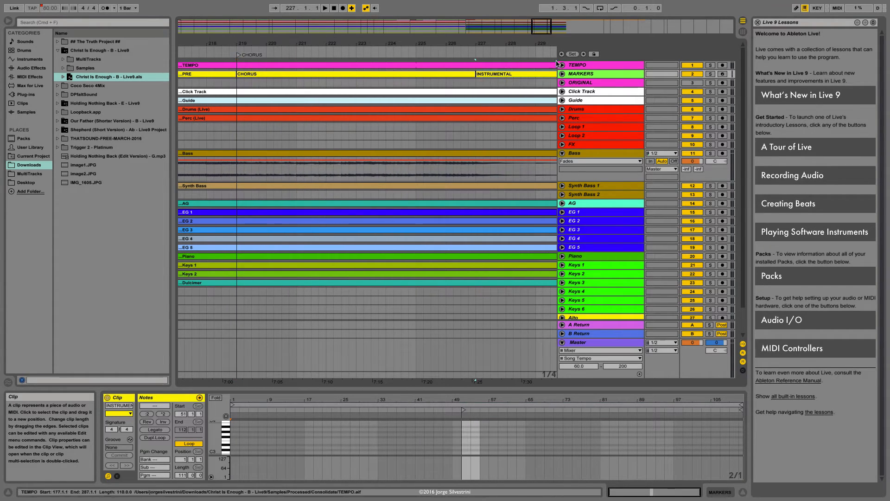
pyautogui.click(572, 54)
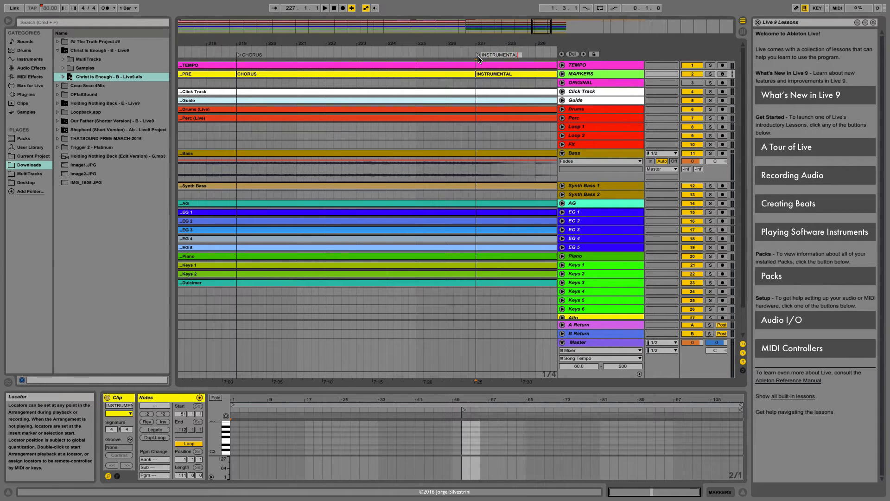
# Add a locator named BRIDGE at bar 231, where the first BRIDGE marker clip starts.
pyautogui.hscroll(4, 510, 76)
pyautogui.click(510, 76)
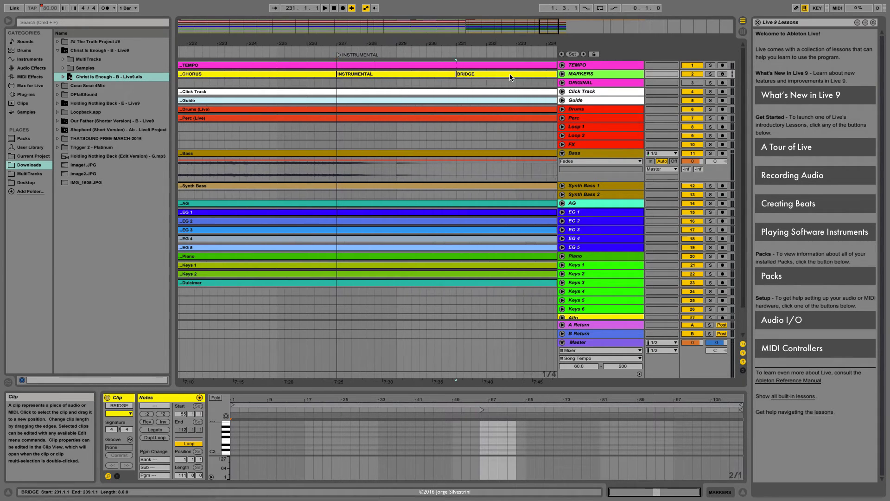
pyautogui.click(572, 54)
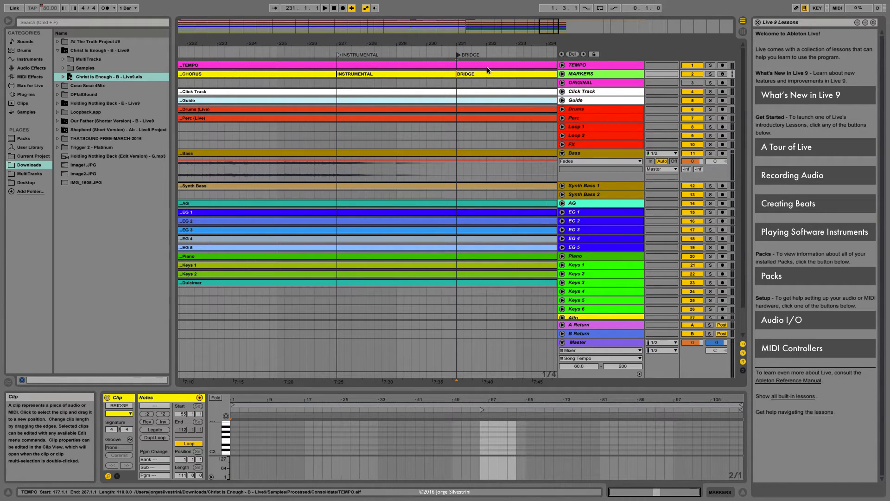
# Select the Christ Is Enough audio clips from Click Track through Choir and extend their ends together to bar 287.
pyautogui.hscroll(8, 487, 66)
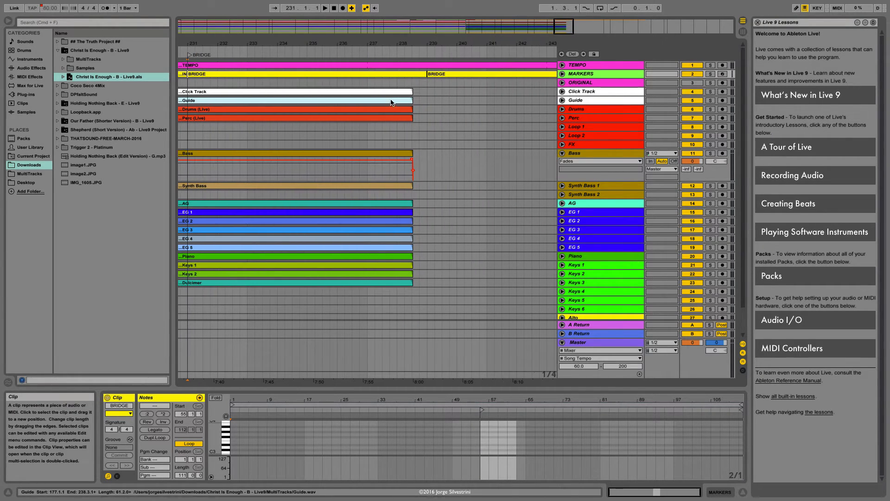
pyautogui.press('-')
pyautogui.press('-')
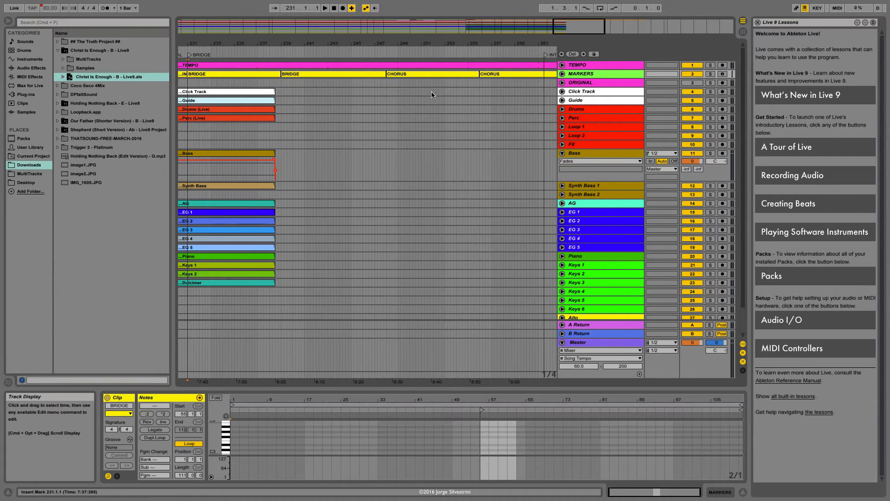
pyautogui.press('-')
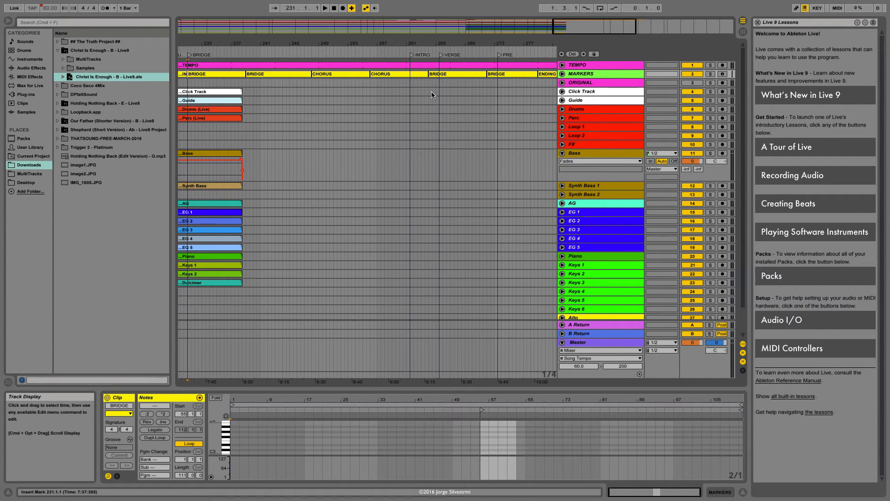
pyautogui.click(228, 92)
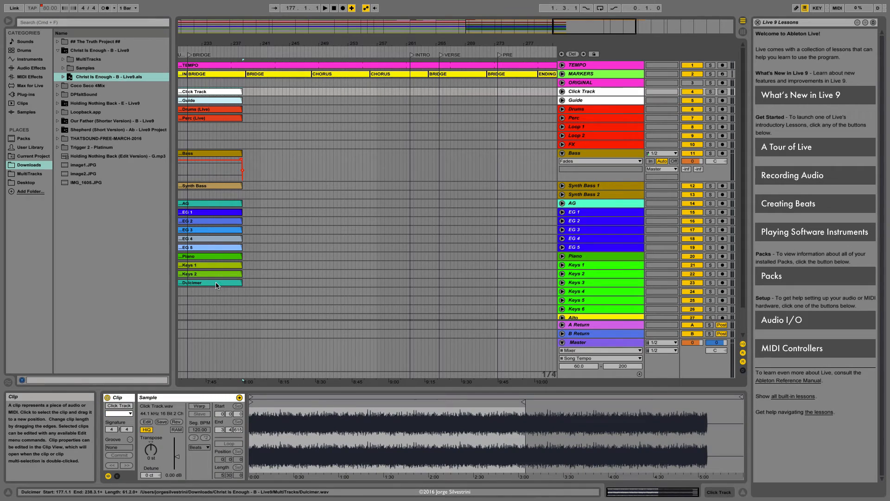
pyautogui.scroll(-3, 218, 284)
pyautogui.keyDown('shift'); pyautogui.click(226, 316); pyautogui.keyUp('shift')
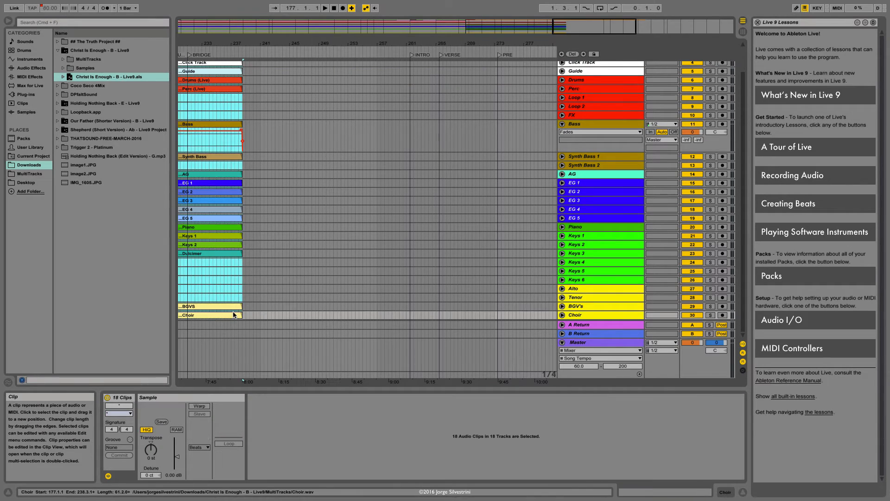
pyautogui.click(241, 306)
pyautogui.moveTo(243, 306); pyautogui.dragTo(446, 295)
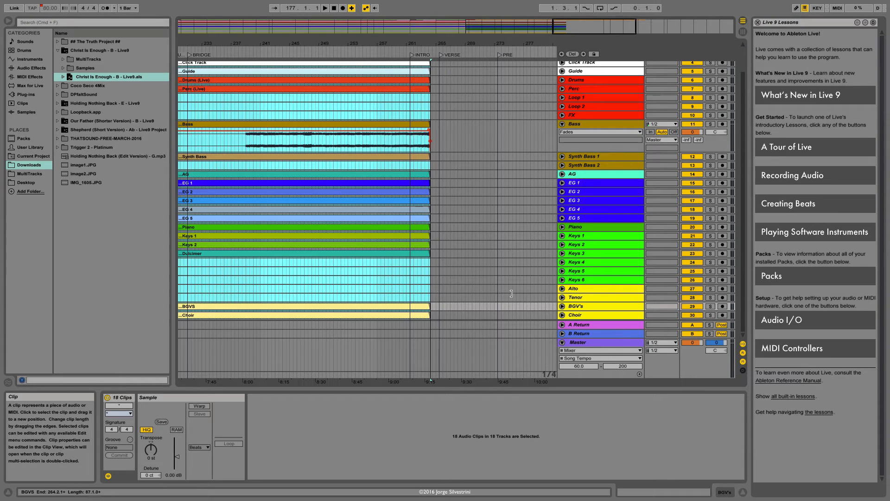
pyautogui.moveTo(550, 301); pyautogui.dragTo(542, 301)
pyautogui.press('-')
pyautogui.press('-')
pyautogui.press('-')
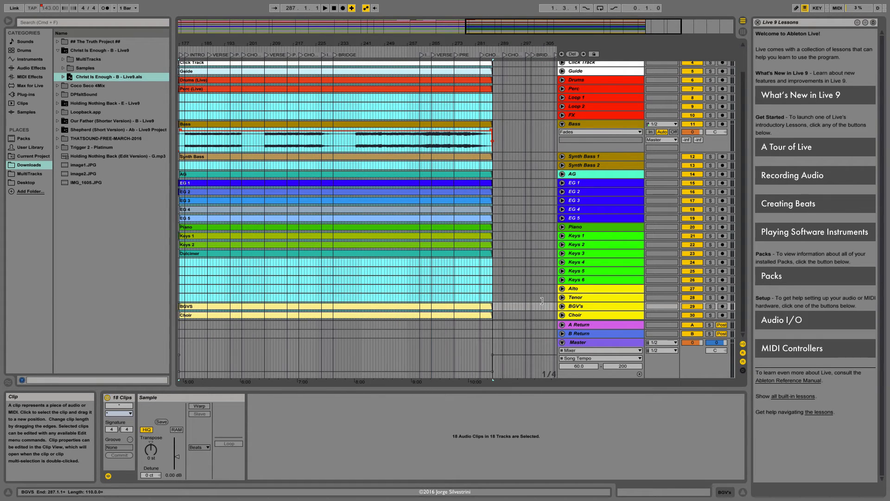
# Try shortening the selected audio clips to end at bar 283, and undo the trim.
pyautogui.hscroll(5, 547, 301)
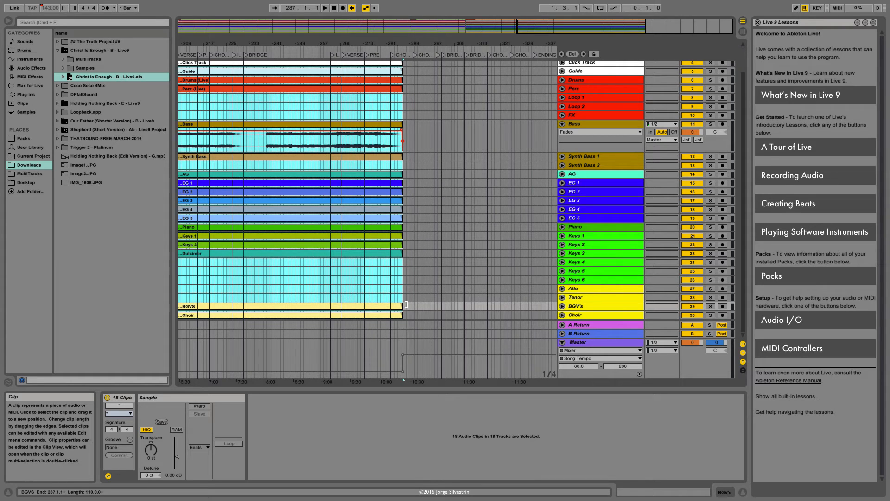
pyautogui.moveTo(406, 304); pyautogui.dragTo(389, 302)
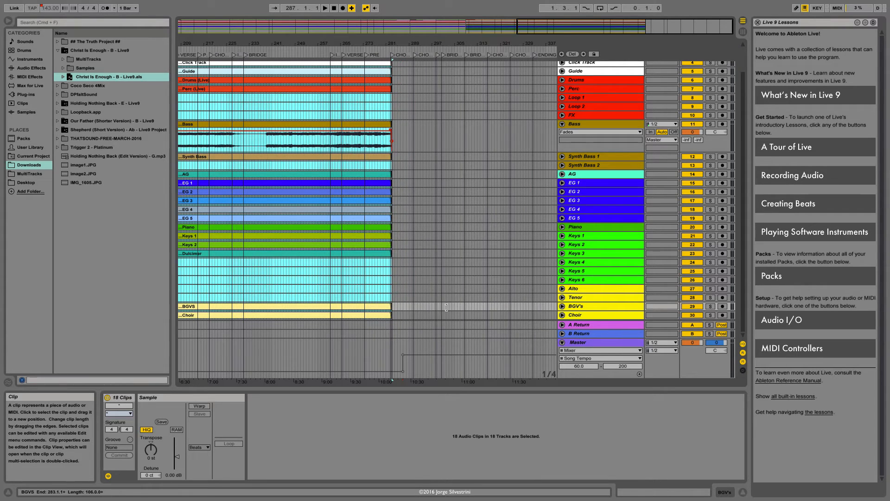
pyautogui.press('super+z')
pyautogui.scroll(3, 374, 282)
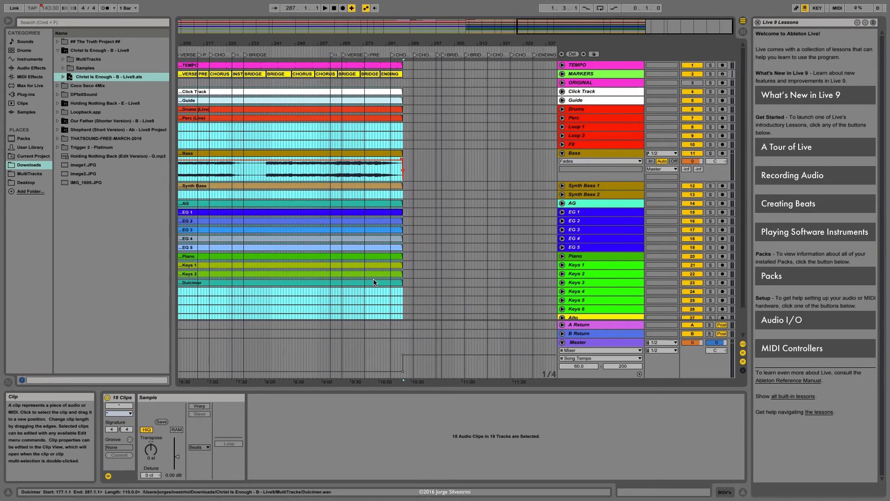
pyautogui.hscroll(-5, 366, 91)
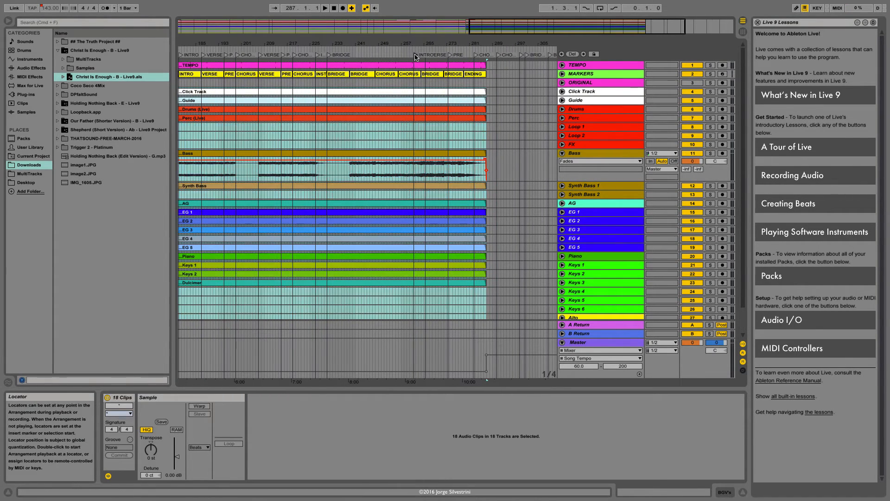
# Move the INTRO, VERSE, PRE and following two CHORUS locators back to about bars 239, 251, 261, 269 and 277.
pyautogui.moveTo(416, 55); pyautogui.dragTo(351, 58)
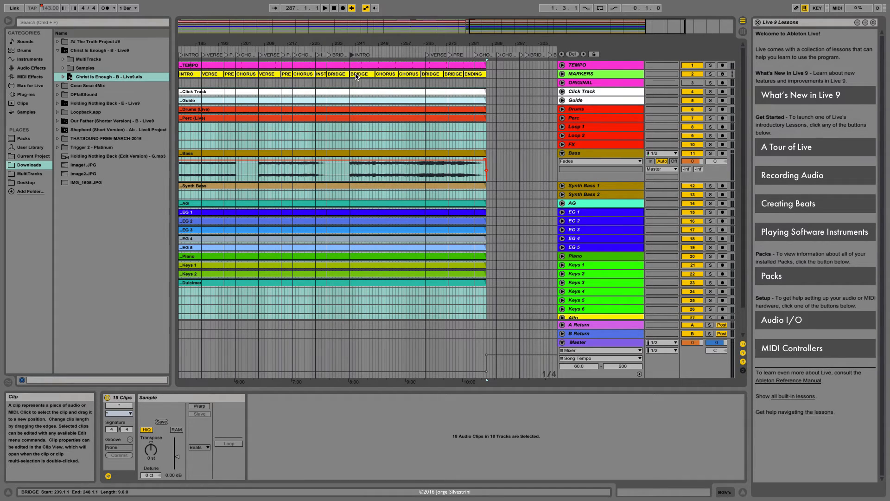
pyautogui.moveTo(427, 55); pyautogui.dragTo(385, 56)
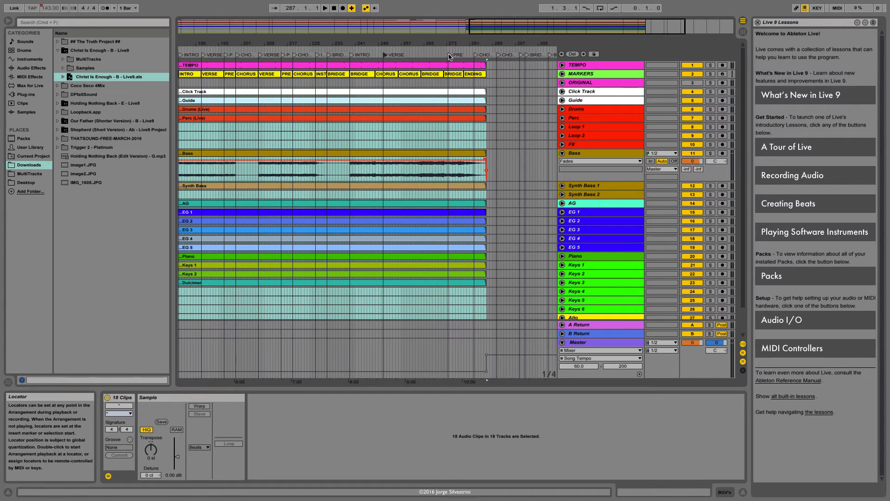
pyautogui.moveTo(449, 57); pyautogui.dragTo(415, 56)
pyautogui.moveTo(476, 56); pyautogui.dragTo(436, 56)
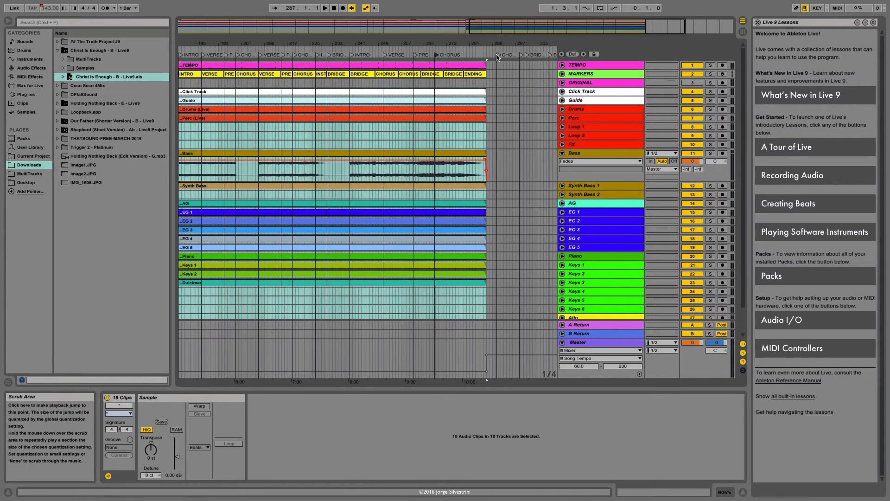
pyautogui.moveTo(497, 55); pyautogui.dragTo(459, 55)
pyautogui.press('+')
pyautogui.press('+')
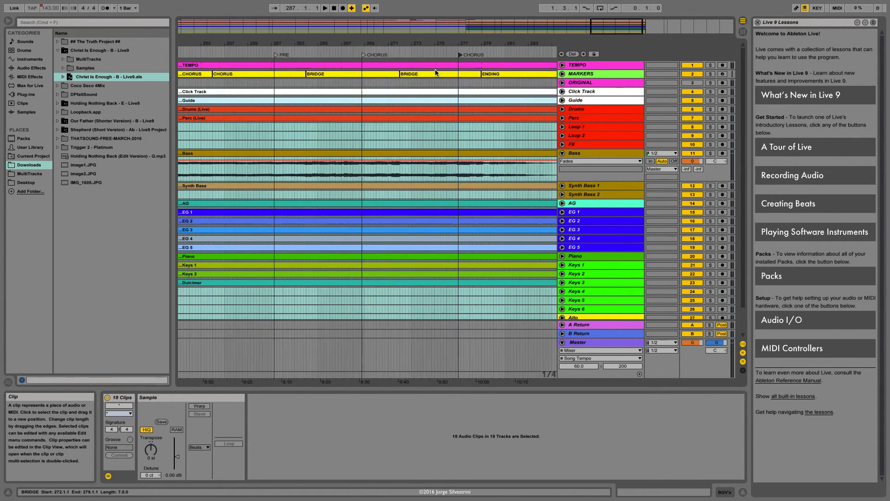
pyautogui.hscroll(-10, 404, 101)
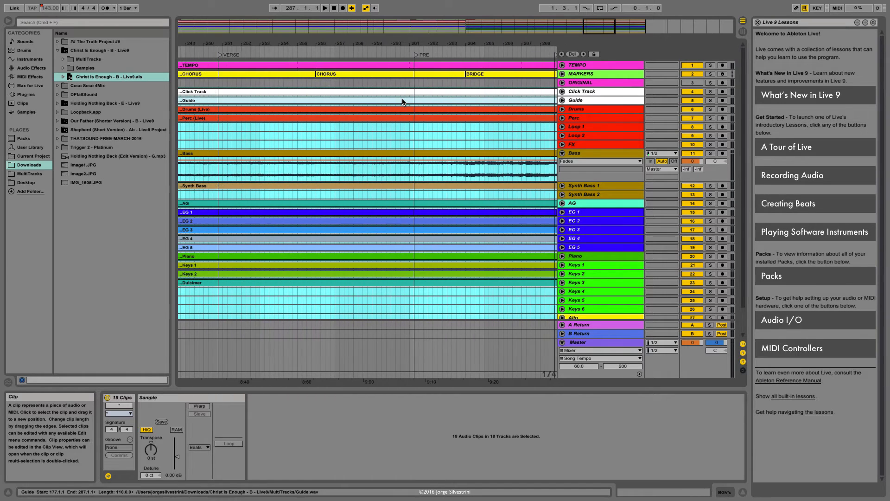
pyautogui.hscroll(-8, 402, 102)
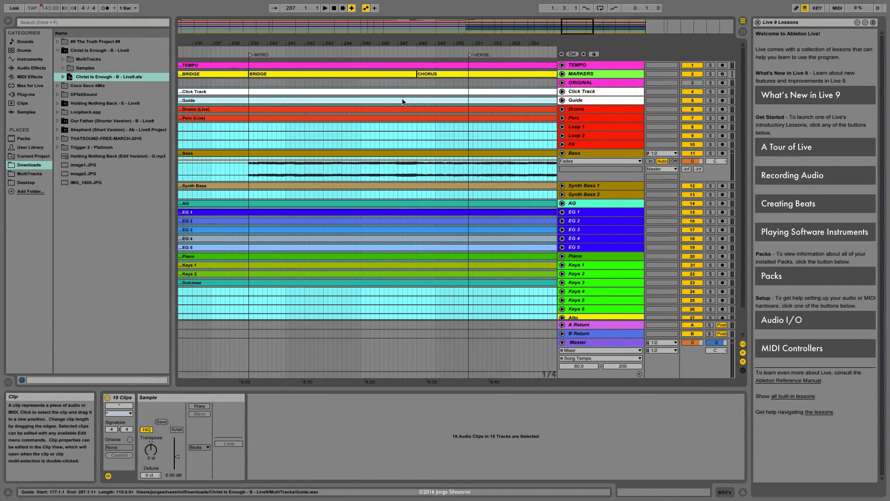
# Rename the INTRO locator at bar 239 to x2, and move the VERSE locator to bar 248, renaming it CHORUS.
pyautogui.hscroll(-8, 402, 102)
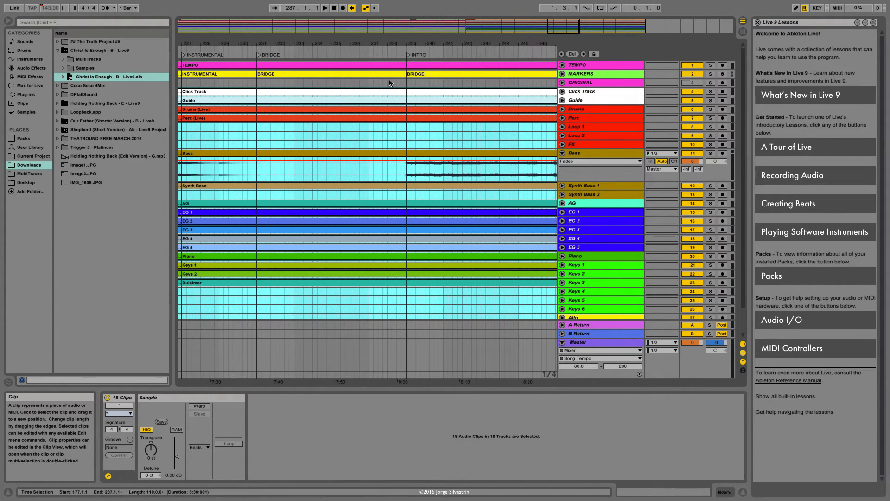
pyautogui.click(409, 56)
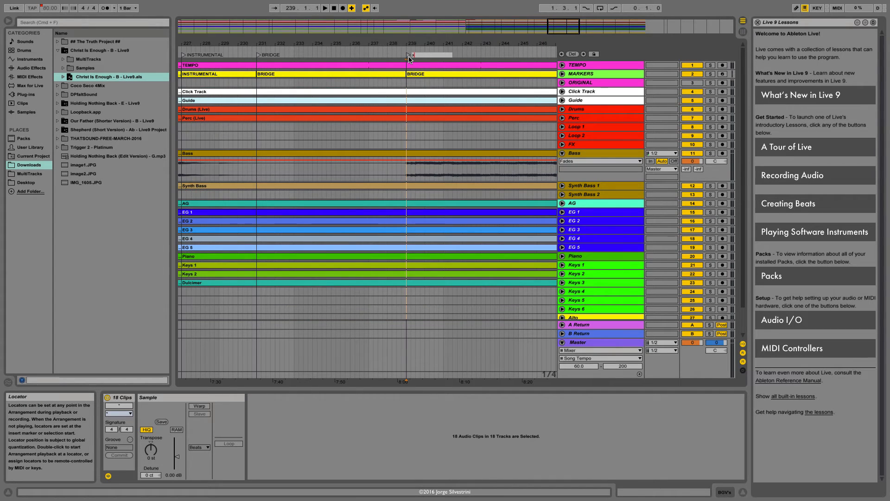
pyautogui.scroll(-2, 409, 58)
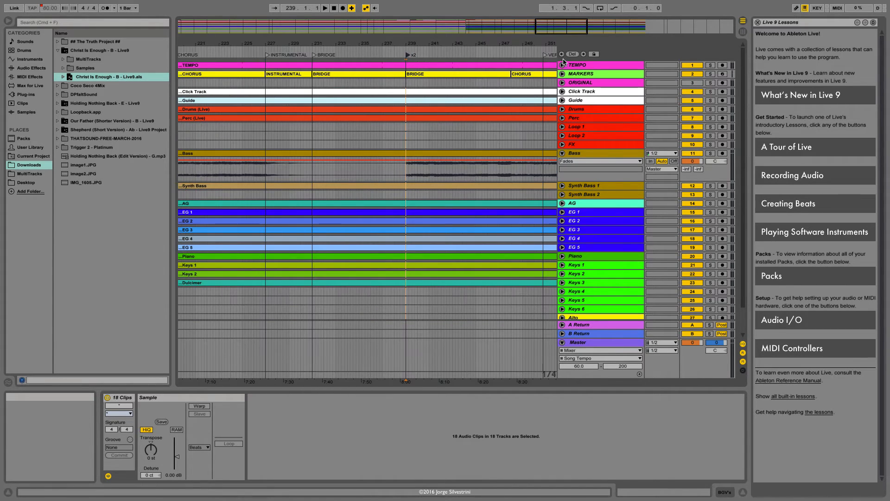
pyautogui.moveTo(545, 54); pyautogui.dragTo(514, 57)
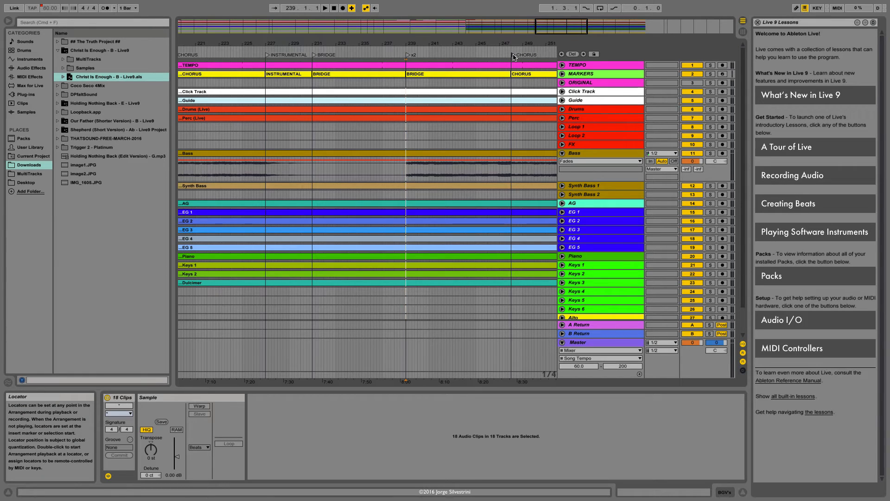
# Move the PRE locator to the second CHORUS marker at bar 256 and rename it CHORUS BREAKDOWN.
pyautogui.hscroll(5, 510, 63)
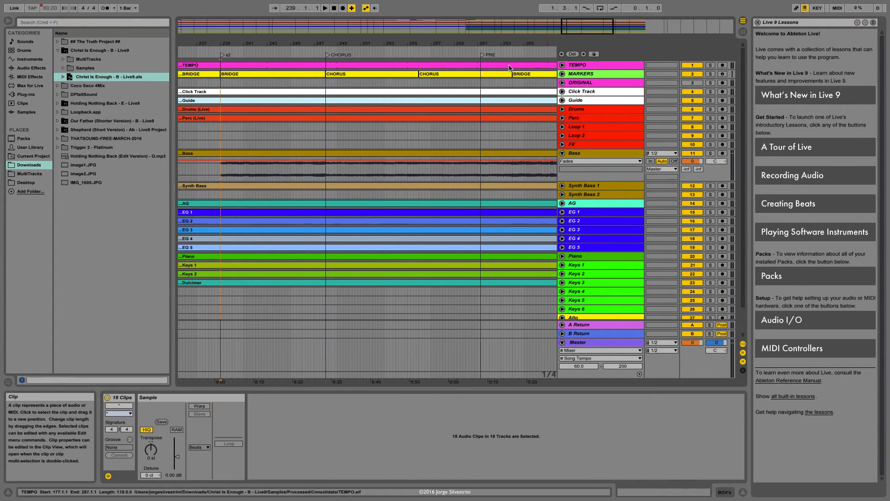
pyautogui.moveTo(483, 55); pyautogui.dragTo(421, 55)
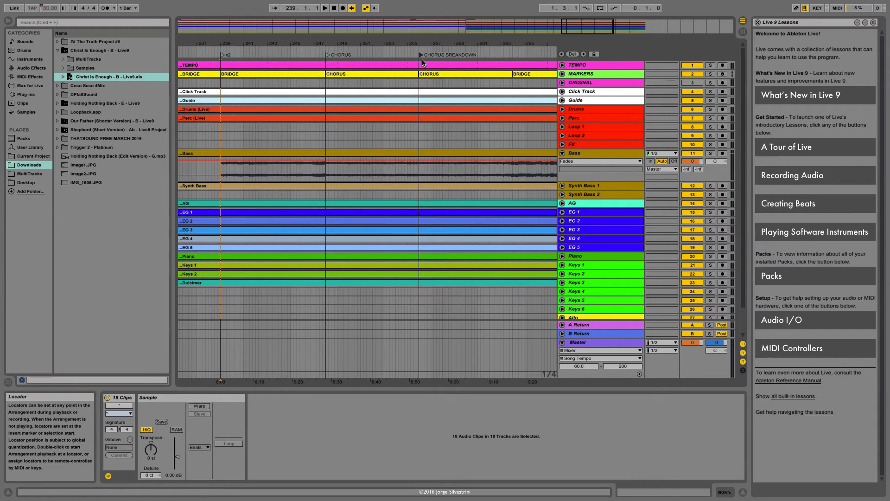
# Split the clips on all tracks at bar 264, where the BRIDGE marker after the chorus breakdown starts.
pyautogui.hscroll(4, 440, 74)
pyautogui.hscroll(2, 445, 79)
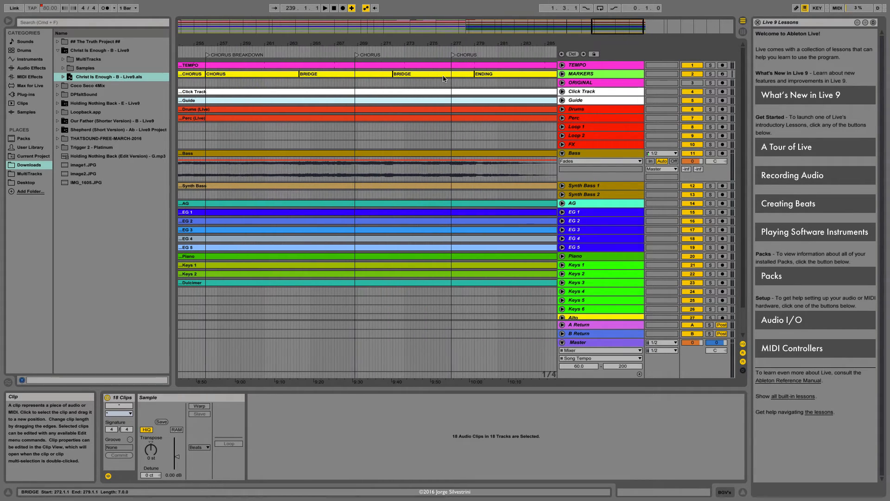
pyautogui.click(297, 83)
pyautogui.keyDown('shift'); pyautogui.click(313, 93); pyautogui.keyUp('shift')
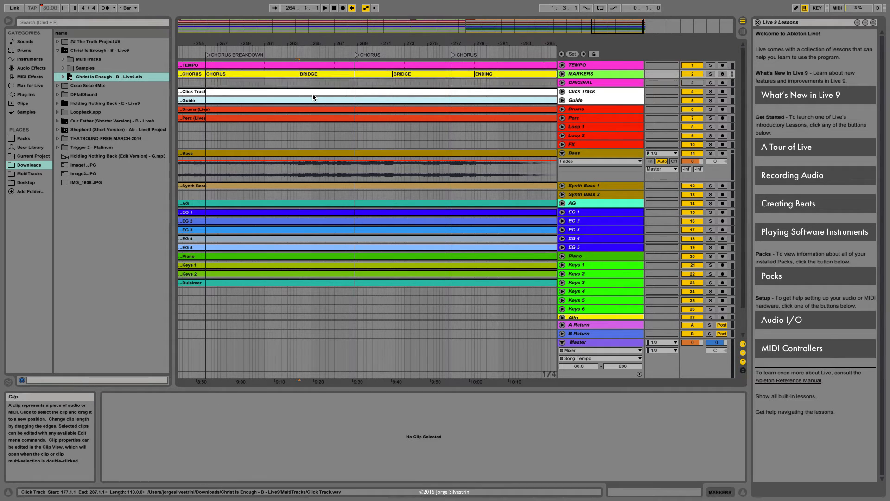
pyautogui.hotkey('shift', 'Down')
pyautogui.hotkey('shift', 'Down')
pyautogui.hotkey('shift', 'Down')
pyautogui.hotkey('shift', 'Down')
pyautogui.hotkey('shift', 'Down')
pyautogui.hotkey('shift', 'Down')
pyautogui.hotkey('shift', 'Down')
pyautogui.hotkey('shift', 'Down')
pyautogui.hotkey('shift', 'Down')
pyautogui.hotkey('shift', 'Down')
pyautogui.hotkey('shift', 'Down')
pyautogui.hotkey('shift', 'Down')
pyautogui.hotkey('shift', 'Down')
pyautogui.hotkey('shift', 'Down')
pyautogui.hotkey('shift', 'Down')
pyautogui.hotkey('shift', 'Down')
pyautogui.hotkey('shift', 'Down')
pyautogui.hotkey('shift', 'Down')
pyautogui.hotkey('shift', 'Down')
pyautogui.hotkey('shift', 'Down')
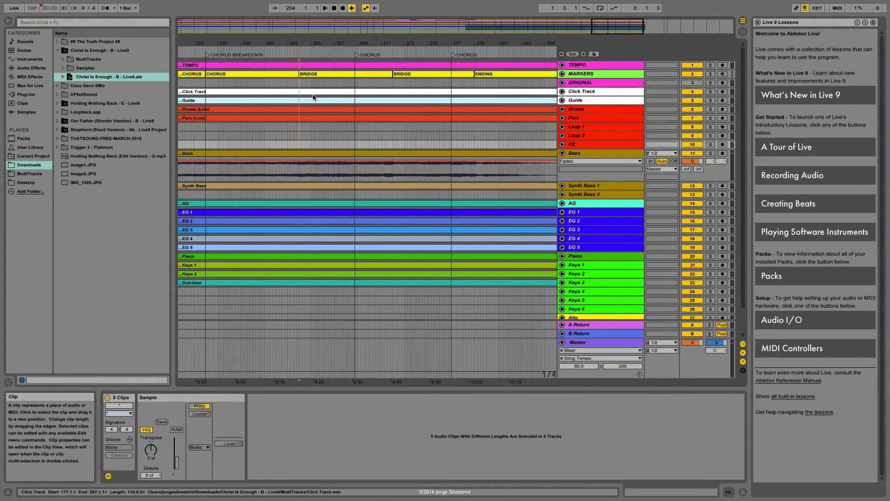
pyautogui.hotkey('shift', 'Down')
pyautogui.hotkey('shift', 'Down')
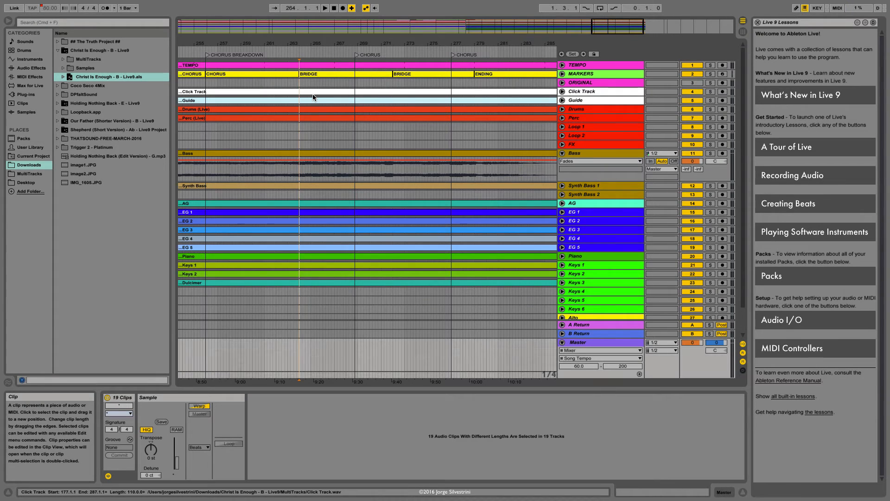
pyautogui.press('super+e')
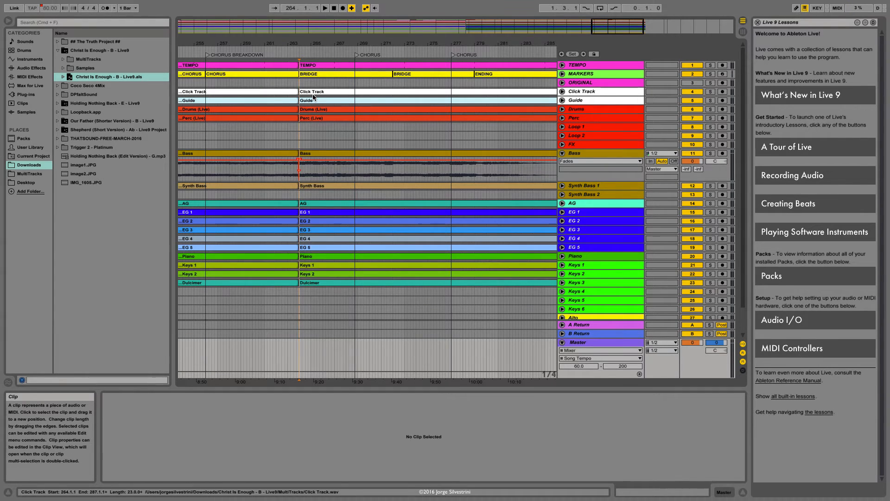
# Delete the arrangement time spanned by the TEMPO clip from bar 264 to bar 287.
pyautogui.click(317, 66)
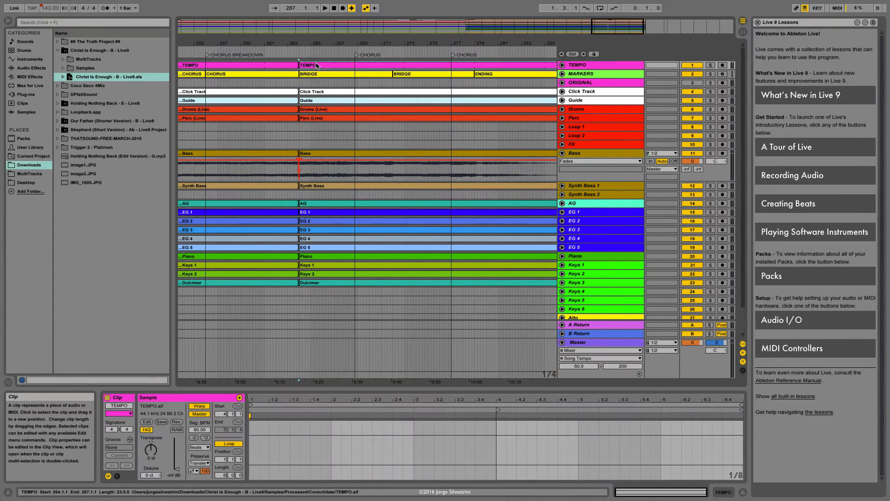
pyautogui.click(70, 5)
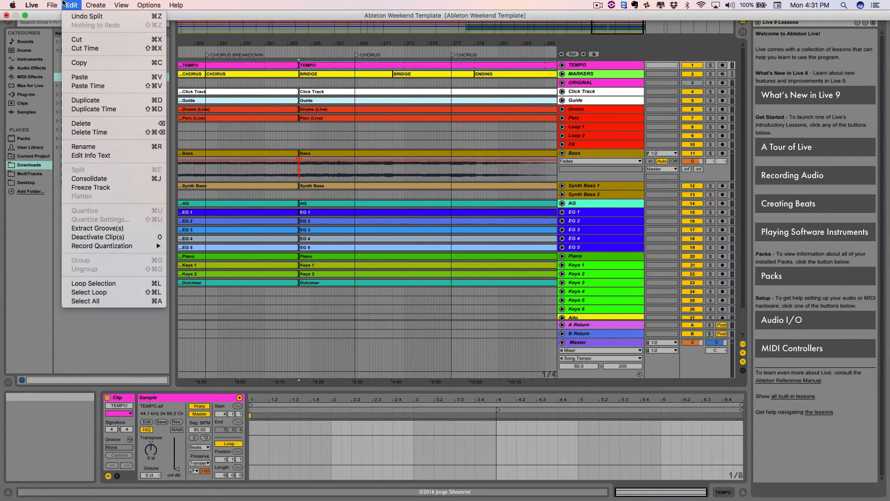
pyautogui.click(83, 133)
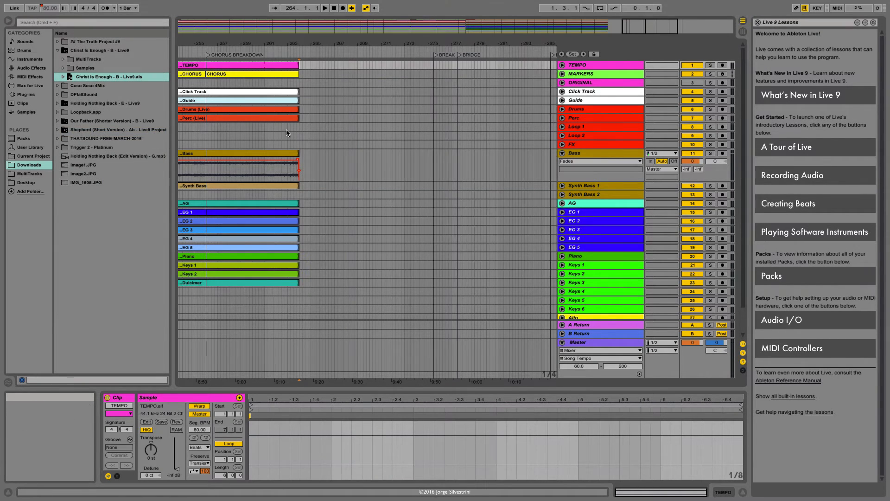
# Unfold the Drums track and try a long fade-out at the end of its clip.
pyautogui.hscroll(-10, 414, 90)
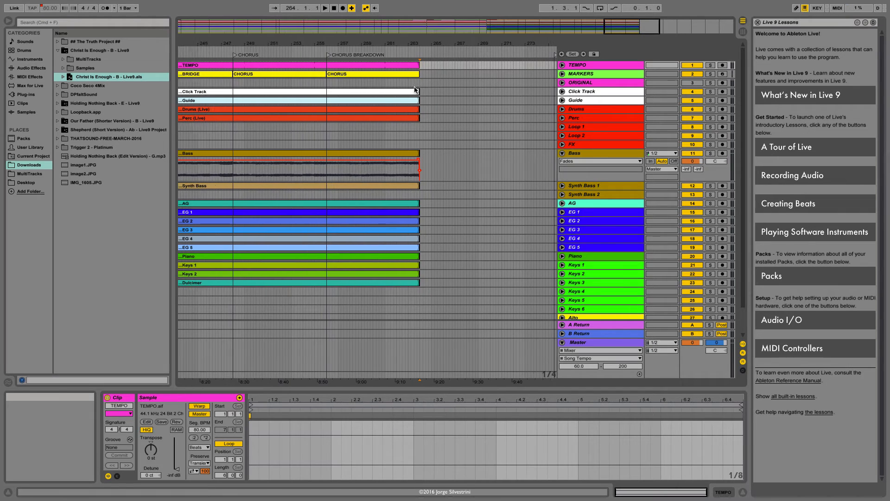
pyautogui.click(562, 109)
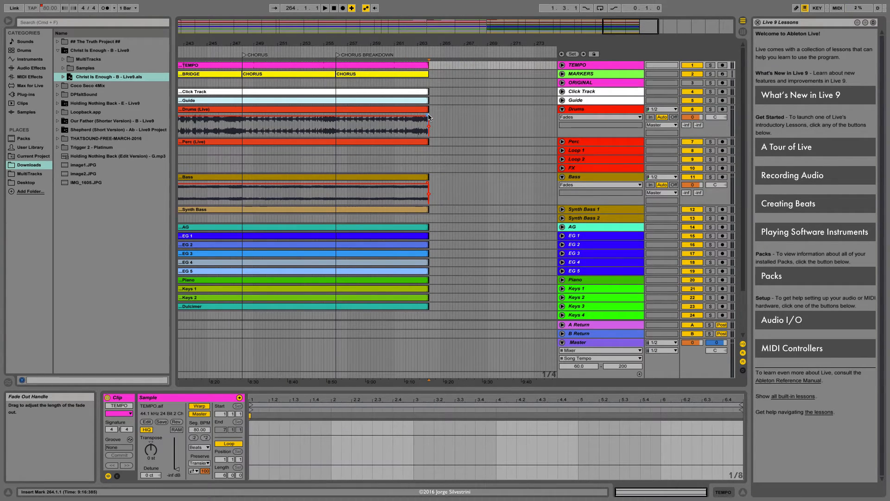
pyautogui.moveTo(429, 117); pyautogui.dragTo(373, 119)
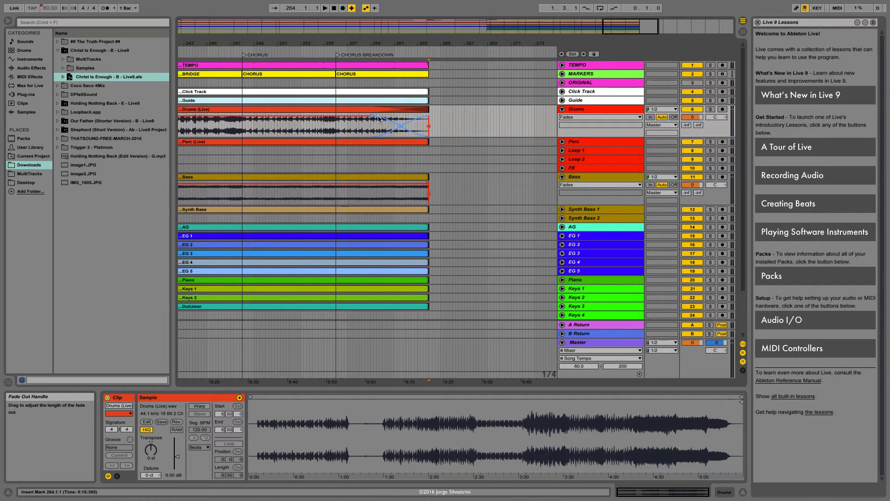
pyautogui.click(447, 120)
pyautogui.click(423, 122)
pyautogui.press('super+z')
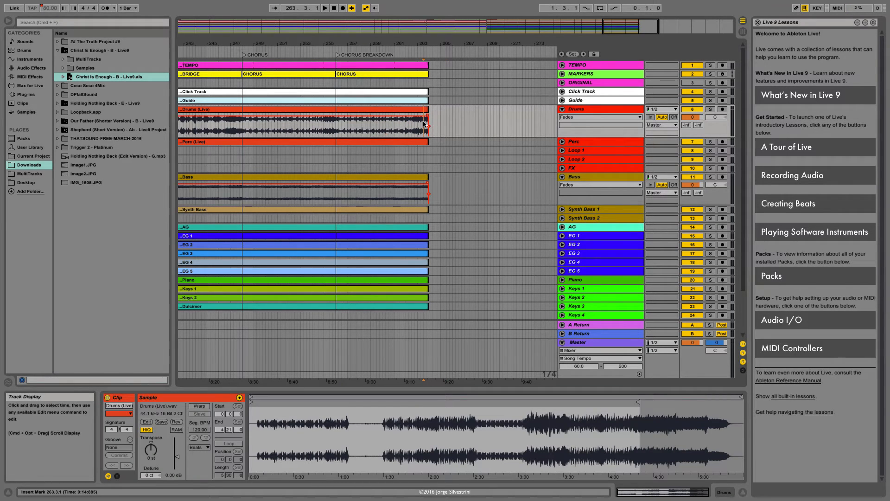
# Delete the tiny leftover clip fragments just after bar 264 on all audio tracks.
pyautogui.press('+')
pyautogui.press('+')
pyautogui.press('+')
pyautogui.press('+')
pyautogui.press('+')
pyautogui.press('+')
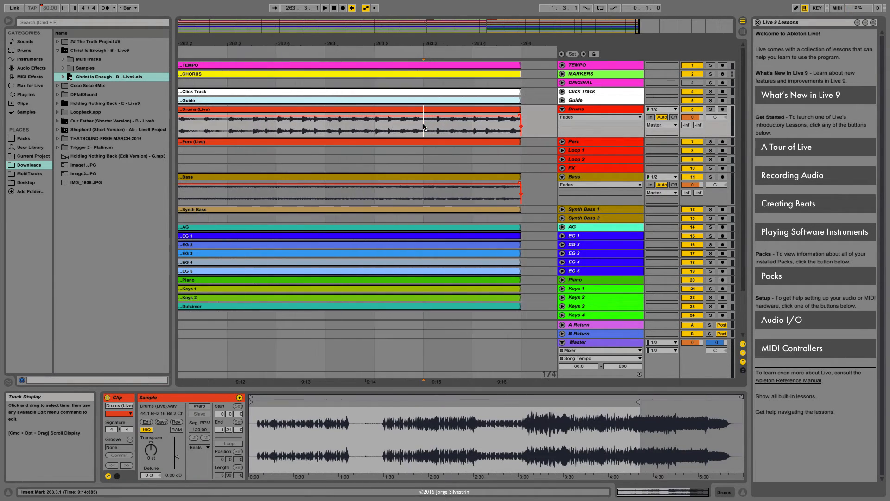
pyautogui.hscroll(5, 431, 131)
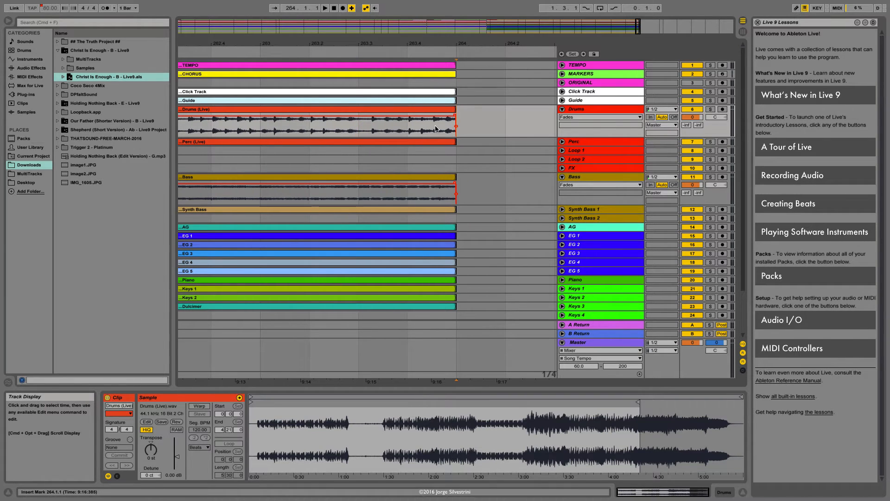
pyautogui.press('+')
pyautogui.press('+')
pyautogui.press('+')
pyautogui.press('+')
pyautogui.press('+')
pyautogui.press('+')
pyautogui.press('+')
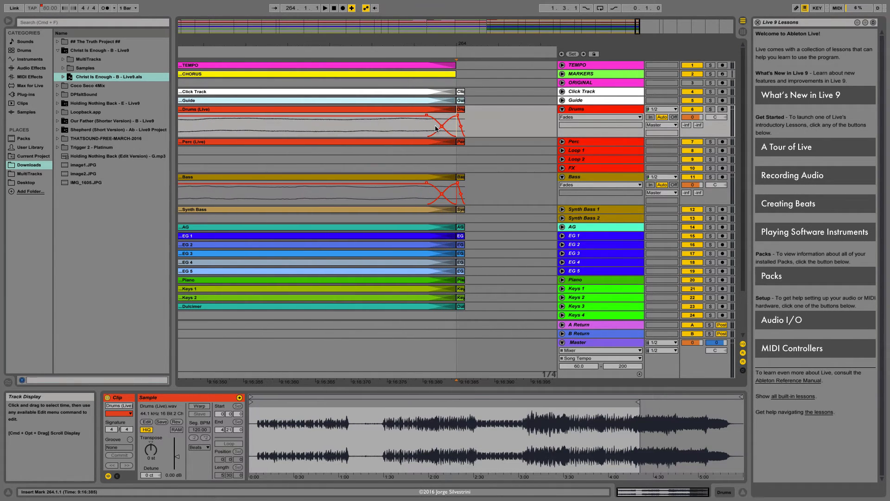
pyautogui.moveTo(459, 84); pyautogui.dragTo(466, 115)
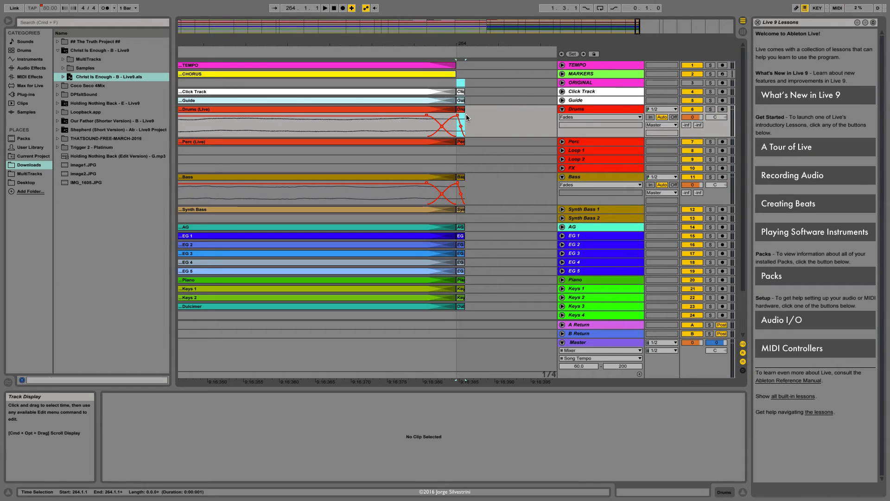
pyautogui.moveTo(478, 294); pyautogui.dragTo(482, 318)
pyautogui.press('Delete')
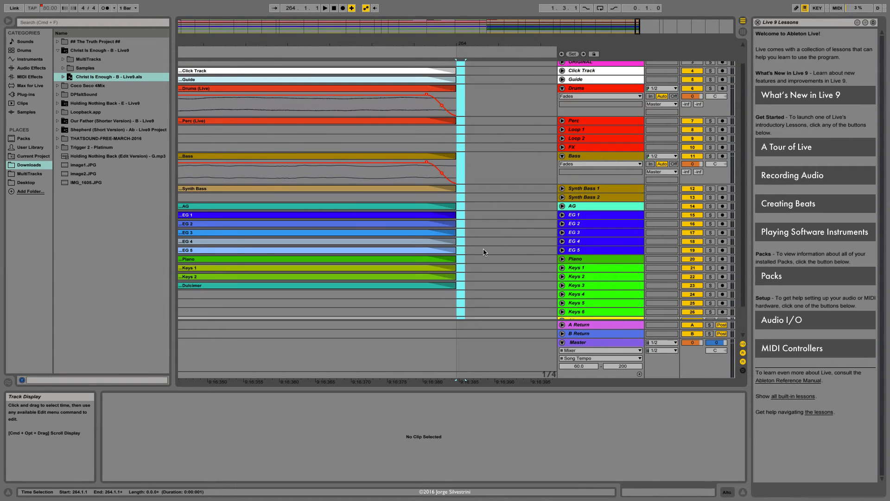
pyautogui.scroll(-3, 483, 250)
pyautogui.moveTo(462, 278); pyautogui.dragTo(465, 318)
pyautogui.press('Delete')
pyautogui.scroll(3, 466, 252)
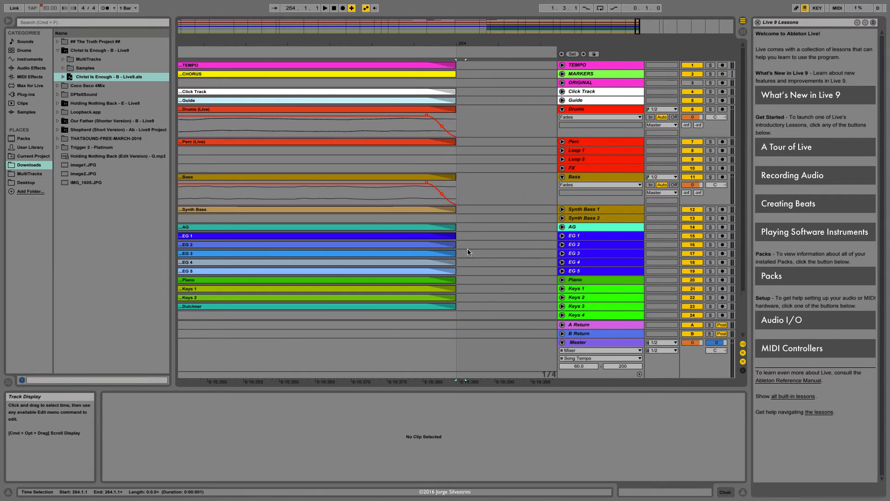
# Split the Click Track clip at bar 258 and delete its remainder, and trim the Guide clip's end to the same bar.
pyautogui.click(563, 91)
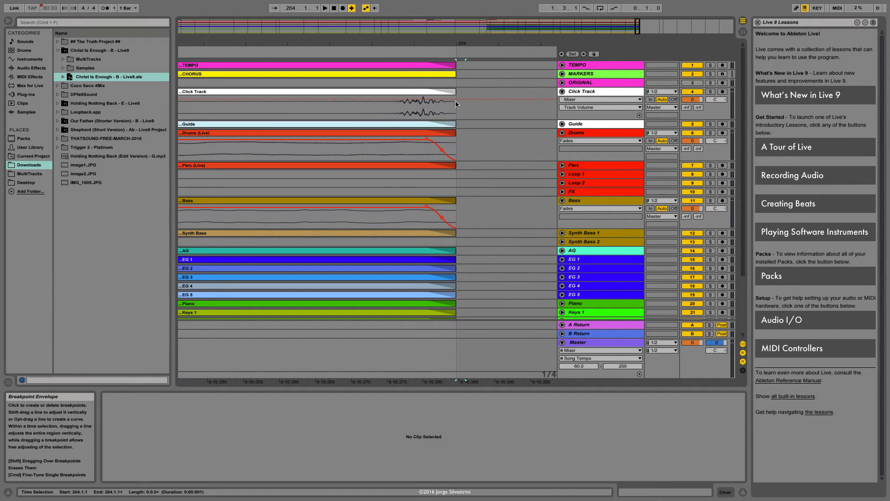
pyautogui.press('-')
pyautogui.press('-')
pyautogui.press('-')
pyautogui.press('-')
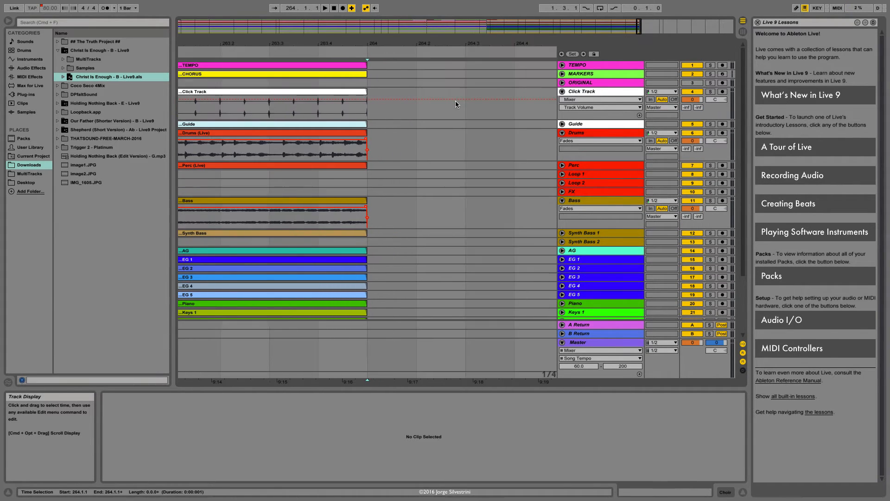
pyautogui.press('-')
pyautogui.press('-')
pyautogui.press('-')
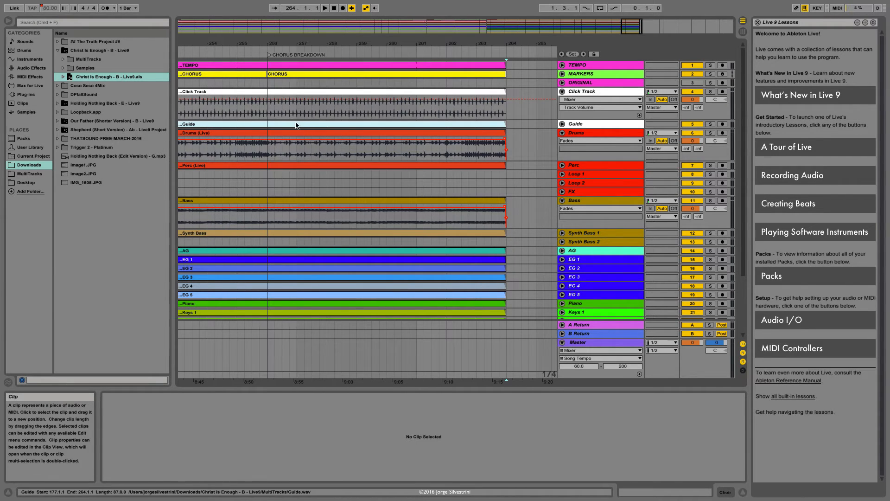
pyautogui.click(327, 111)
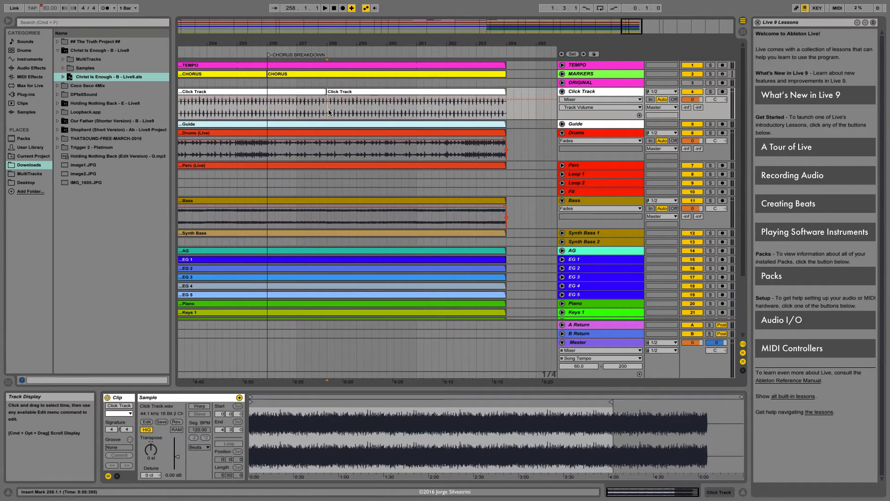
pyautogui.click(352, 91)
pyautogui.press('Delete')
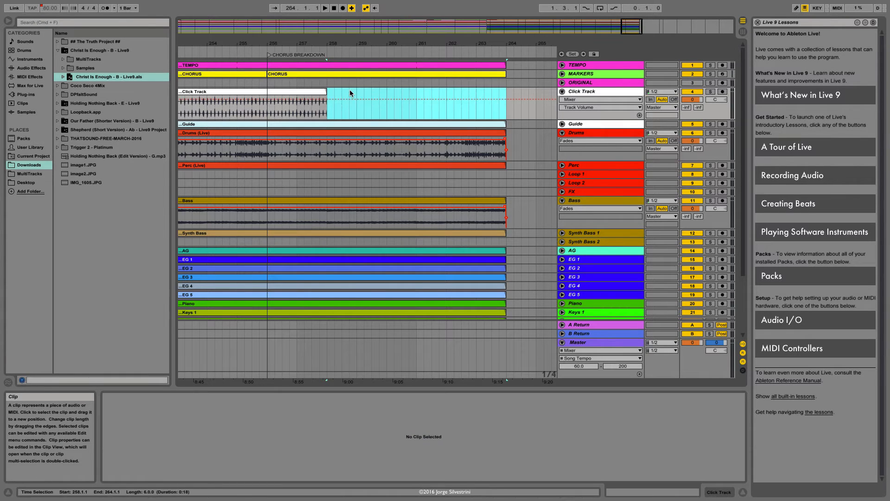
pyautogui.click(562, 124)
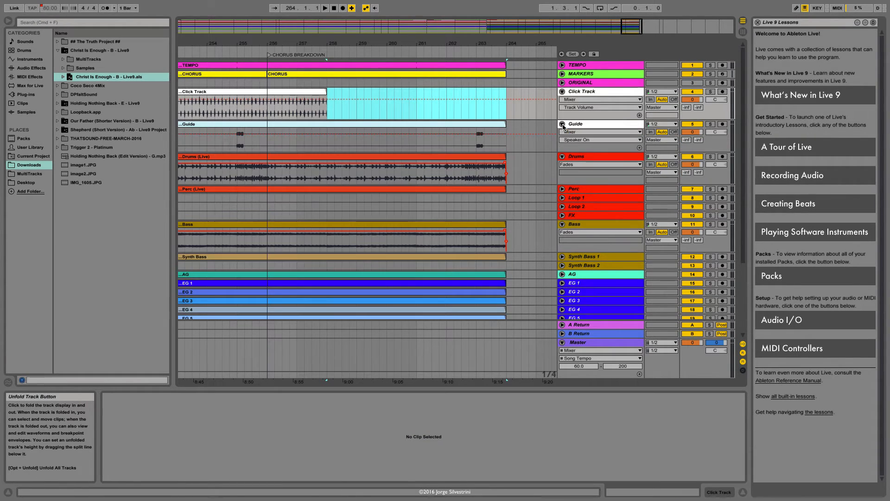
pyautogui.moveTo(506, 125); pyautogui.dragTo(328, 124)
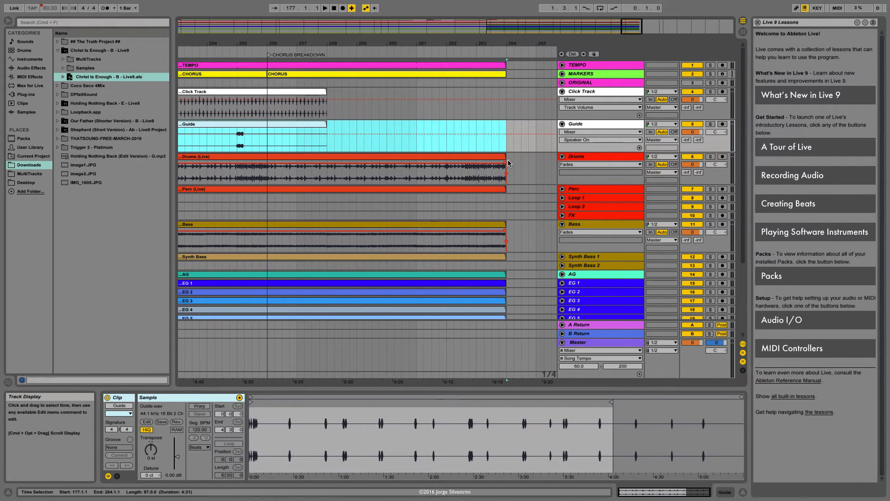
# Trim the Drums (Live) clip's end to bar 260 and fade it out from bar 256.
pyautogui.moveTo(505, 161); pyautogui.dragTo(274, 171)
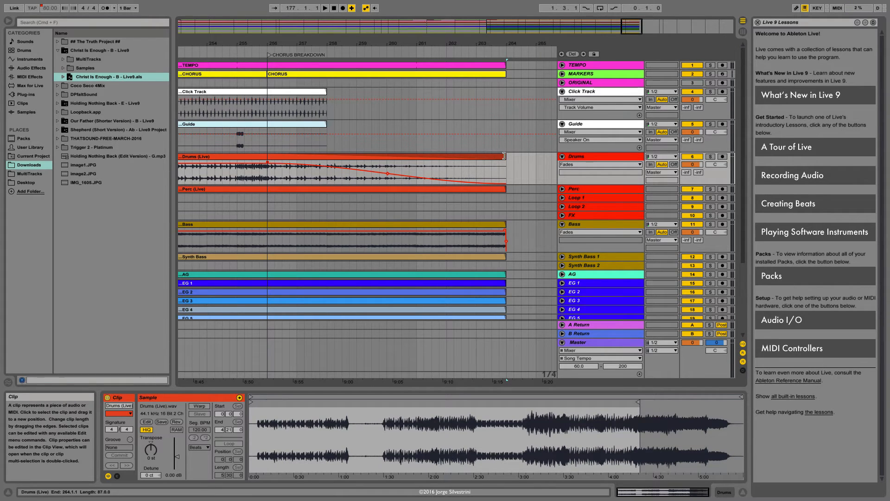
pyautogui.moveTo(505, 158); pyautogui.dragTo(430, 159)
pyautogui.press('super+z')
pyautogui.press('super+z')
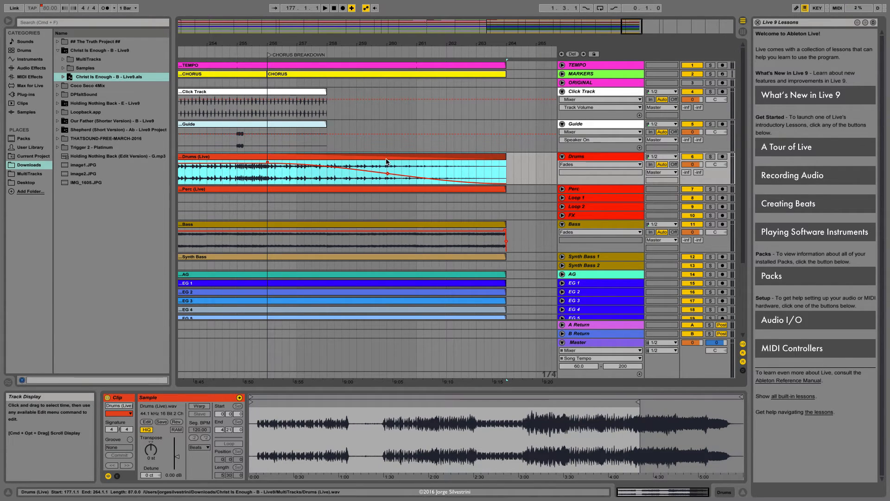
pyautogui.moveTo(505, 158); pyautogui.dragTo(268, 167)
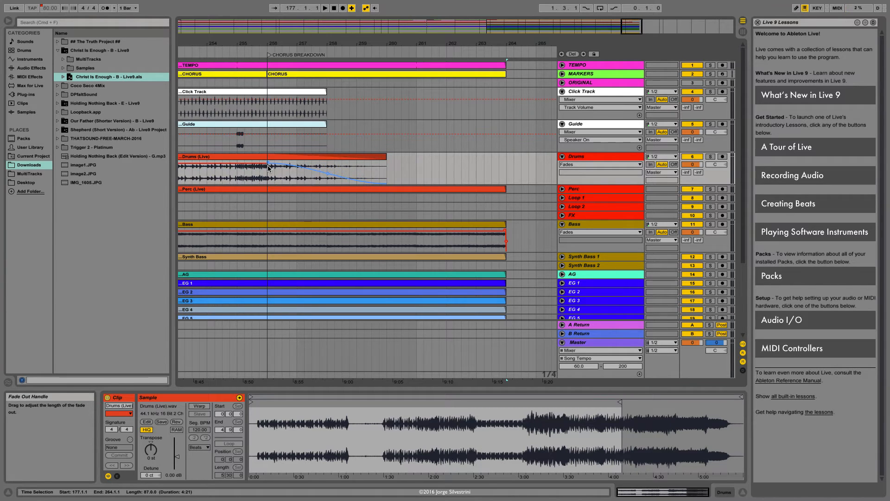
# Trim the Perc (Live) clip's end to bar 260 and fade it out from bar 256.
pyautogui.moveTo(505, 188); pyautogui.dragTo(378, 187)
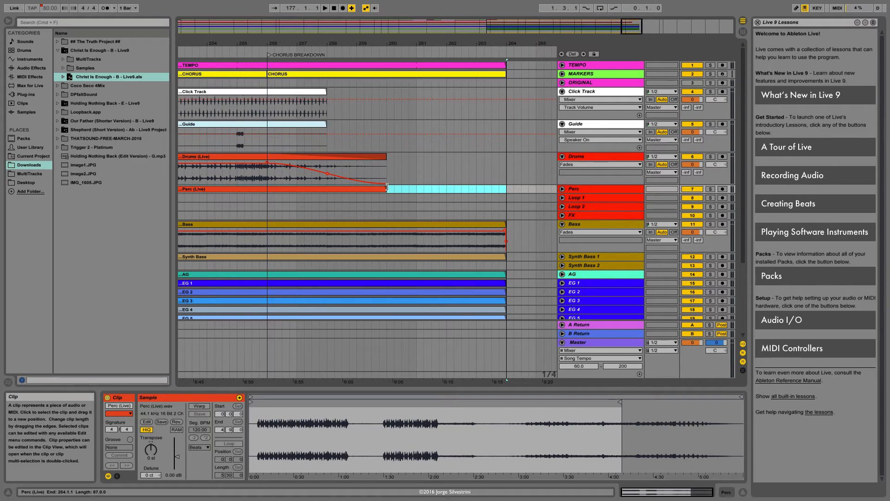
pyautogui.click(563, 189)
pyautogui.moveTo(384, 195); pyautogui.dragTo(266, 207)
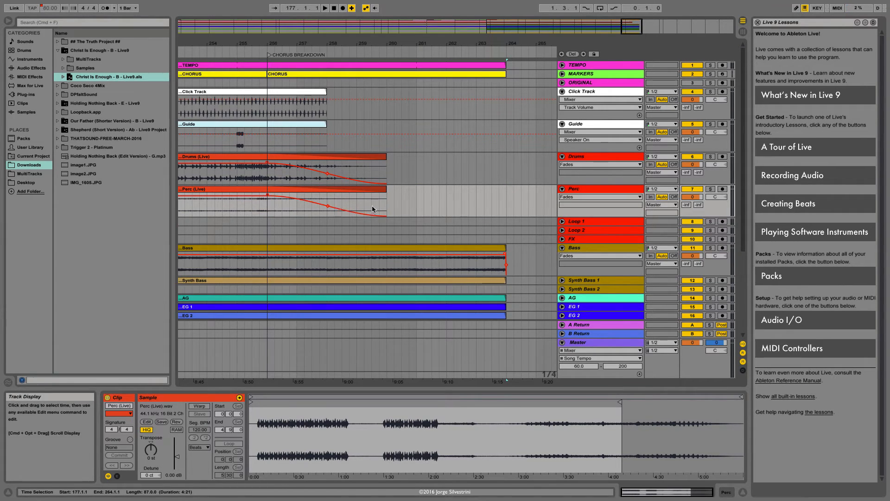
pyautogui.moveTo(506, 73)
pyautogui.mouseDown()
pyautogui.moveTo(394, 78)
pyautogui.moveTo(505, 82)
pyautogui.mouseUp()
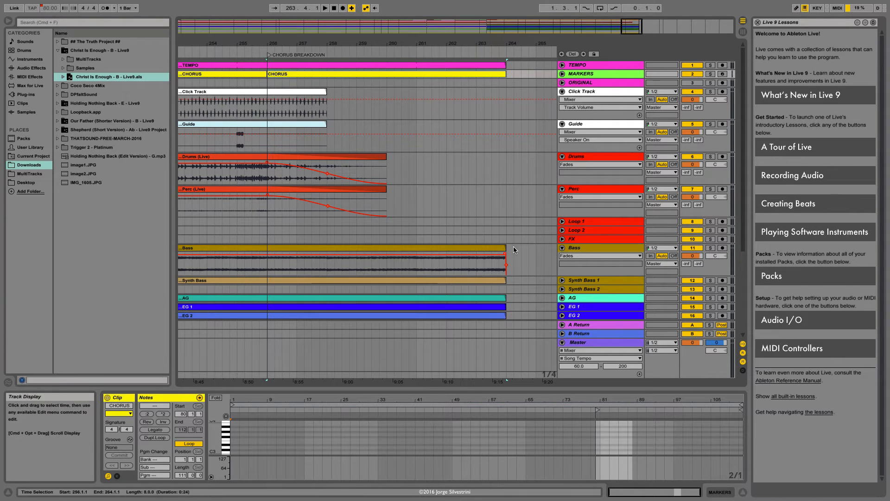
# Trim the ends of the Bass and Synth Bass clips to bar 260 and fade both out from bar 256.
pyautogui.moveTo(506, 253); pyautogui.dragTo(387, 253)
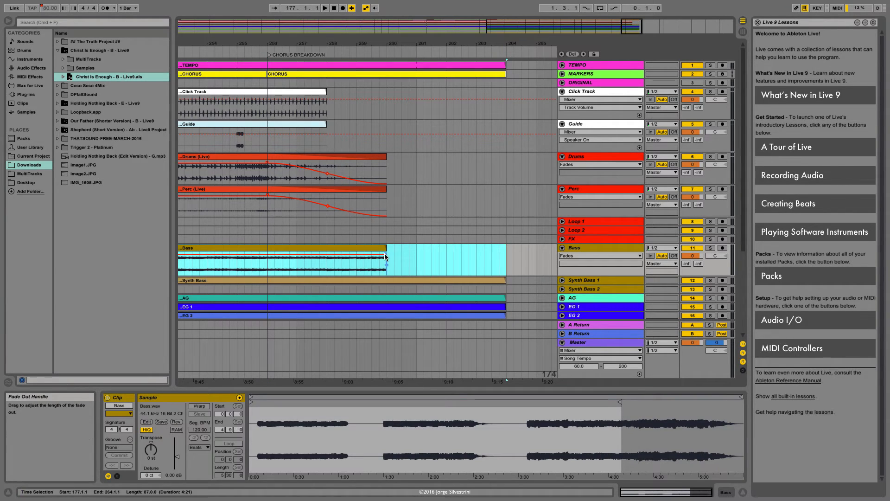
pyautogui.moveTo(278, 272); pyautogui.dragTo(265, 271)
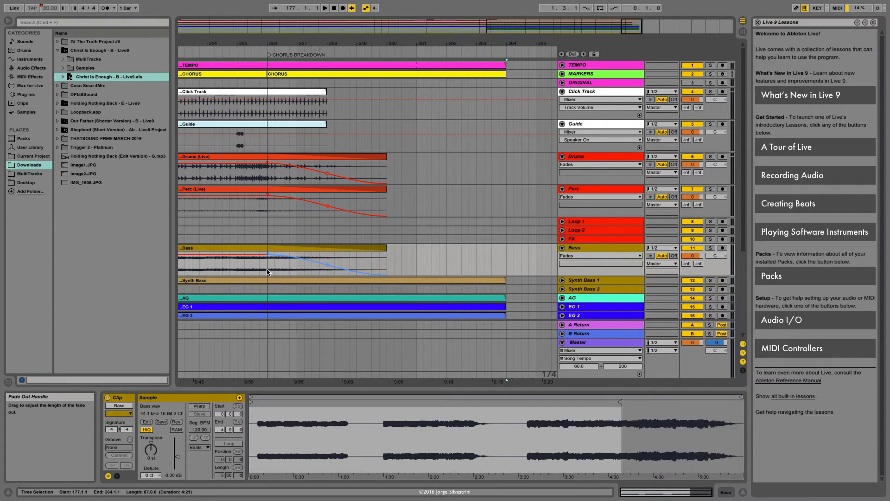
pyautogui.scroll(-5, 514, 191)
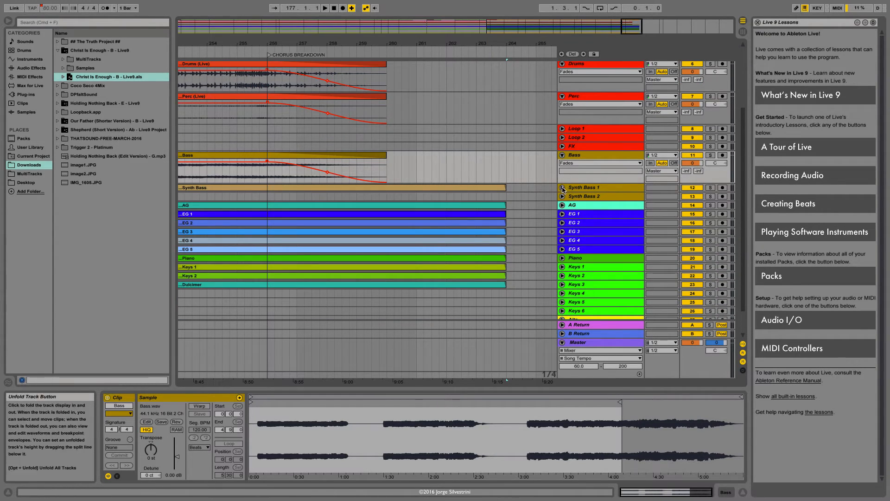
pyautogui.moveTo(506, 189); pyautogui.dragTo(270, 208)
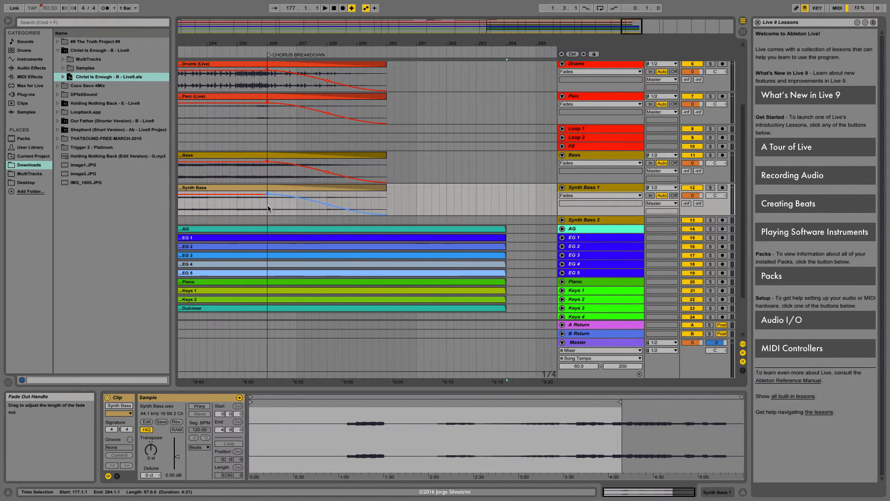
# Unfold the AG track, give its clip a fade-out of about four bars and trim the clip's end to bar 260.
pyautogui.click(562, 229)
pyautogui.click(482, 233)
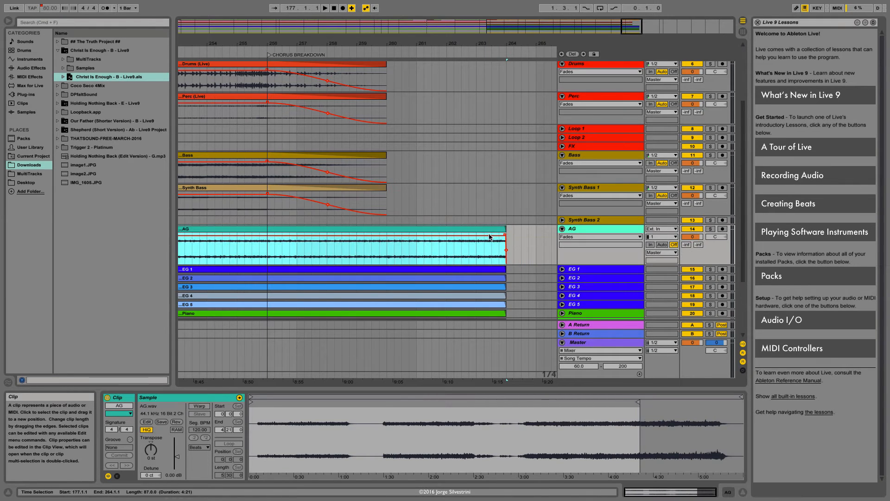
pyautogui.moveTo(505, 235); pyautogui.dragTo(379, 240)
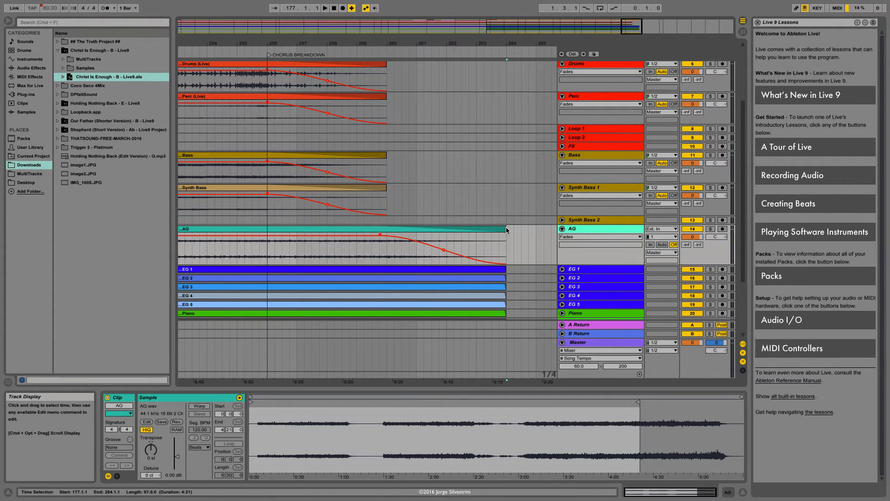
pyautogui.moveTo(506, 228); pyautogui.dragTo(386, 230)
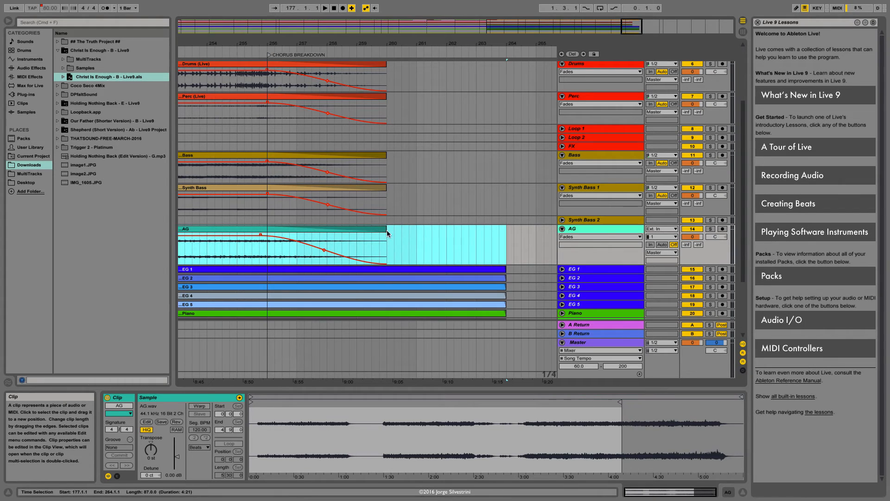
# Trim the ends of the EG 1 and EG 2 clips to bar 260 and fade both out from bar 256.
pyautogui.scroll(-1, 486, 242)
pyautogui.scroll(-1, 486, 242)
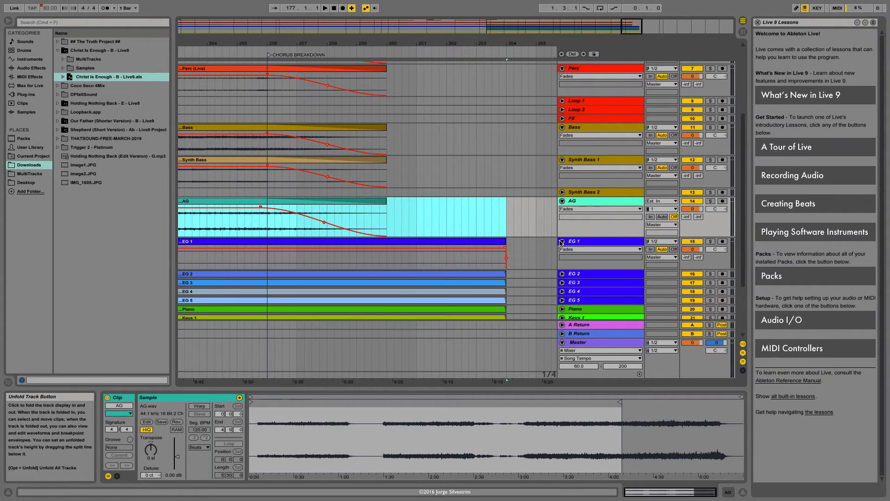
pyautogui.click(503, 242)
pyautogui.moveTo(504, 242); pyautogui.dragTo(387, 242)
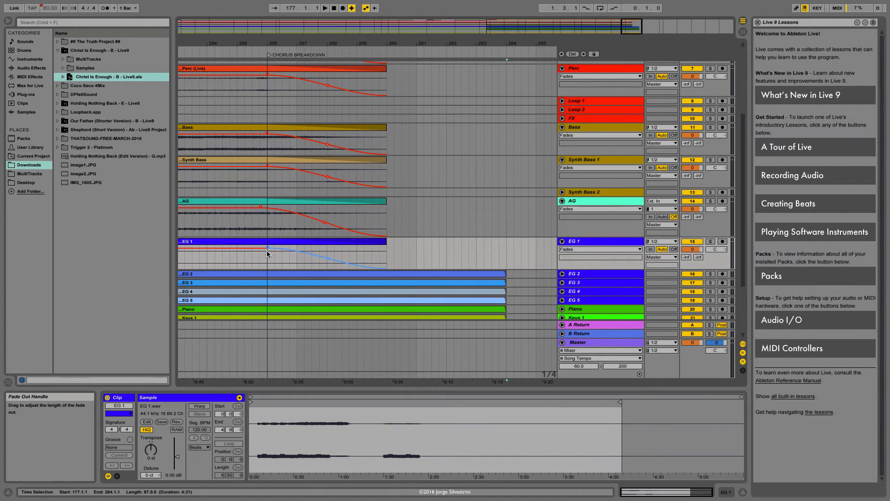
pyautogui.moveTo(285, 250); pyautogui.dragTo(267, 247)
pyautogui.click(562, 274)
pyautogui.scroll(-6, 530, 269)
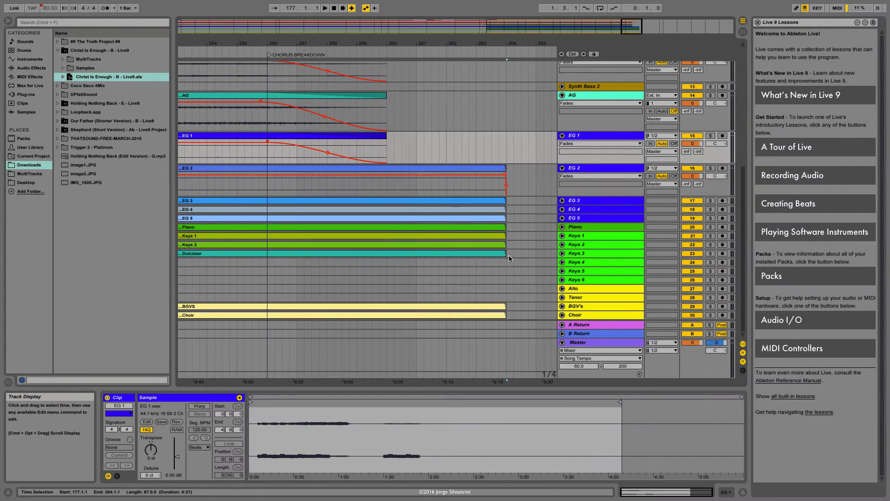
pyautogui.moveTo(504, 169); pyautogui.dragTo(283, 203)
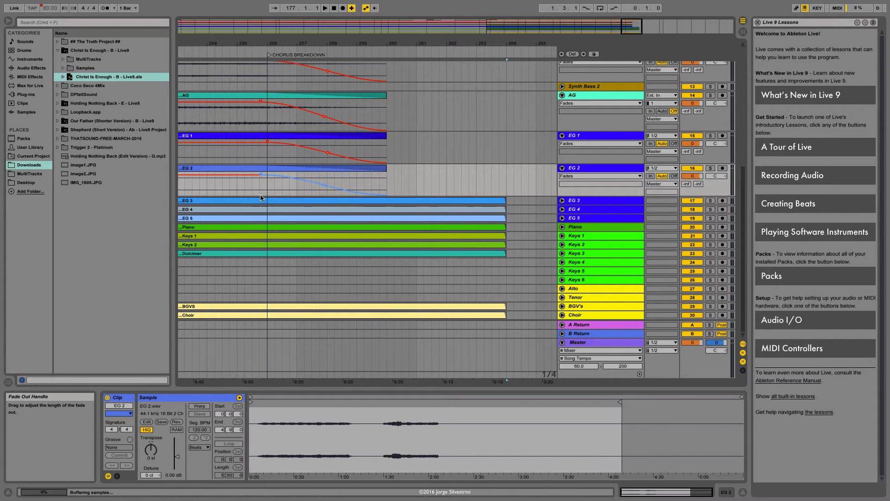
# Trim the ends of the EG 3 and EG 4 clips to bar 260 and fade both out from bar 256.
pyautogui.click(562, 201)
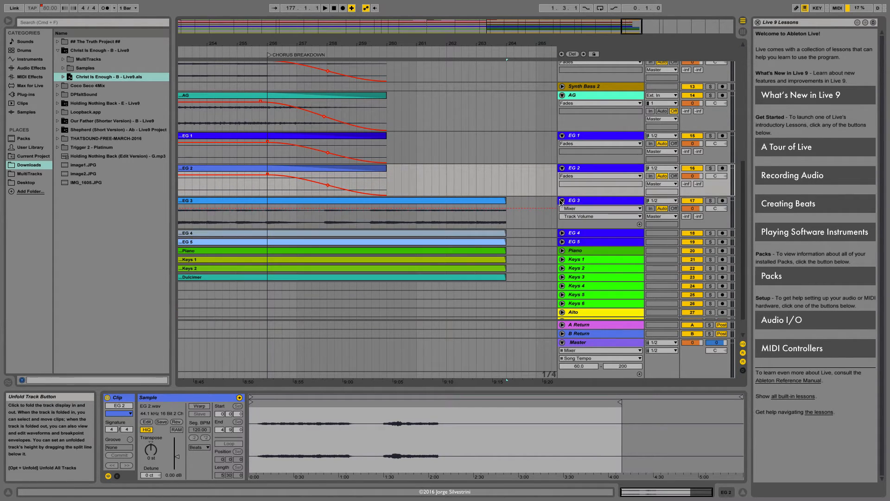
pyautogui.moveTo(506, 204); pyautogui.dragTo(268, 212)
pyautogui.press('super+alt+f')
pyautogui.click(563, 232)
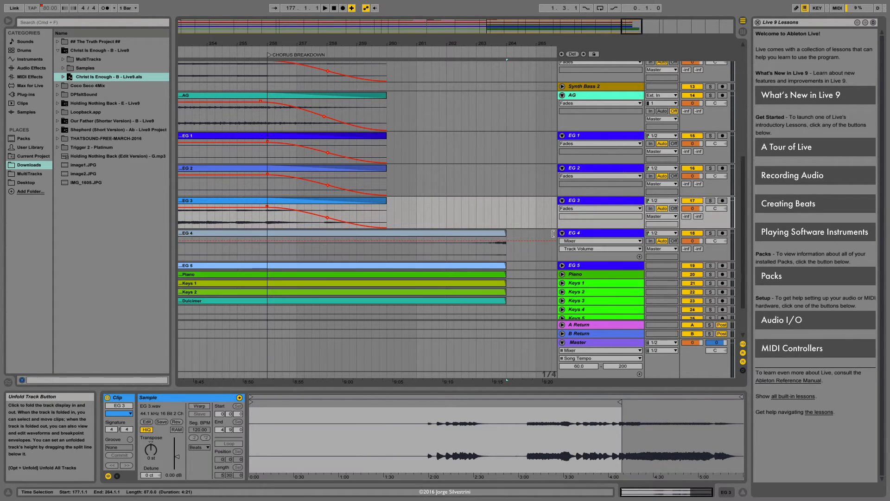
pyautogui.moveTo(505, 233); pyautogui.dragTo(269, 241)
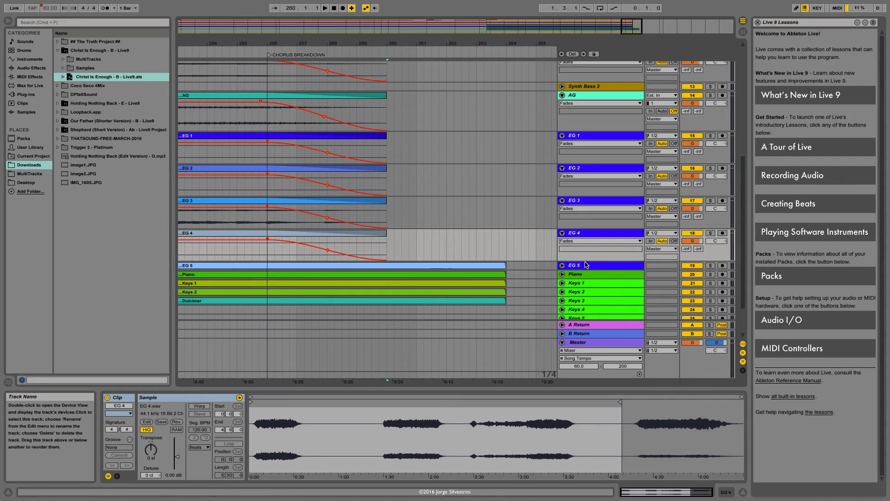
# Trim the EG 5 and Piano clips to end at bar 260, fade both out from bar 256 and fold their tracks.
pyautogui.click(562, 265)
pyautogui.moveTo(497, 269); pyautogui.dragTo(267, 276)
pyautogui.click(562, 265)
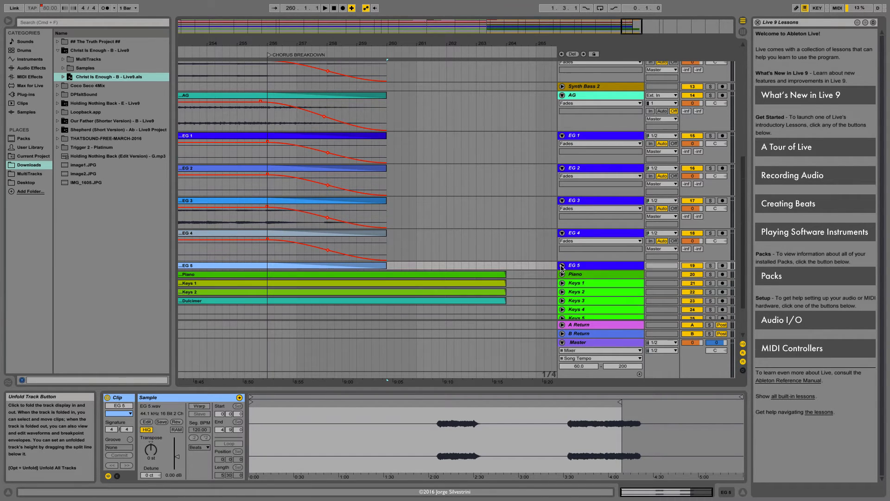
pyautogui.click(563, 228)
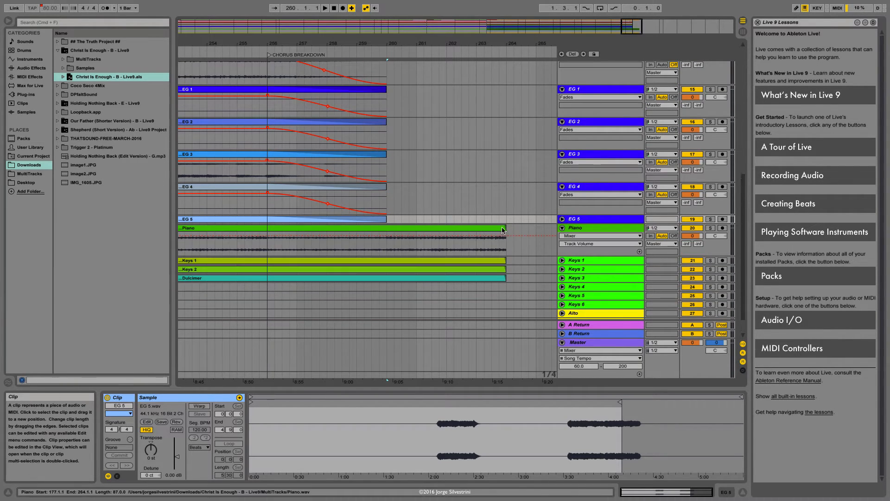
pyautogui.moveTo(505, 237); pyautogui.dragTo(266, 240)
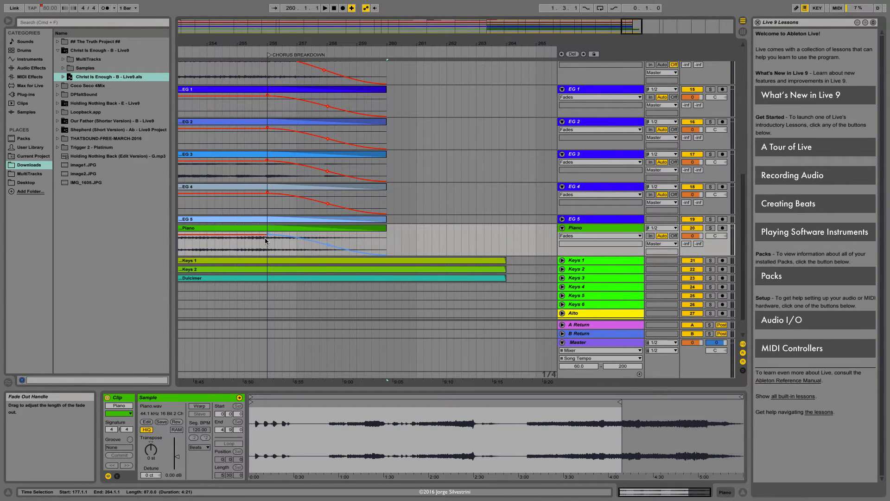
pyautogui.click(563, 227)
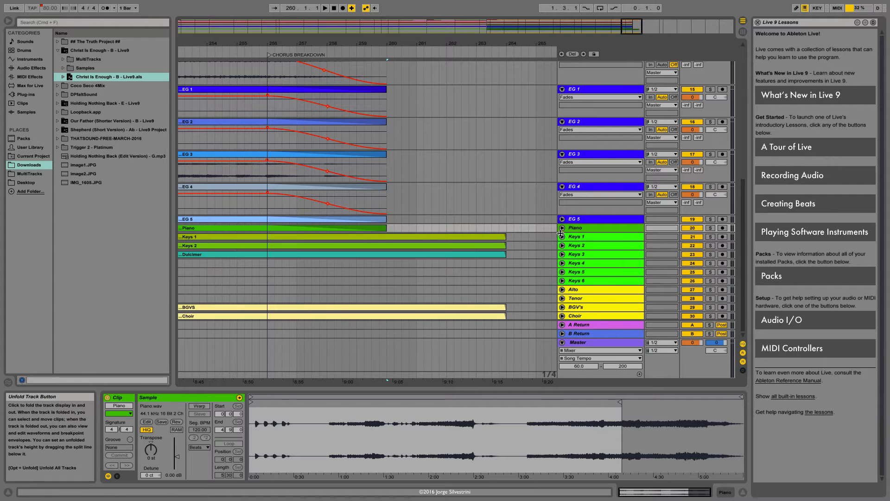
# Trim the Keys 1 clip's end to bar 260, fade it out from bar 256 and fold the track.
pyautogui.click(562, 237)
pyautogui.click(496, 239)
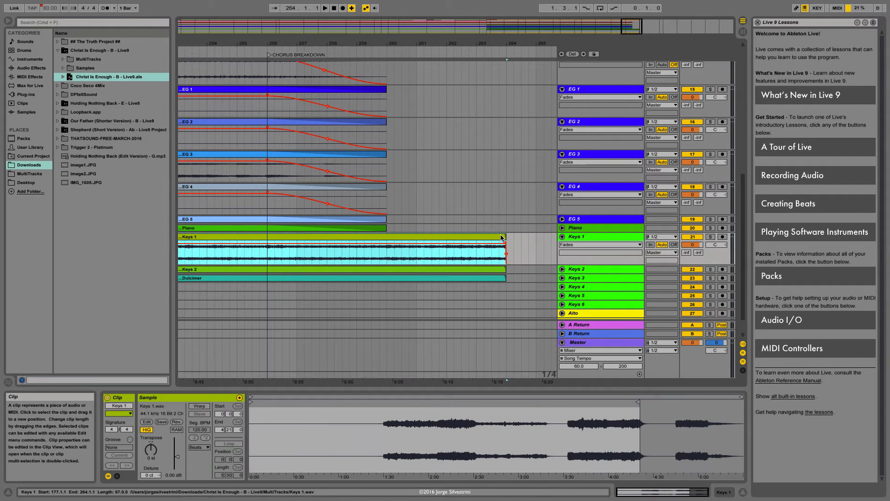
pyautogui.moveTo(502, 237)
pyautogui.mouseDown()
pyautogui.moveTo(377, 237)
pyautogui.moveTo(384, 242)
pyautogui.moveTo(267, 255)
pyautogui.mouseUp()
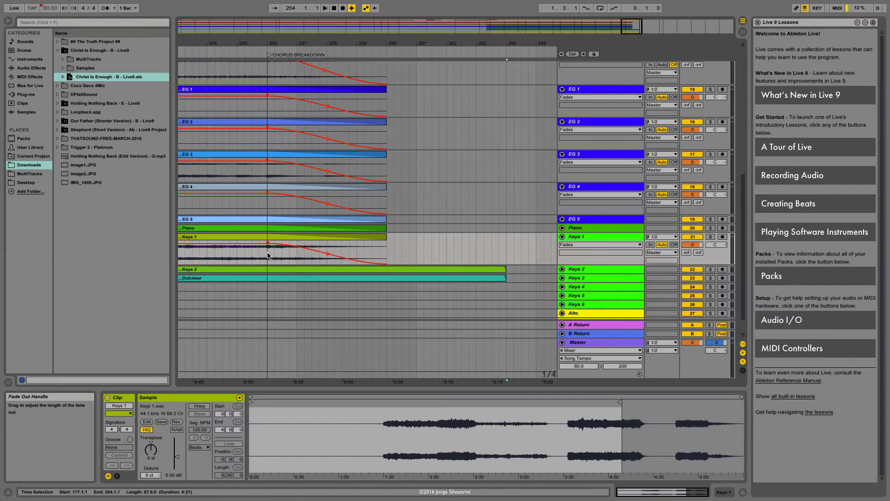
pyautogui.click(563, 237)
# Give the Keys 2 clip a fade-out of about four bars, trim its end to bar 260 and fold the track.
pyautogui.click(562, 245)
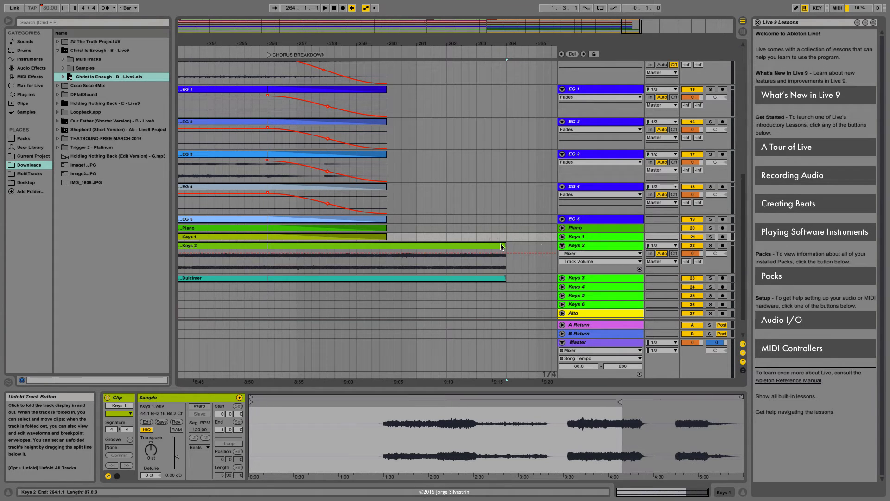
pyautogui.click(487, 245)
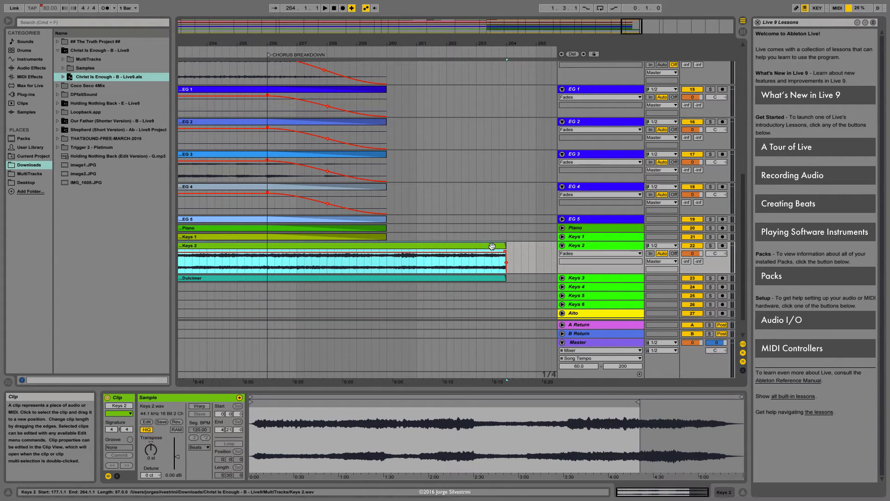
pyautogui.moveTo(505, 251); pyautogui.dragTo(389, 257)
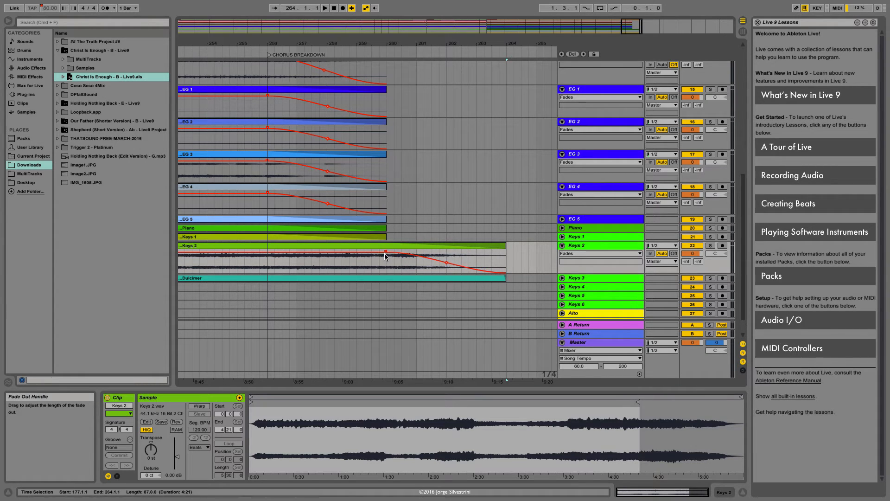
pyautogui.moveTo(507, 247); pyautogui.dragTo(388, 248)
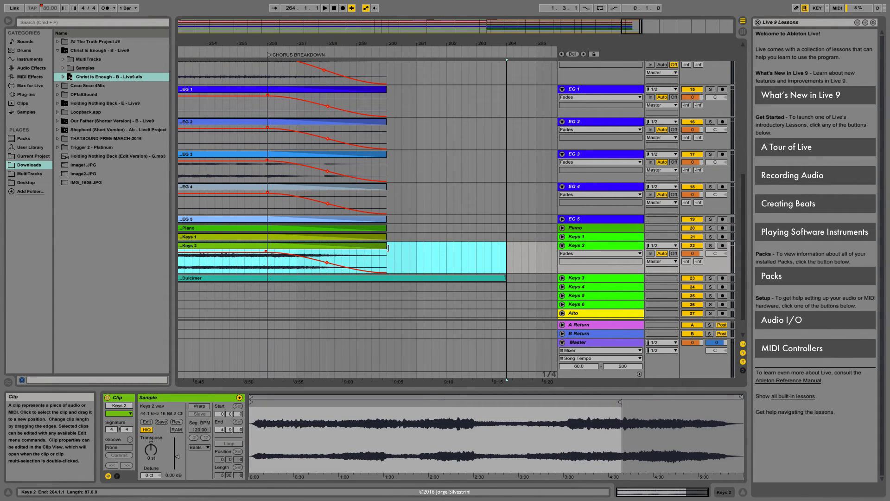
pyautogui.click(562, 245)
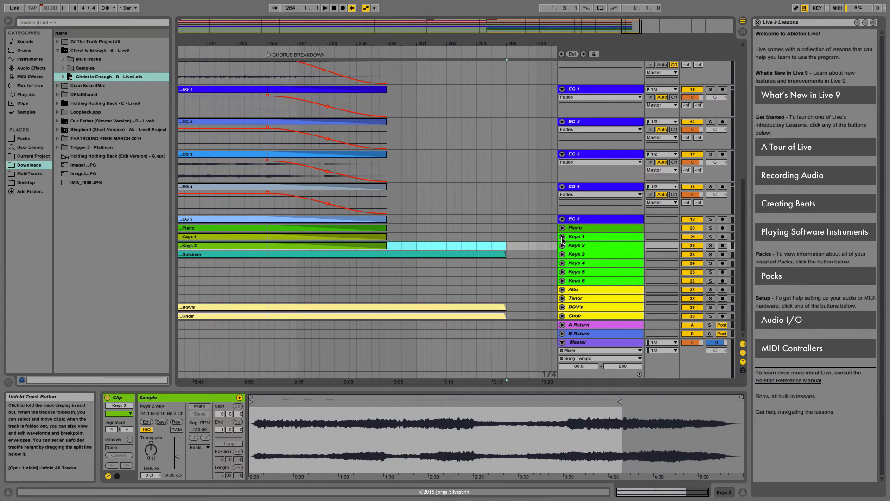
# Trim the Dulcimer clip on the Keys 3 track to bar 260, fade it out from bar 256 and fold the track.
pyautogui.click(562, 254)
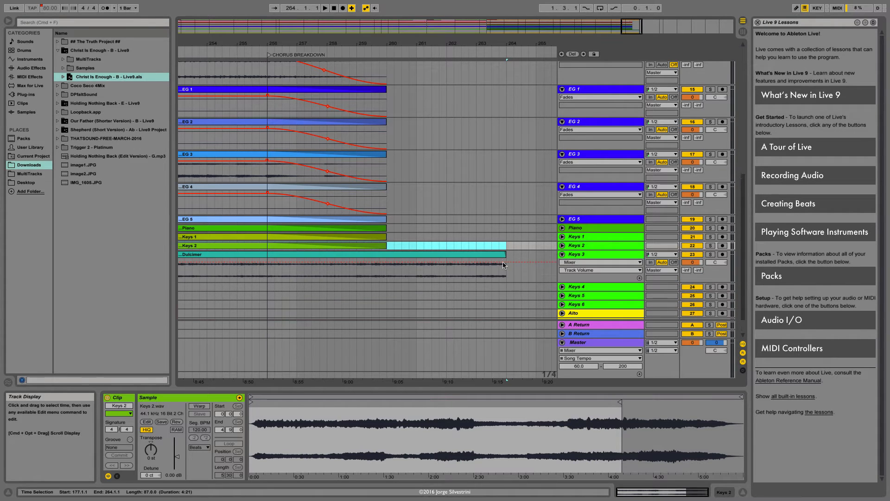
pyautogui.moveTo(506, 254); pyautogui.dragTo(268, 260)
pyautogui.press('alt+super+f')
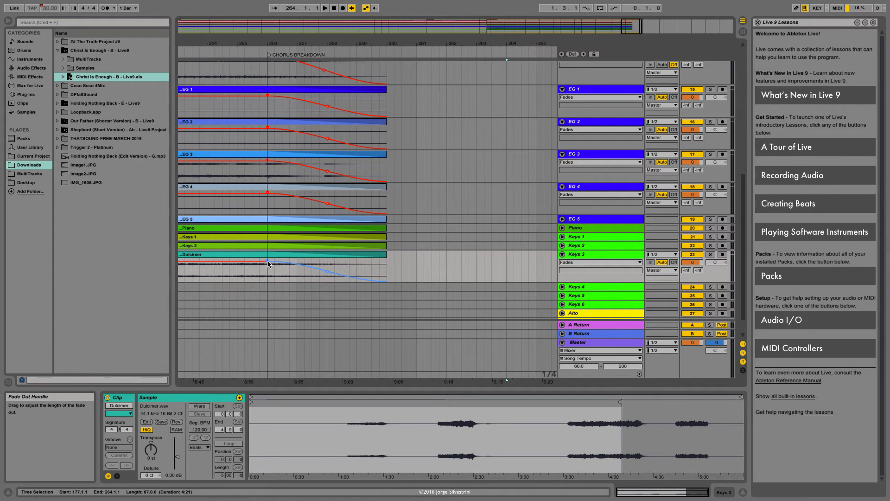
pyautogui.click(562, 254)
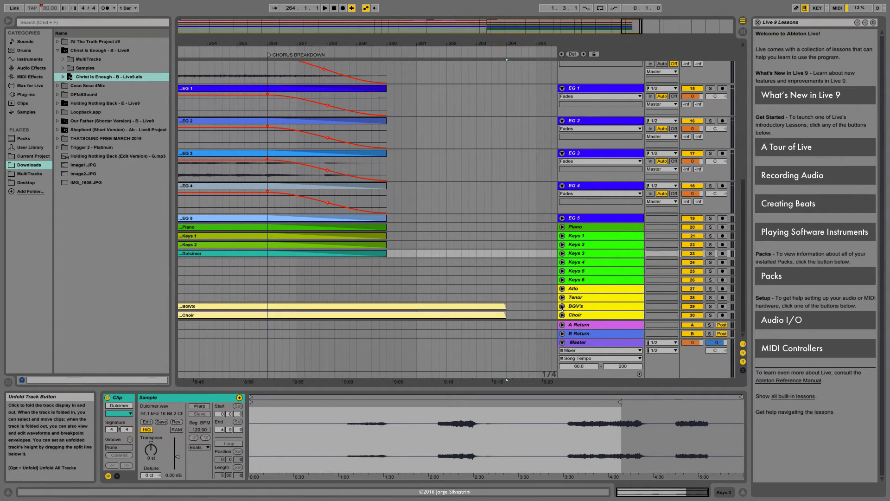
# Trim the BGVS clip's end to bar 260, fade it out from bar 256 and fold the track.
pyautogui.click(562, 306)
pyautogui.click(461, 276)
pyautogui.moveTo(499, 277); pyautogui.dragTo(268, 283)
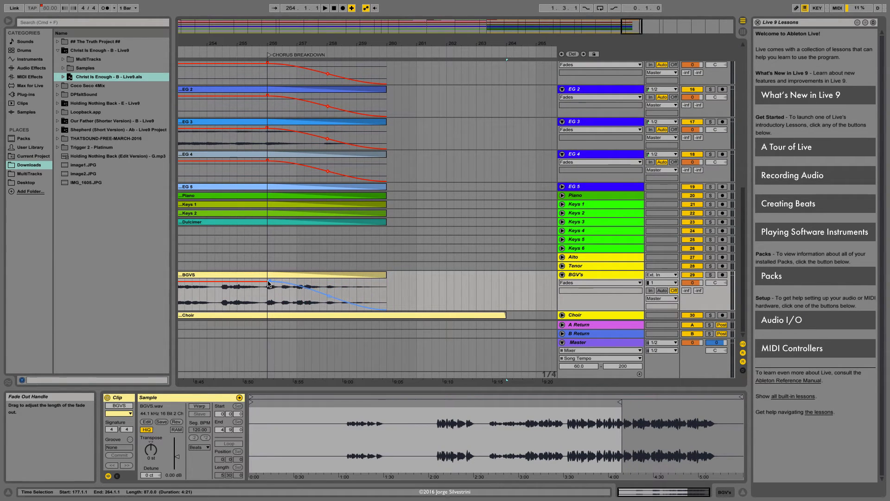
pyautogui.click(562, 275)
# Trim the Choir clip's end to bar 260, fade it out from about bar 256 and fold the track.
pyautogui.click(562, 283)
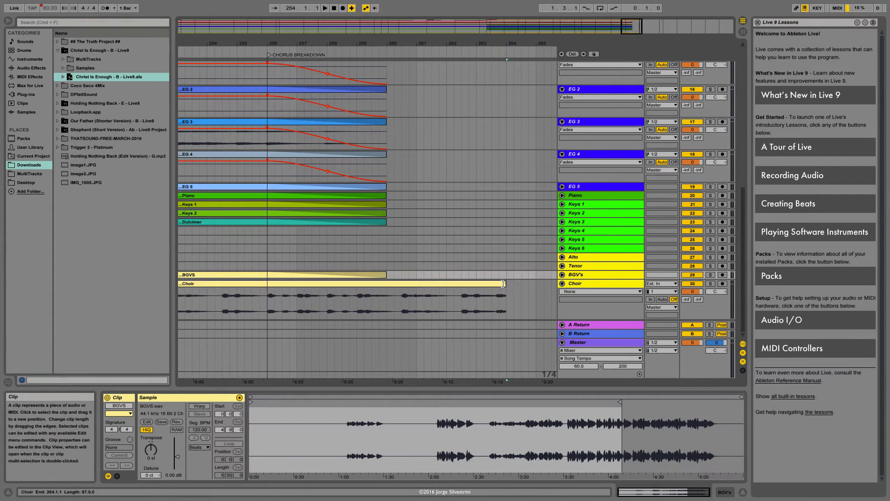
pyautogui.moveTo(505, 284); pyautogui.dragTo(295, 292)
pyautogui.moveTo(387, 290)
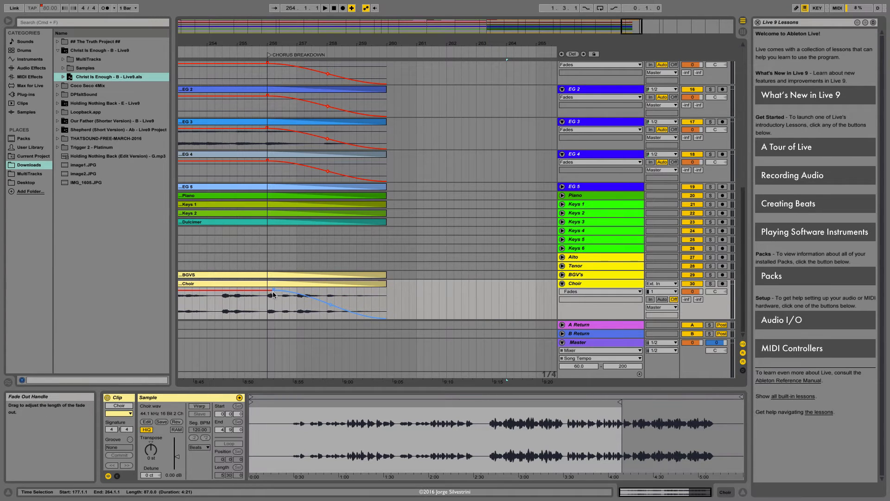
pyautogui.click(562, 284)
pyautogui.scroll(2, 459, 240)
pyautogui.scroll(10, 459, 239)
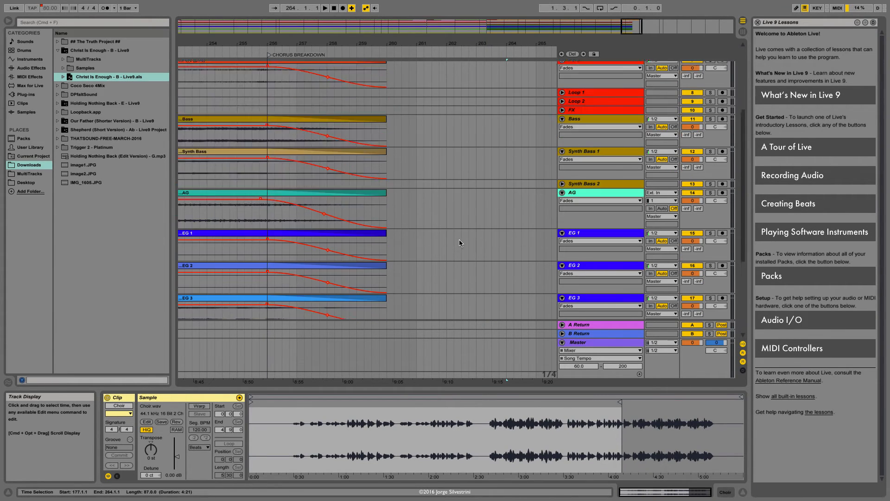
# Fold all tracks in the arrangement at once and clear the track selection.
pyautogui.scroll(-3, 453, 152)
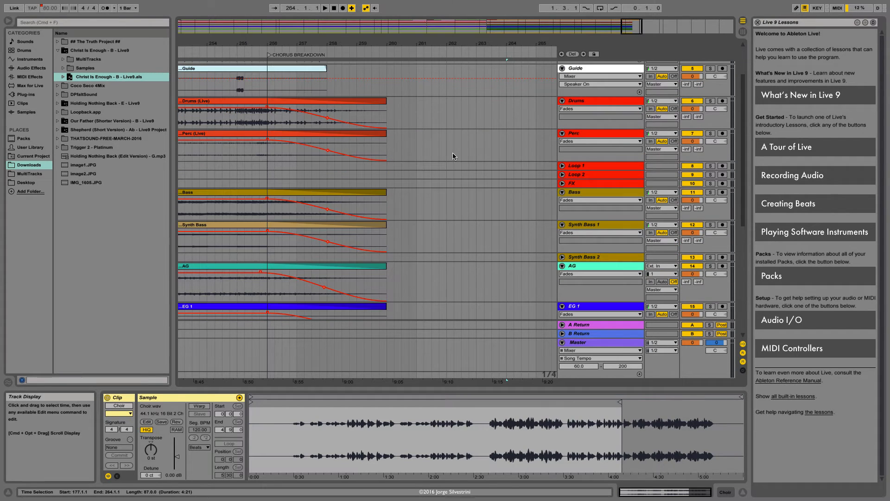
pyautogui.click(596, 68)
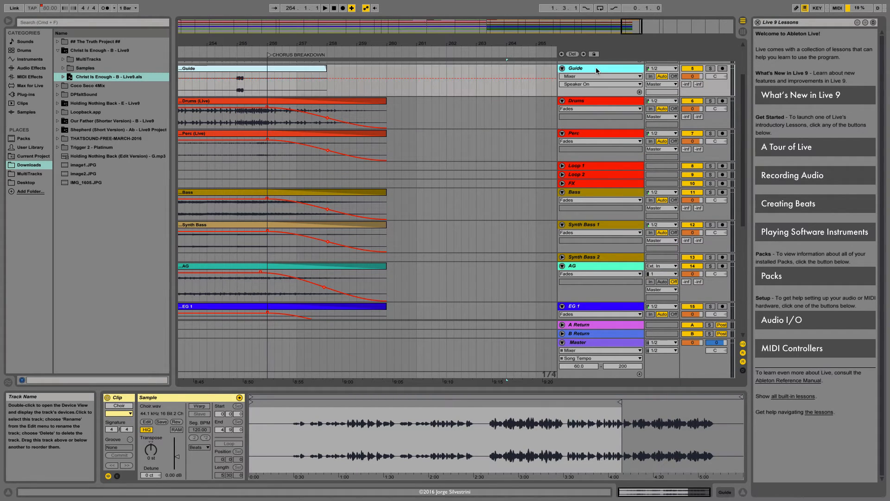
pyautogui.press('super+a')
pyautogui.click(562, 69)
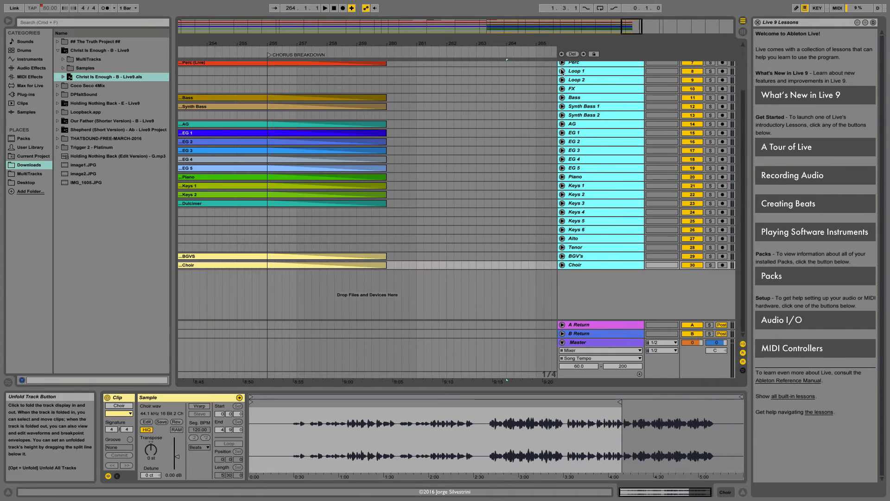
pyautogui.scroll(3, 519, 143)
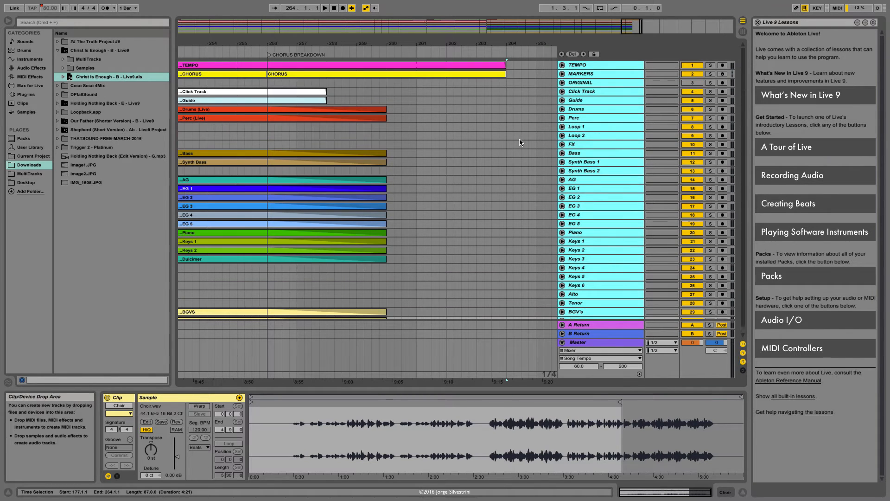
pyautogui.click(479, 138)
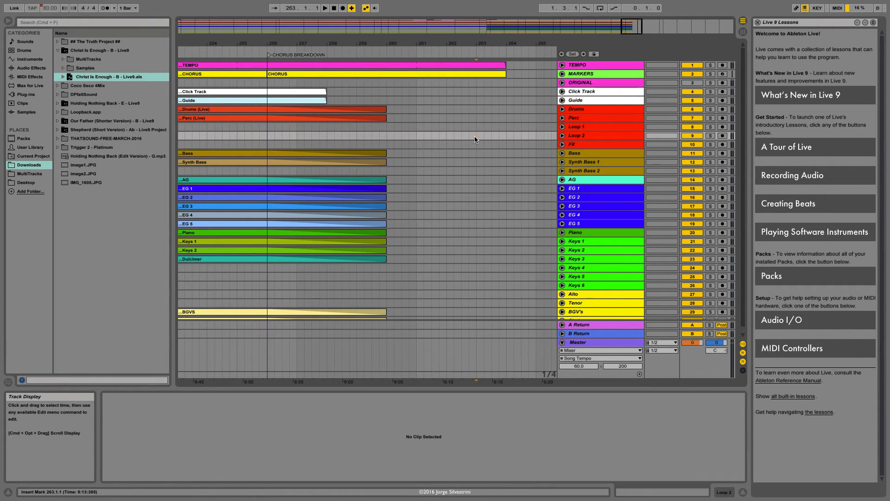
# Delete the leftover break and bridge locators that follow the CHORUS BREAKDOWN locator.
pyautogui.press('-')
pyautogui.press('-')
pyautogui.press('-')
pyautogui.press('-')
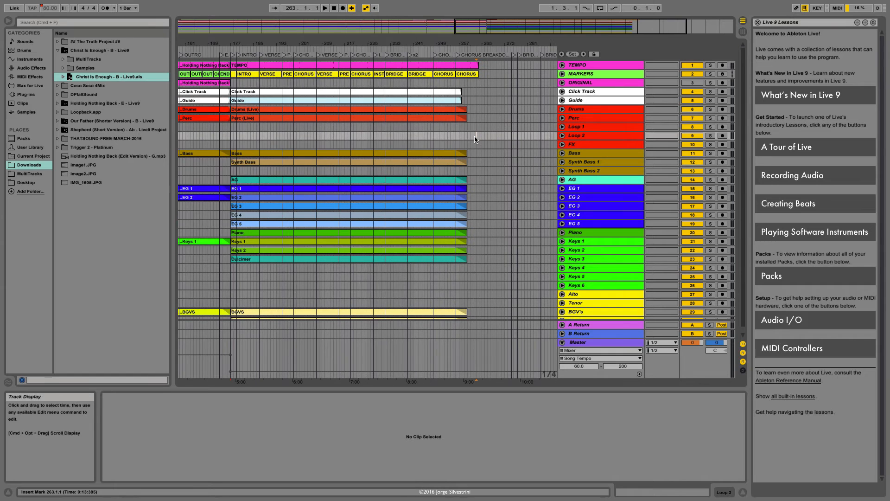
pyautogui.click(514, 56)
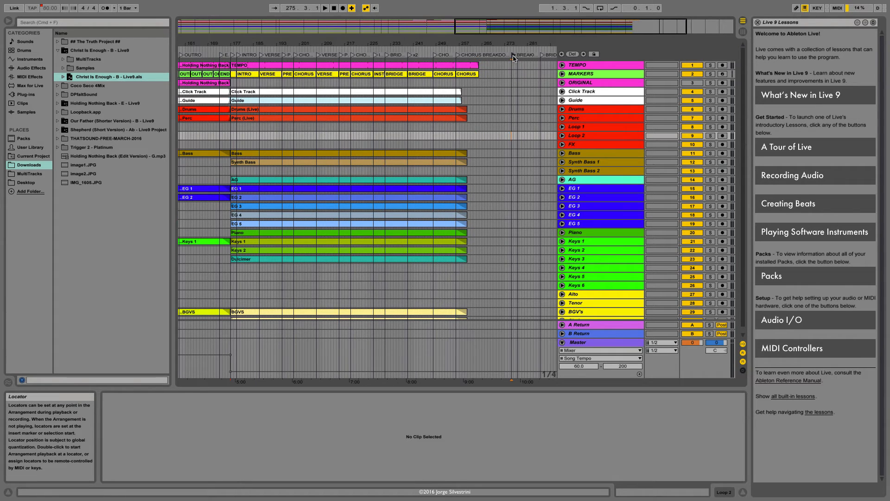
pyautogui.press('Delete')
pyautogui.click(542, 56)
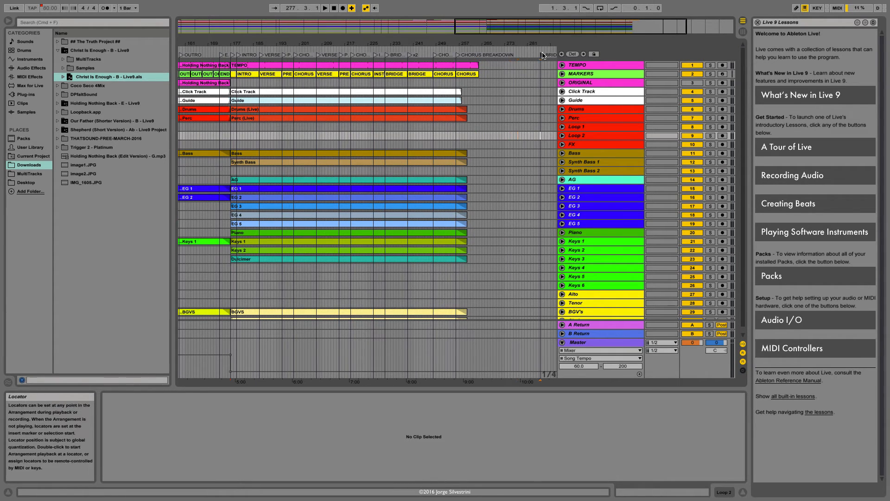
pyautogui.press('Delete')
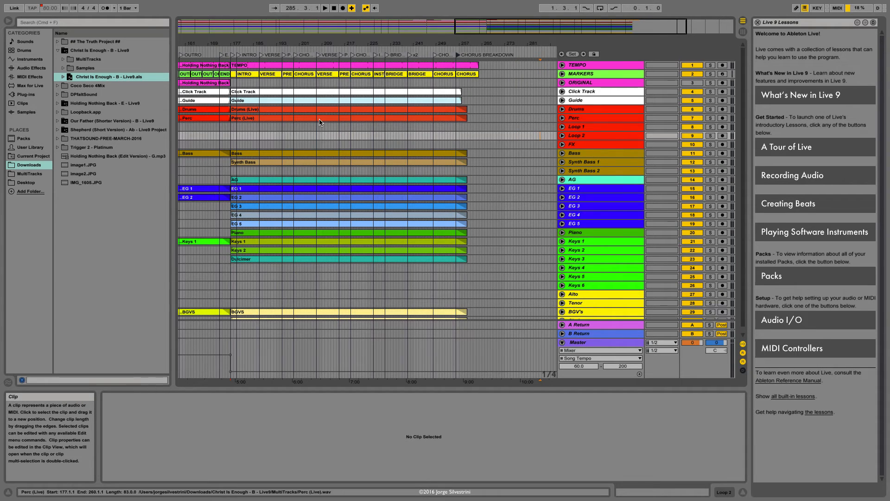
# Delete the last leftover CHORUS locator, near bar 309, in the empty area after the second song.
pyautogui.hscroll(-10, 319, 123)
pyautogui.hscroll(10, 360, 129)
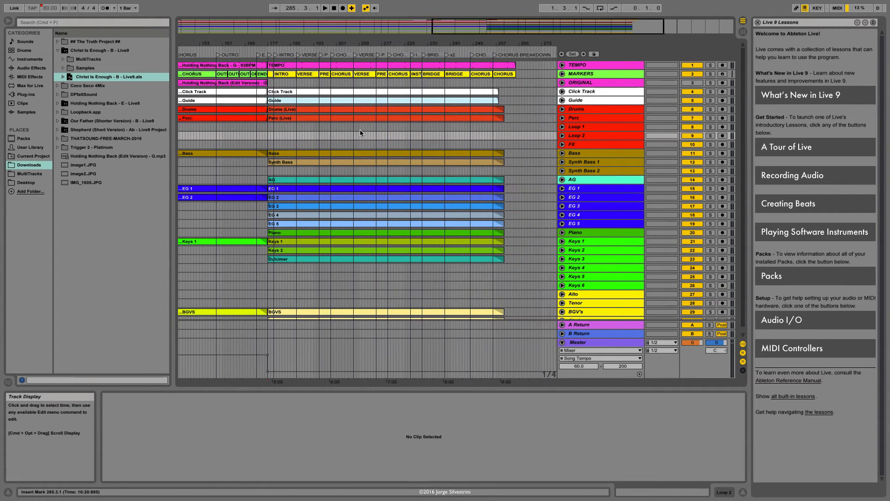
pyautogui.press('-')
pyautogui.press('-')
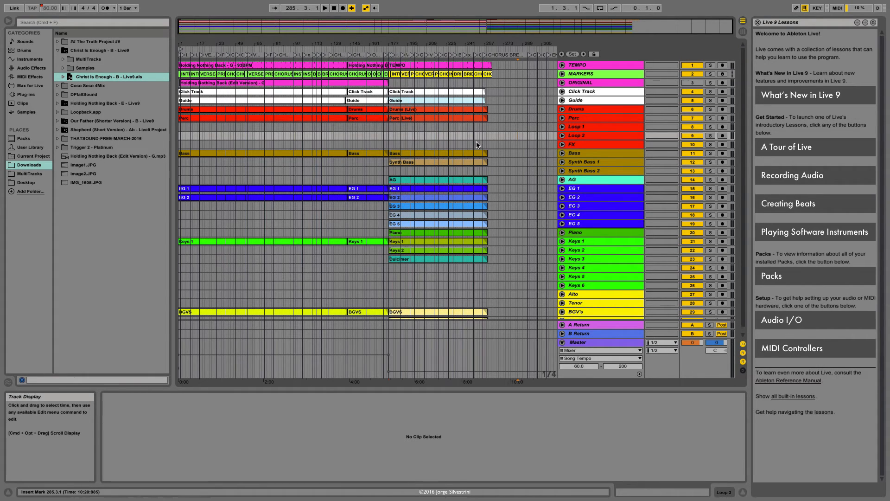
pyautogui.click(517, 77)
pyautogui.scroll(-1, 519, 79)
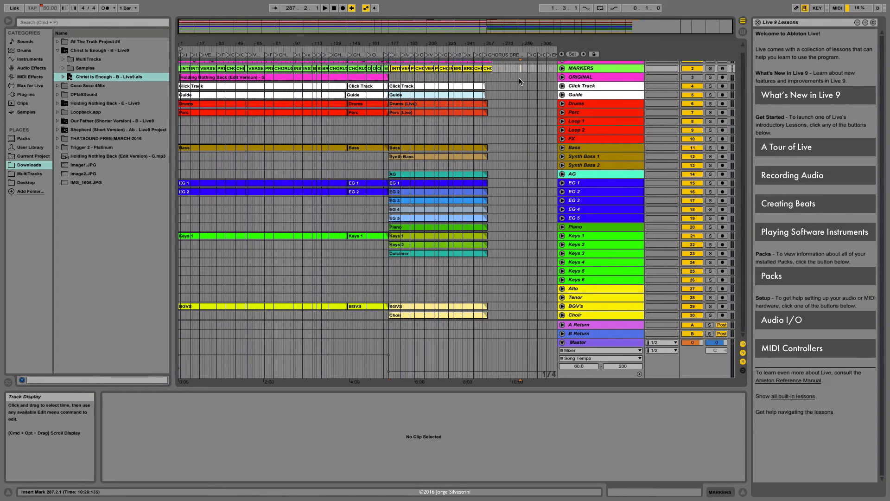
pyautogui.press('+')
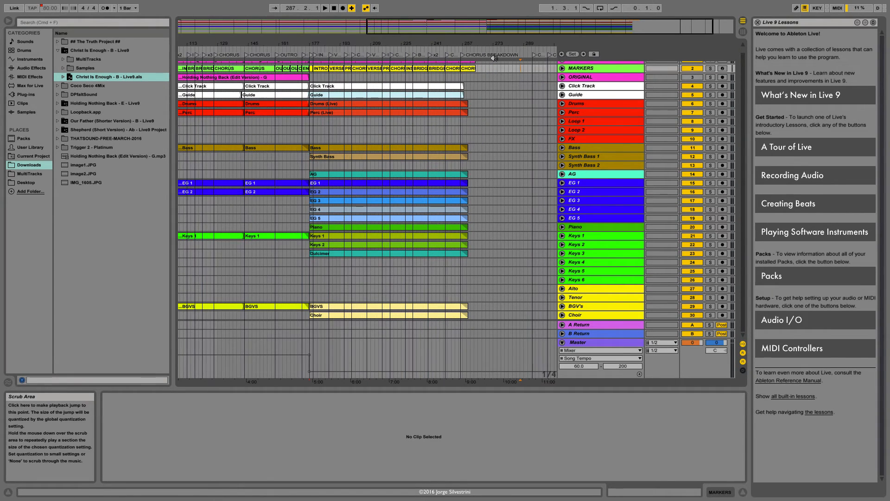
pyautogui.press('+')
pyautogui.scroll(1, 515, 118)
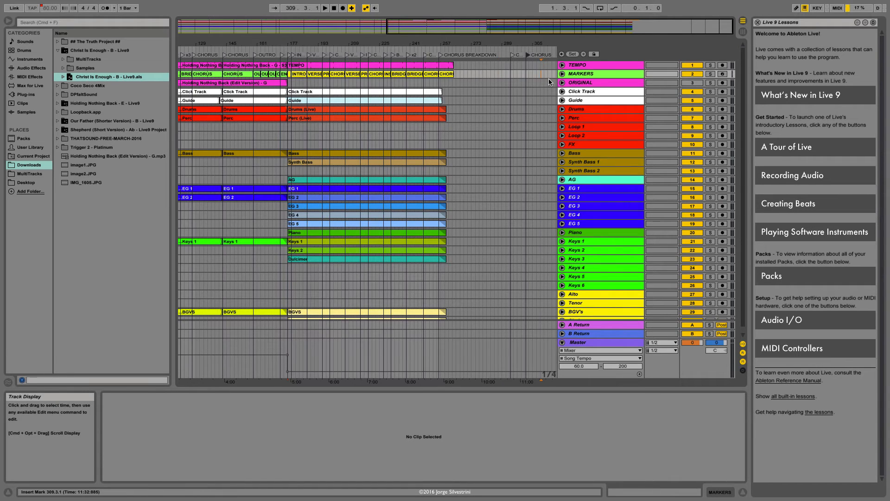
pyautogui.press('Delete')
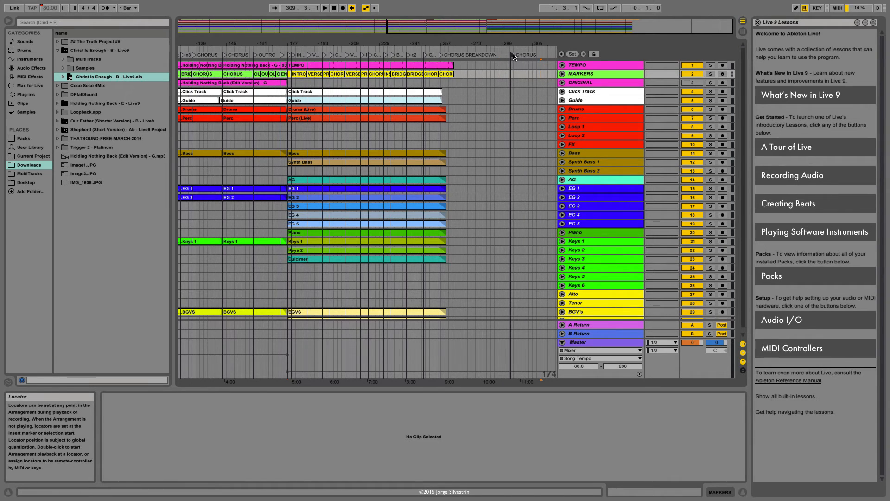
# Move the remaining CHORUS locator after the second song to bar 301.
pyautogui.moveTo(513, 55); pyautogui.dragTo(515, 56)
pyautogui.scroll(6, 517, 60)
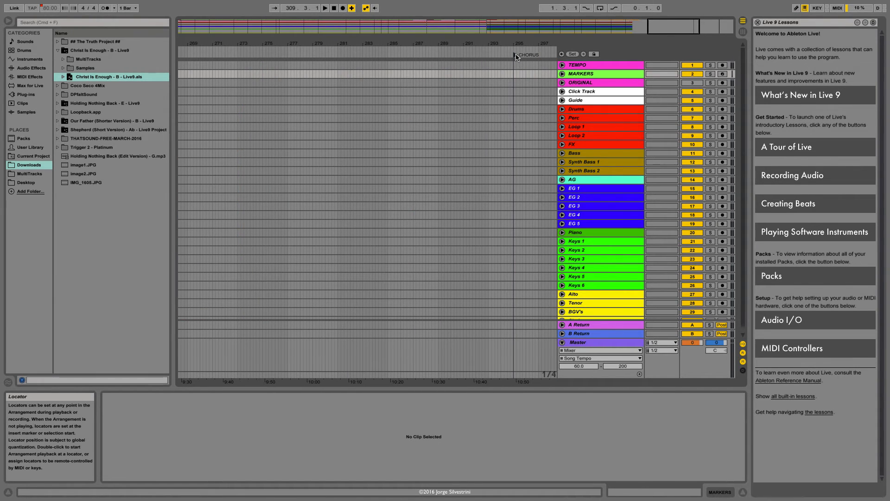
pyautogui.moveTo(517, 58)
pyautogui.mouseDown()
pyautogui.moveTo(574, 65)
pyautogui.moveTo(511, 67)
pyautogui.mouseUp()
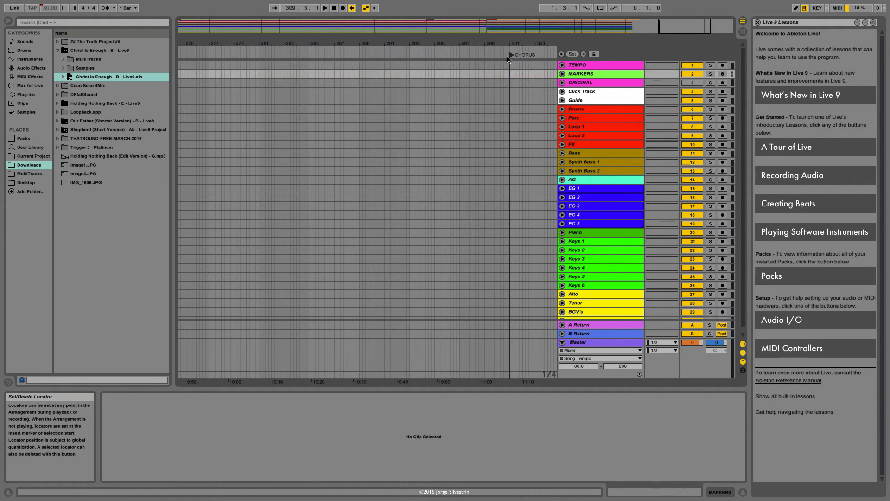
# Rename the locator at bar 301 as Shepherd.
pyautogui.press('super+r')
pyautogui.write('S')
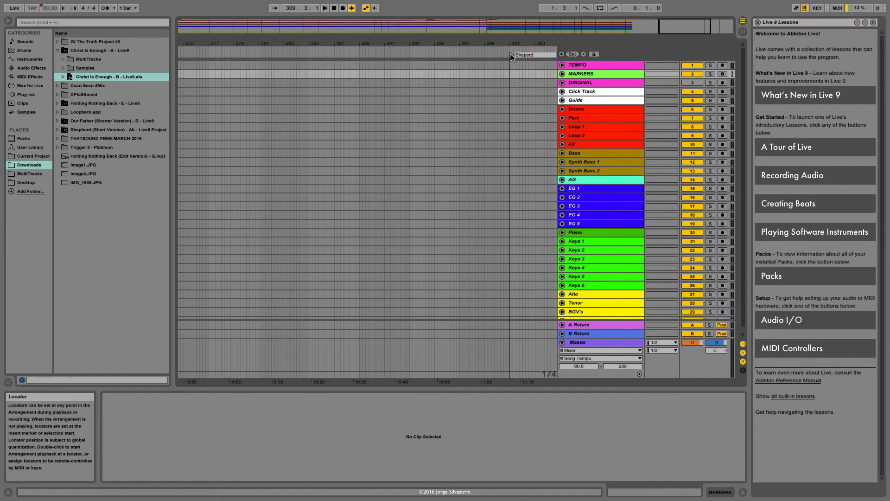
pyautogui.press('Return')
pyautogui.press('super+r')
pyautogui.write('Shep')
pyautogui.press('Return')
# Place the insert marker at 301.1.1 on the TEMPO track, at the Shepherd locator.
pyautogui.click(511, 77)
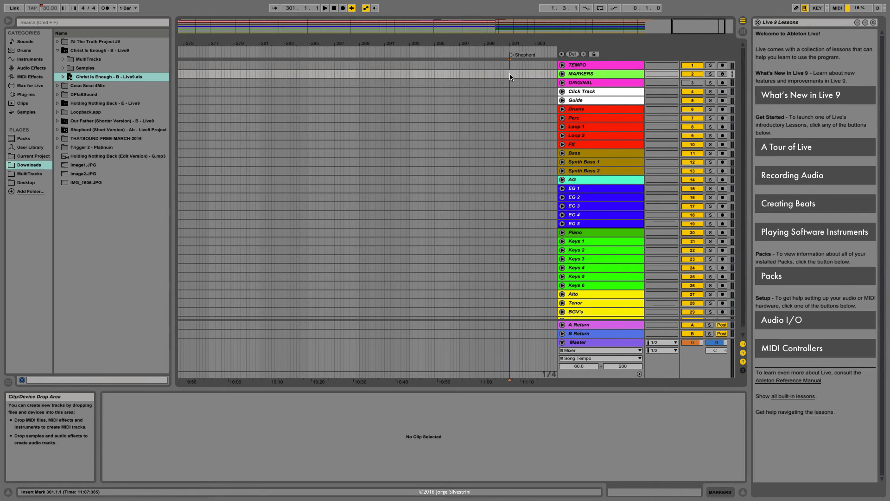
pyautogui.click(510, 65)
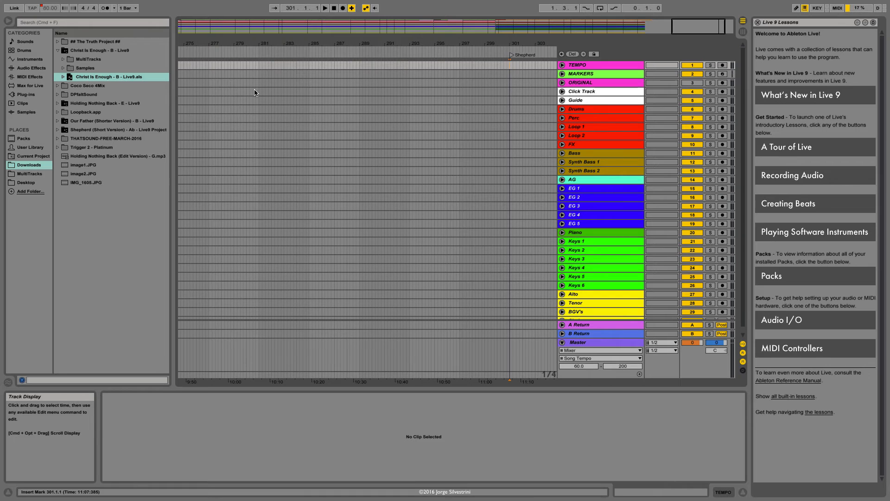
pyautogui.press('-')
pyautogui.press('-')
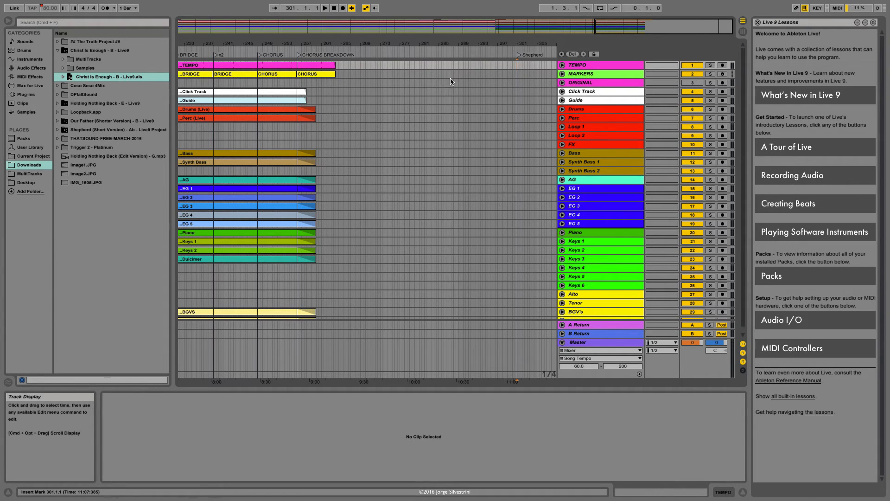
# Map computer key 3 to the Shepherd locator and leave key mapping mode.
pyautogui.click(519, 55)
pyautogui.press('super+k')
pyautogui.hscroll(3, 519, 63)
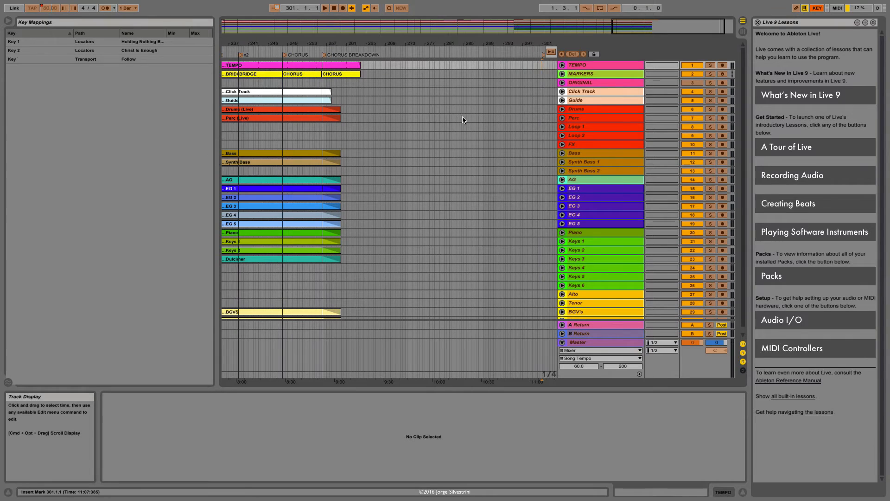
pyautogui.click(519, 55)
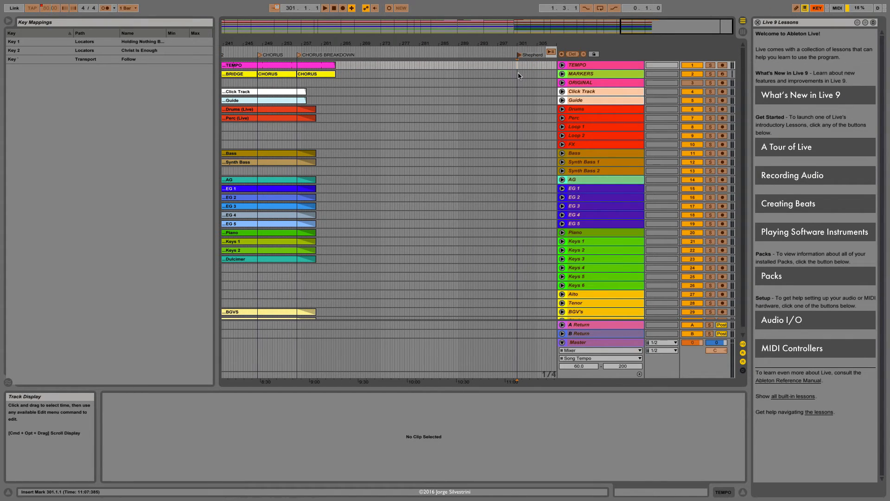
pyautogui.press('3')
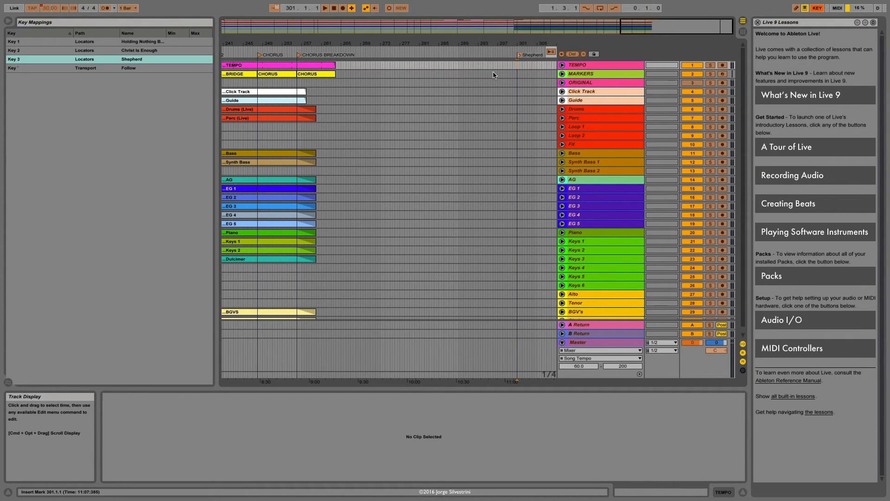
pyautogui.press('super+k')
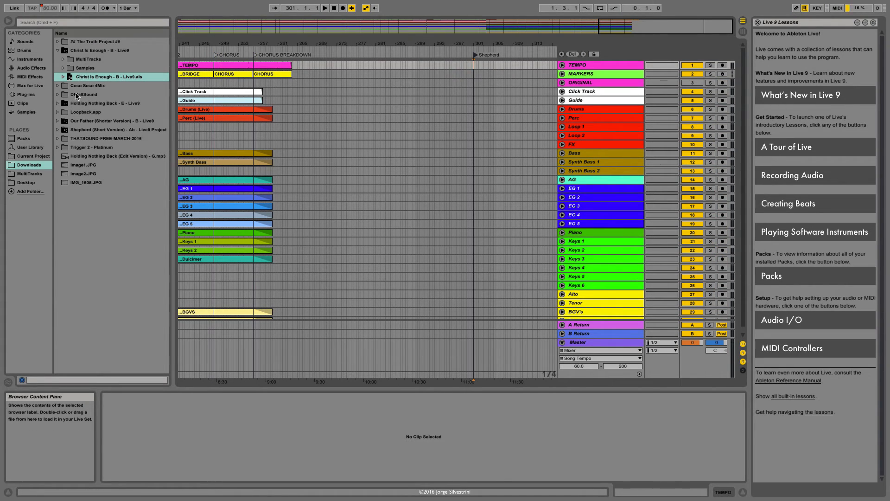
# Open the set Shepherd (Short Version) - Ab - Live9.als and copy all its arrangement clips.
pyautogui.click(82, 130)
pyautogui.doubleClick(83, 130)
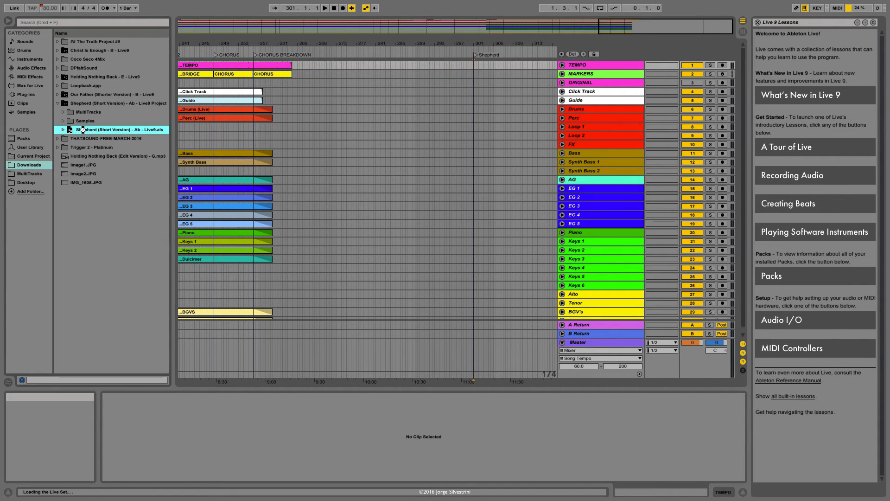
pyautogui.press('super+a')
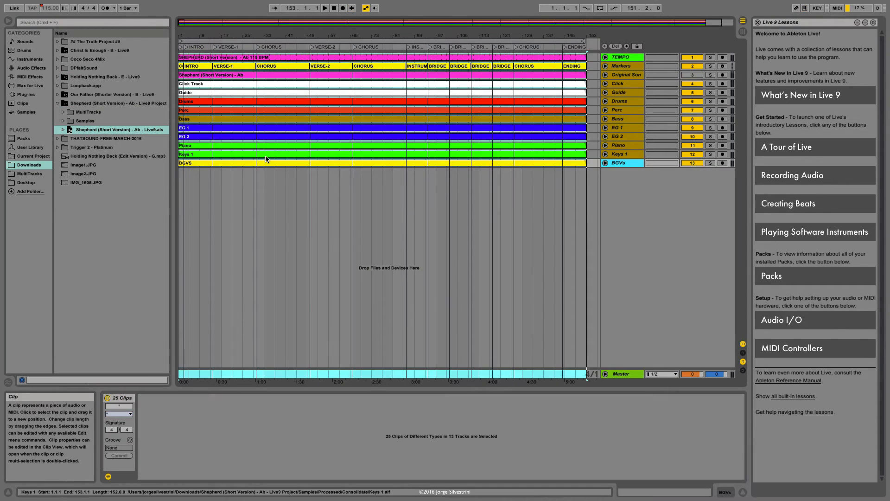
# Reopen the recent set Ableton Weekend Template.als and paste the copied Shepherd arrangement at bar 301 from the TEMPO track down.
pyautogui.click(52, 5)
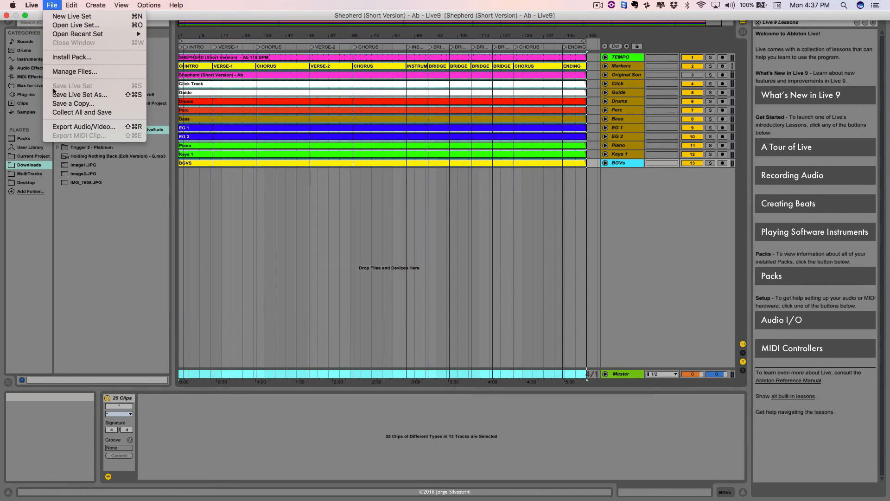
pyautogui.click(48, 3)
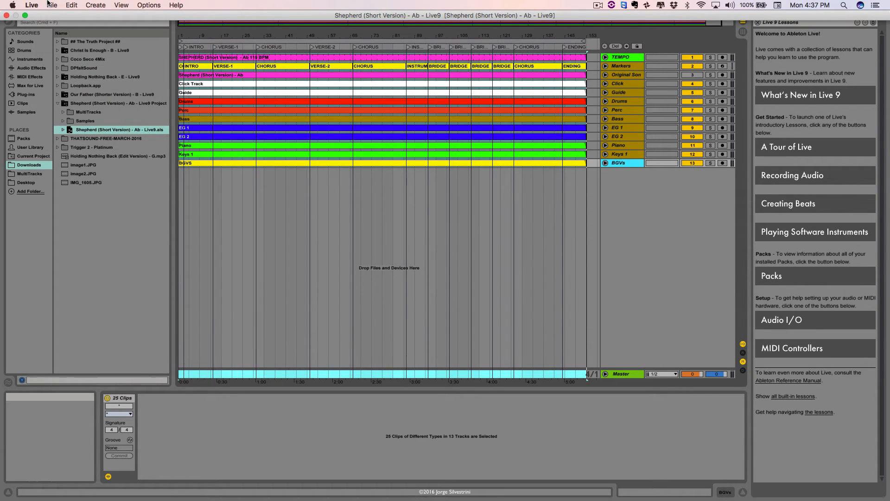
pyautogui.click(52, 4)
pyautogui.moveTo(61, 35)
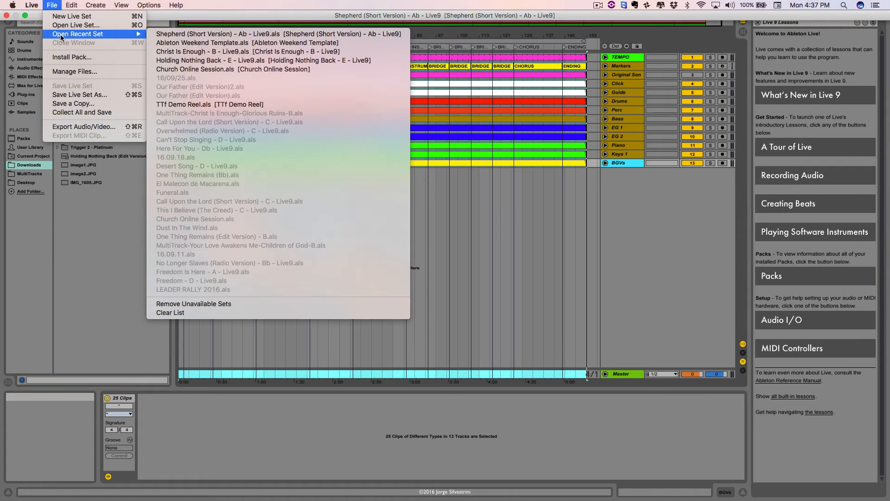
pyautogui.click(167, 43)
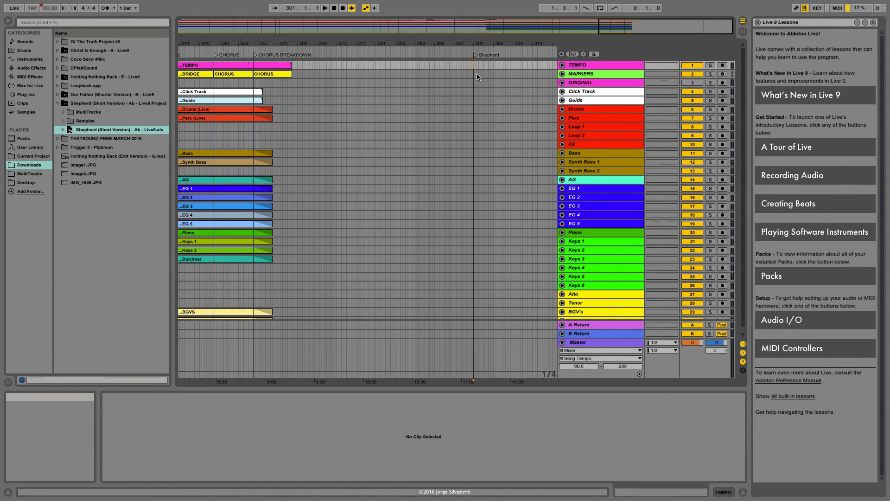
pyautogui.press('super+v')
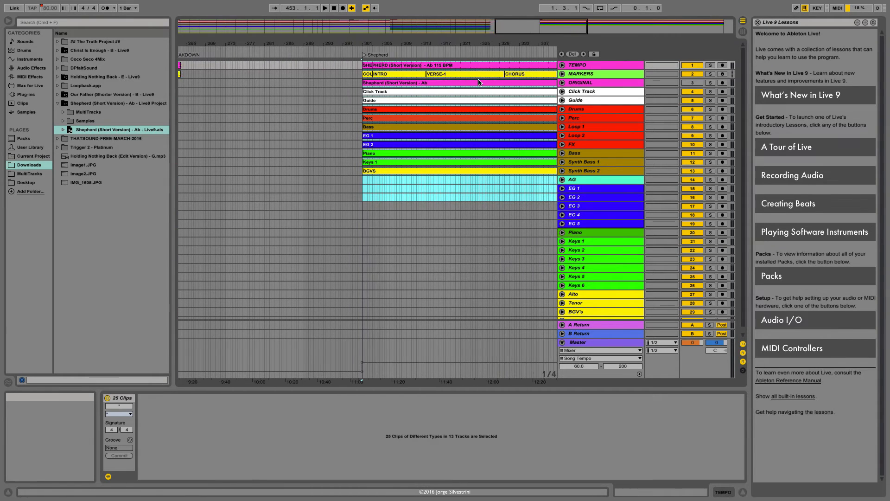
pyautogui.press('z')
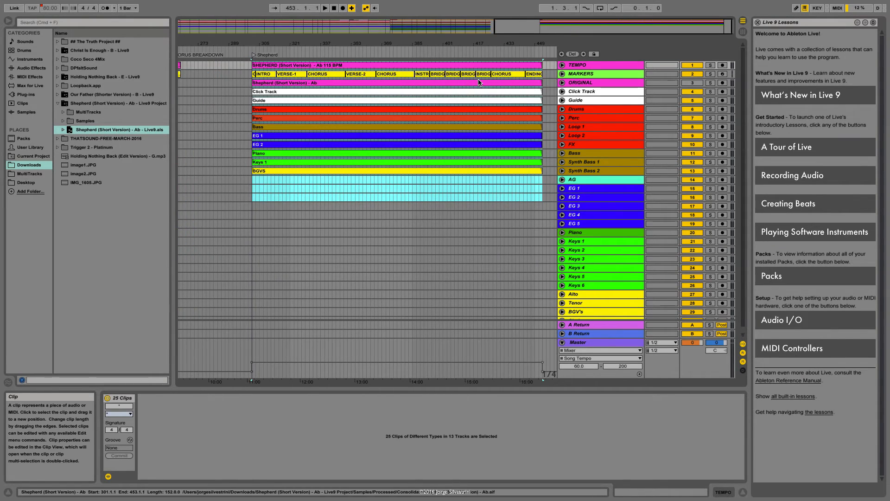
# Add a locator named INTRO at bar 303, at the start of Shepherd's INTRO marker clip.
pyautogui.click(264, 76)
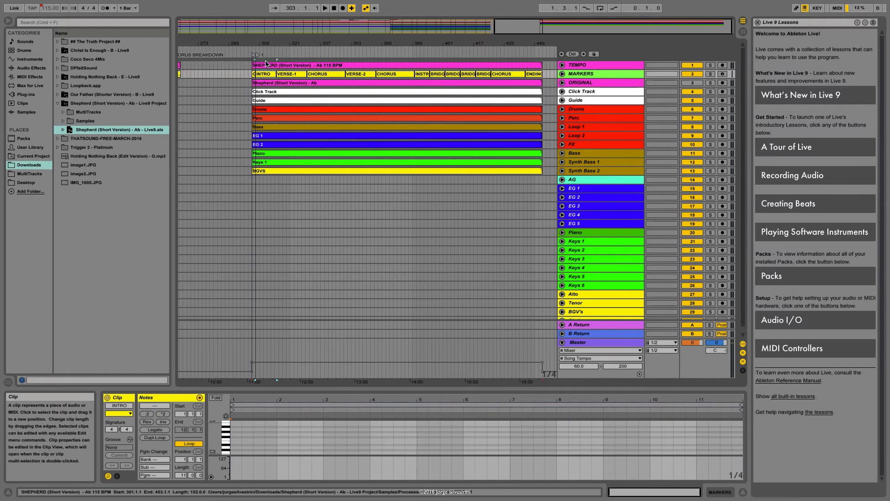
pyautogui.write('INTRO')
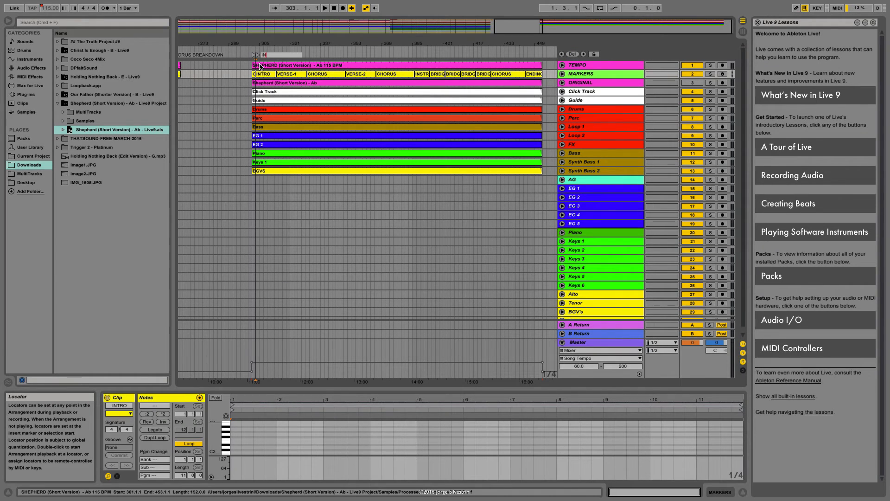
pyautogui.press('Return')
# Add a locator named VERSE at bar 314, at the start of the VERSE-1 marker clip.
pyautogui.click(291, 74)
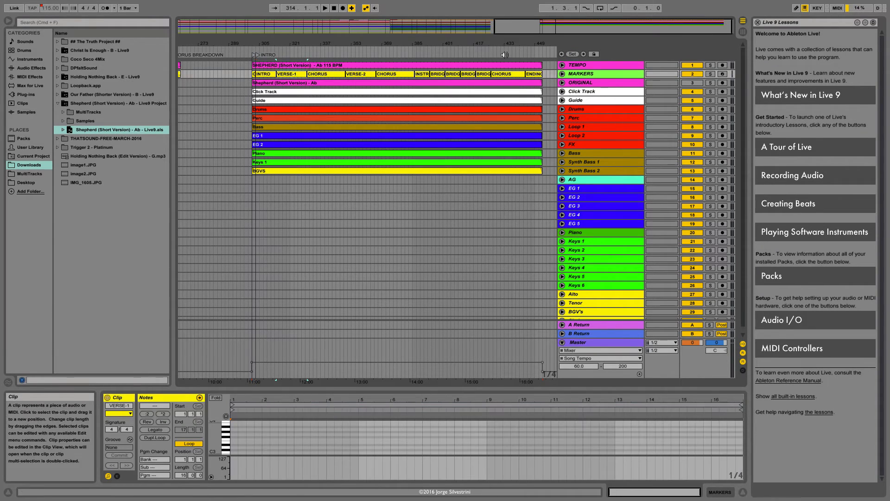
pyautogui.click(572, 54)
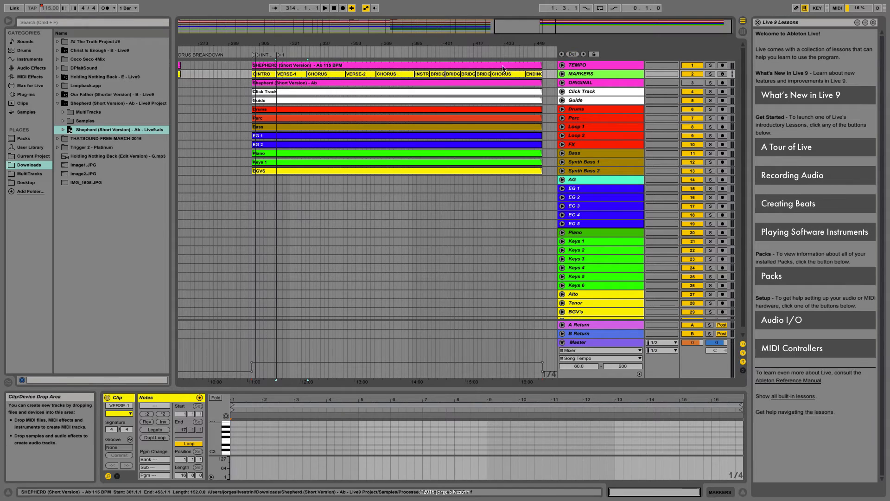
pyautogui.click(279, 55)
pyautogui.hotkey('ctrl', 'r')
pyautogui.write('VERSE')
pyautogui.press('Return')
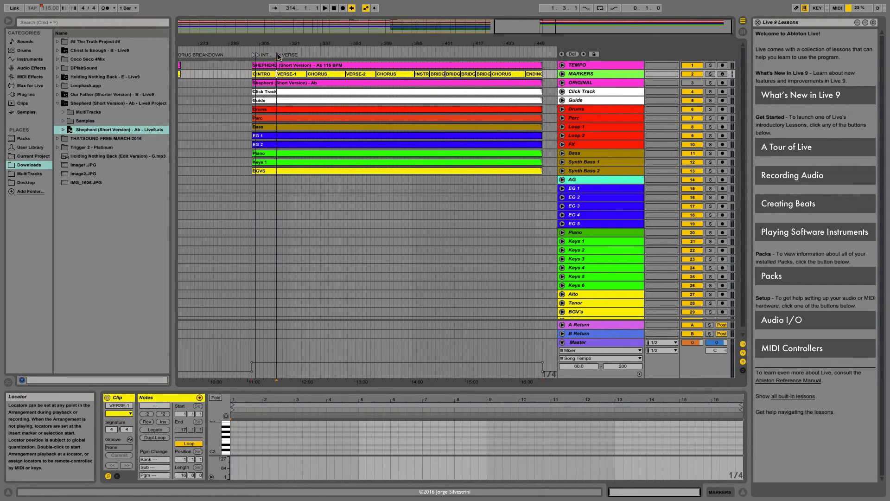
# Add a locator named CHORUS at bar 330, at the start of Shepherd's first CHORUS marker clip.
pyautogui.click(334, 74)
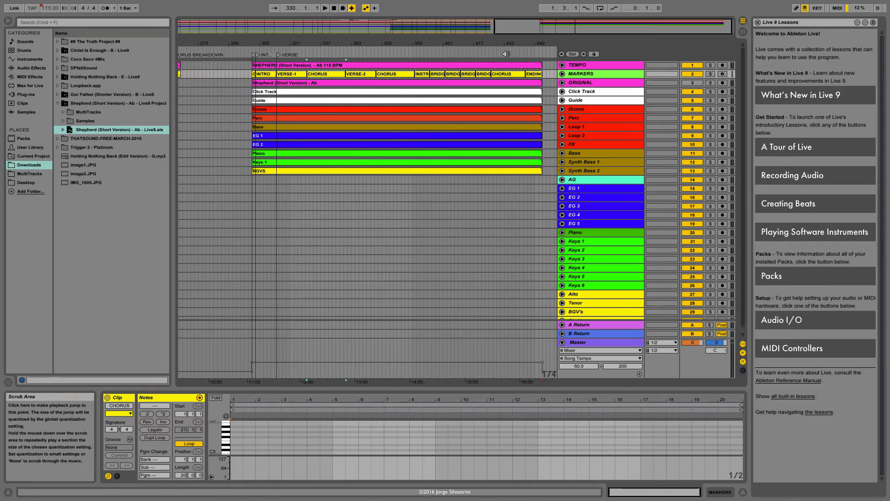
pyautogui.click(572, 55)
pyautogui.click(309, 56)
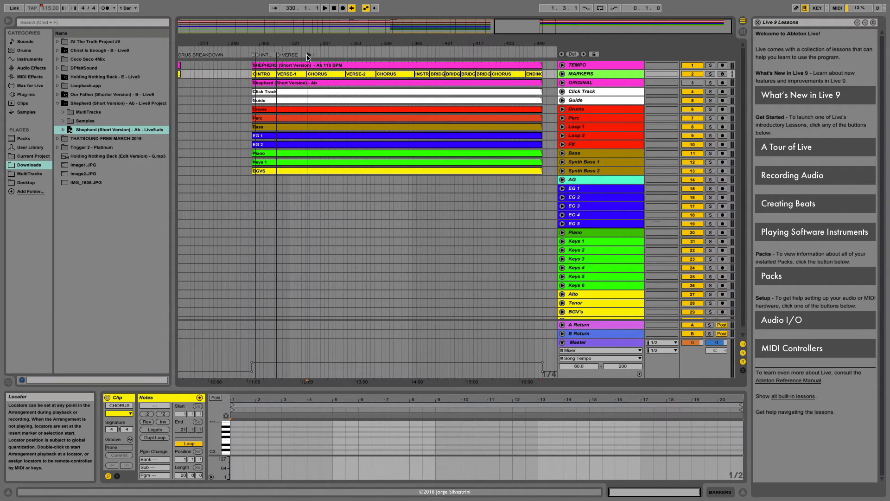
pyautogui.hotkey('ctrl', 'r')
pyautogui.write('CHORUS')
pyautogui.press('Return')
pyautogui.click(572, 54)
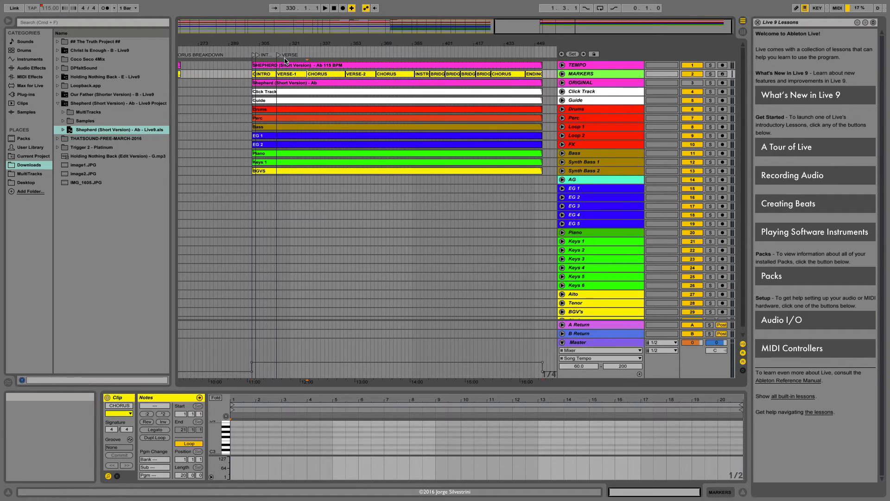
pyautogui.hotkey('ctrl', 'z')
# Add a locator named VERSE at bar 350, at the start of the VERSE-2 marker clip.
pyautogui.click(356, 74)
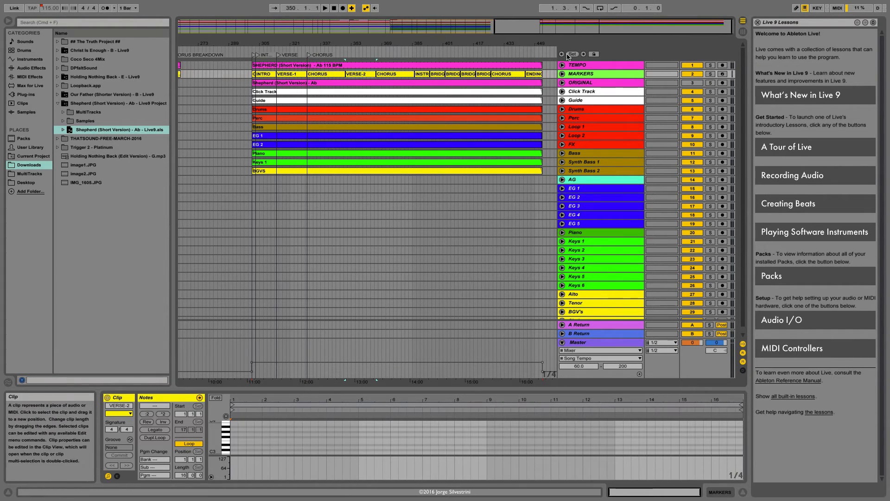
pyautogui.click(572, 54)
pyautogui.hotkey('ctrl', 'r')
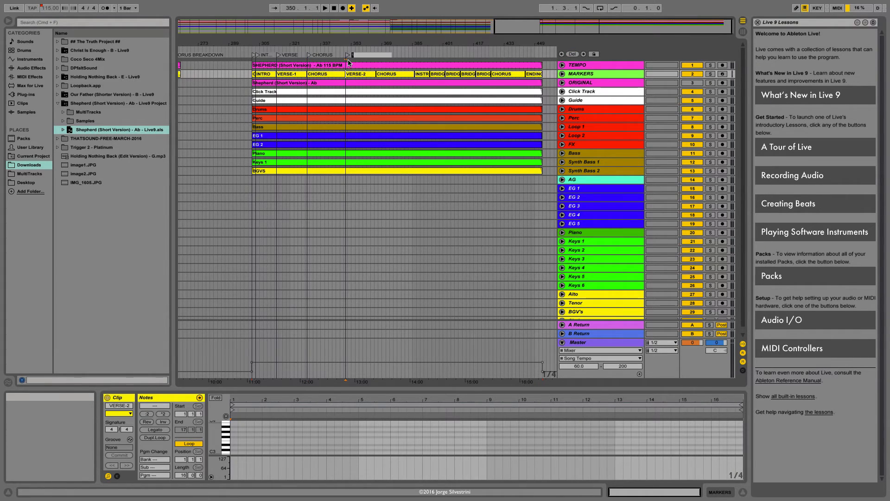
pyautogui.write('VERSE')
pyautogui.press('Return')
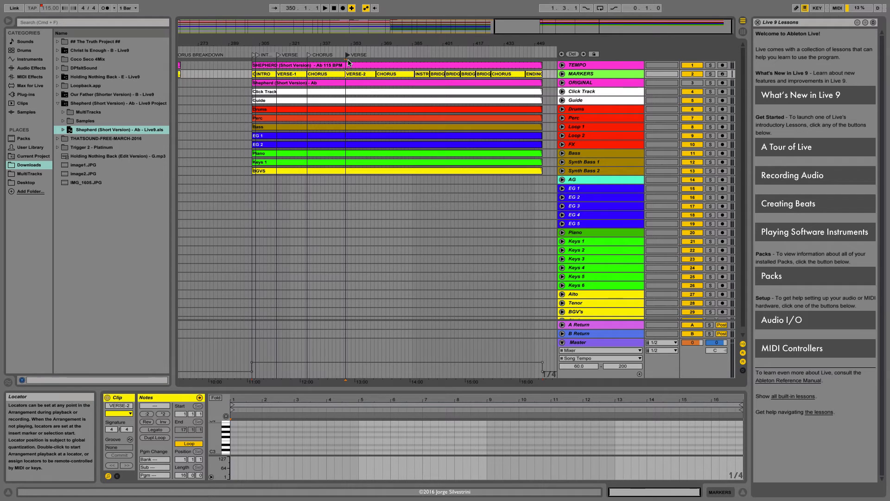
# Add a locator named CHORUS at bar 366, at the start of the second CHORUS marker clip.
pyautogui.click(386, 74)
pyautogui.click(573, 54)
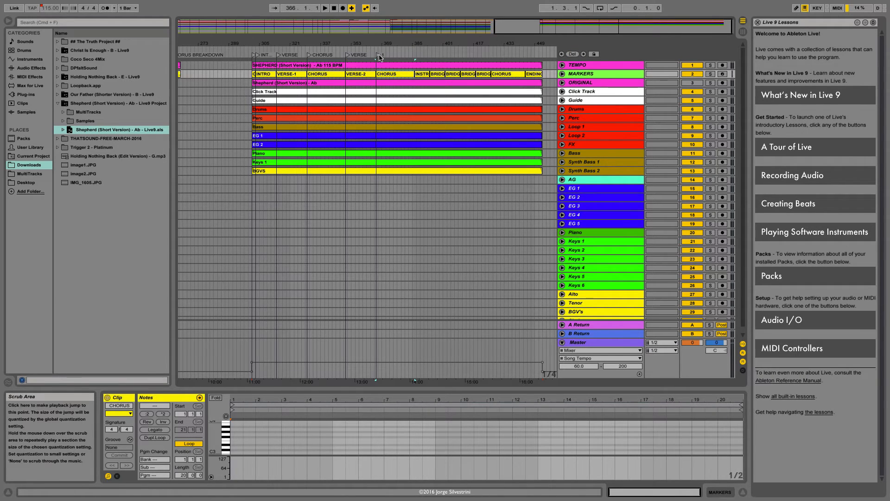
pyautogui.hotkey('ctrl', 'r')
pyautogui.write('CHORUS')
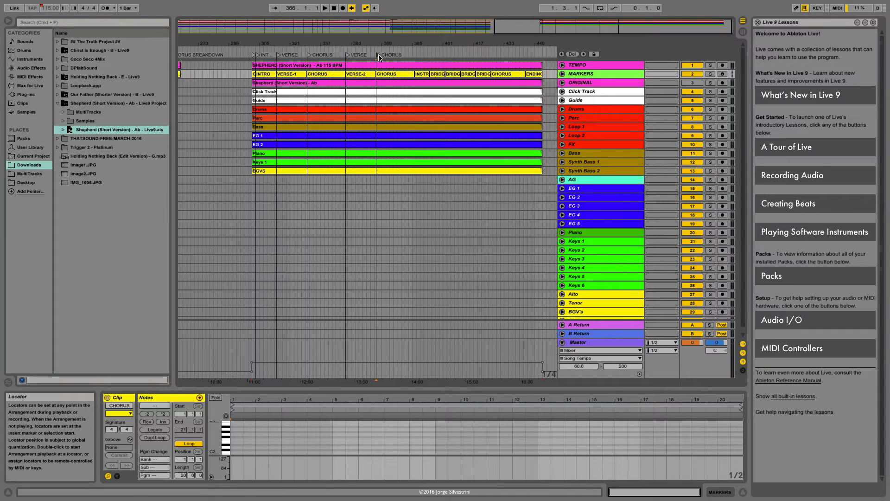
pyautogui.press('Return')
# Add a locator named INSTRUMENTAL at bar 386, at the start of the instrumental marker clip.
pyautogui.click(422, 74)
pyautogui.click(572, 55)
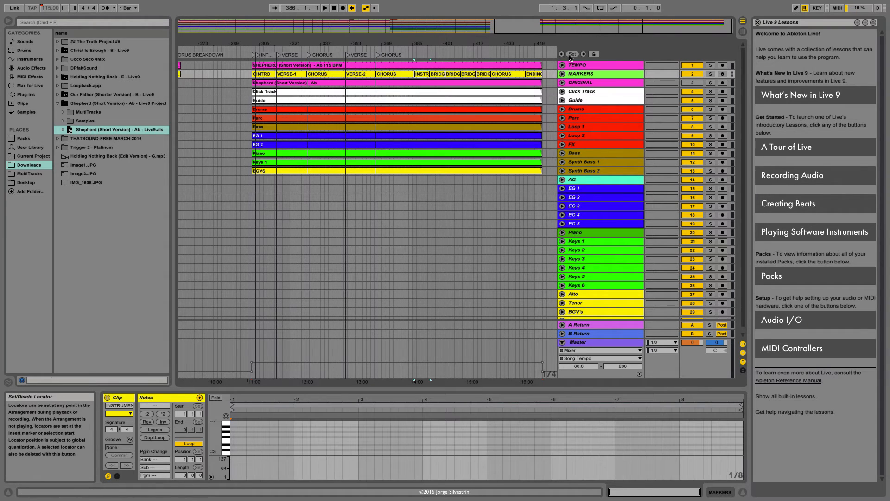
pyautogui.hotkey('ctrl', 'r')
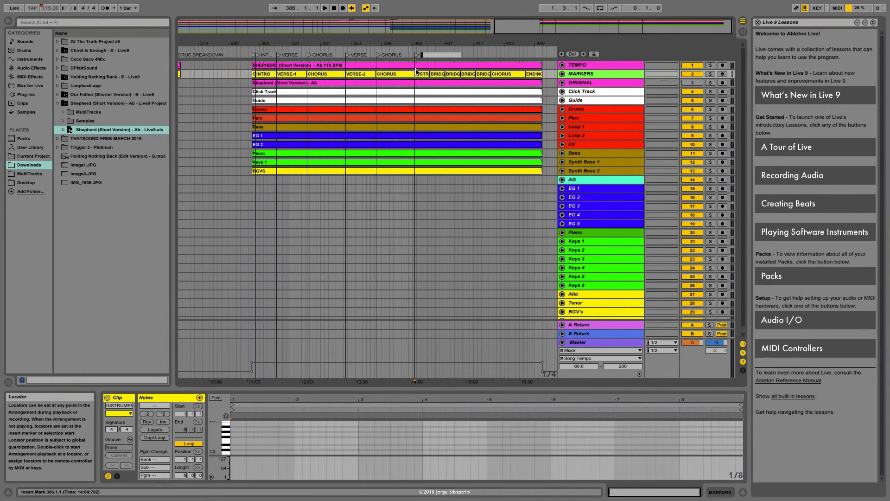
pyautogui.write('INSTRUMENTAL')
pyautogui.press('Return')
# Add a locator named BRIDGE at bar 394, at the start of the first BRIDGE marker clip.
pyautogui.click(436, 74)
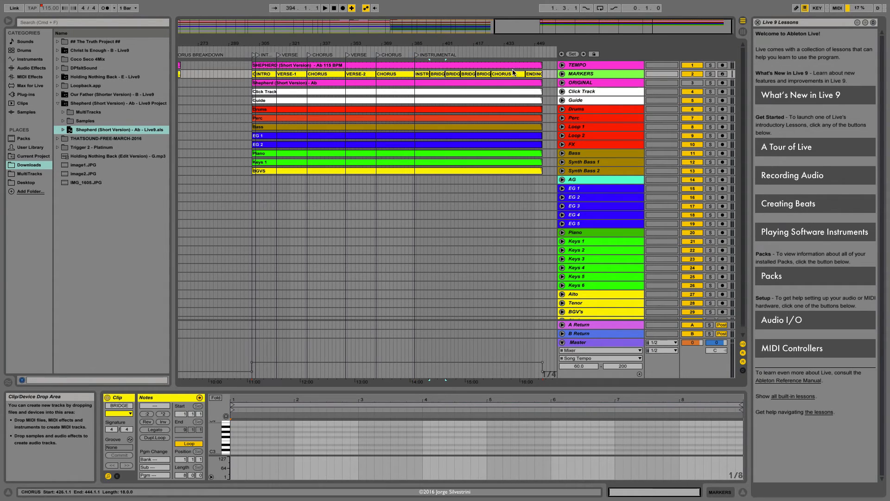
pyautogui.click(572, 54)
pyautogui.hotkey('ctrl', 'r')
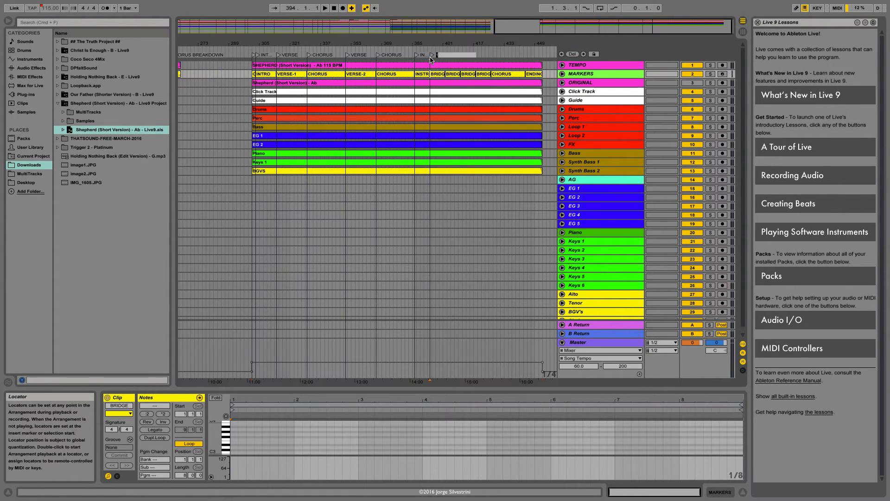
pyautogui.write('BRIDGE')
pyautogui.press('Return')
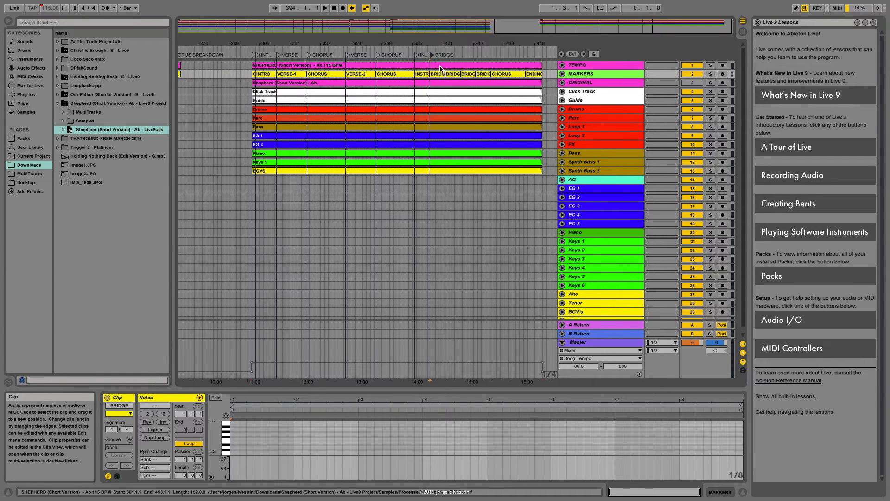
# Add a locator named x2 at bar 402, at the start of the second BRIDGE marker clip.
pyautogui.click(453, 74)
pyautogui.click(573, 54)
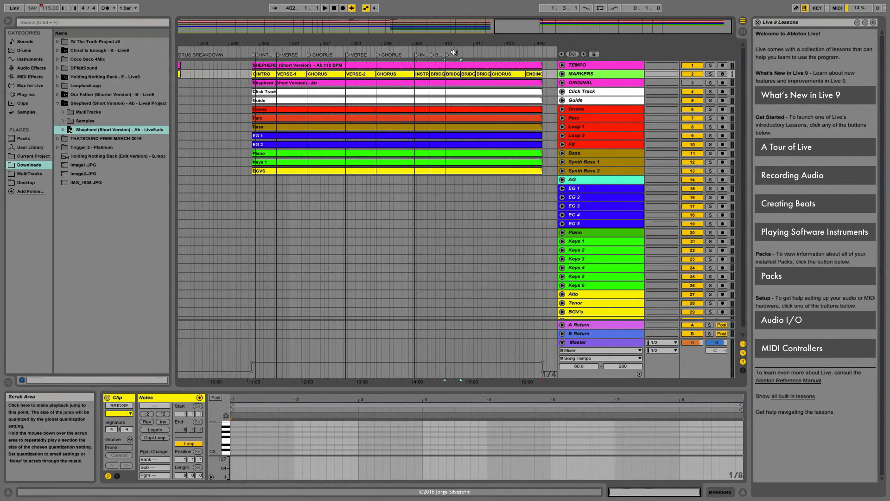
pyautogui.hotkey('ctrl', 'r')
pyautogui.write('x2')
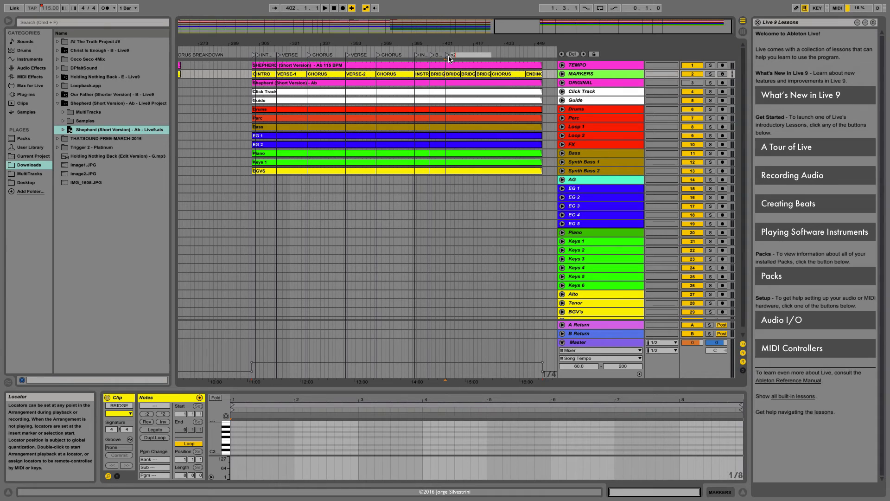
pyautogui.press('Return')
# Add a locator named x3 at bar 410, at the start of the third BRIDGE marker clip.
pyautogui.click(469, 74)
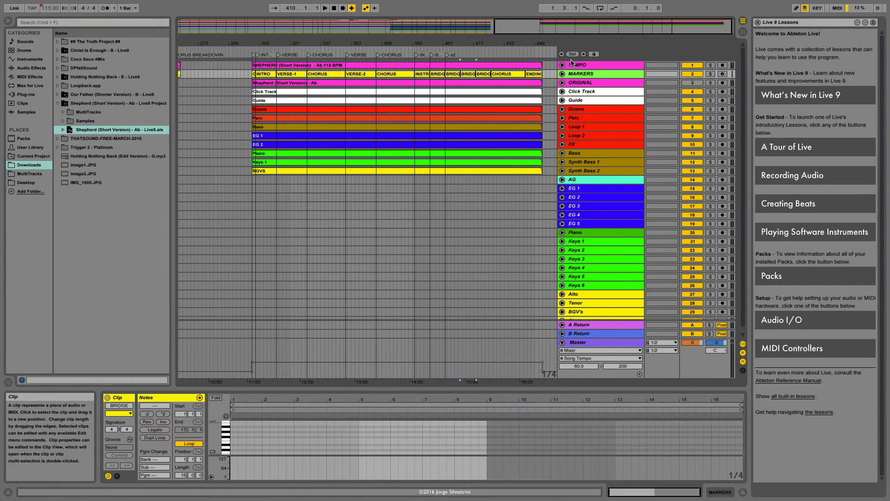
pyautogui.click(572, 54)
pyautogui.hotkey('ctrl', 'r')
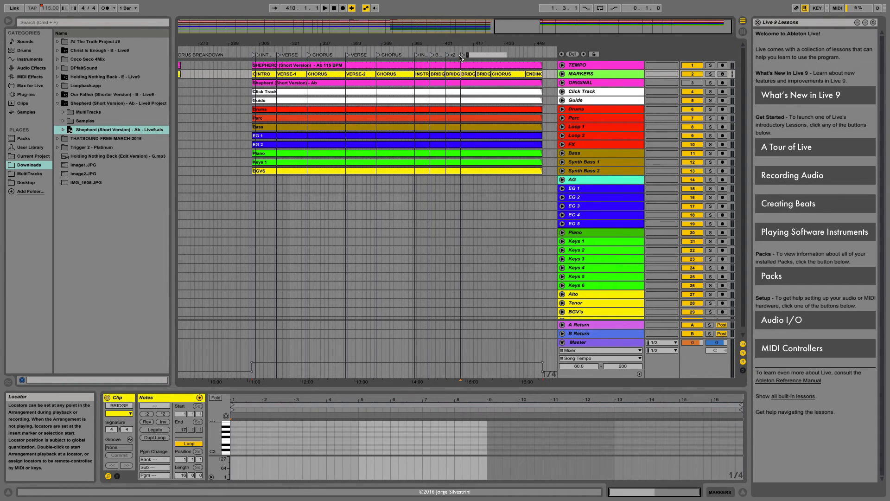
pyautogui.write('x4')
pyautogui.press('Return')
# Add a locator named x4 at bar 418, at the start of the last BRIDGE marker clip.
pyautogui.click(484, 74)
pyautogui.click(574, 55)
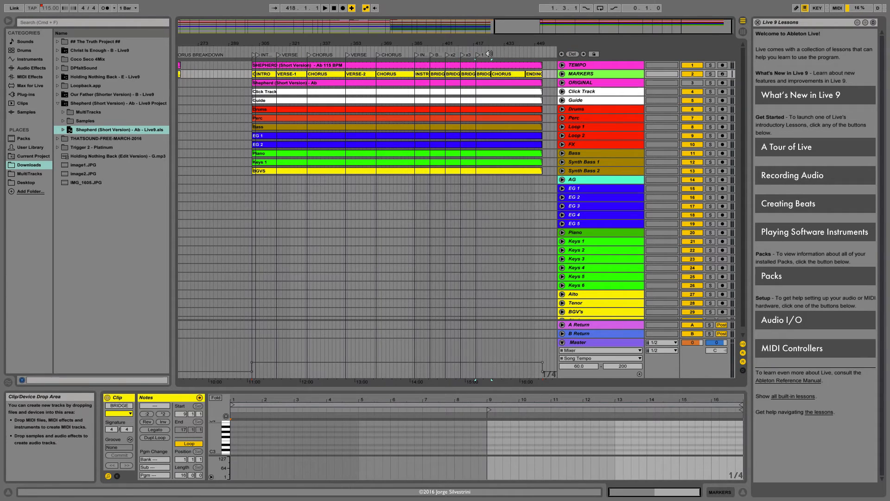
pyautogui.press('super+r')
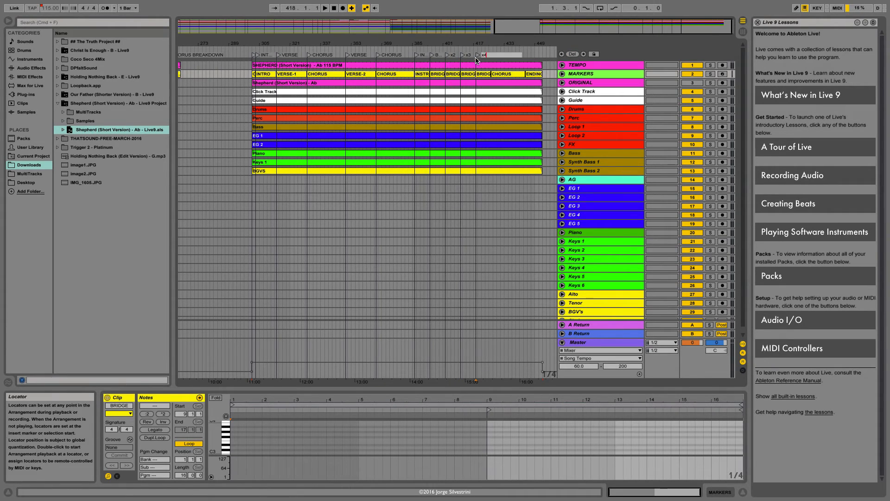
pyautogui.press('Return')
# Add a locator named CHORUS at bar 426, at the start of the final CHORUS marker clip.
pyautogui.click(493, 57)
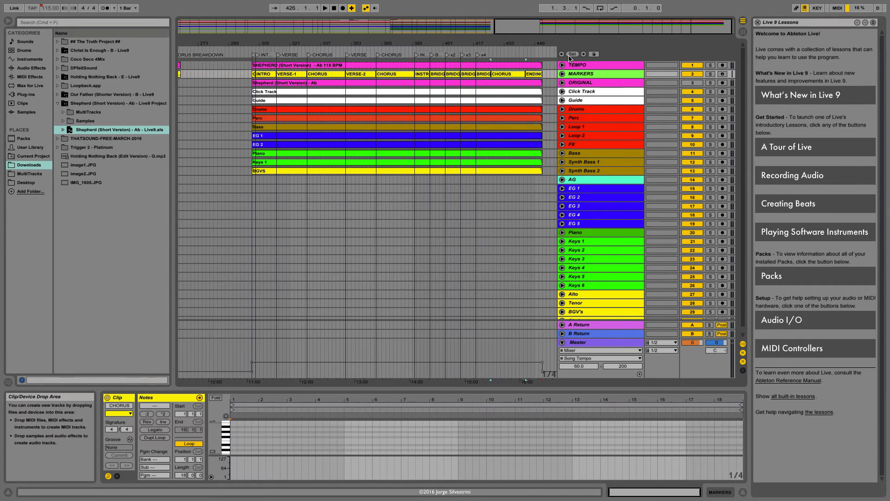
pyautogui.press('super+r')
pyautogui.write('CHO')
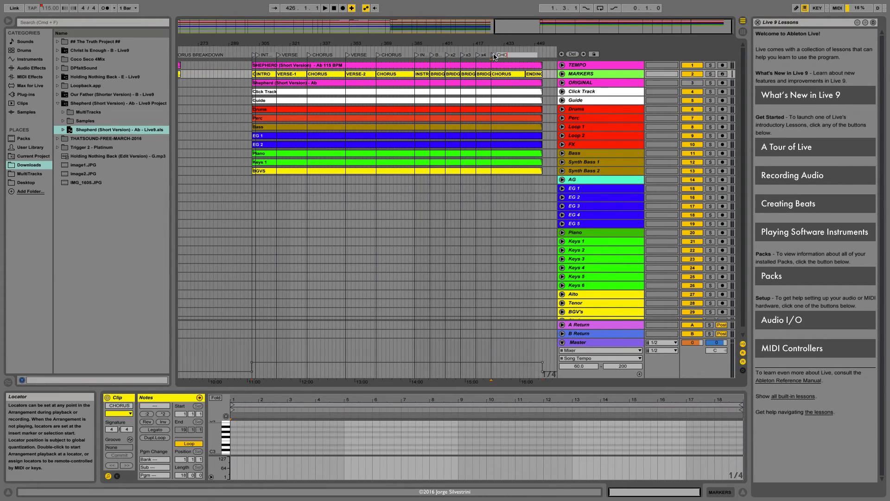
pyautogui.write('RUS')
pyautogui.press('Return')
# Add a locator named ENDING at bar 444, at the start of the ENDING marker clip.
pyautogui.click(530, 74)
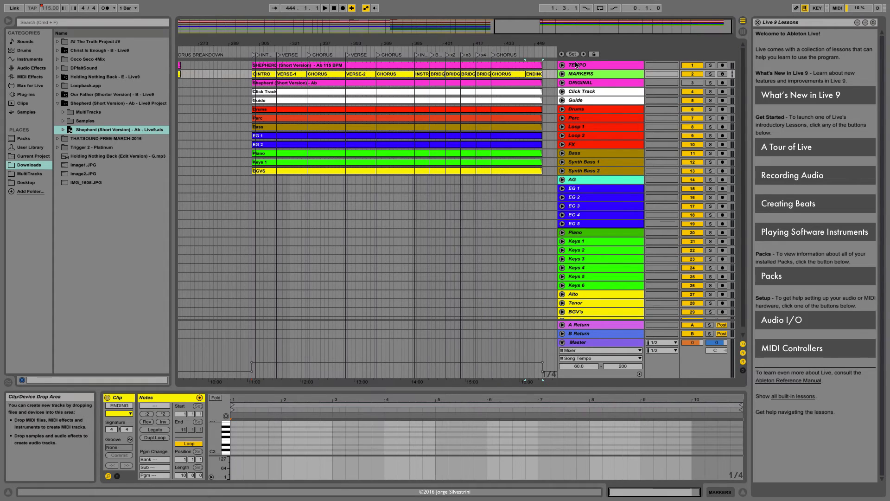
pyautogui.click(573, 54)
pyautogui.press('super+r')
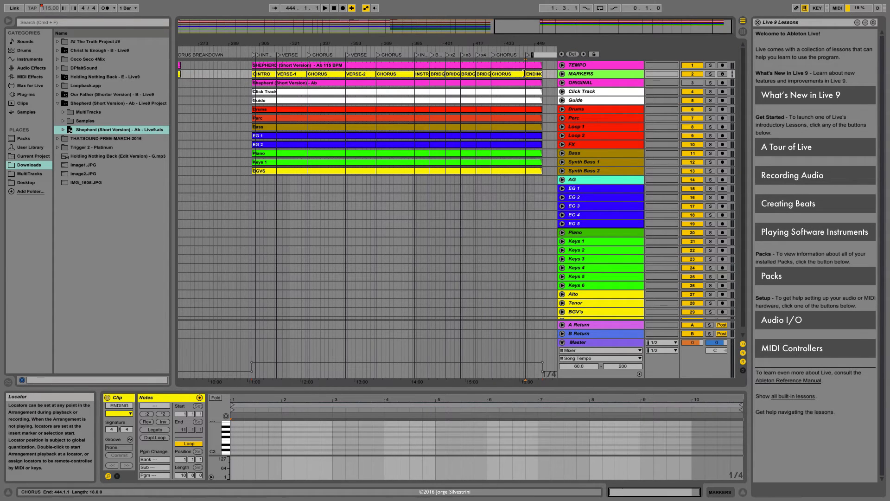
pyautogui.write('ENDING')
pyautogui.press('Return')
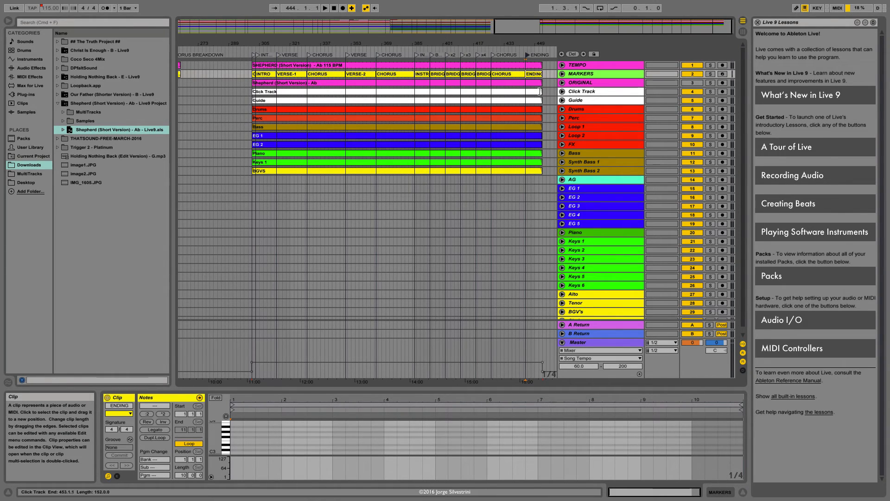
# Move the Bass clip to the Bass track and the EG 1 through BGVS clips down to start at the EG 1 track, keeping bar 301.
pyautogui.click(562, 83)
pyautogui.click(563, 83)
pyautogui.click(276, 128)
pyautogui.keyDown('shift'); pyautogui.click(272, 171); pyautogui.keyUp('shift')
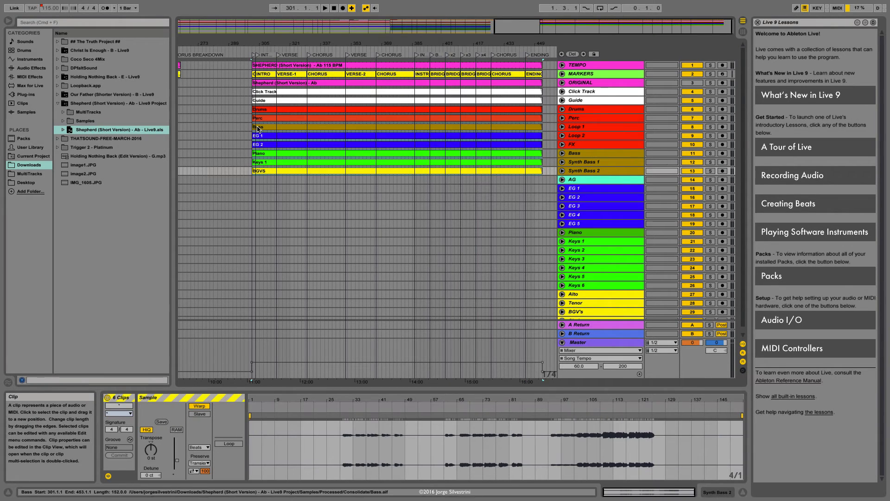
pyautogui.moveTo(258, 130); pyautogui.dragTo(262, 187)
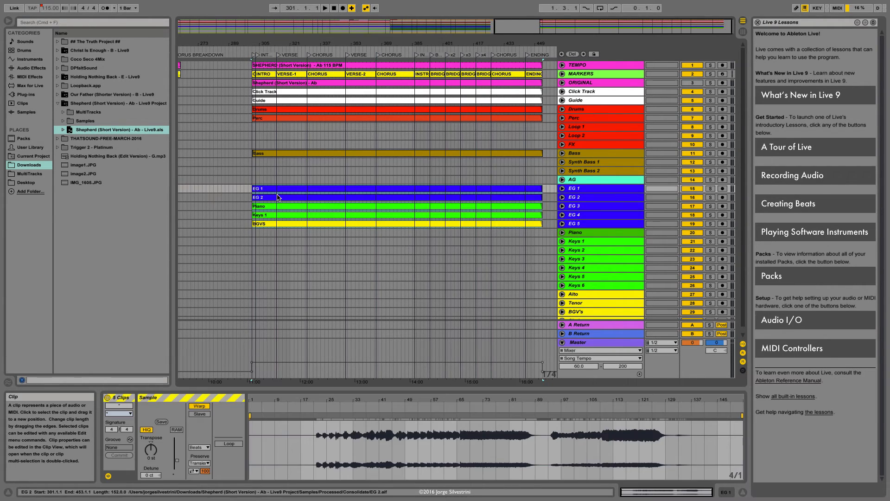
# Move the Piano, Keys 1 and BGVS clips down together so the Piano clip sits on the Piano track at bar 301.
pyautogui.click(262, 208)
pyautogui.hotkey('shift', 'Down')
pyautogui.hotkey('shift', 'Down')
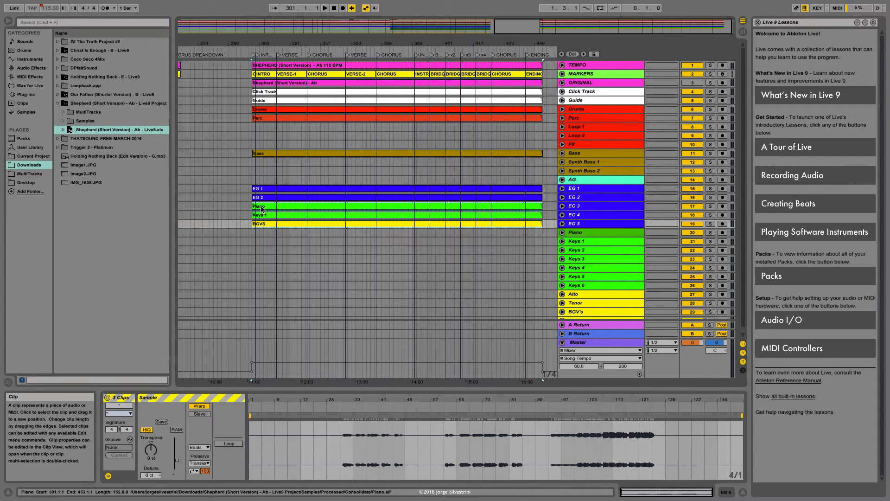
pyautogui.moveTo(262, 209); pyautogui.dragTo(261, 236)
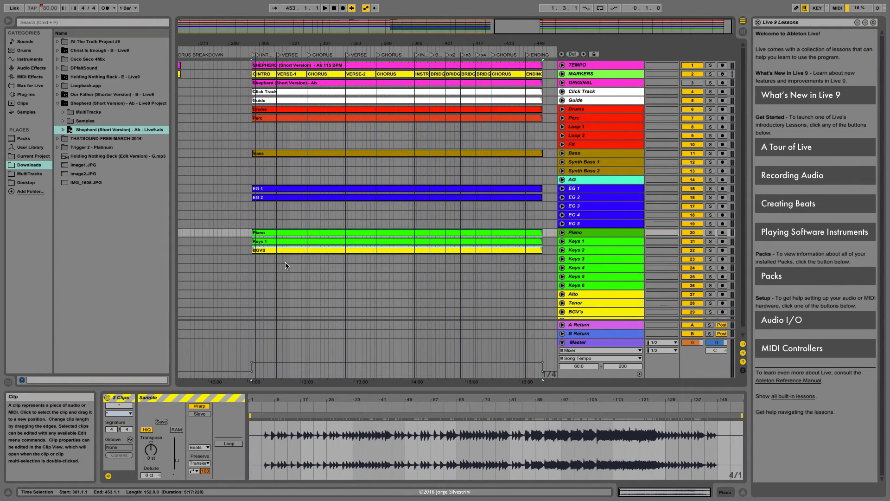
# Move the BGVS clip down to the BGV's track, keeping its start at bar 301.
pyautogui.click(273, 251)
pyautogui.press('+')
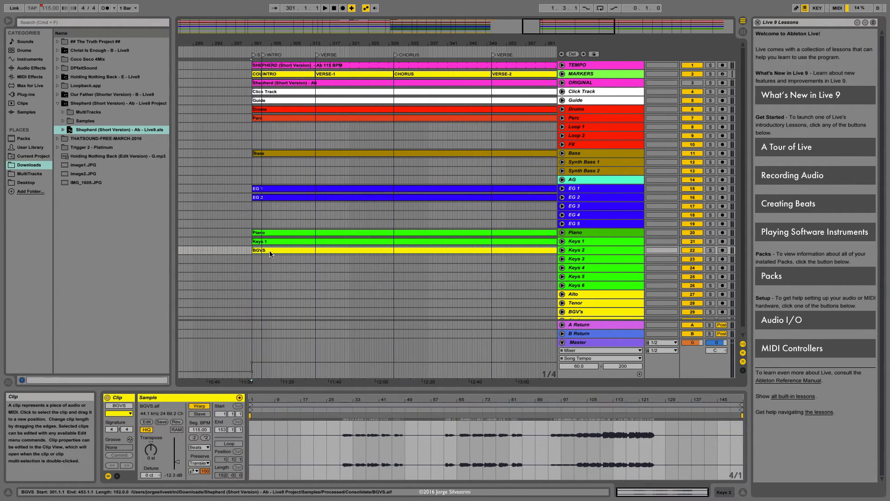
pyautogui.moveTo(270, 253); pyautogui.dragTo(271, 312)
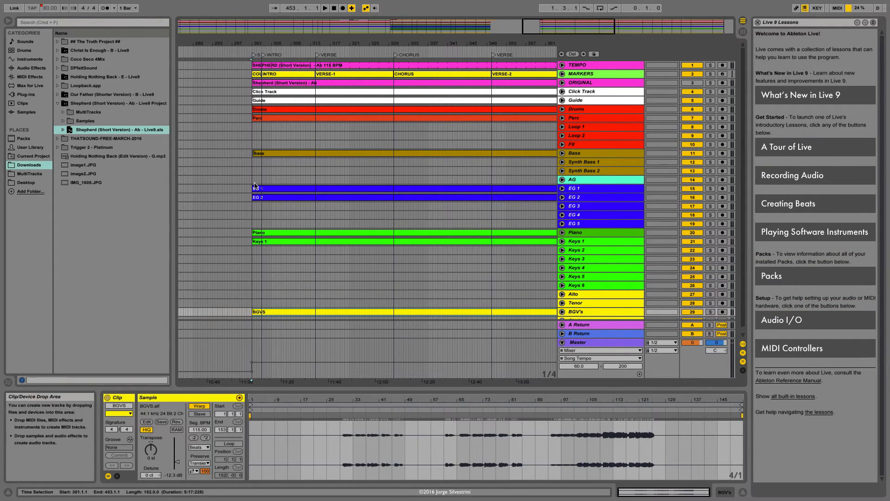
# Play back the start of Shepherd from bar 301 and the third song from its VERSE locator at bar 187.
pyautogui.press('space')
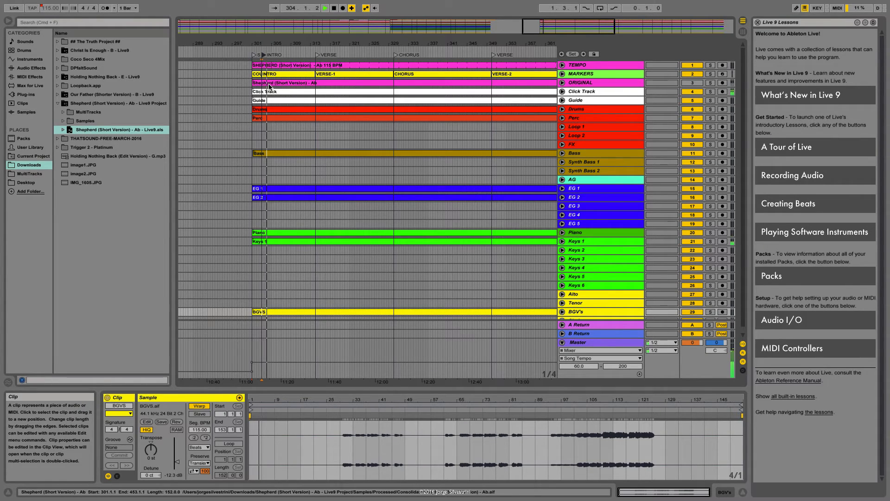
pyautogui.press('space')
pyautogui.press('-')
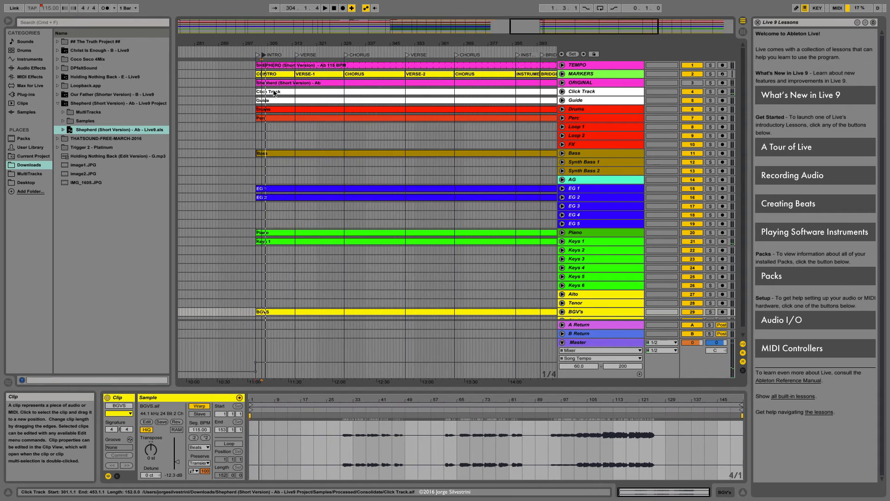
pyautogui.press('-')
pyautogui.press('-')
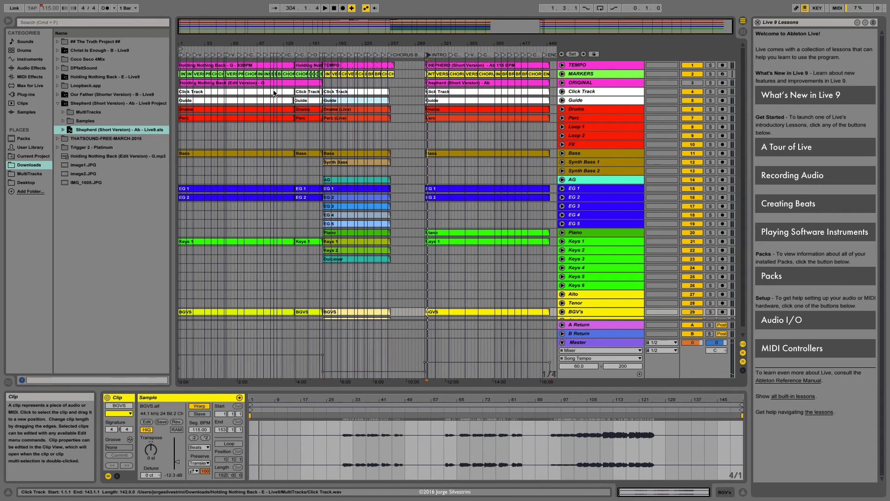
pyautogui.doubleClick(332, 55)
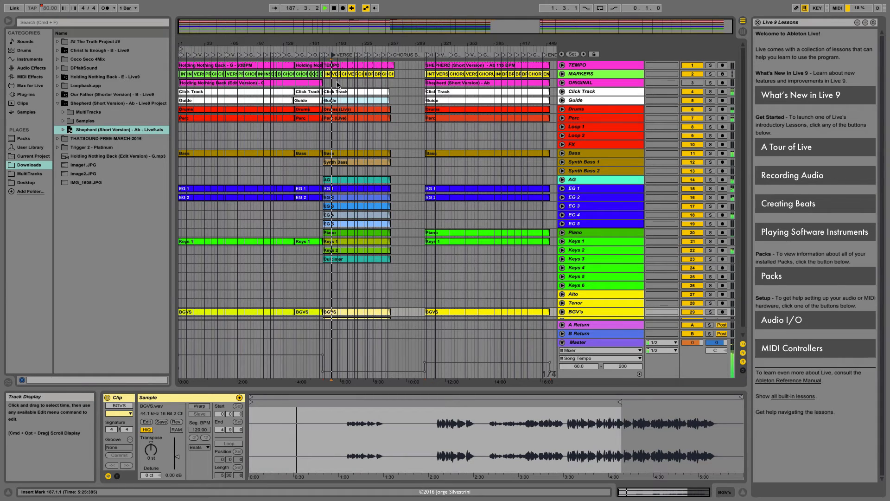
pyautogui.press('space')
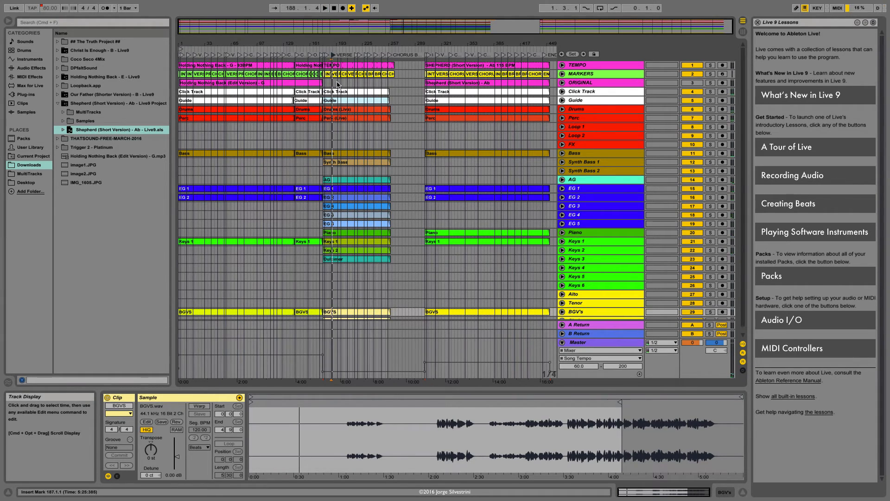
# Examine where the Shepherd clips end on each track and the empty space that follows them.
pyautogui.click(478, 138)
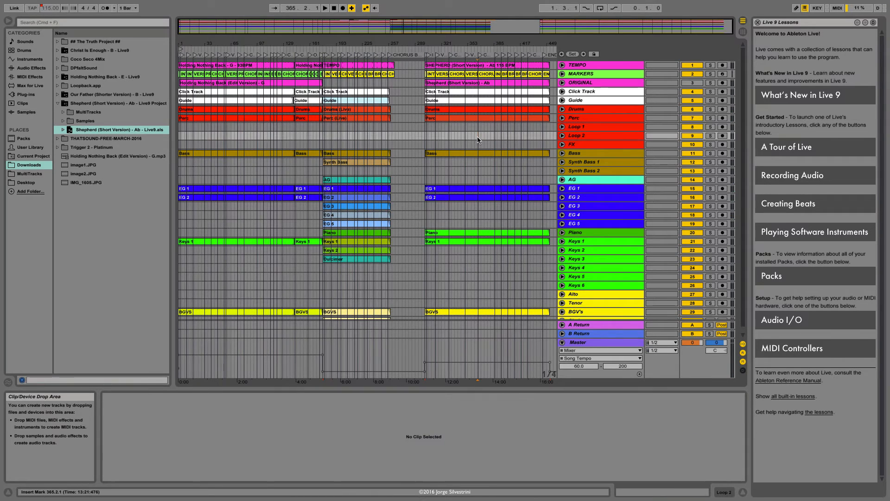
pyautogui.click(544, 128)
pyautogui.press('+')
pyautogui.press('+')
pyautogui.press('+')
pyautogui.press('+')
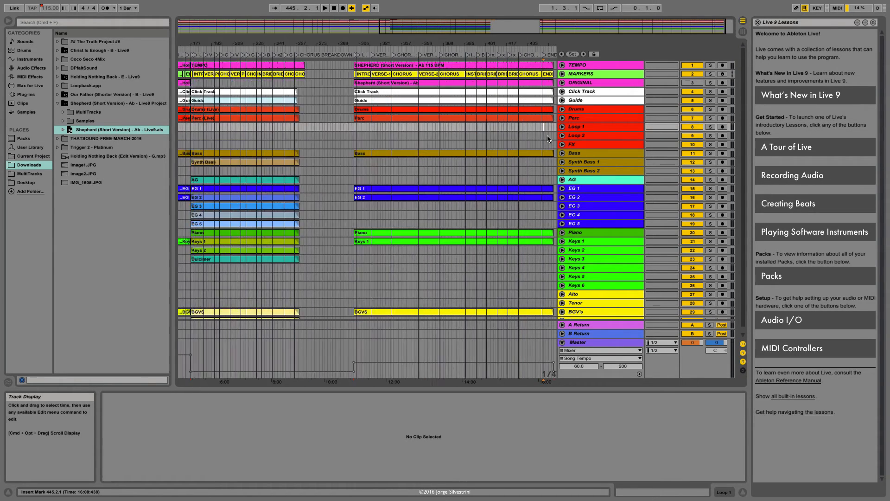
pyautogui.hscroll(3, 554, 139)
pyautogui.hscroll(1, 554, 141)
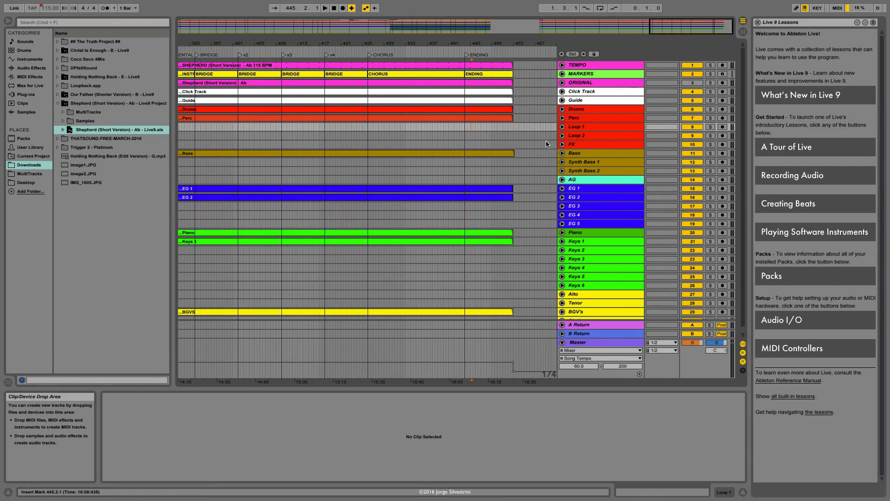
pyautogui.click(544, 130)
pyautogui.press('+')
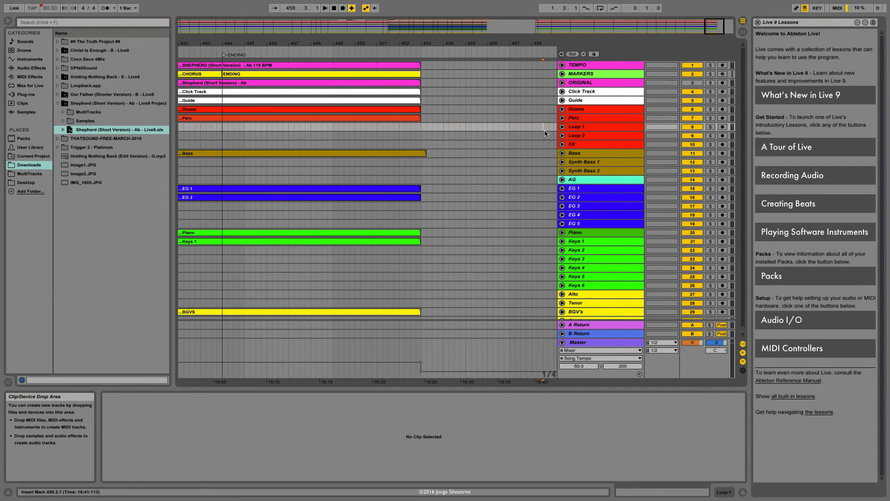
pyautogui.press('+')
pyautogui.press('+')
pyautogui.press('+')
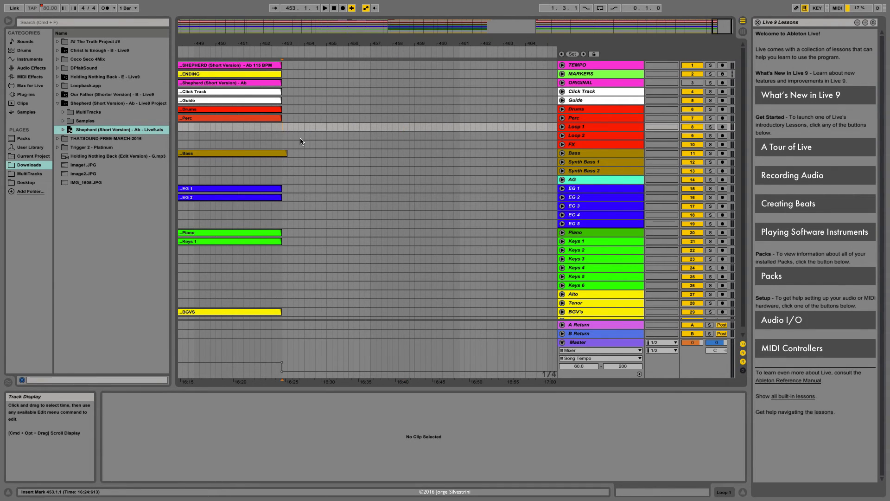
pyautogui.press('-')
pyautogui.press('-')
pyautogui.press('-')
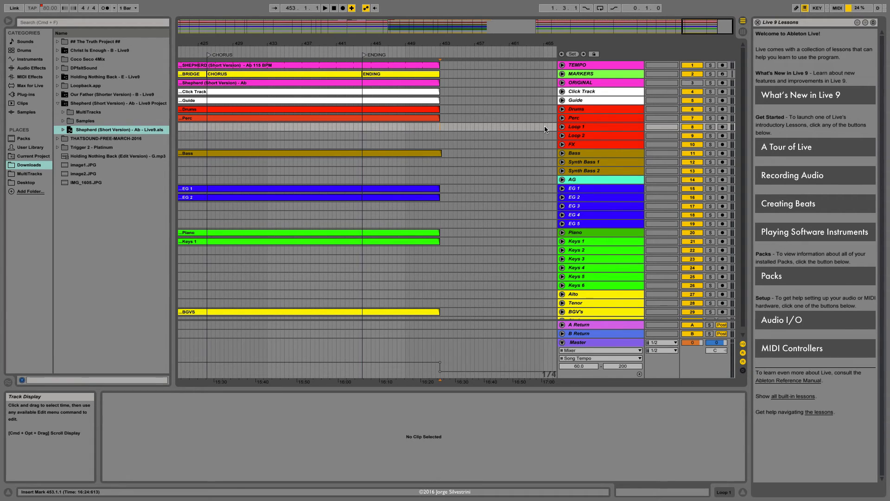
# Place the insert marker at bar 471 in the empty space after the Shepherd clips.
pyautogui.press('space')
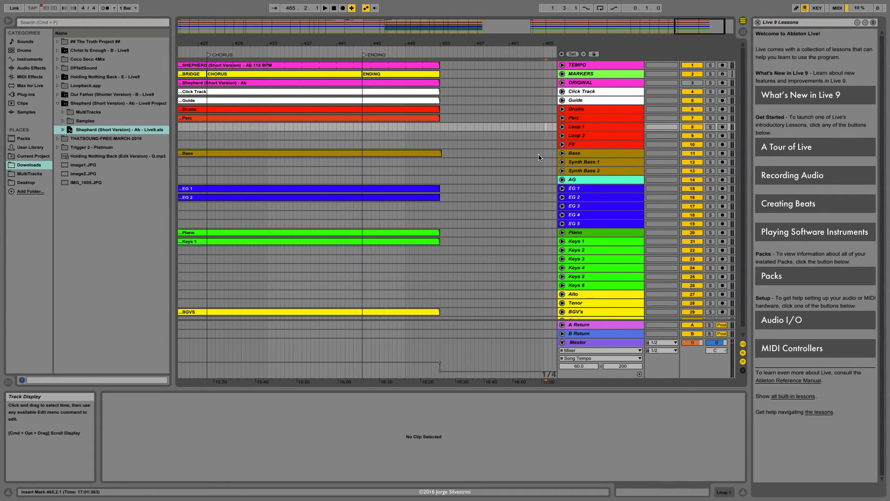
pyautogui.press('Right')
pyautogui.press('Right')
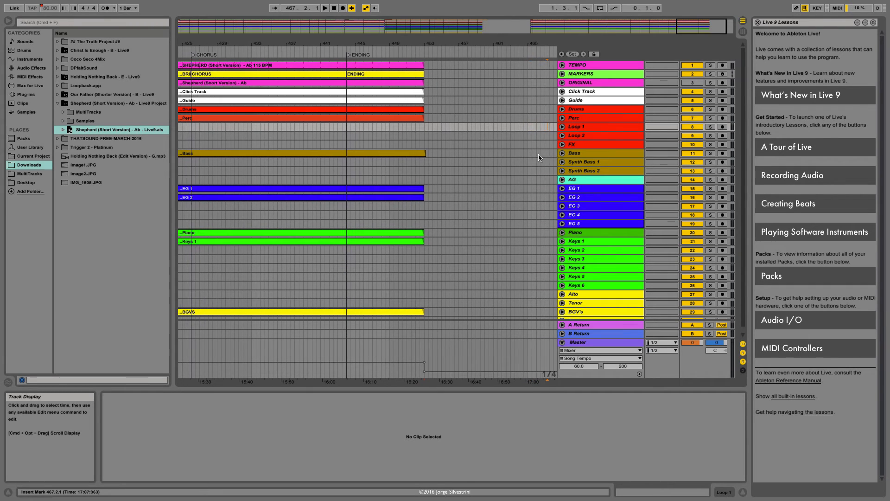
pyautogui.press('Right')
pyautogui.press('Right')
pyautogui.press('Right')
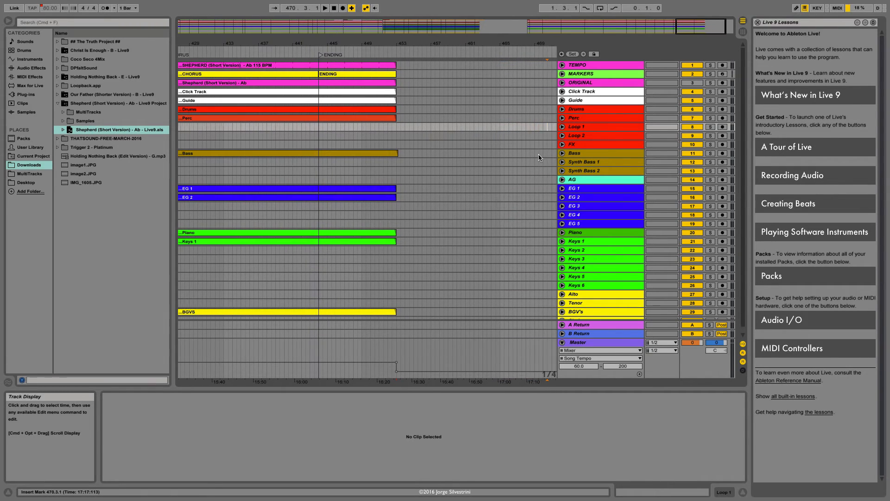
pyautogui.press('Right')
pyautogui.press('Right')
pyautogui.press('Right')
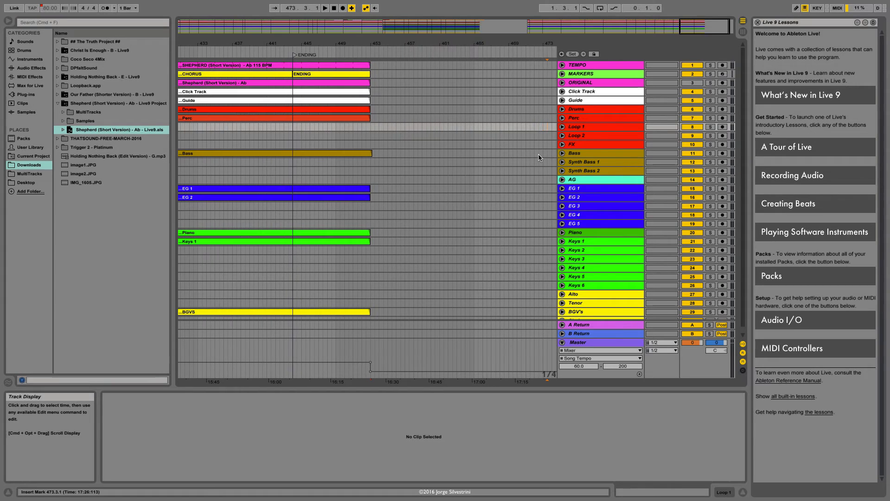
pyautogui.press('Left')
pyautogui.press('Left')
pyautogui.press('Left')
pyautogui.press('Up')
pyautogui.press('Up')
pyautogui.press('Up')
pyautogui.press('Up')
pyautogui.press('Up')
pyautogui.press('Up')
pyautogui.press('Up')
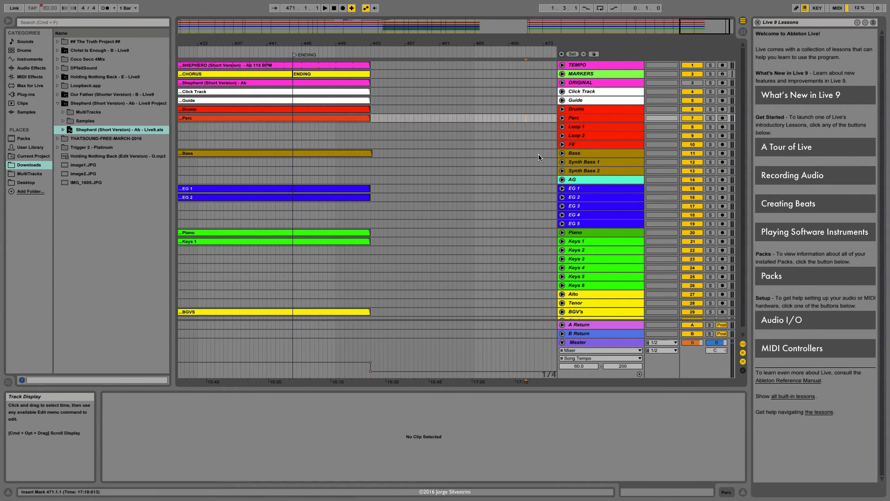
# Add a locator named Our Father at bar 471.
pyautogui.click(572, 53)
pyautogui.click(534, 58)
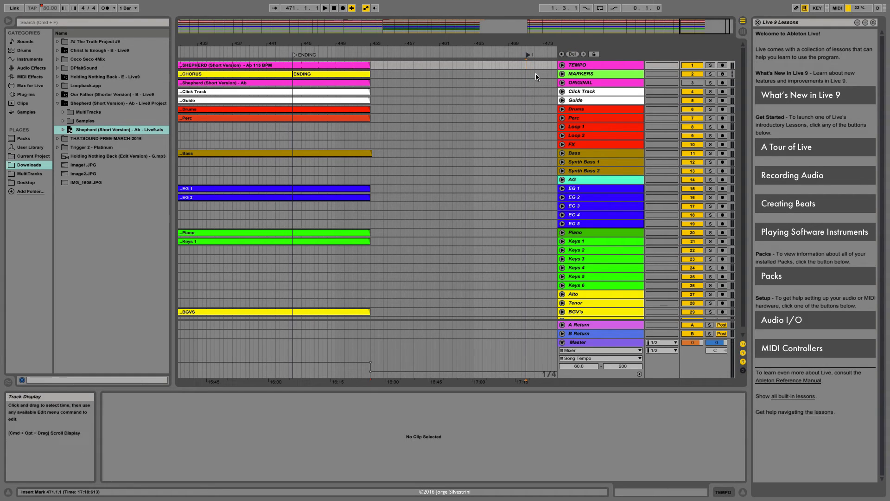
pyautogui.press('super+r')
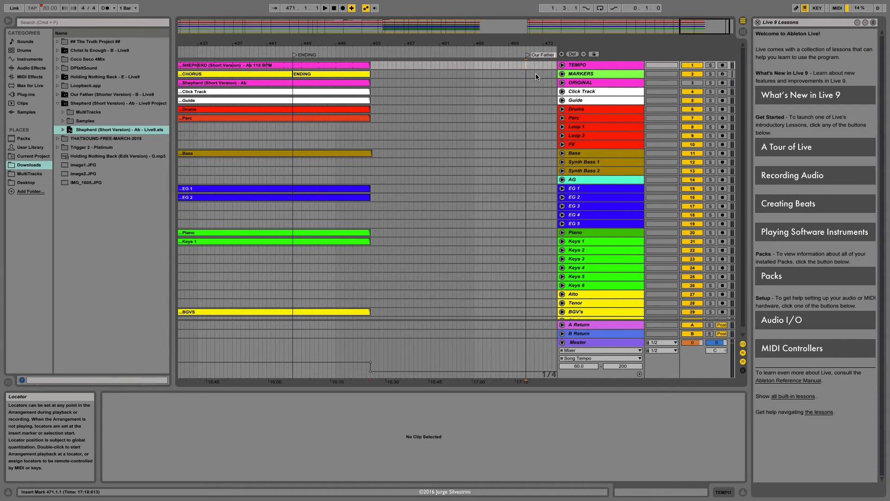
pyautogui.write('Our Father')
pyautogui.press('Return')
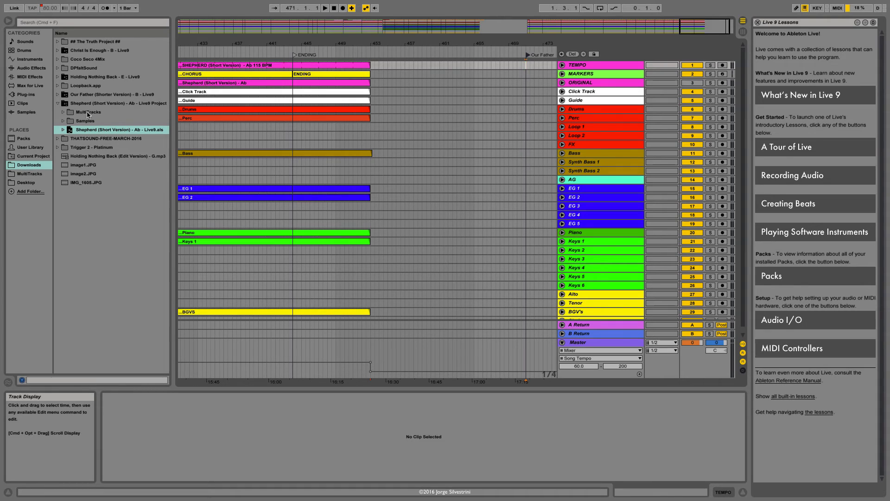
# Open the Our Father - B - Live9.als set from its Shorter Version folder and play it from the BRIDGE locator.
pyautogui.click(89, 95)
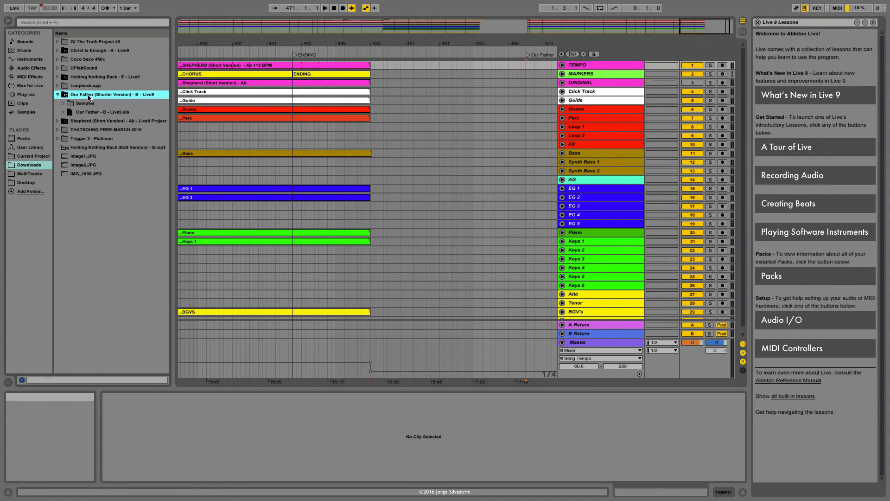
pyautogui.doubleClick(81, 113)
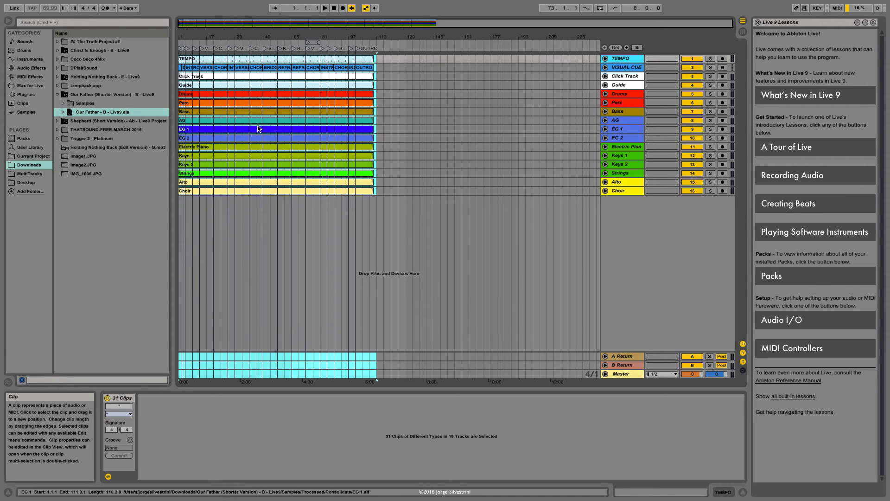
pyautogui.press('+')
pyautogui.press('+')
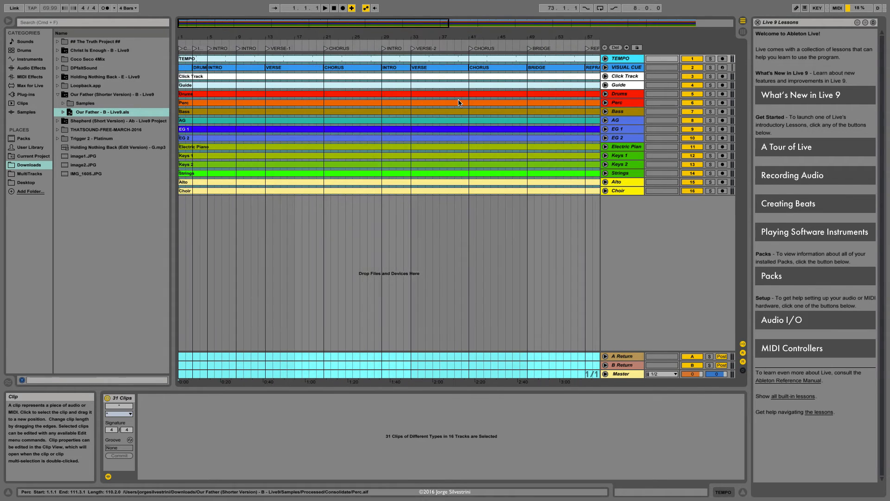
pyautogui.hscroll(3, 461, 102)
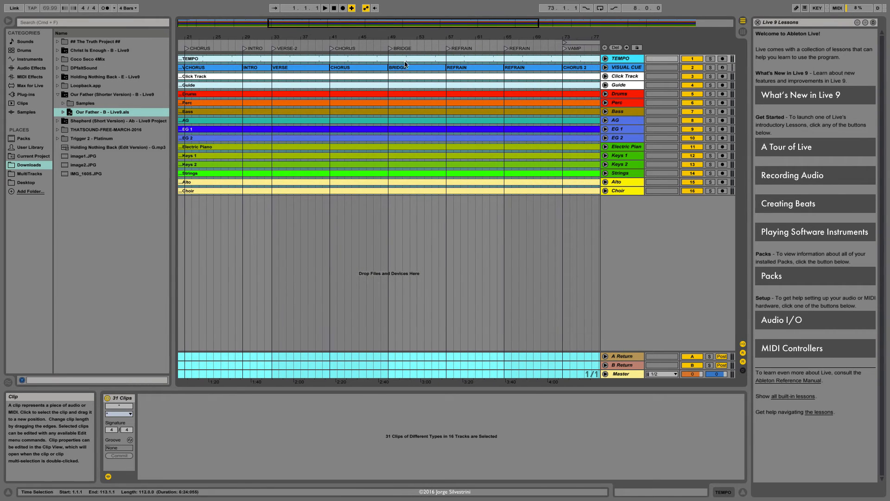
pyautogui.doubleClick(391, 49)
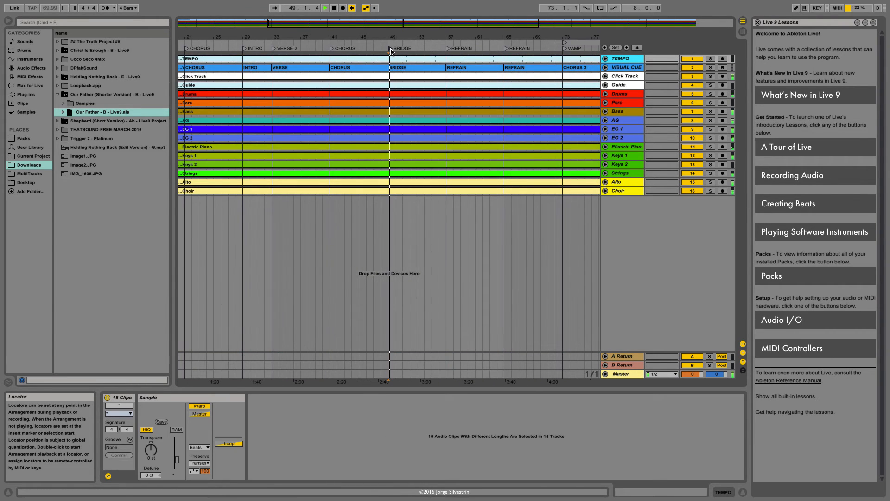
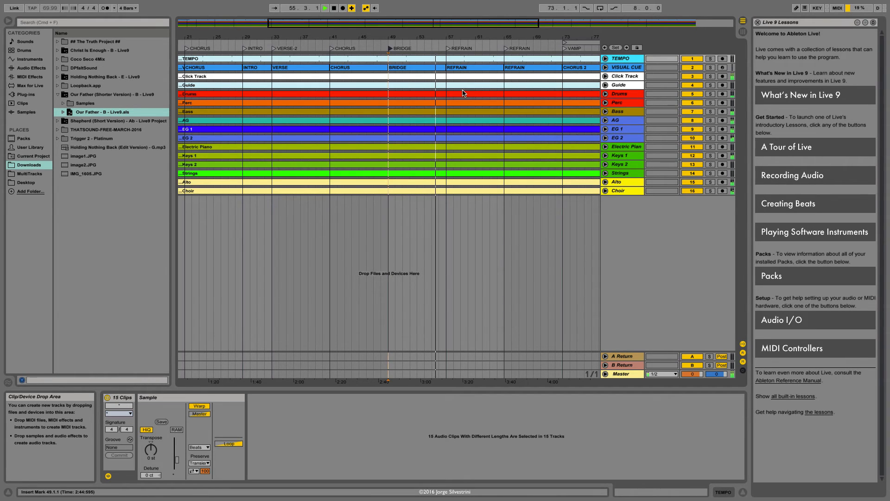
# Set the warp mode of the selected audio clips to Complex, check the remaining sections and stop playback.
pyautogui.click(199, 447)
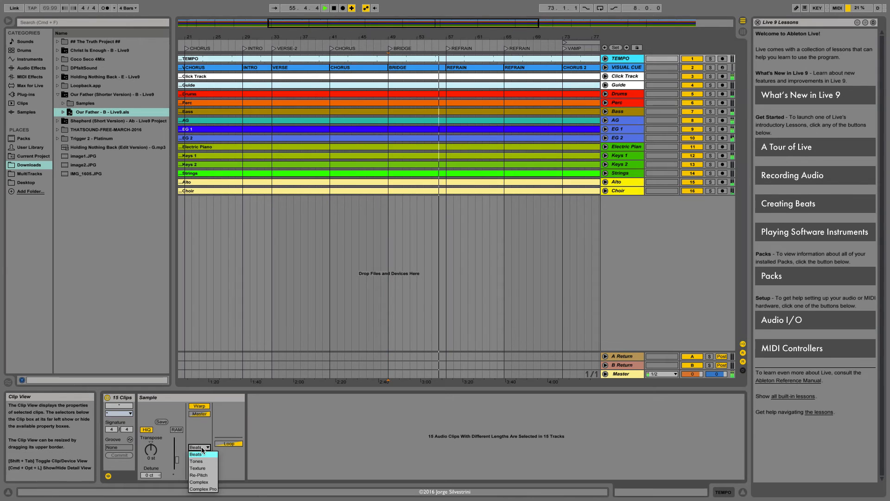
pyautogui.click(206, 483)
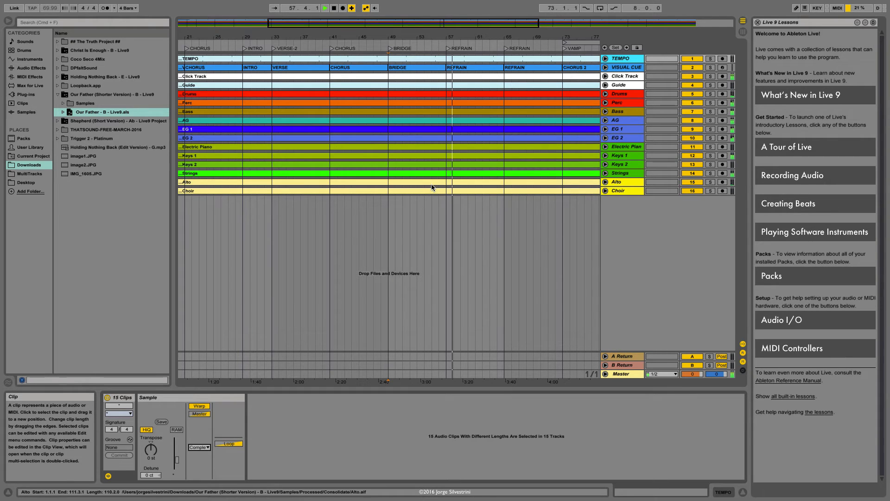
pyautogui.hscroll(5, 455, 172)
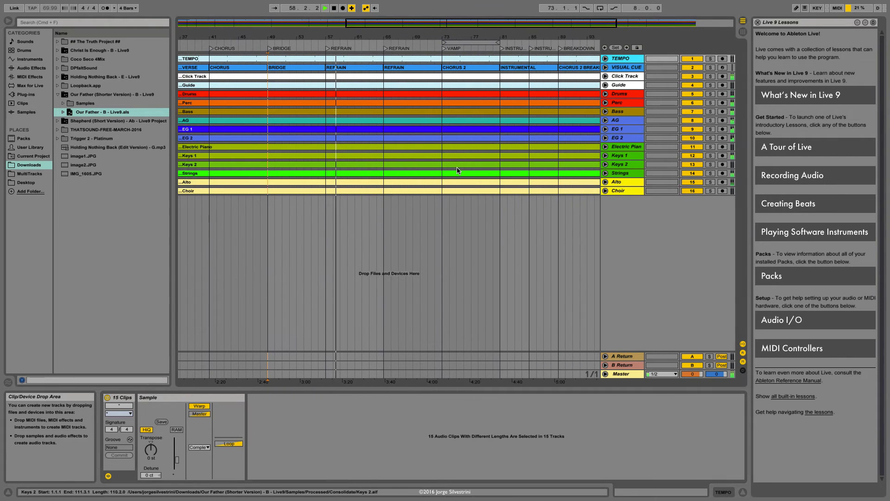
pyautogui.hscroll(4, 457, 168)
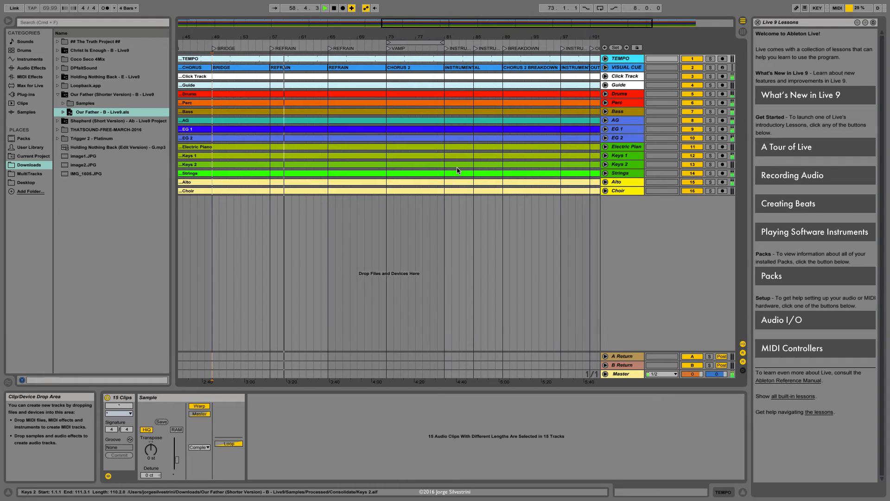
pyautogui.hscroll(3, 457, 168)
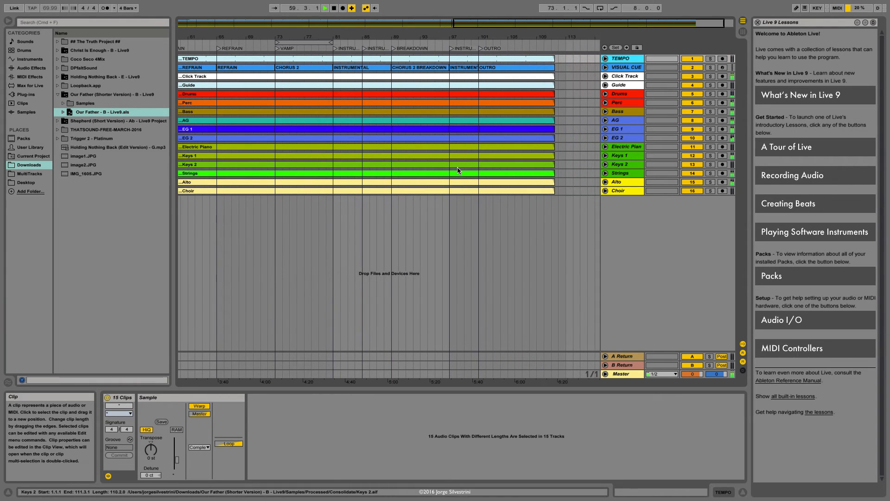
pyautogui.hscroll(-2, 407, 160)
pyautogui.press('space')
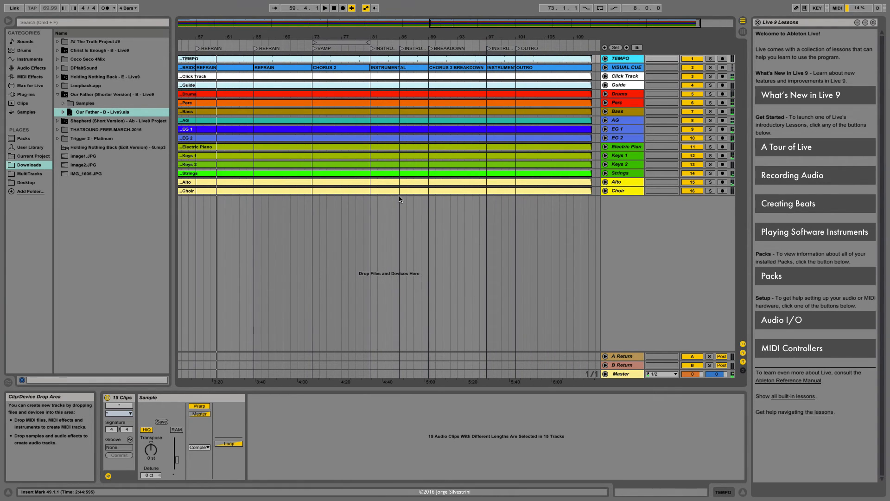
# Select all clips in the Our Father set and reopen the recent set Ableton Weekend Template.als.
pyautogui.press('-')
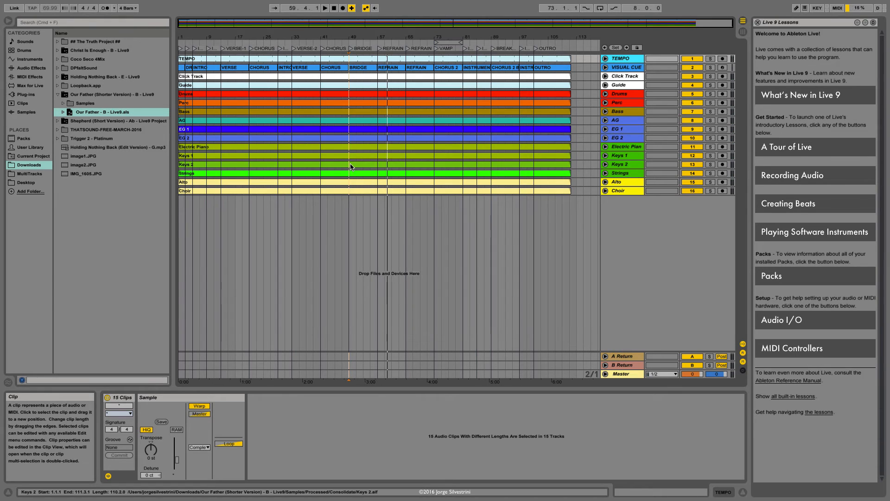
pyautogui.press('super+a')
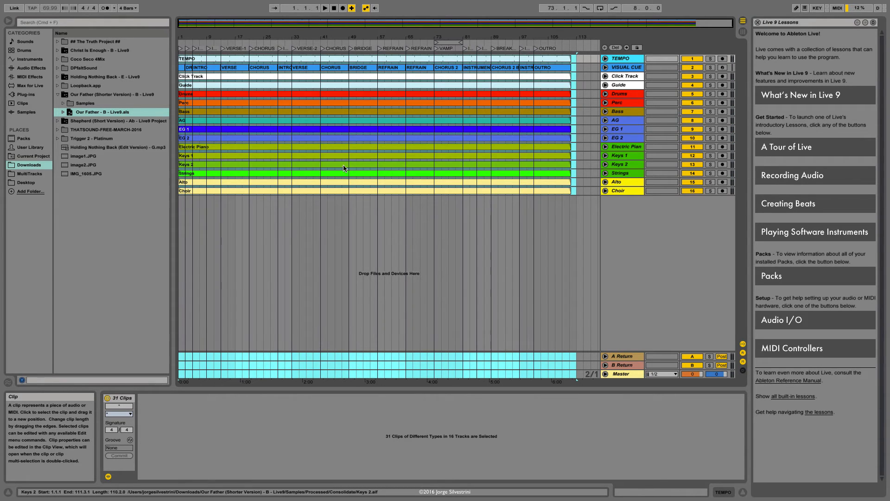
pyautogui.click(52, 5)
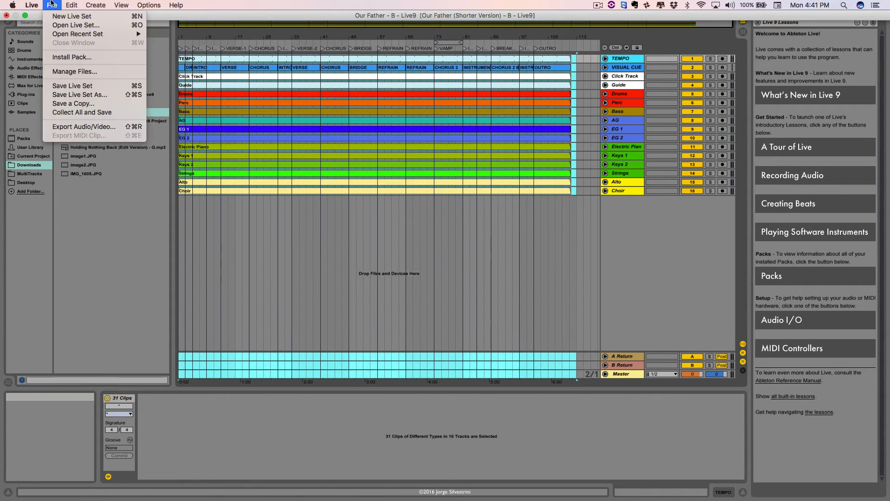
pyautogui.moveTo(54, 34)
pyautogui.click(213, 43)
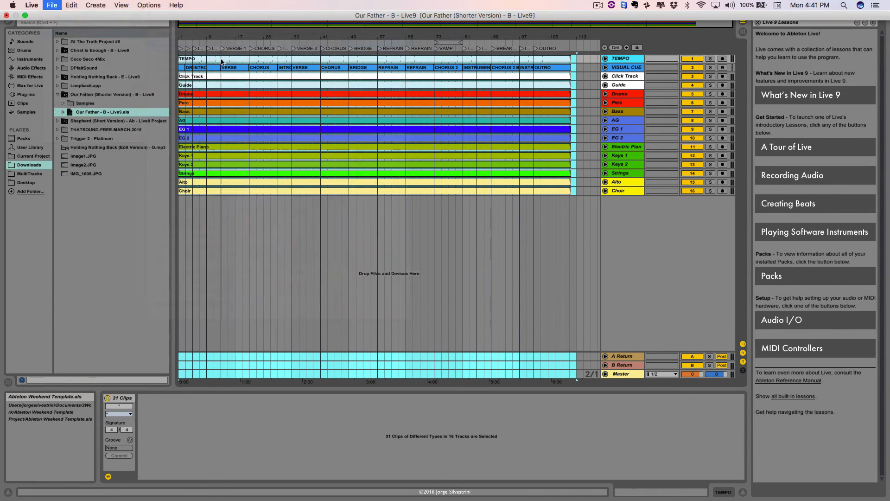
# Paste the Our Father clips into the template at bar 471 and shift the Click Track through Choir clips down one track.
pyautogui.click(520, 267)
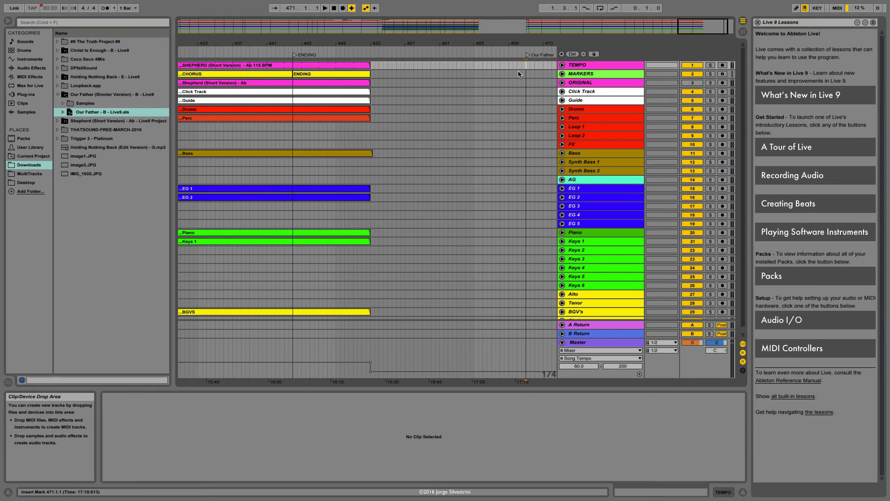
pyautogui.hscroll(10, 534, 101)
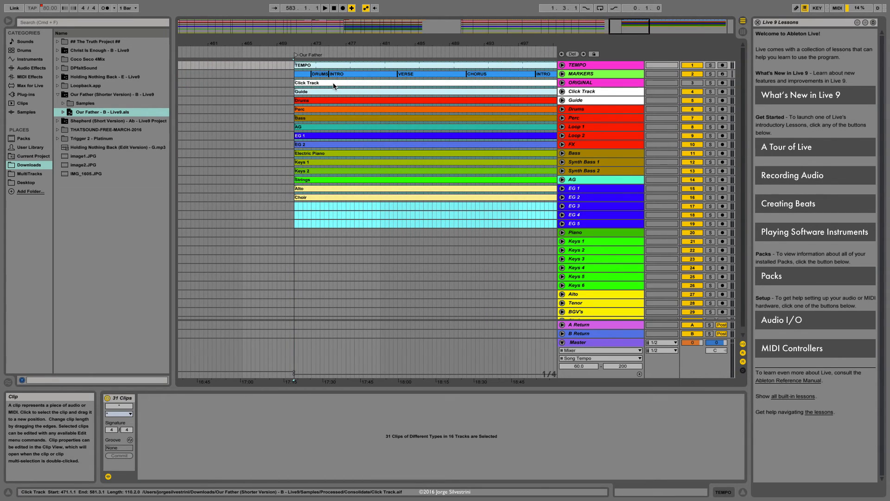
pyautogui.click(333, 84)
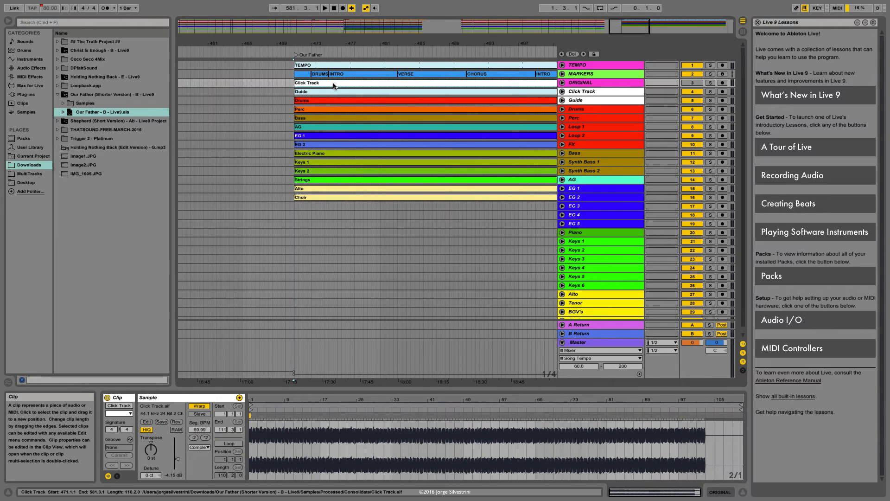
pyautogui.keyDown('shift'); pyautogui.click(324, 198); pyautogui.keyUp('shift')
pyautogui.moveTo(305, 87); pyautogui.dragTo(305, 92)
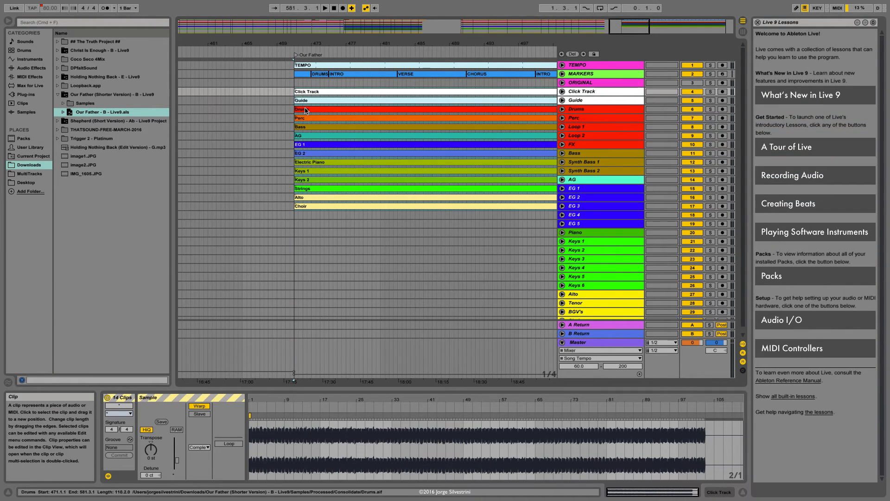
# Move the Bass through Choir clips down to start on the Bass track, and the AG through Choir clips to start on AG.
pyautogui.click(304, 128)
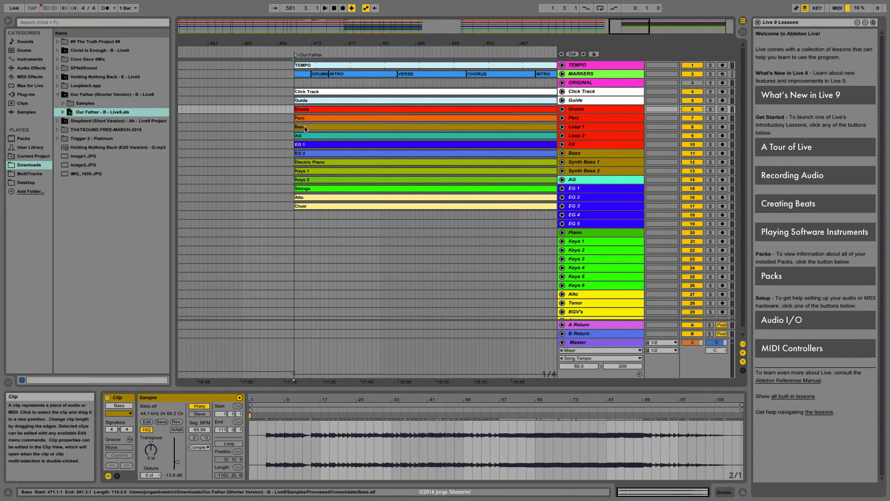
pyautogui.keyDown('shift'); pyautogui.click(302, 206); pyautogui.keyUp('shift')
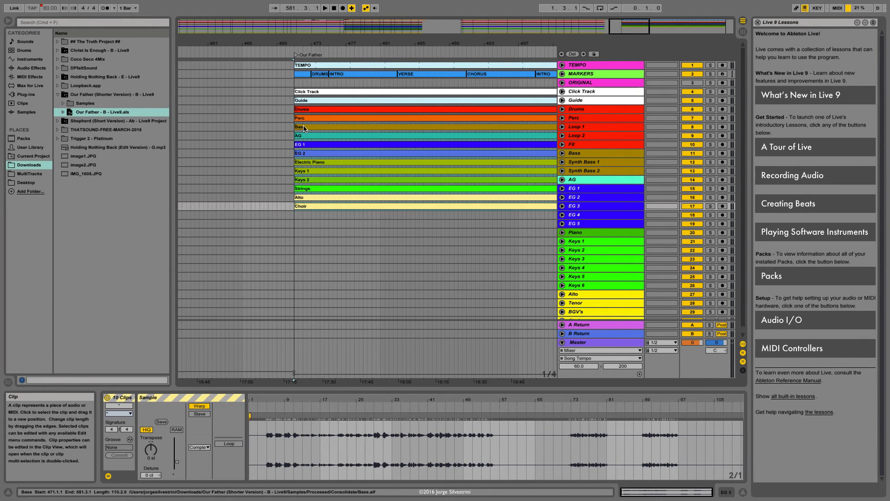
pyautogui.moveTo(304, 128); pyautogui.dragTo(306, 162)
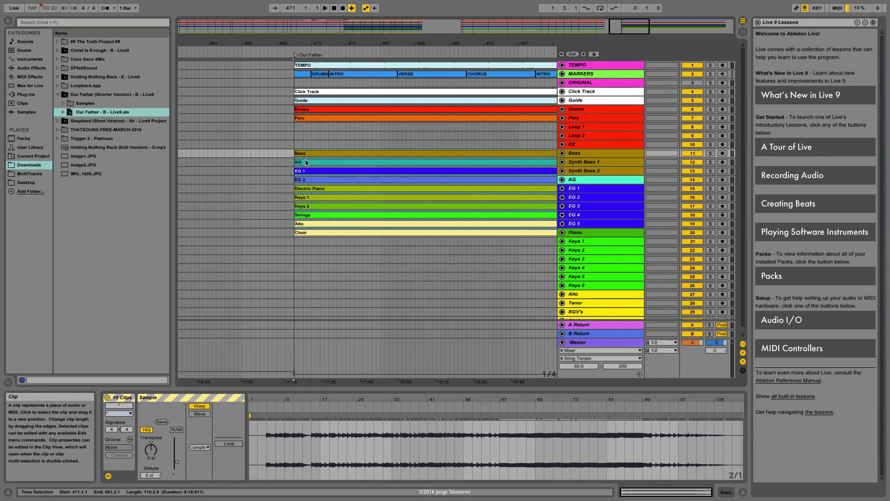
pyautogui.click(307, 163)
pyautogui.keyDown('shift'); pyautogui.click(303, 232); pyautogui.keyUp('shift')
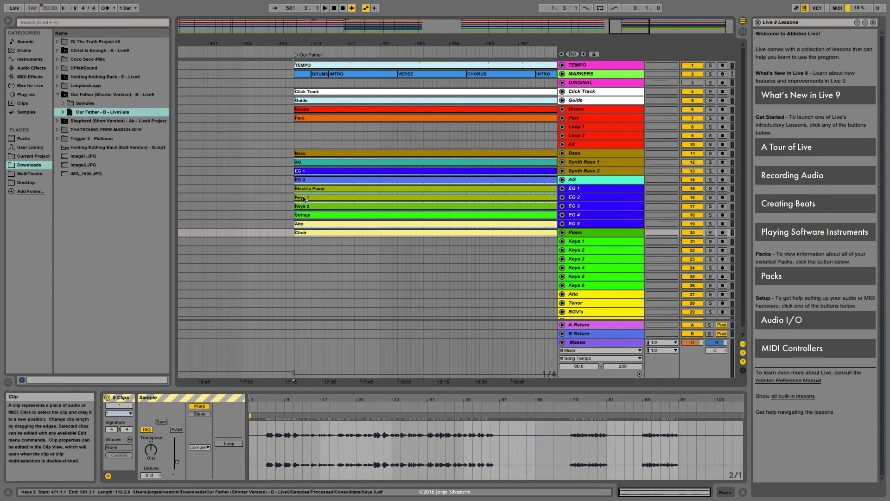
pyautogui.moveTo(306, 162); pyautogui.dragTo(306, 180)
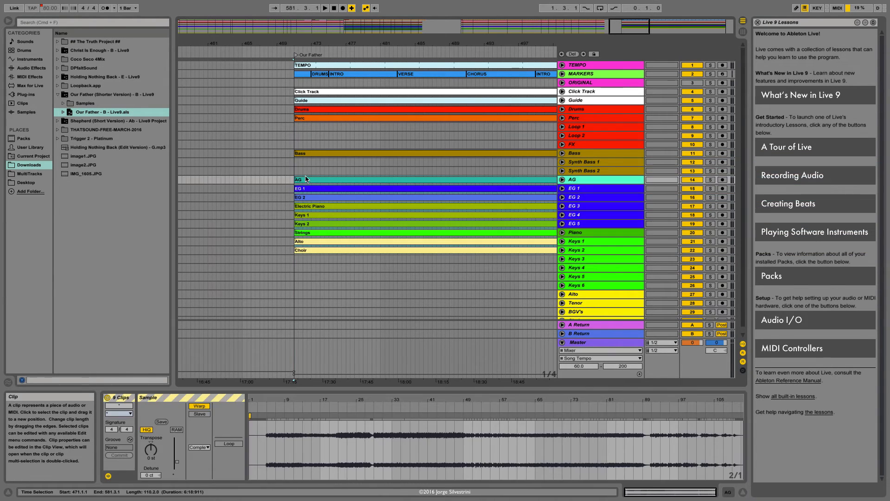
# Move the Electric Piano through Strings clips onto Piano through Keys 3, and the Alto and Choir clips onto Alto and Tenor.
pyautogui.click(313, 208)
pyautogui.keyDown('shift'); pyautogui.click(309, 251); pyautogui.keyUp('shift')
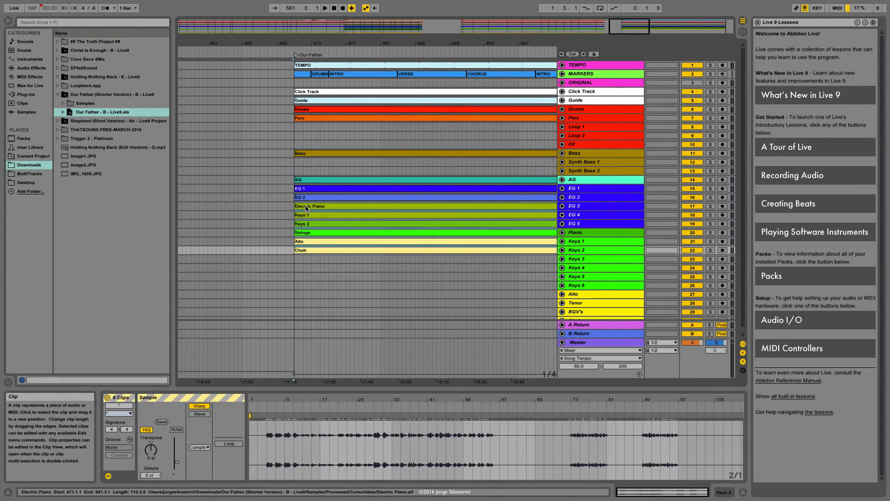
pyautogui.moveTo(306, 209); pyautogui.dragTo(309, 235)
pyautogui.scroll(-1, 309, 237)
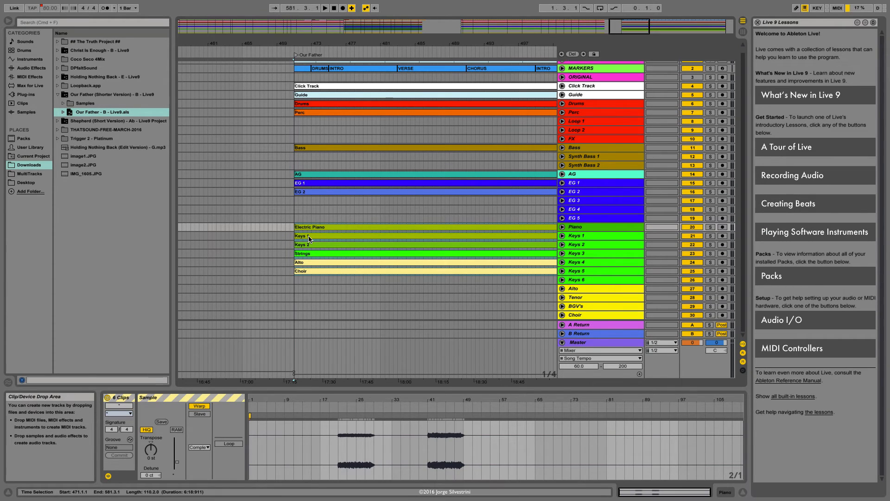
pyautogui.click(312, 263)
pyautogui.keyDown('shift'); pyautogui.click(312, 270); pyautogui.keyUp('shift')
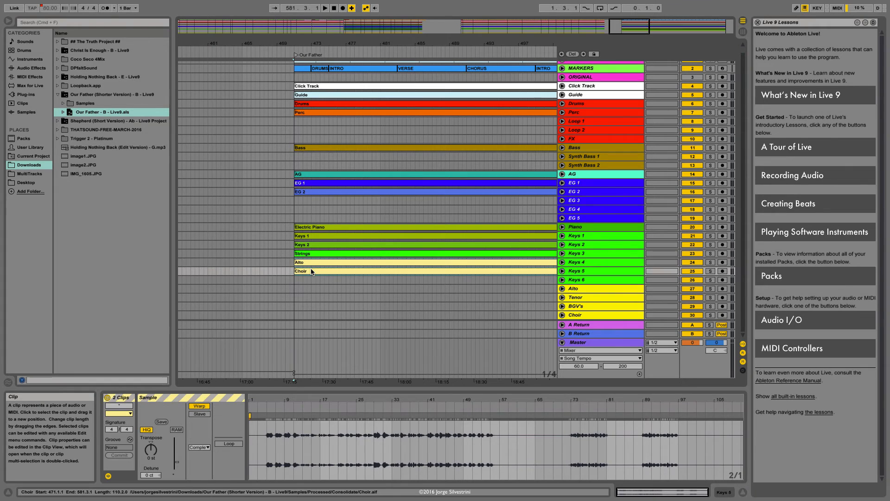
pyautogui.moveTo(300, 262); pyautogui.dragTo(301, 290)
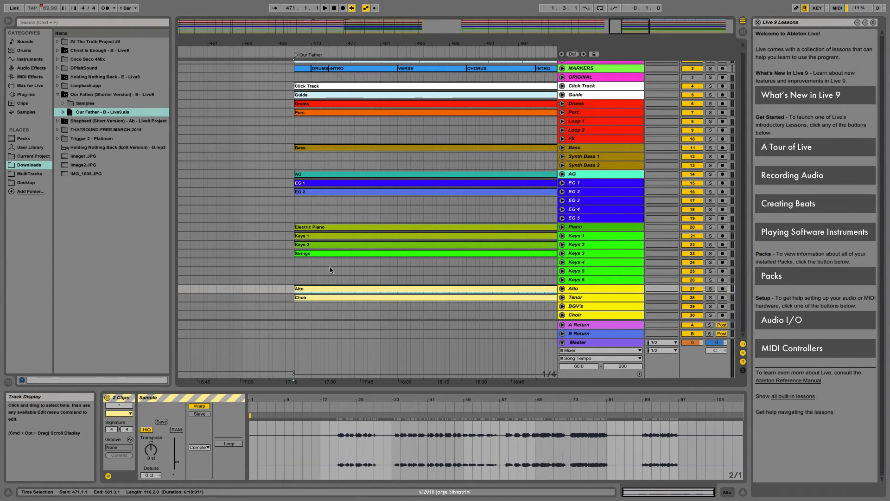
# Check the placement of the Our Father clips and play the song from bar 471.
pyautogui.press('z')
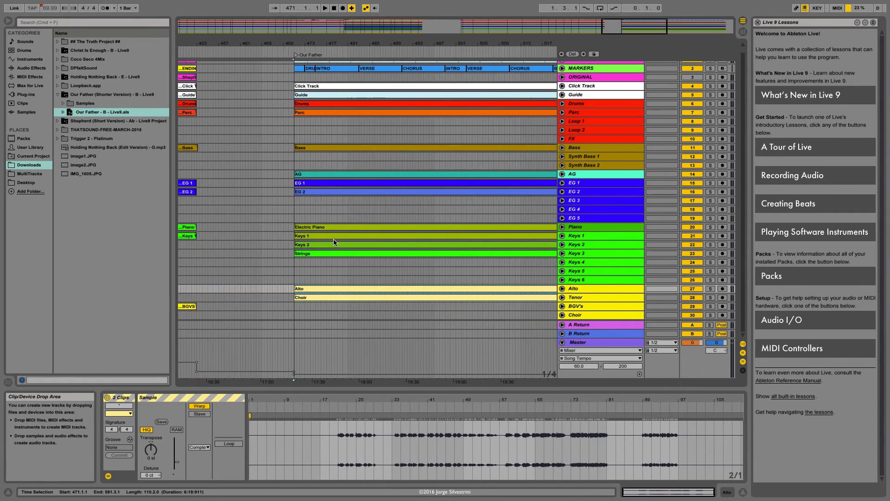
pyautogui.press('x')
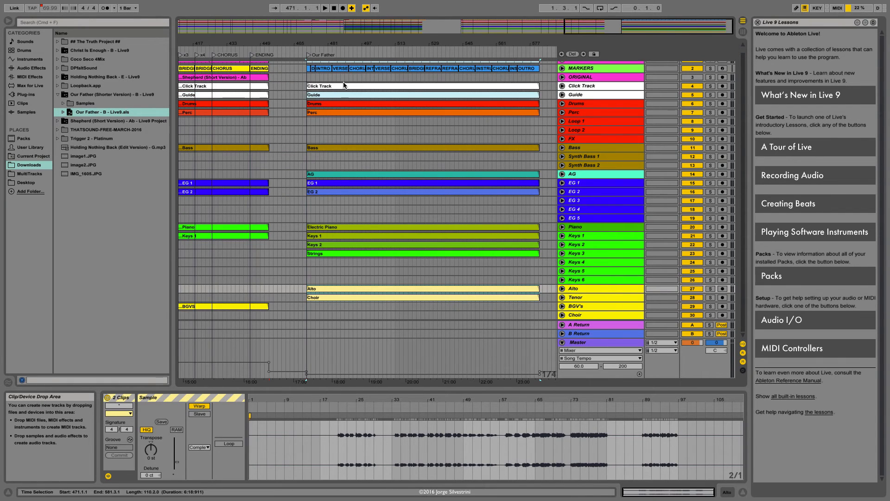
pyautogui.click(324, 70)
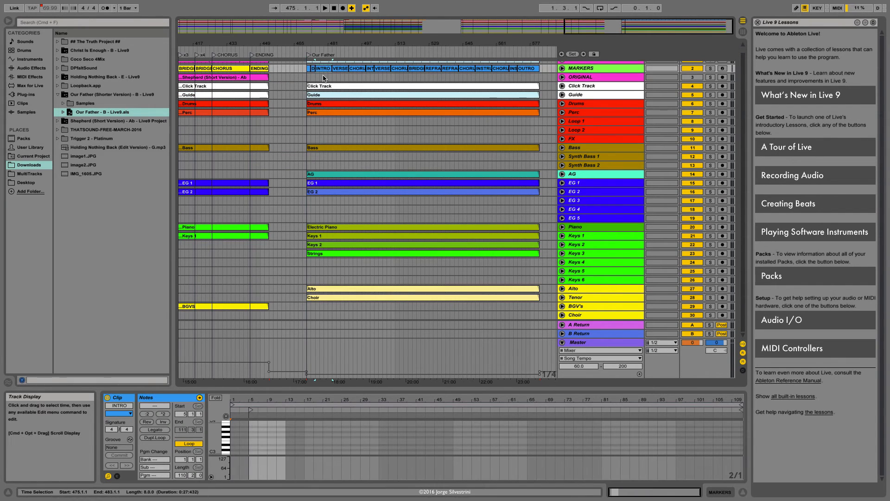
pyautogui.press('z')
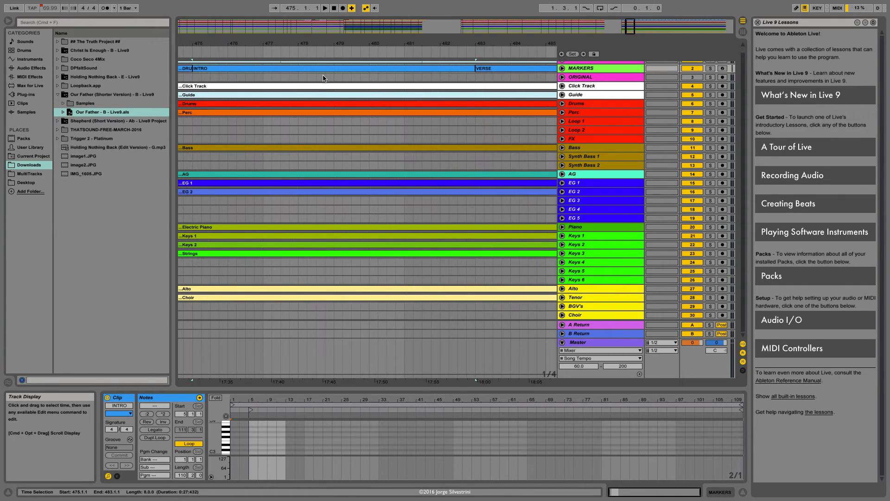
pyautogui.hscroll(-10, 323, 78)
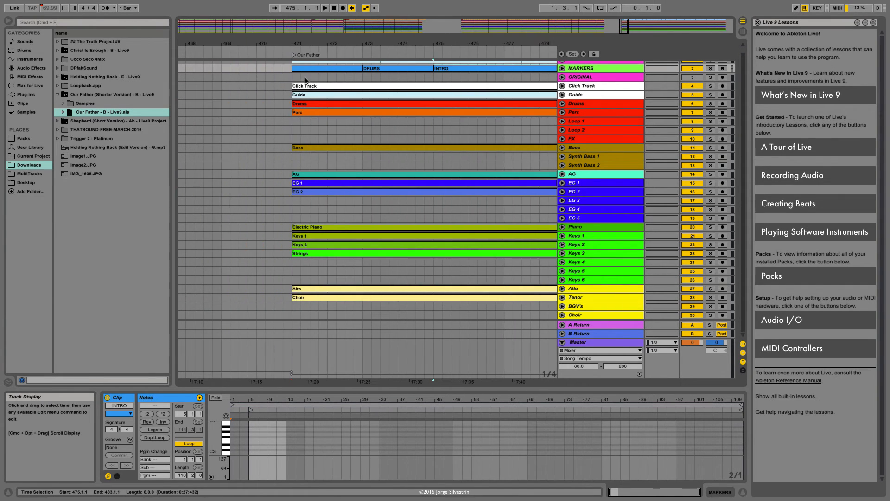
pyautogui.click(307, 78)
pyautogui.press('space')
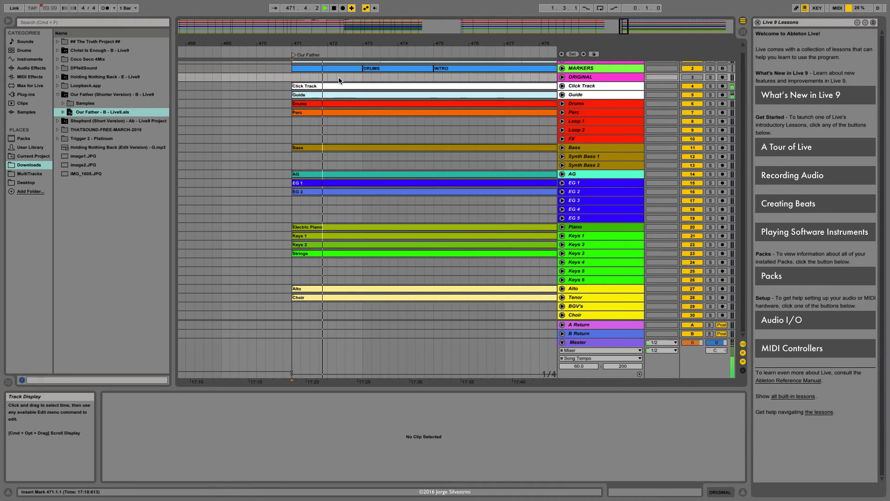
pyautogui.scroll(1, 343, 86)
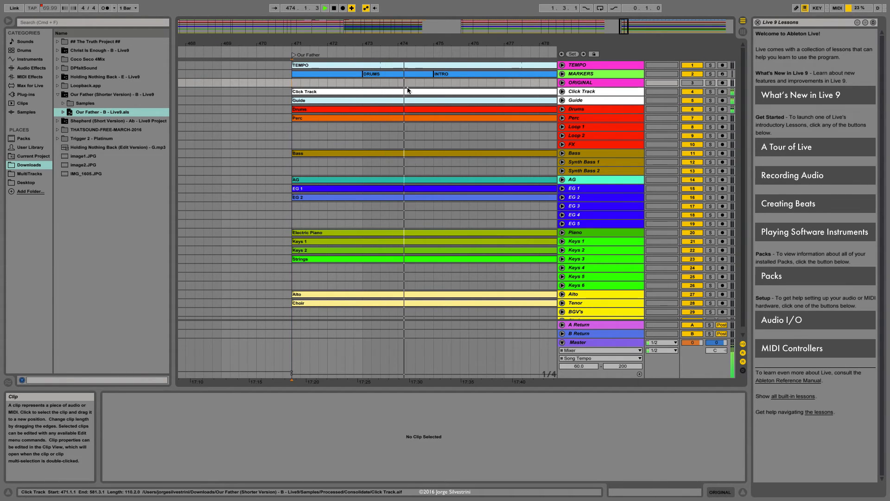
# Add a locator named INTRO at the start of the INTRO marker clip, bar 475.
pyautogui.click(435, 75)
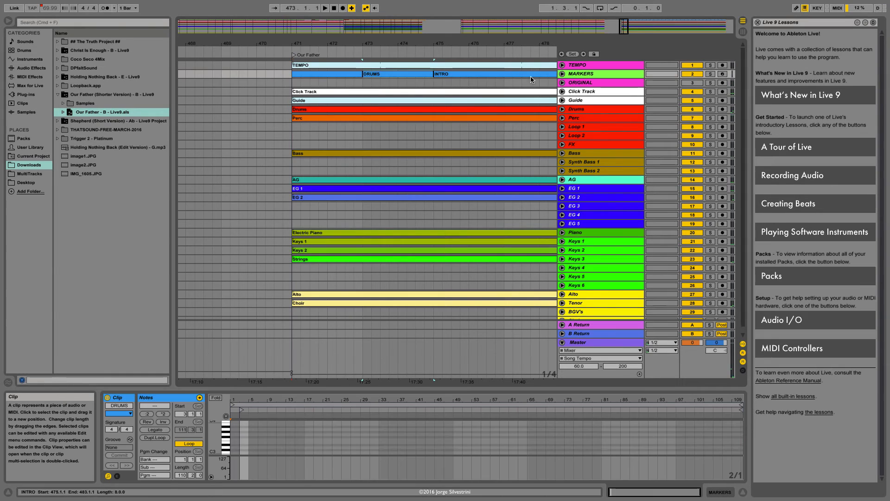
pyautogui.click(573, 53)
pyautogui.press('super+r')
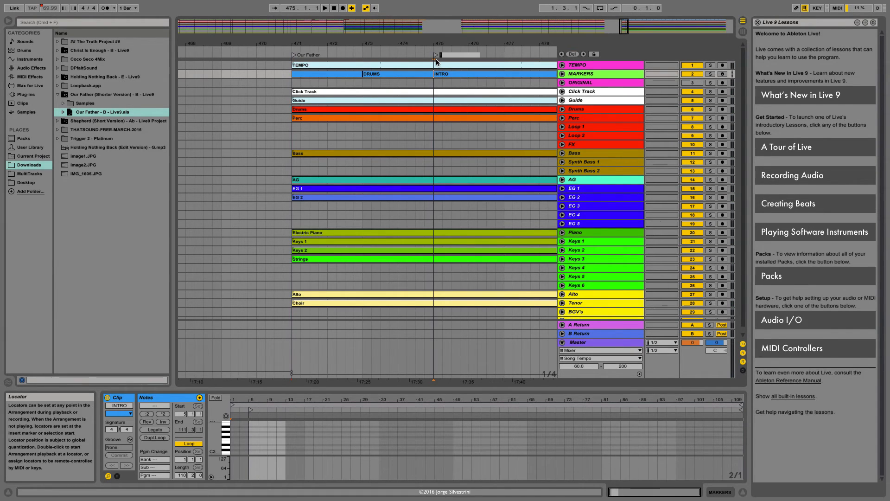
pyautogui.write('INTRO')
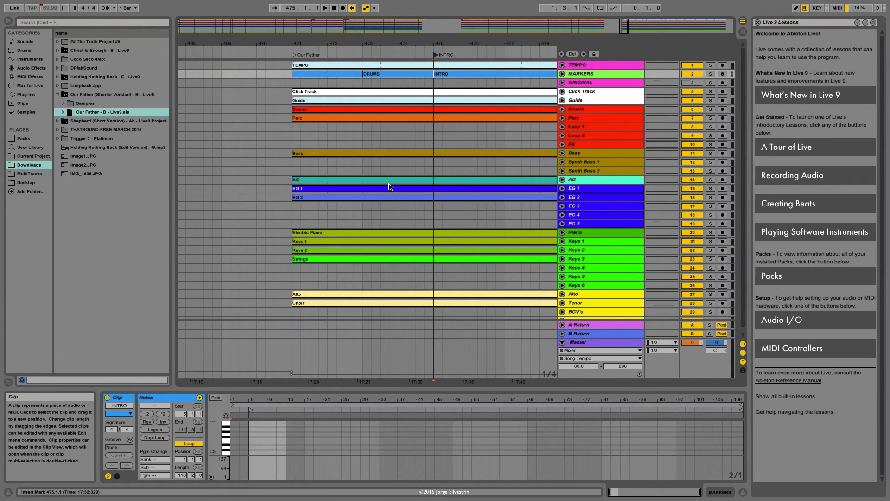
# Add a locator named VERSE at the start of the first VERSE marker clip, bar 483.
pyautogui.press('-')
pyautogui.press('-')
pyautogui.press('-')
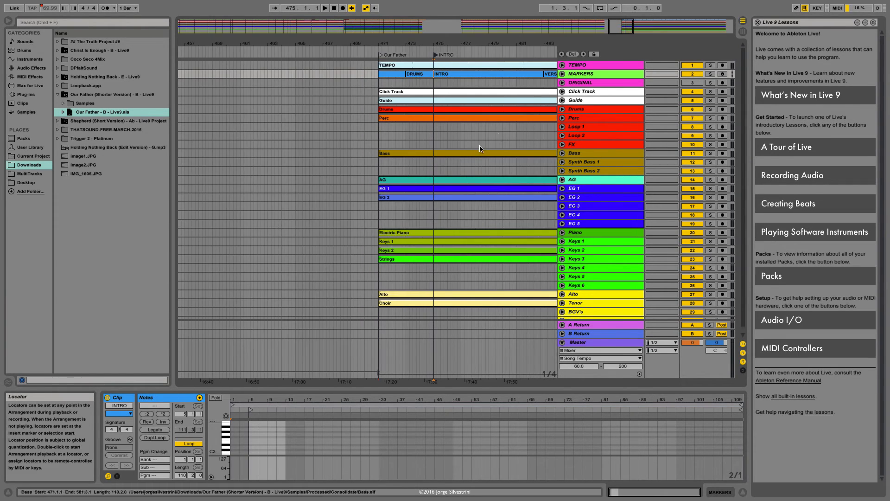
pyautogui.click(487, 74)
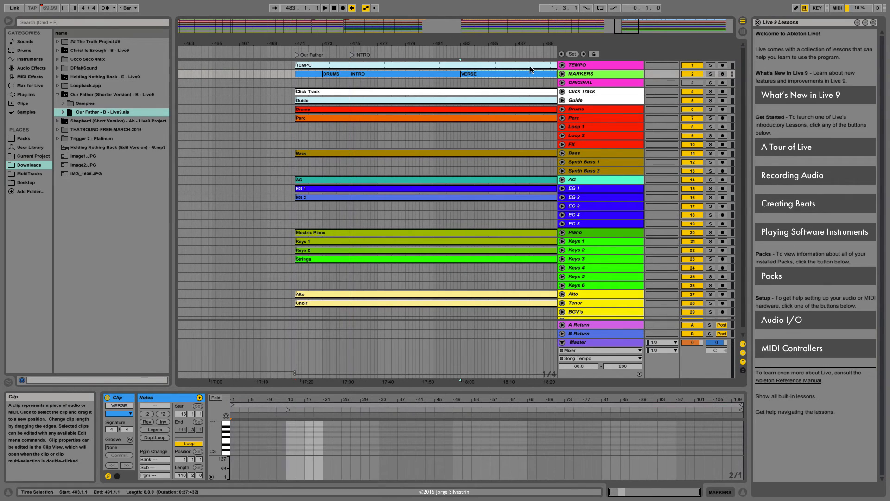
pyautogui.click(572, 54)
pyautogui.press('super+r')
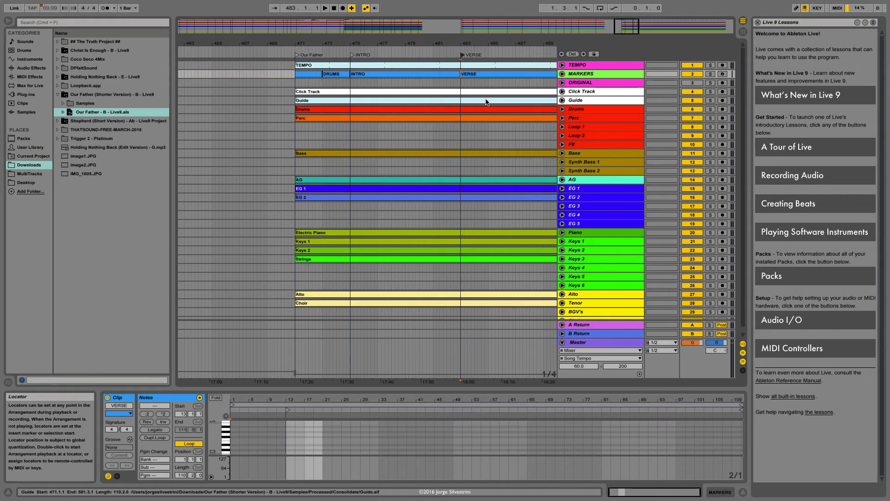
# Add a locator named CHORUS at bar 491 and another named INTRO at bar 499.
pyautogui.hscroll(5, 464, 74)
pyautogui.click(463, 75)
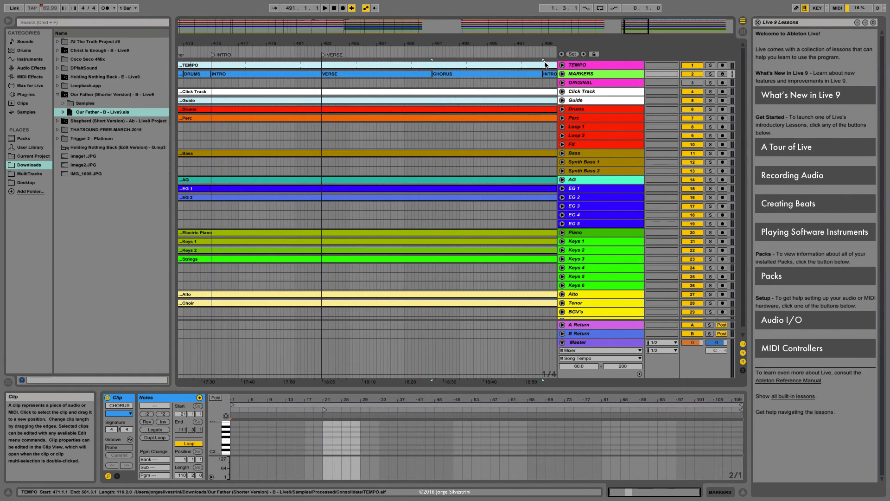
pyautogui.click(436, 74)
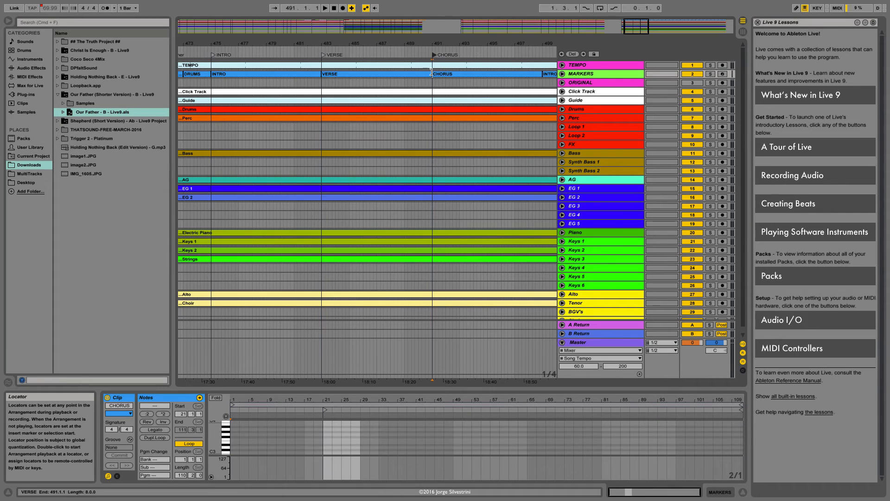
pyautogui.hscroll(3, 464, 74)
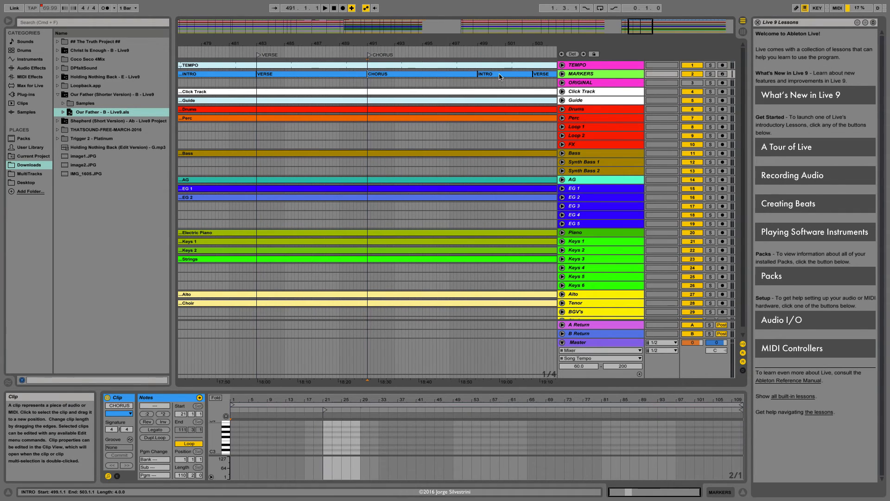
pyautogui.click(499, 76)
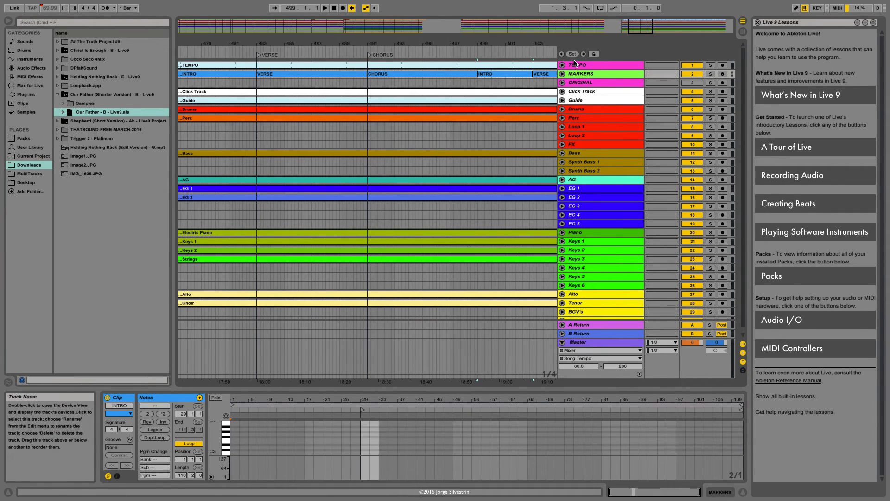
pyautogui.click(480, 56)
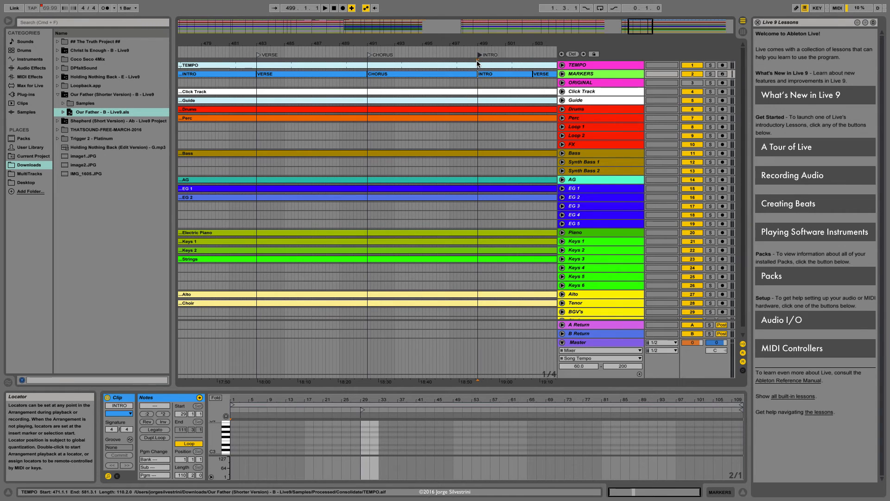
# Add a locator named VERSE at the second VERSE marker clip, bar 503.
pyautogui.hscroll(2, 478, 69)
pyautogui.click(477, 75)
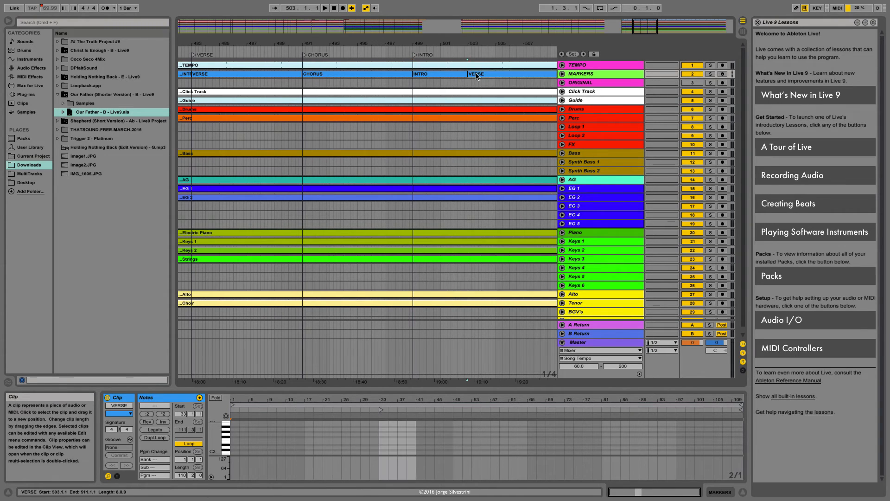
pyautogui.click(572, 54)
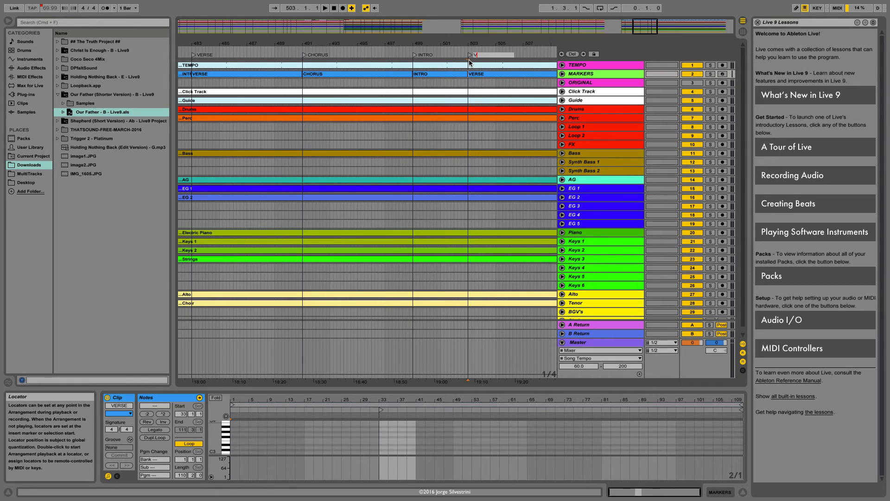
# Add a locator named CHORUS at the start of the CHORUS marker clip, bar 511.
pyautogui.hscroll(4, 493, 93)
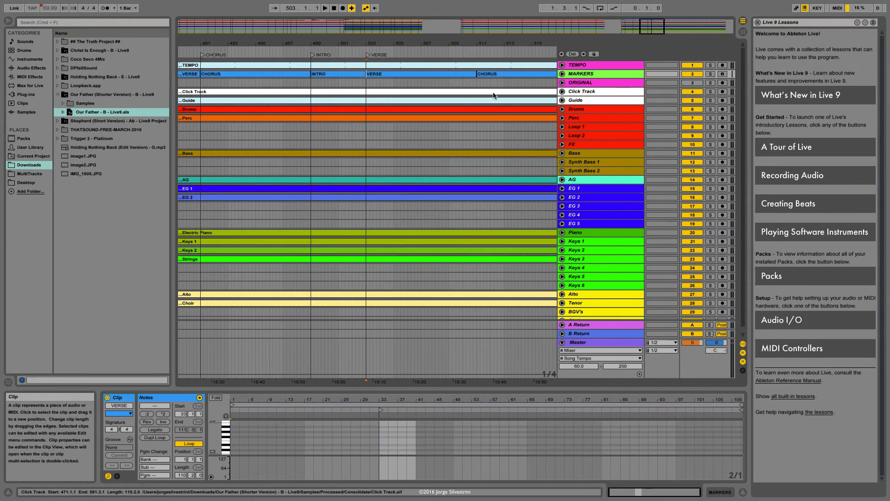
pyautogui.click(499, 74)
pyautogui.click(573, 54)
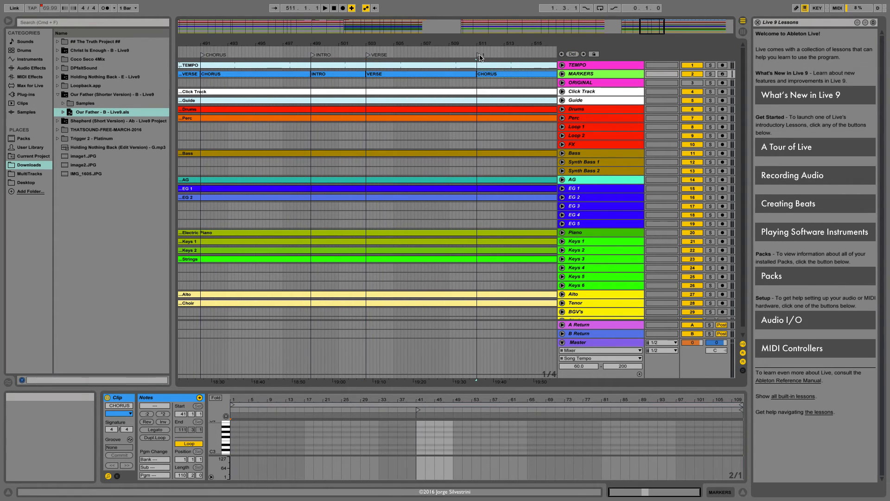
pyautogui.write('CHORUS')
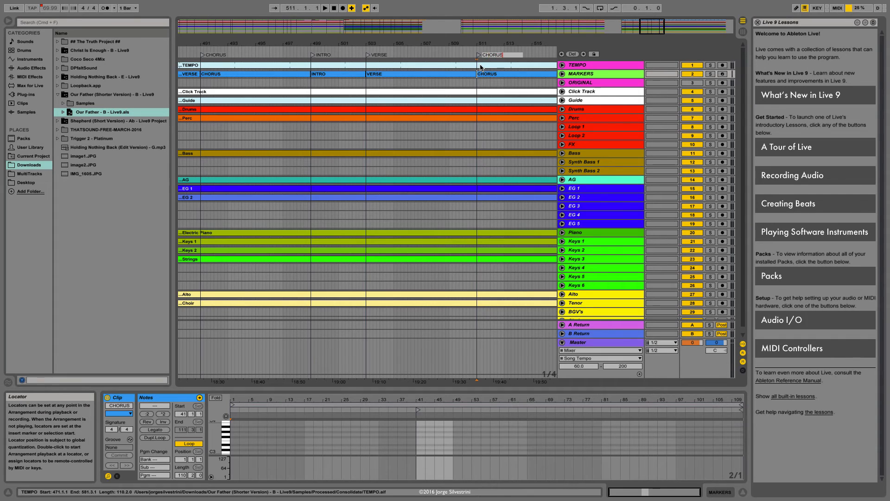
# Add a locator named BRIDGE at the start of the BRIDGE marker clip, bar 519.
pyautogui.hscroll(4, 487, 70)
pyautogui.scroll(-1, 492, 71)
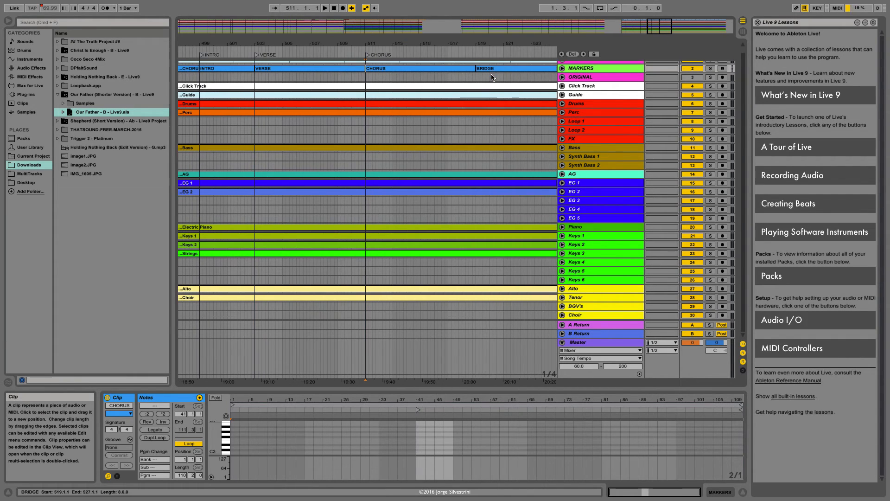
pyautogui.scroll(1, 494, 69)
pyautogui.click(494, 74)
pyautogui.click(573, 54)
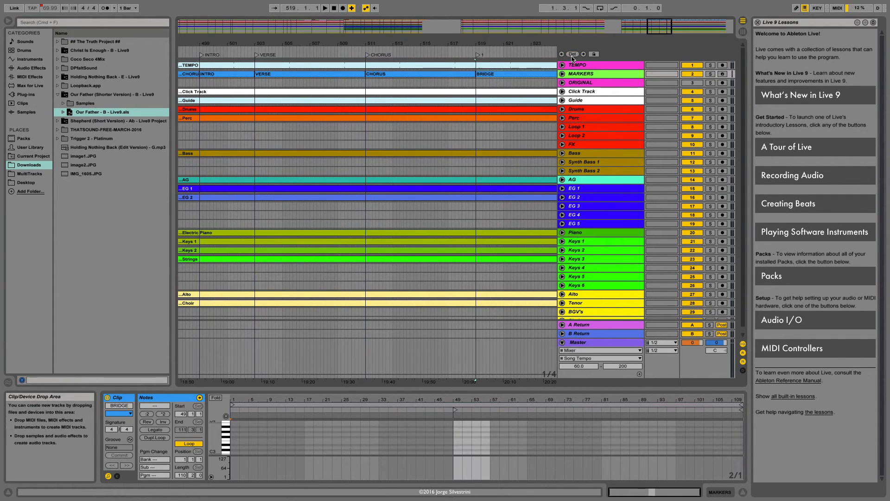
pyautogui.press('super+r')
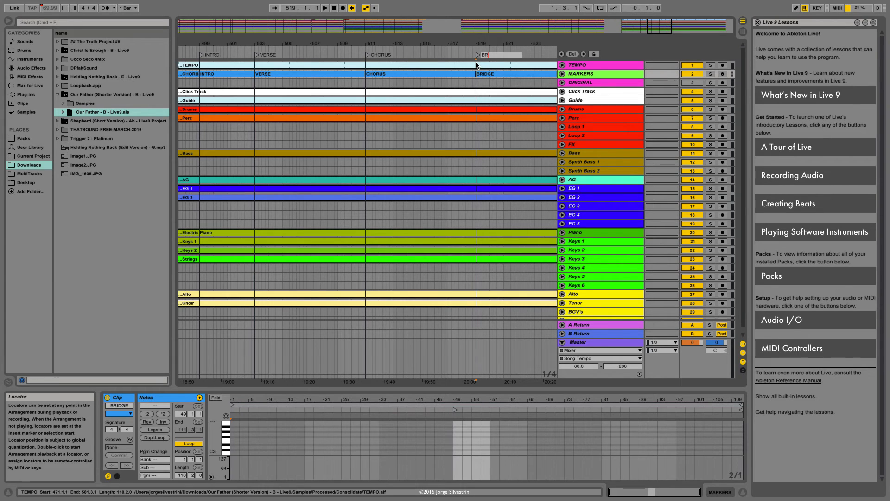
# Add locators named REFRAIN at the two REFRAIN marker clips, bars 527 and 535.
pyautogui.hscroll(4, 483, 69)
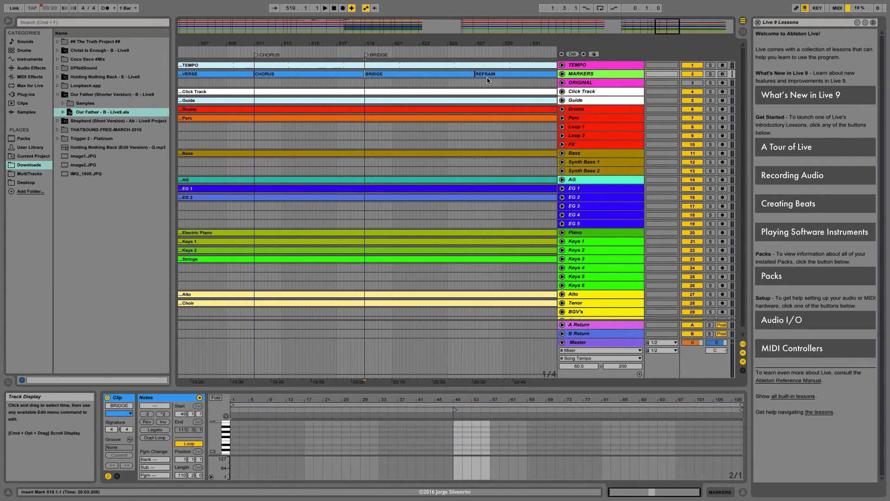
pyautogui.click(487, 73)
pyautogui.click(573, 54)
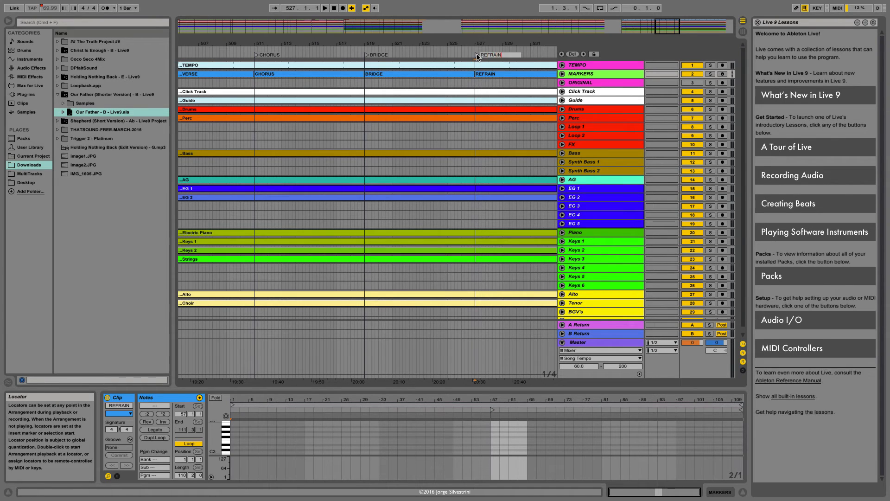
pyautogui.hscroll(4, 456, 85)
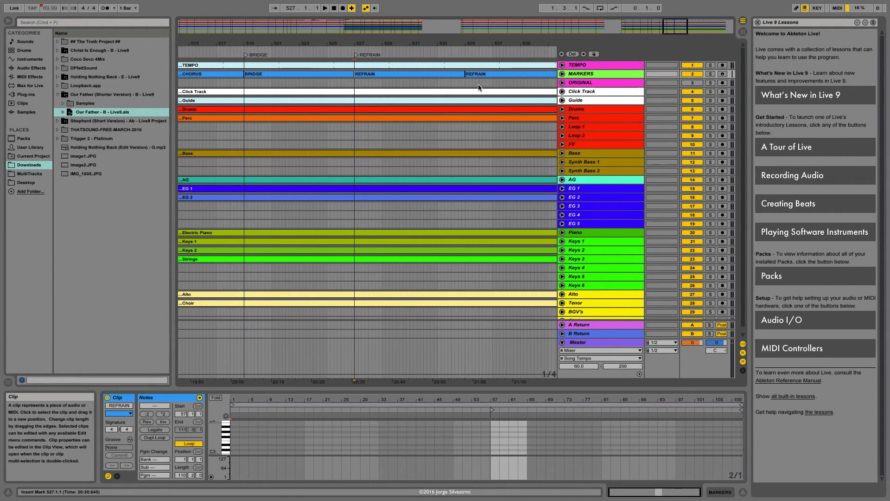
pyautogui.click(478, 74)
pyautogui.click(577, 55)
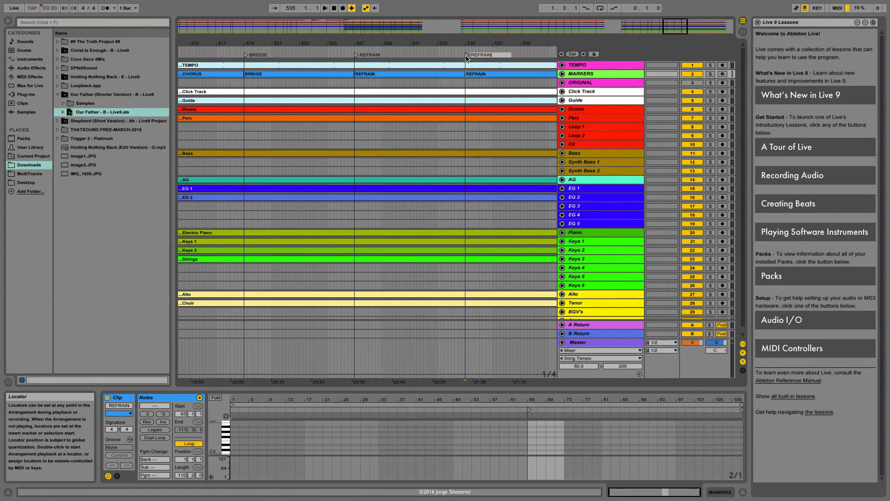
# Add a locator named CHORUS 2 at the start of the CHORUS 2 marker clip, bar 543.
pyautogui.hscroll(6, 482, 74)
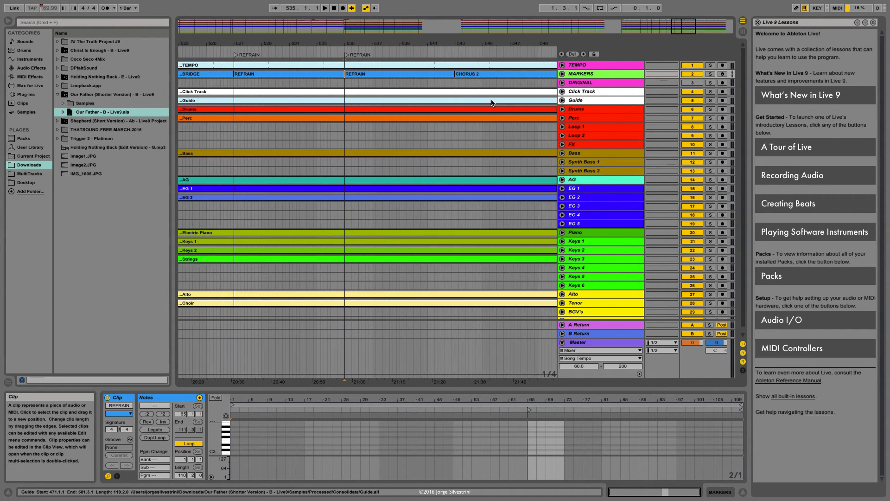
pyautogui.click(484, 75)
pyautogui.click(573, 54)
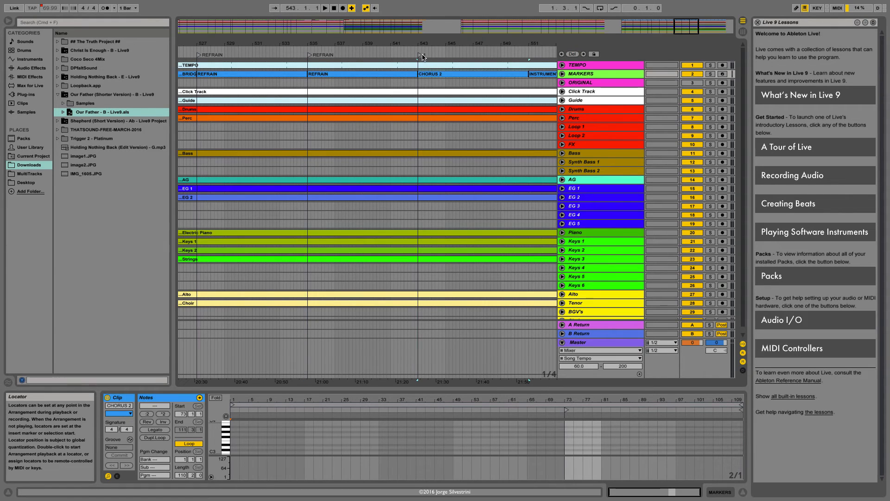
pyautogui.press('super+r')
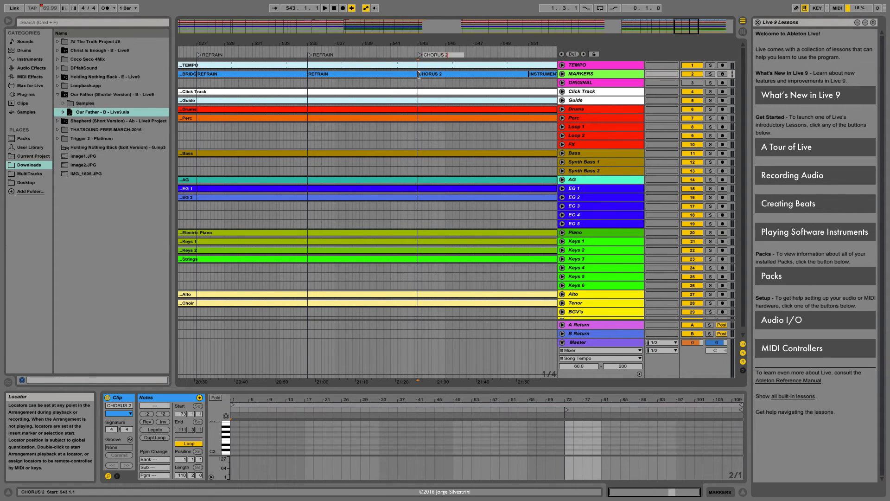
# Add a locator named INSTRUMENTAL at the first INSTRUMENTAL marker clip, bar 551.
pyautogui.hscroll(3, 456, 81)
pyautogui.click(446, 74)
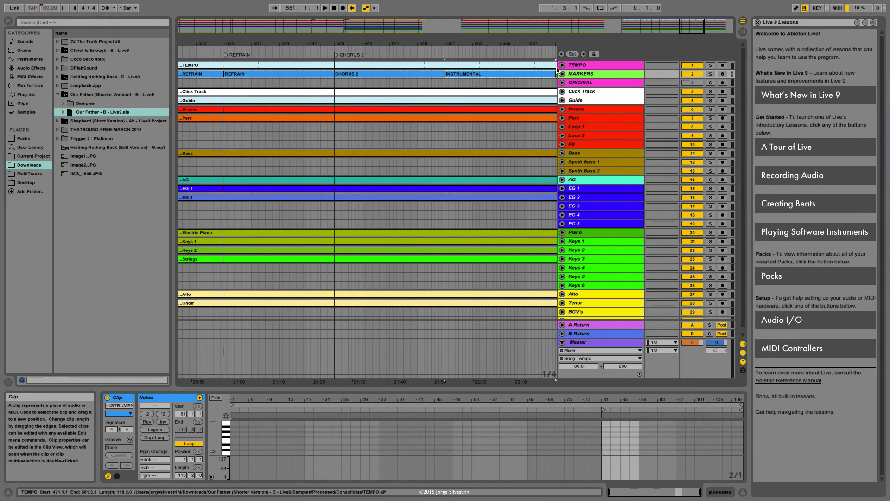
pyautogui.click(573, 54)
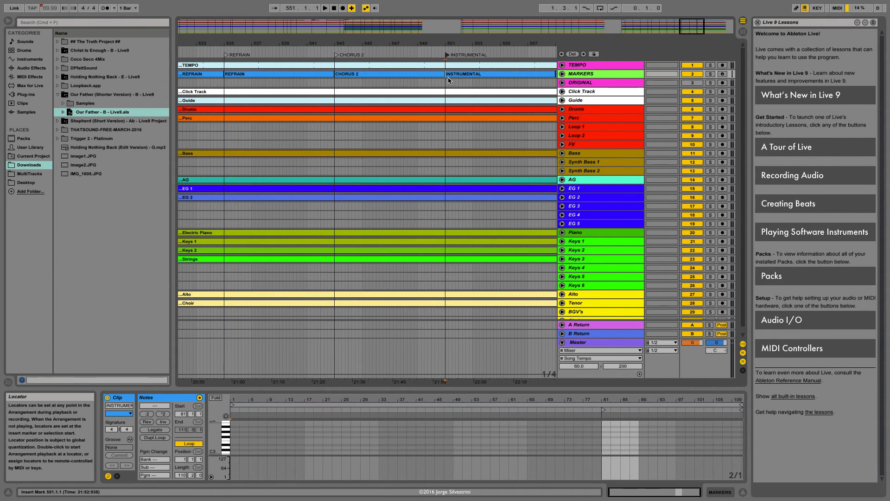
# Add a locator named CHORUS 2 BREAKDOWN at the matching marker clip, bar 559.
pyautogui.hscroll(4, 457, 79)
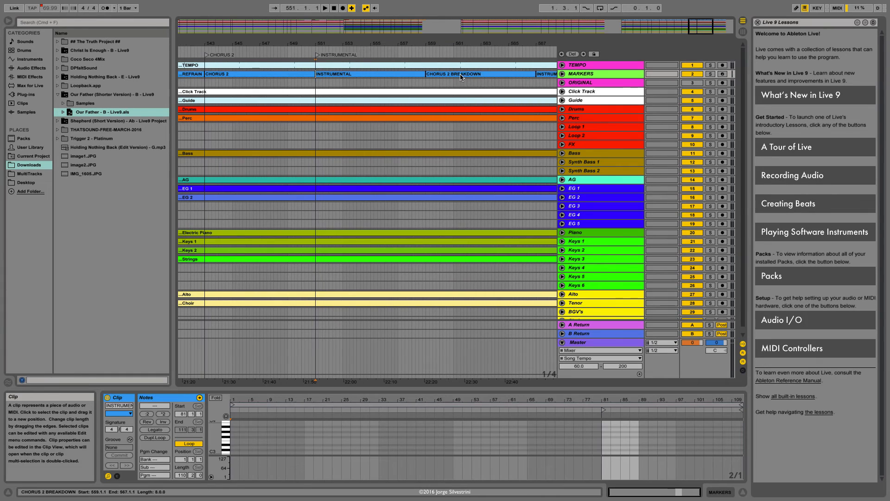
pyautogui.click(462, 74)
pyautogui.click(573, 54)
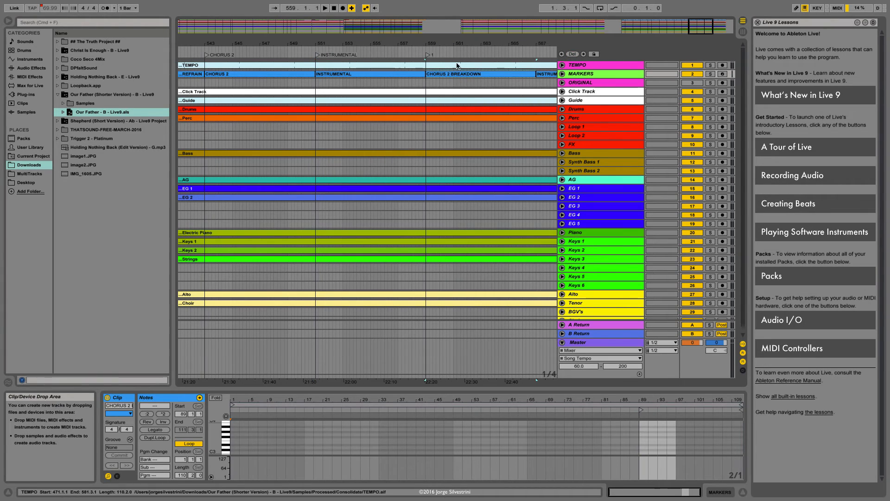
pyautogui.click(428, 57)
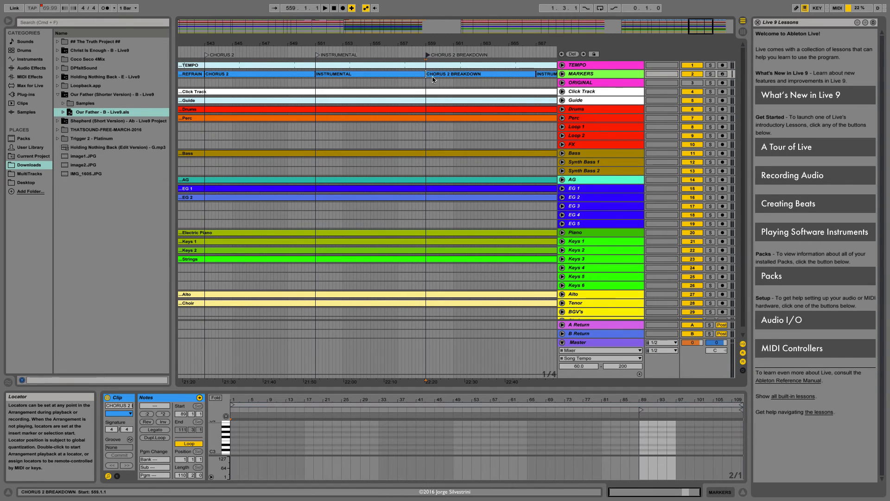
# Add a locator named INSTRUMENTAL at bar 567 and another named OUTRO at bar 571.
pyautogui.click(547, 74)
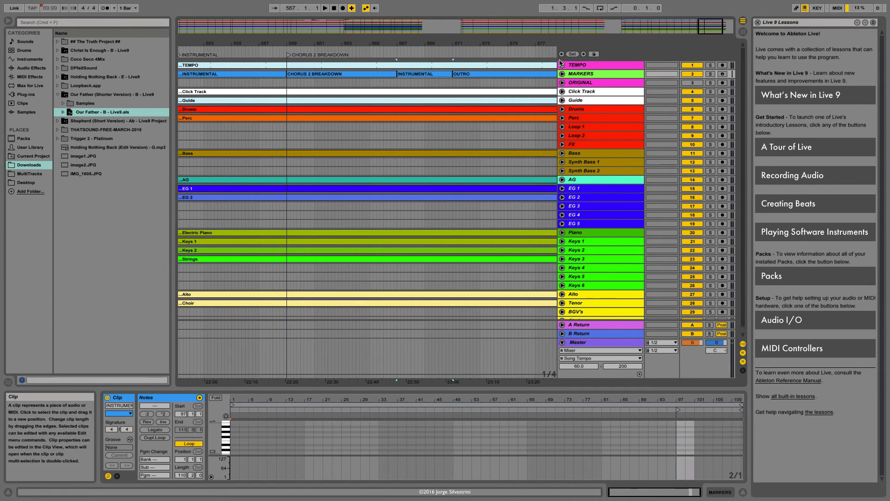
pyautogui.click(572, 54)
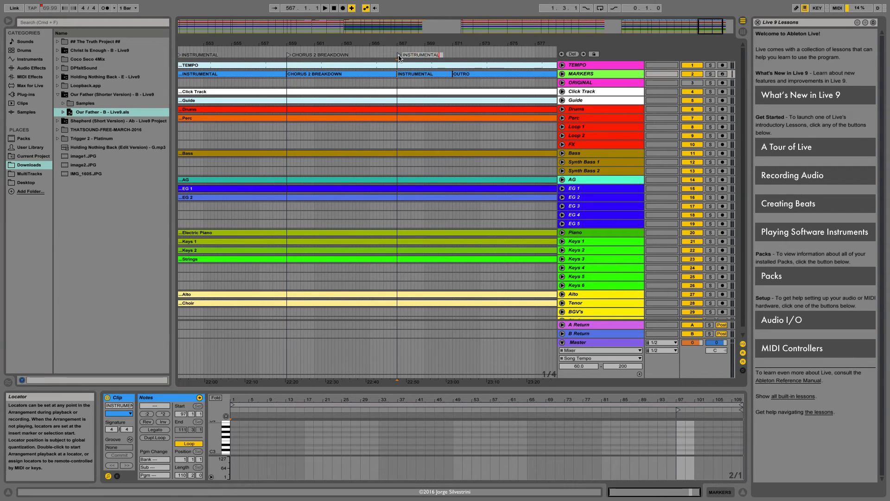
pyautogui.click(476, 75)
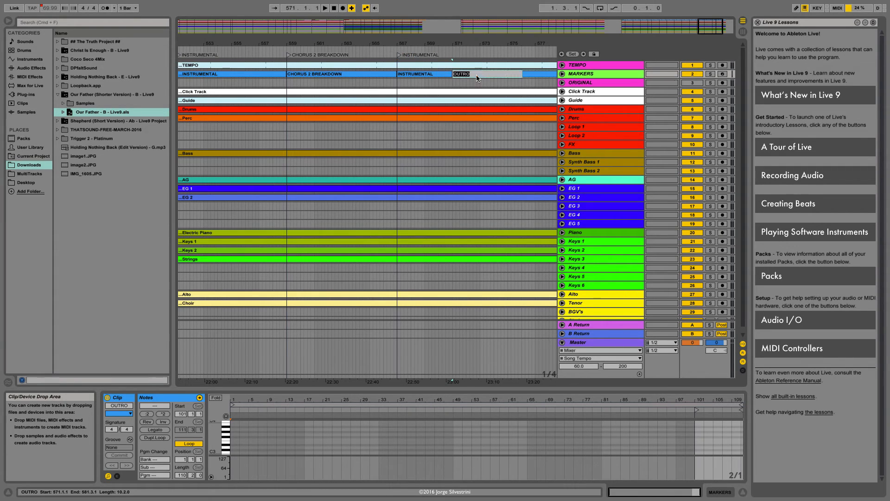
pyautogui.press('Return')
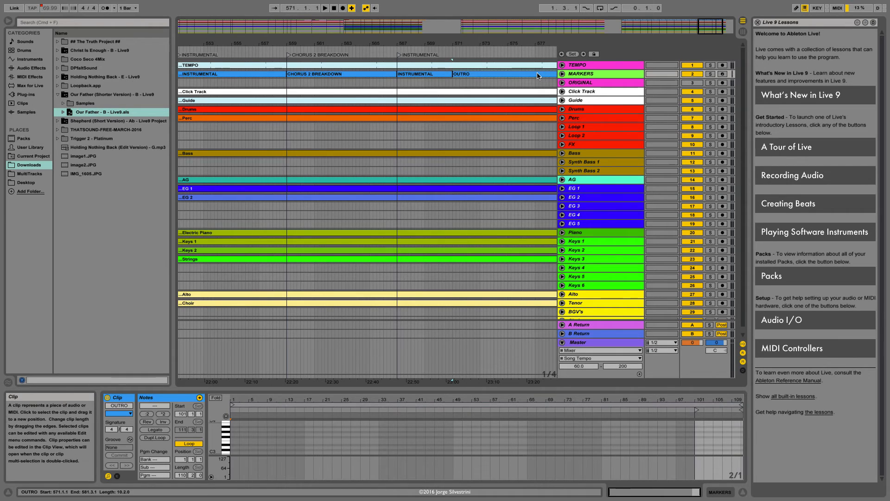
pyautogui.click(574, 55)
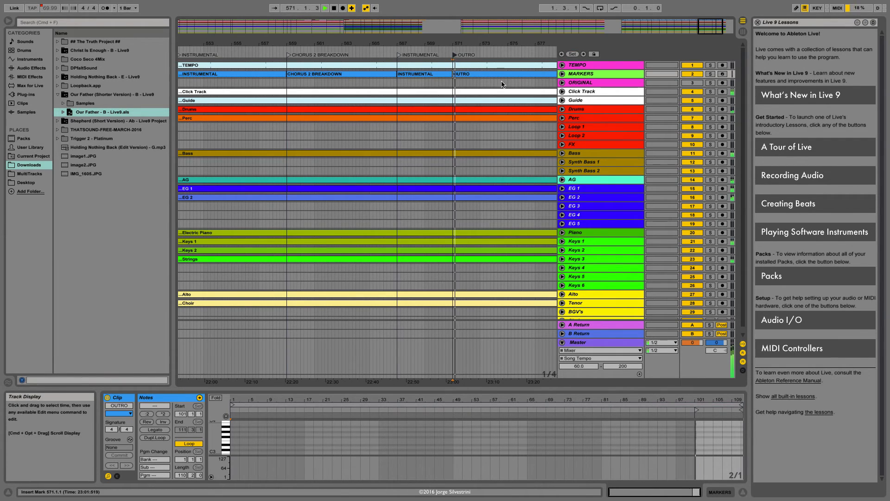
# Stop the playback and review the Our Father locators from the OUTRO back to the start of the song.
pyautogui.hscroll(5, 505, 87)
pyautogui.scroll(-1, 505, 87)
pyautogui.press('-')
pyautogui.press('-')
pyautogui.press('-')
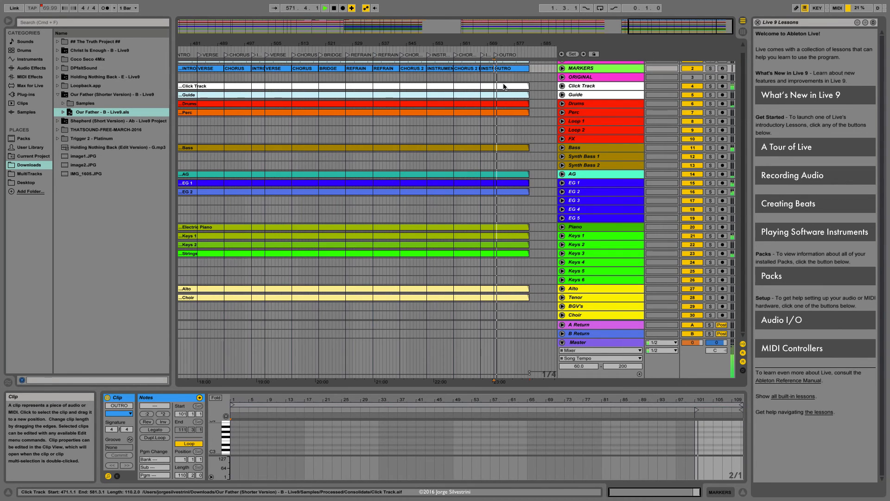
pyautogui.press('space')
pyautogui.hscroll(-4, 326, 152)
pyautogui.hscroll(-3, 326, 152)
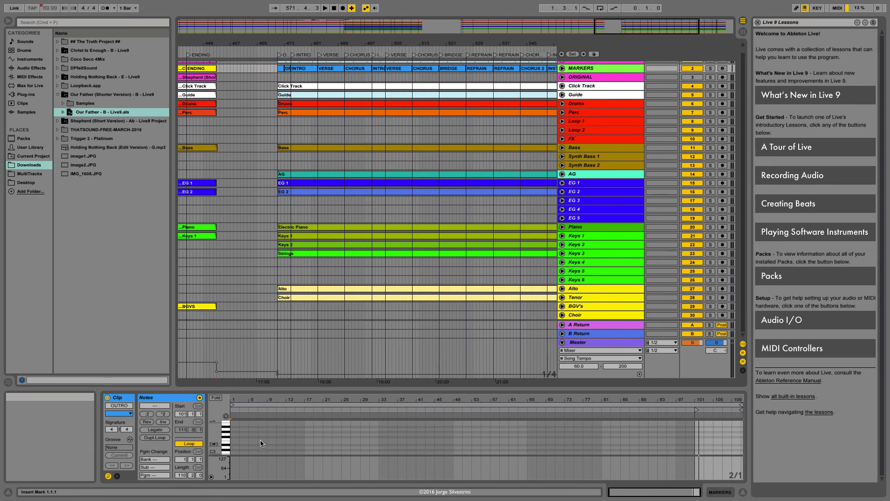
# Switch to Planning Center in Safari, download the Our Father MP3 from the weekend plan, and return to Ableton Live.
pyautogui.press('super+Tab')
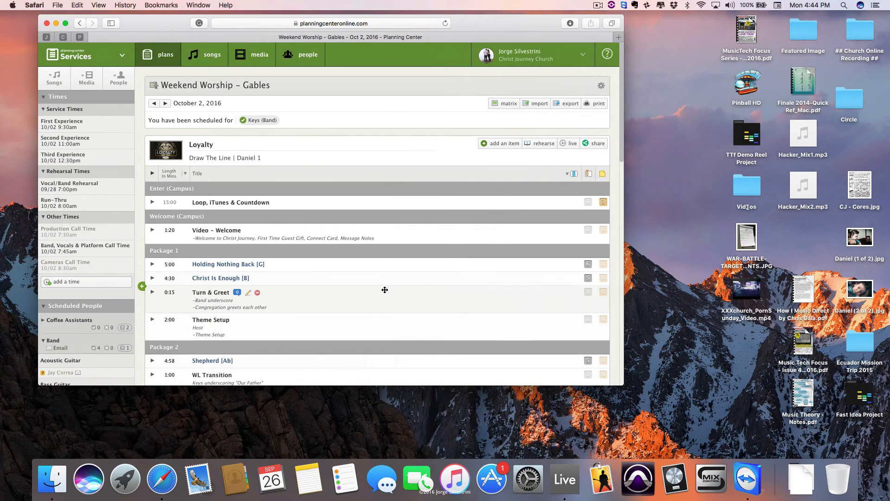
pyautogui.scroll(-5, 379, 290)
pyautogui.click(588, 230)
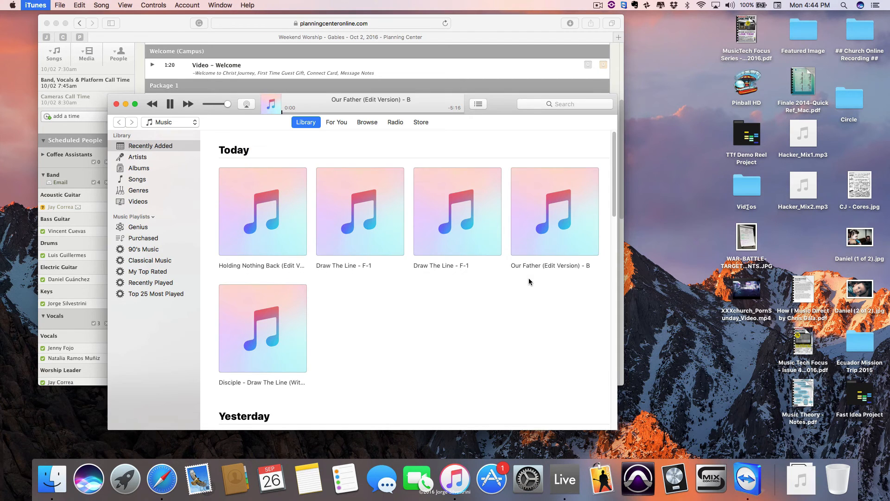
pyautogui.press('super+q')
pyautogui.press('super+Tab')
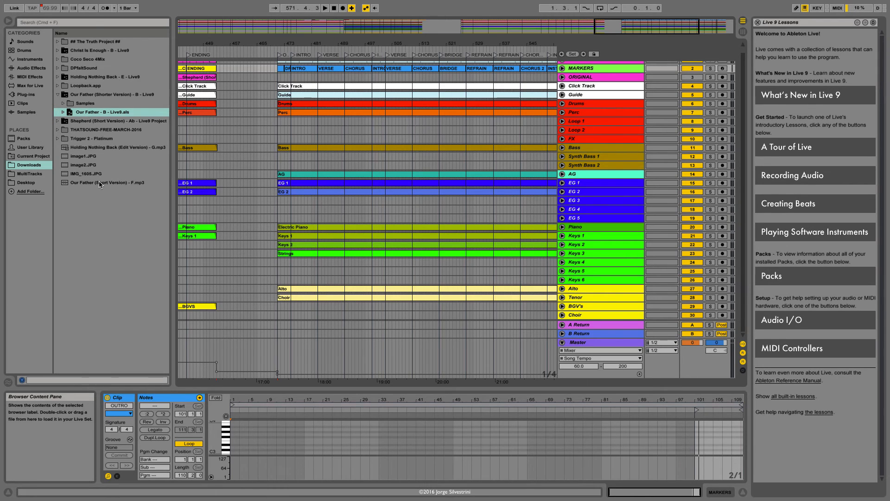
# Place Our Father (Short Version) - F.mp3 on the ORIGINAL track at bar 471 and turn off its warping.
pyautogui.moveTo(99, 182); pyautogui.dragTo(279, 77)
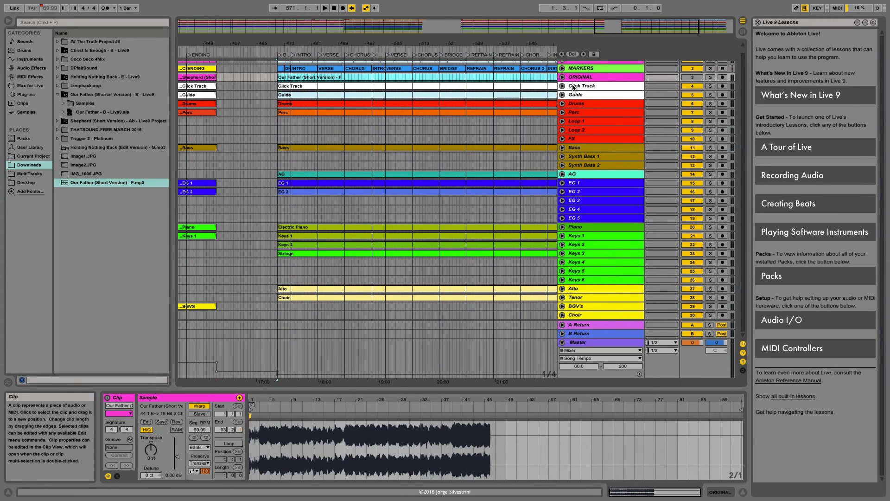
pyautogui.click(563, 77)
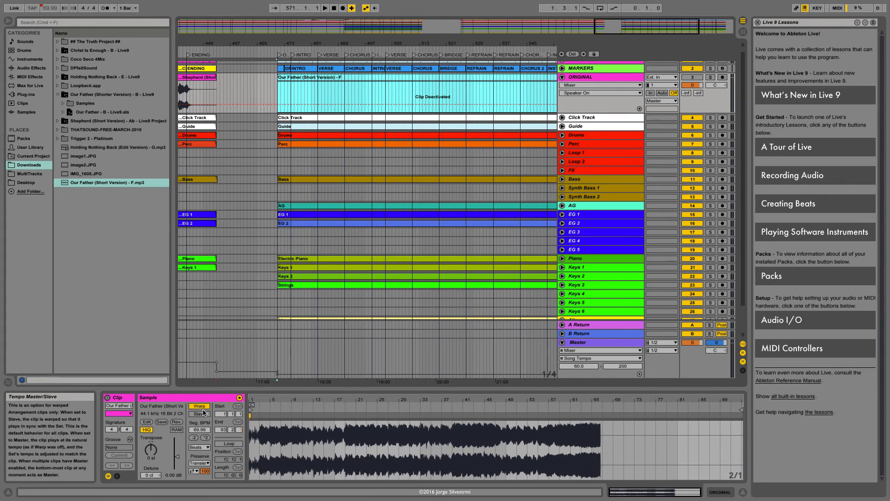
pyautogui.click(199, 406)
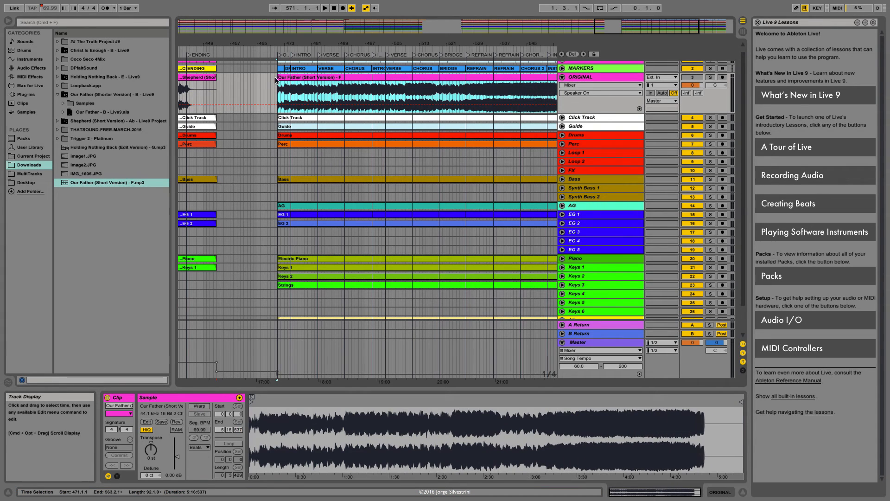
# Play from bar 471, activate the ORIGINAL track during playback, and stop to examine the beginning of its waveform.
pyautogui.press('space')
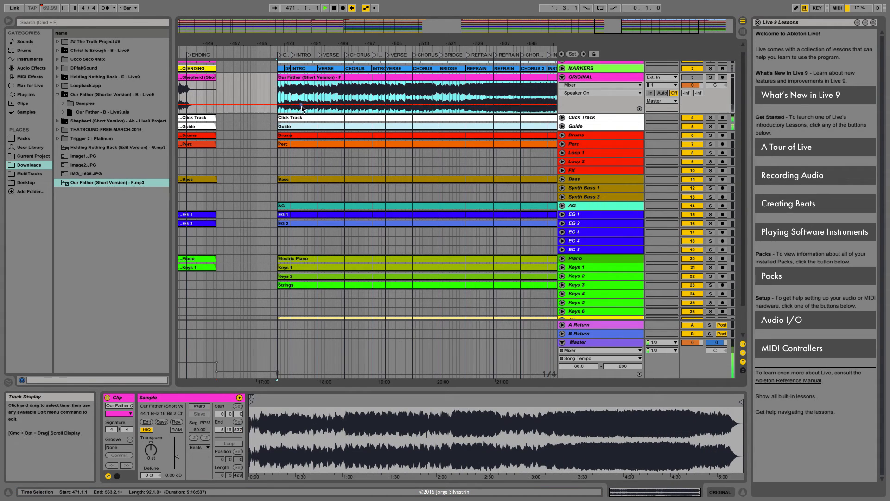
pyautogui.click(691, 77)
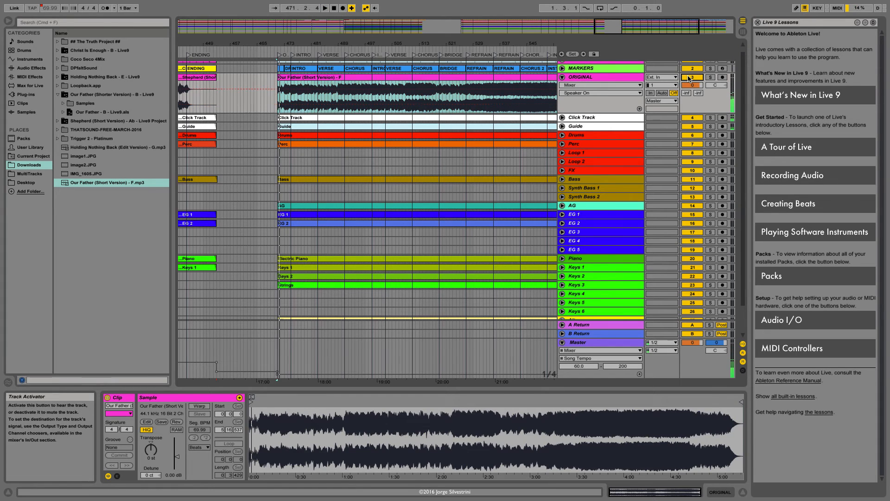
pyautogui.press('space')
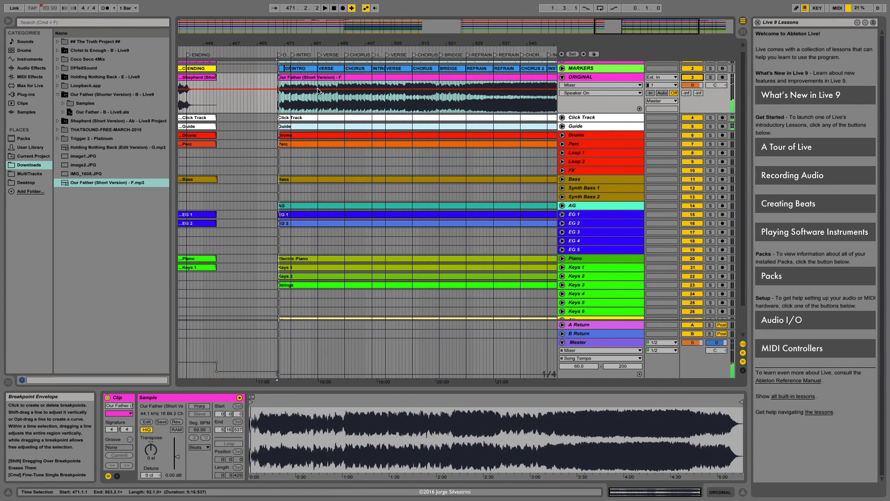
pyautogui.press('+')
pyautogui.press('+')
pyautogui.press('+')
pyautogui.press('+')
pyautogui.scroll(-1, 318, 91)
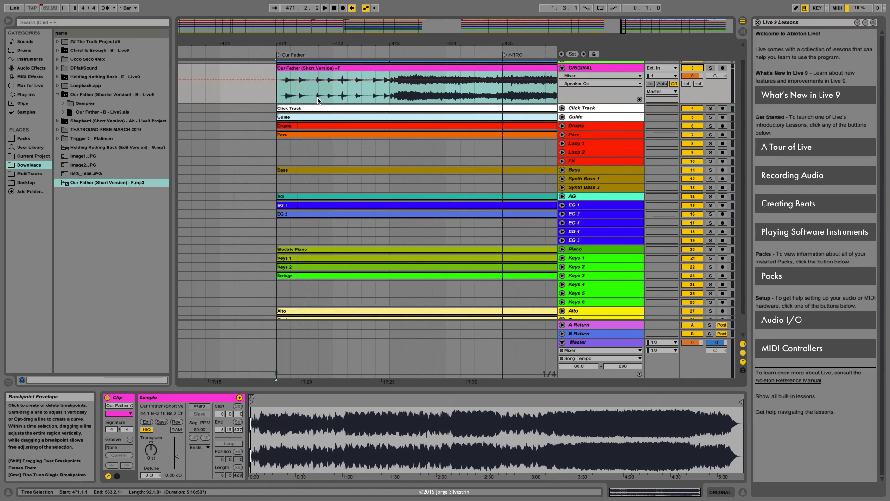
# Move the Our Father MP3 on the ORIGINAL track to about 472.4.2 and play it with the other tracks.
pyautogui.scroll(1, 318, 99)
pyautogui.moveTo(325, 110); pyautogui.dragTo(413, 95)
pyautogui.press('space')
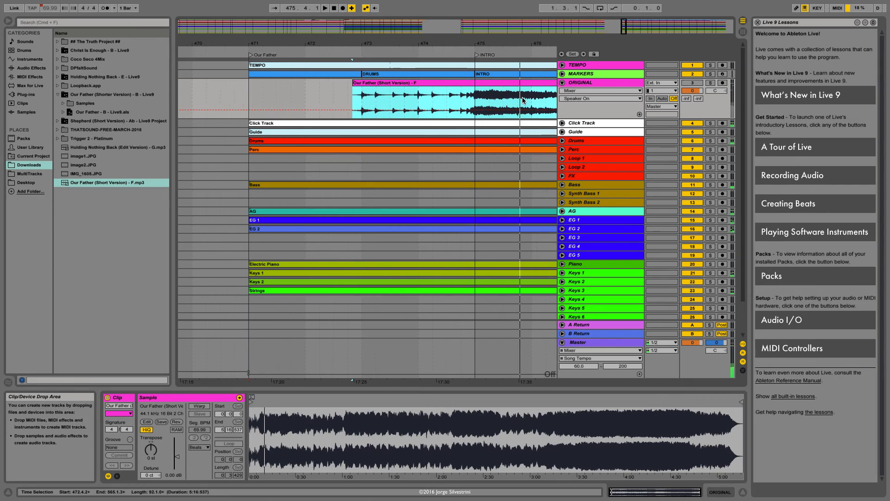
# Transpose the Our Father clips from Bass through Choir to -6 st, and audition the song briefly from bar 471.
pyautogui.hscroll(1, 523, 100)
pyautogui.press('-')
pyautogui.press('-')
pyautogui.press('-')
pyautogui.press('-')
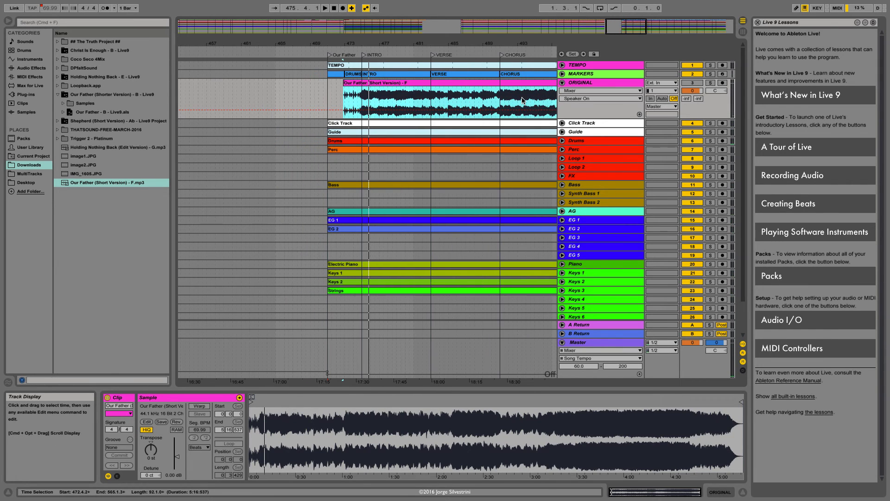
pyautogui.click(347, 185)
pyautogui.scroll(-2, 347, 186)
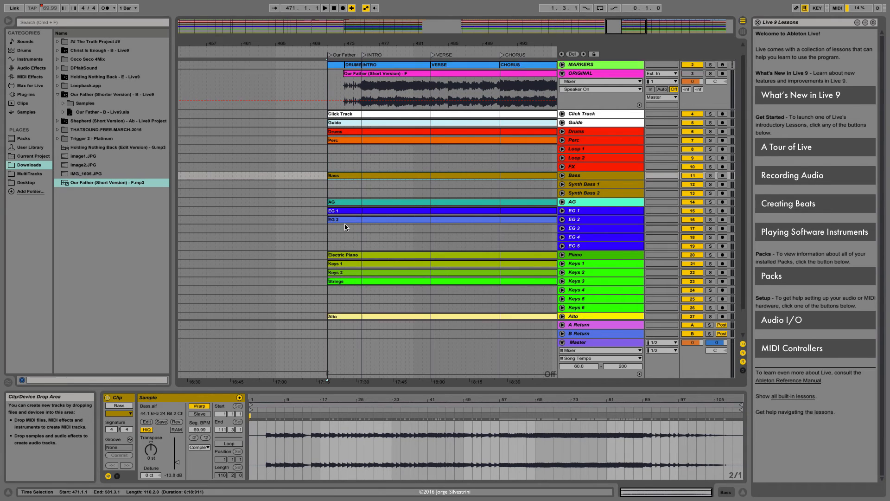
pyautogui.keyDown('shift'); pyautogui.click(348, 299); pyautogui.keyUp('shift')
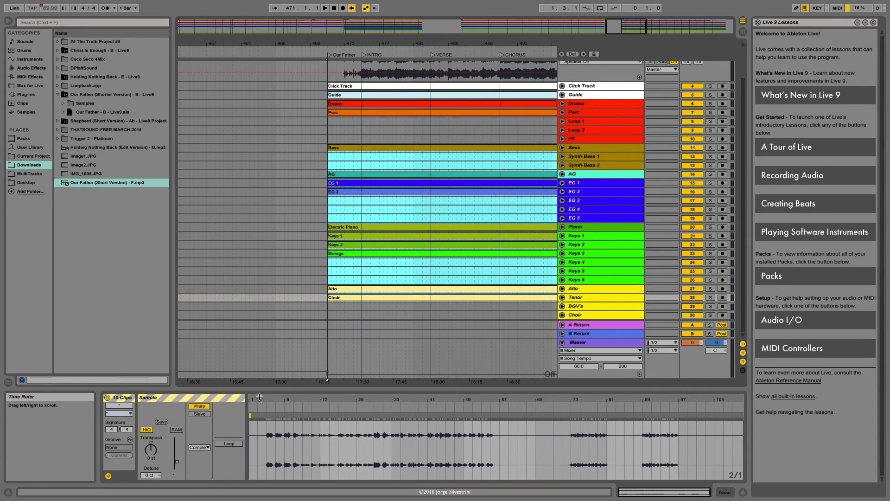
pyautogui.click(149, 458)
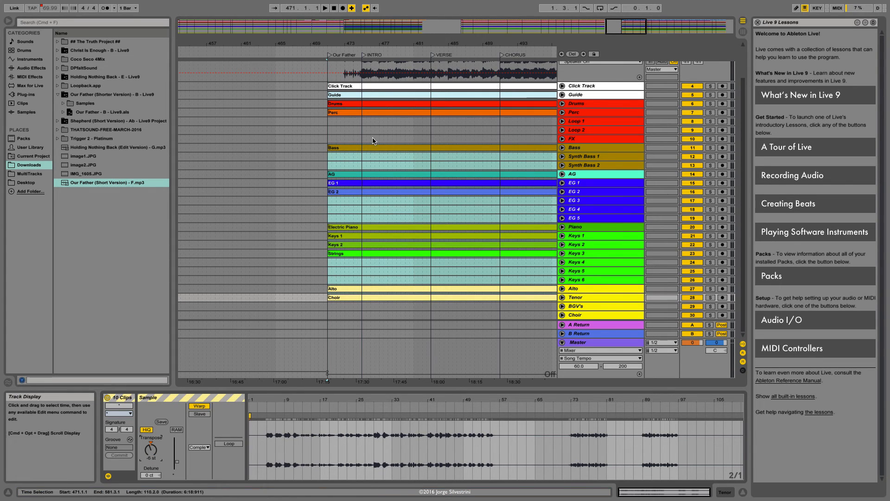
pyautogui.press('space')
pyautogui.scroll(4, 510, 148)
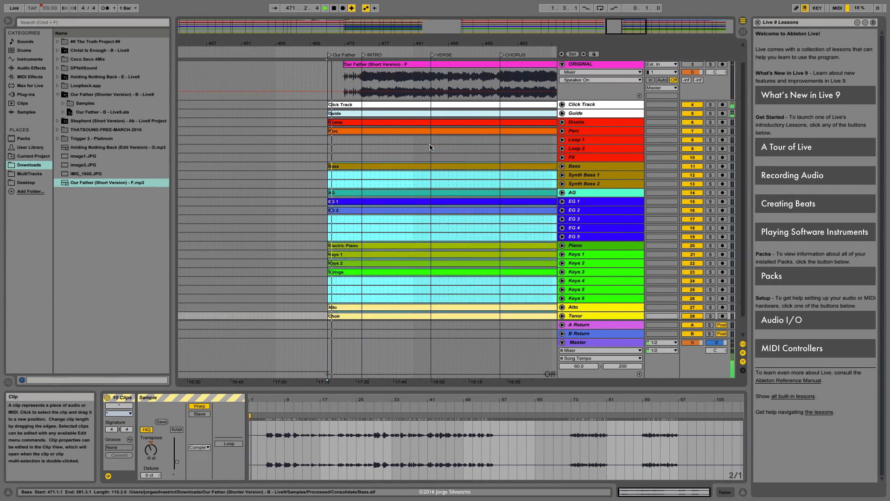
pyautogui.press('space')
# Unfold the Guide track, split its clip after the first count at about 471.1.3, and trim the remainder's start to about 471.3.
pyautogui.click(562, 132)
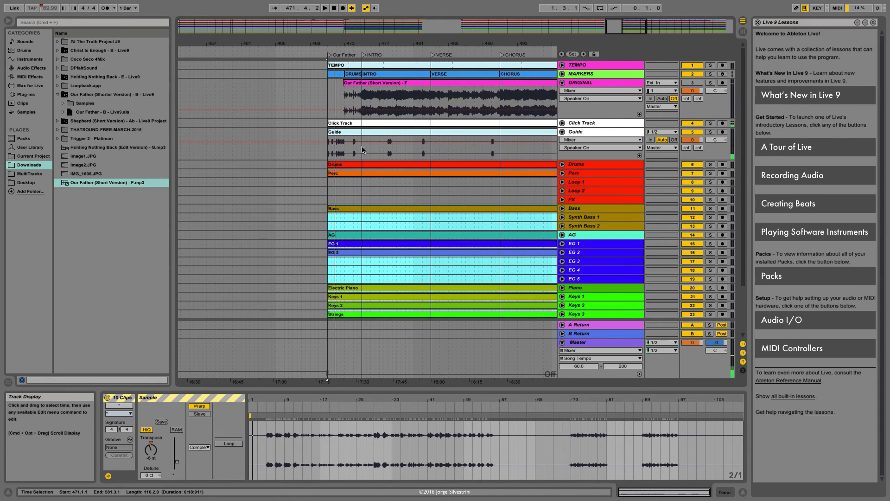
pyautogui.click(329, 151)
pyautogui.press('+')
pyautogui.press('+')
pyautogui.press('+')
pyautogui.press('+')
pyautogui.press('+')
pyautogui.press('+')
pyautogui.press('+')
pyautogui.press('+')
pyautogui.press('+')
pyautogui.press('+')
pyautogui.press('+')
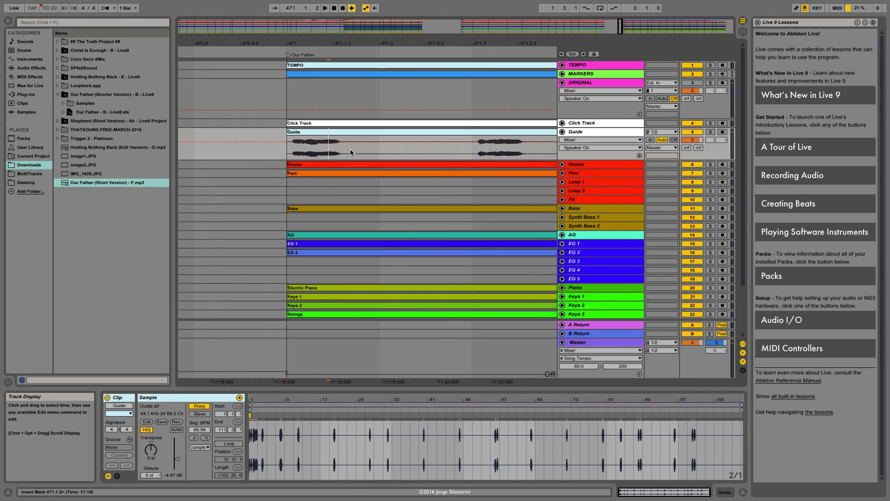
pyautogui.click(344, 148)
pyautogui.hotkey('ctrl', 'e')
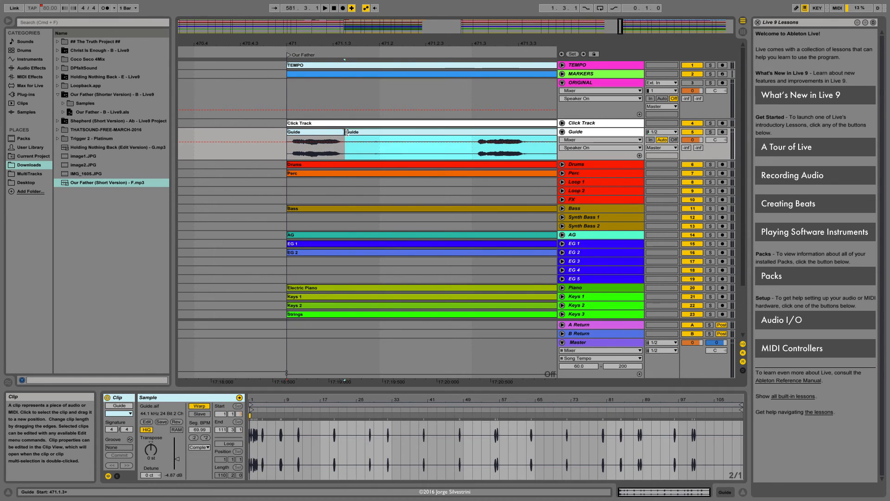
pyautogui.moveTo(345, 140); pyautogui.dragTo(485, 139)
# Split the Guide clip after the second count at about 471.3.3 and trim the remainder's start to 472.1.1.
pyautogui.click(530, 146)
pyautogui.hotkey('ctrl', 'e')
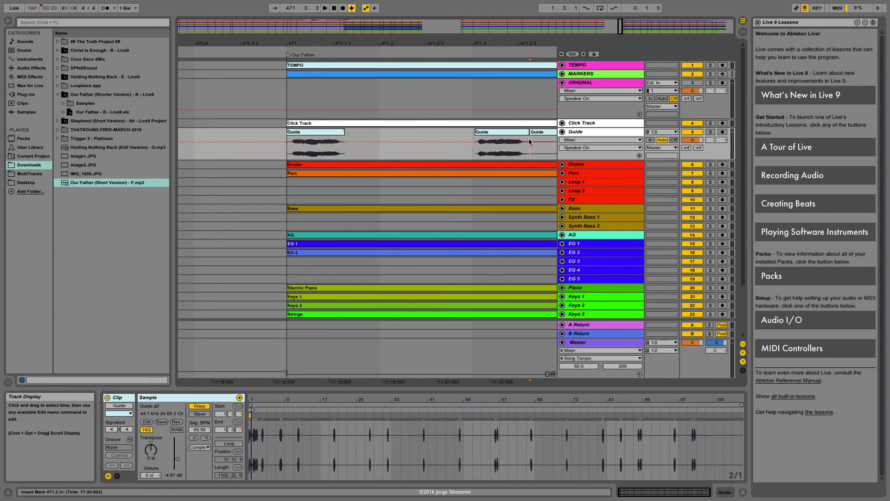
pyautogui.press('-')
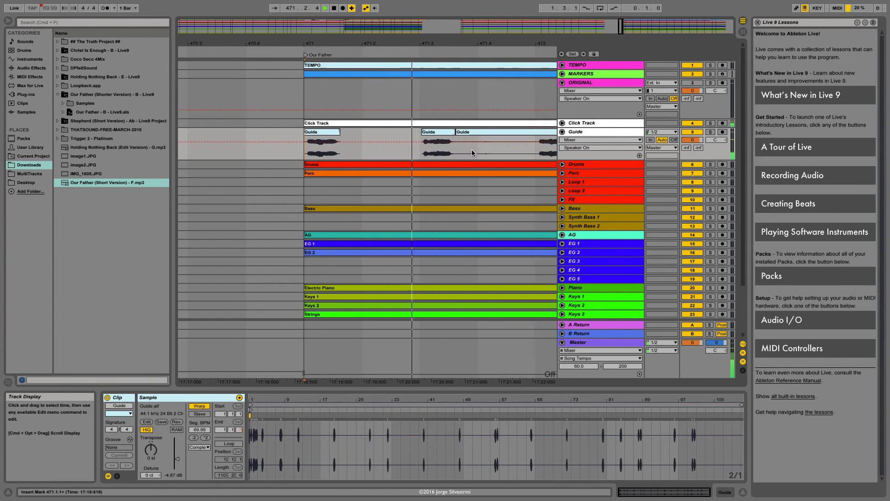
pyautogui.press('space')
pyautogui.moveTo(382, 138); pyautogui.dragTo(463, 138)
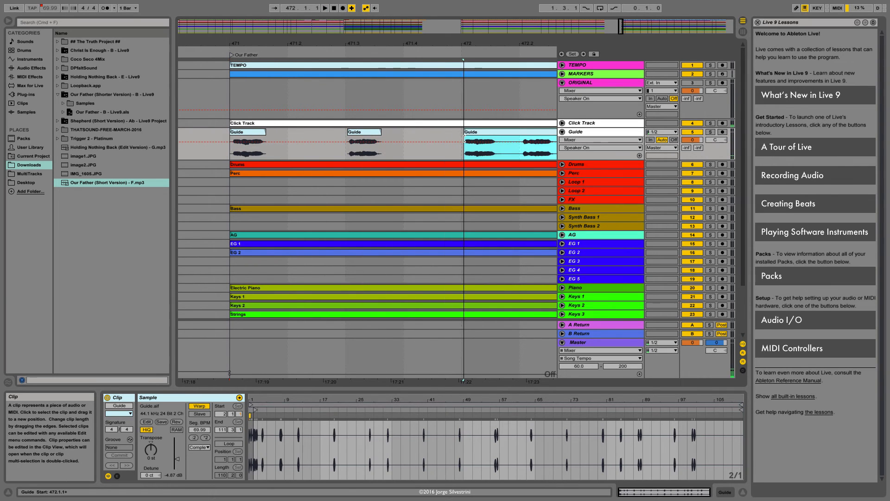
# Split the Guide clip after the counts at 472.1 and 472.2, trimming each remainder's start to the next count.
pyautogui.click(498, 145)
pyautogui.press('super+e')
pyautogui.moveTo(497, 134); pyautogui.dragTo(520, 134)
pyautogui.hscroll(3, 501, 144)
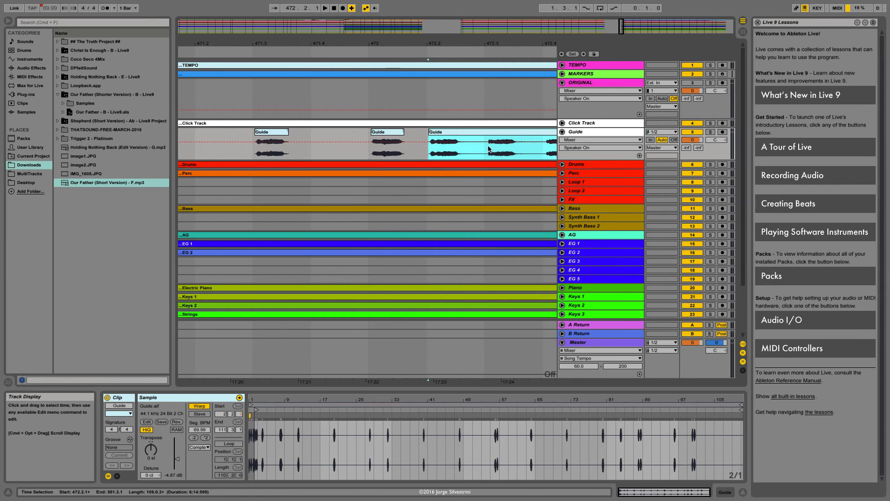
pyautogui.click(462, 146)
pyautogui.press('super+e')
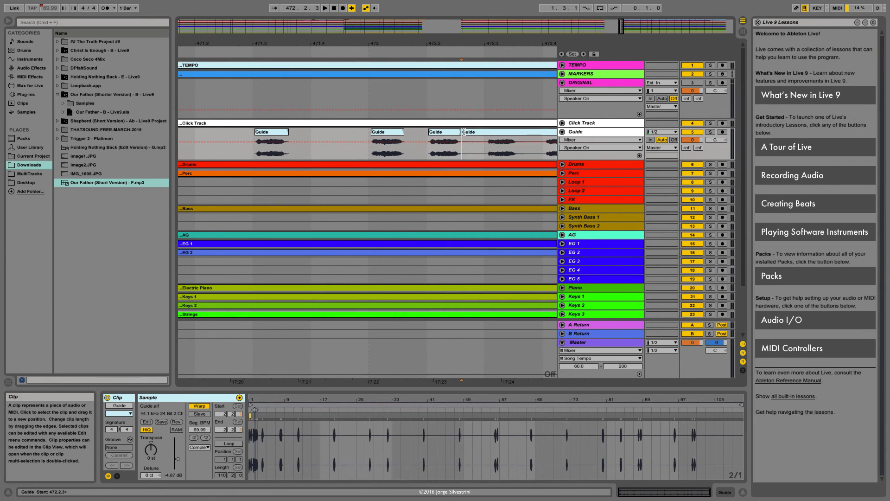
pyautogui.moveTo(462, 134); pyautogui.dragTo(544, 132)
# Split the Guide clip after the counts at 472.3 and 472.4, trimming the remainders' starts to 472.4.1 and about 473.1.2.
pyautogui.click(517, 144)
pyautogui.press('super+e')
pyautogui.hscroll(5, 510, 142)
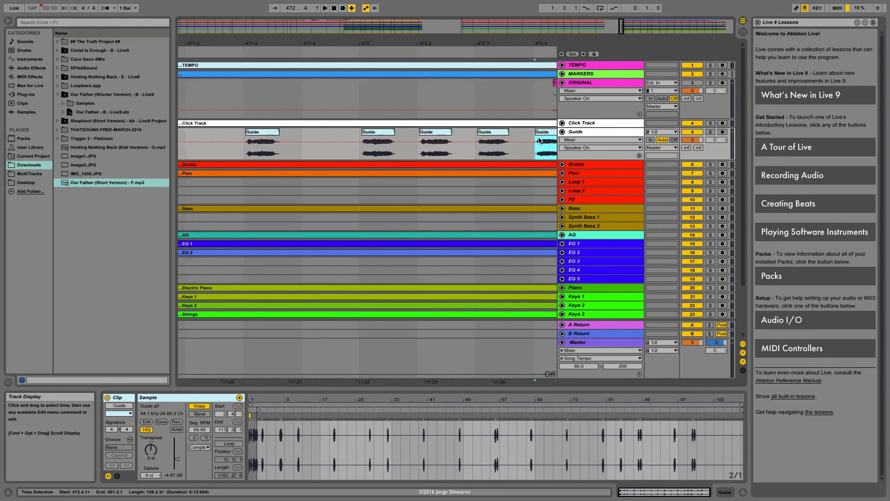
pyautogui.click(490, 145)
pyautogui.press('super+e')
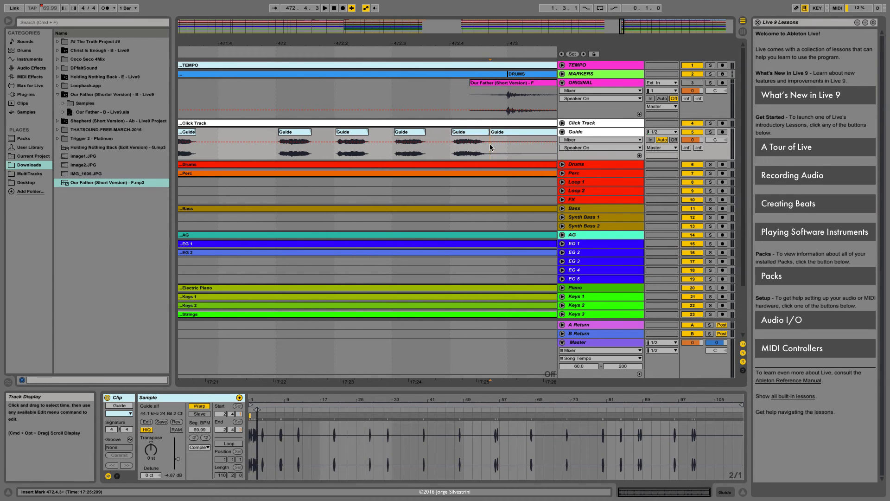
pyautogui.moveTo(492, 133); pyautogui.dragTo(534, 133)
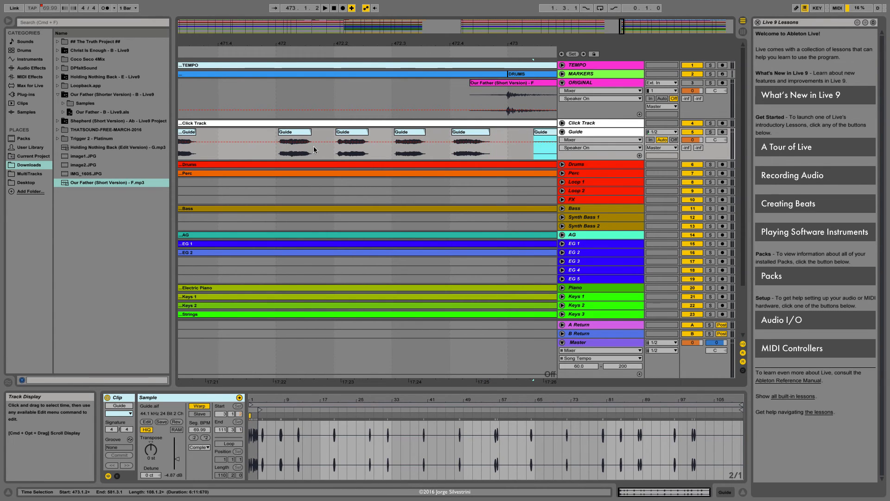
# Play the edited Guide counts from about 471.4.4 into the INTRO, and audition the VERSE from about 482.4.4.
pyautogui.click(272, 146)
pyautogui.press('space')
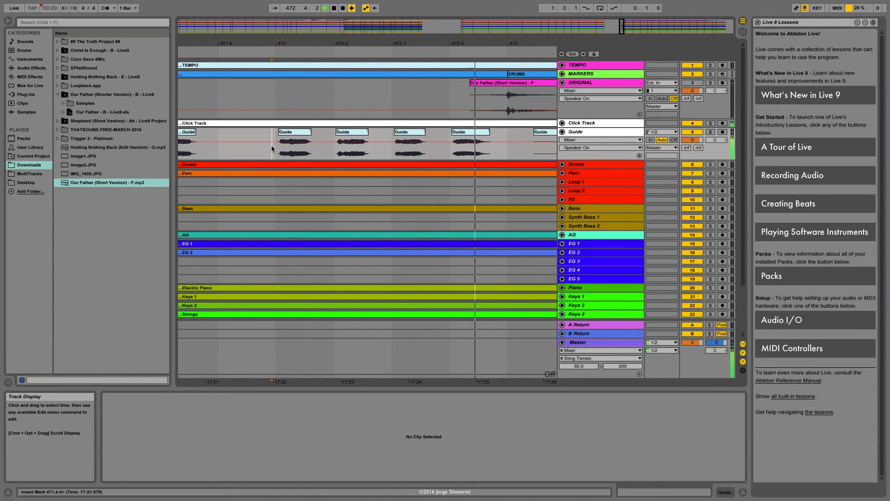
pyautogui.press('-')
pyautogui.press('-')
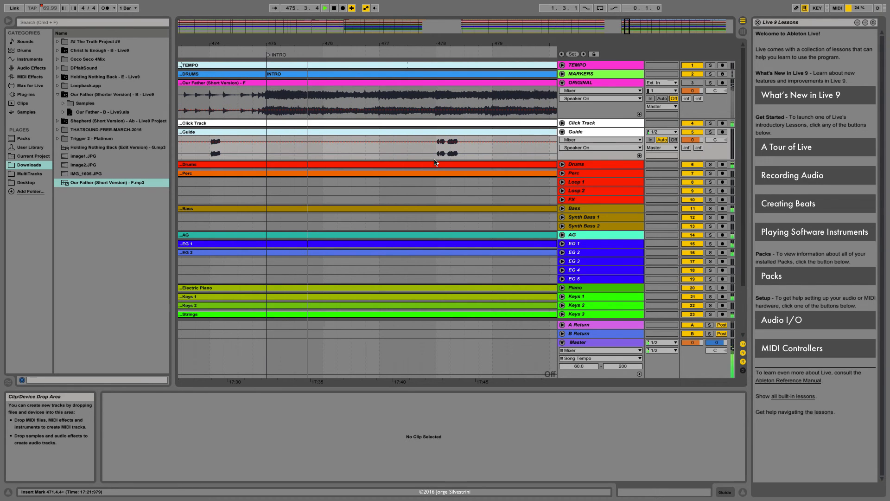
pyautogui.press('-')
pyautogui.press('-')
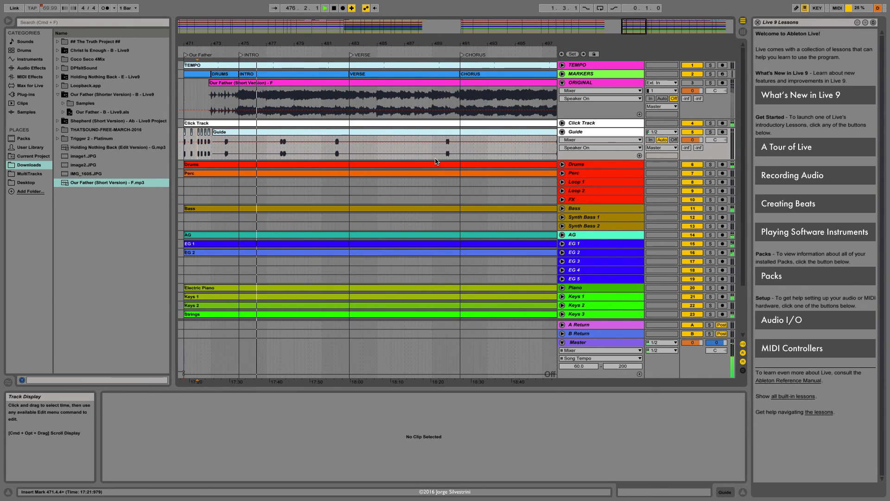
pyautogui.click(350, 146)
pyautogui.press('space')
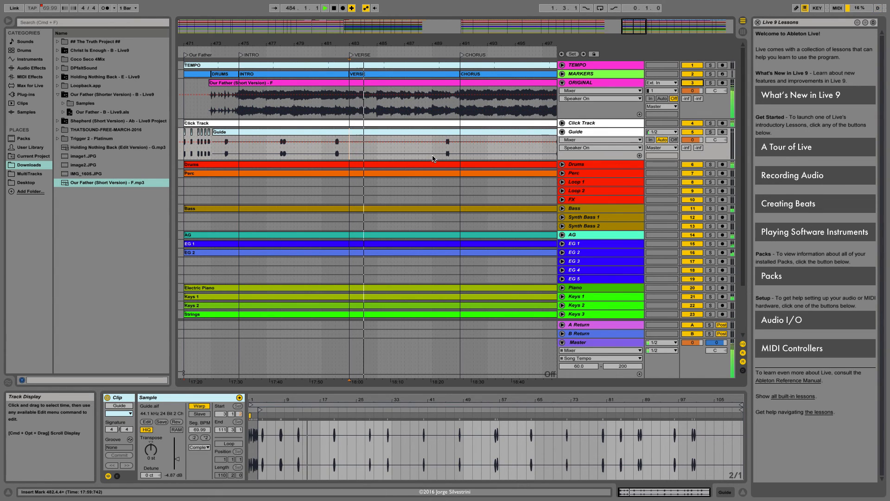
# Audition the transitions into the second INTRO from 498.3.2, the VERSE from 502.4.3 and the CHORUS from 510.4.2.
pyautogui.hscroll(5, 465, 147)
pyautogui.click(472, 149)
pyautogui.press('space')
pyautogui.press('space')
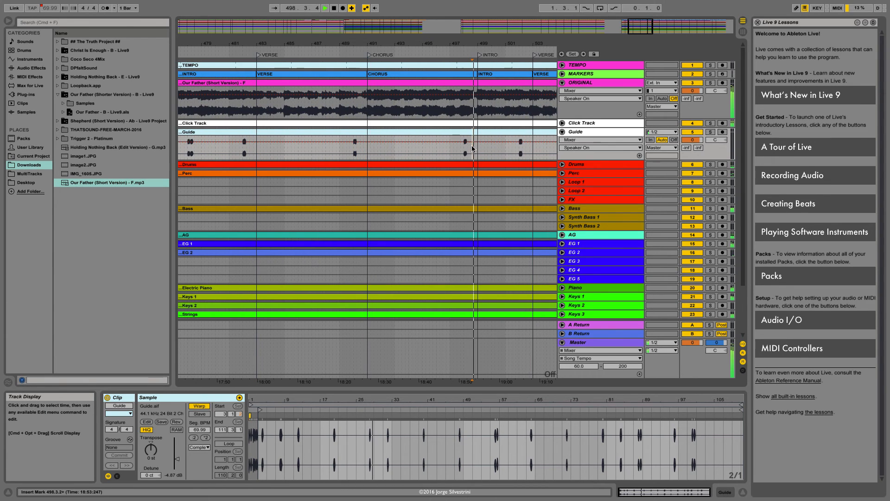
pyautogui.hscroll(5, 488, 147)
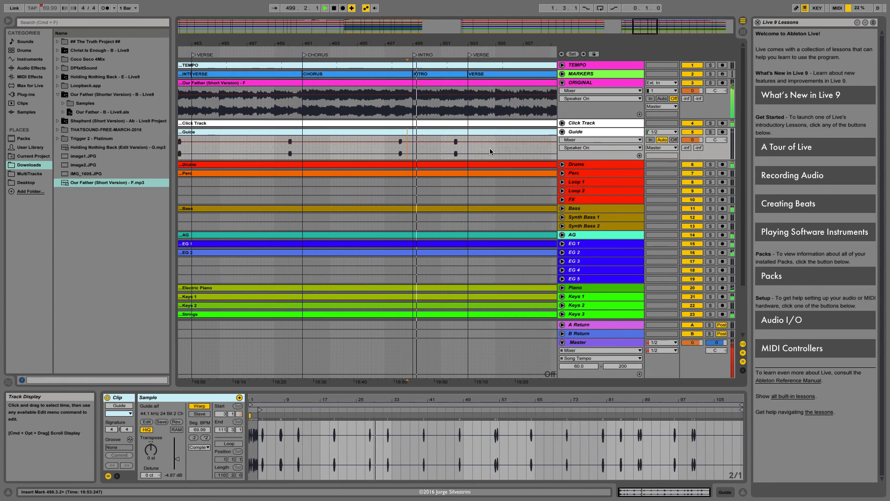
pyautogui.press('space')
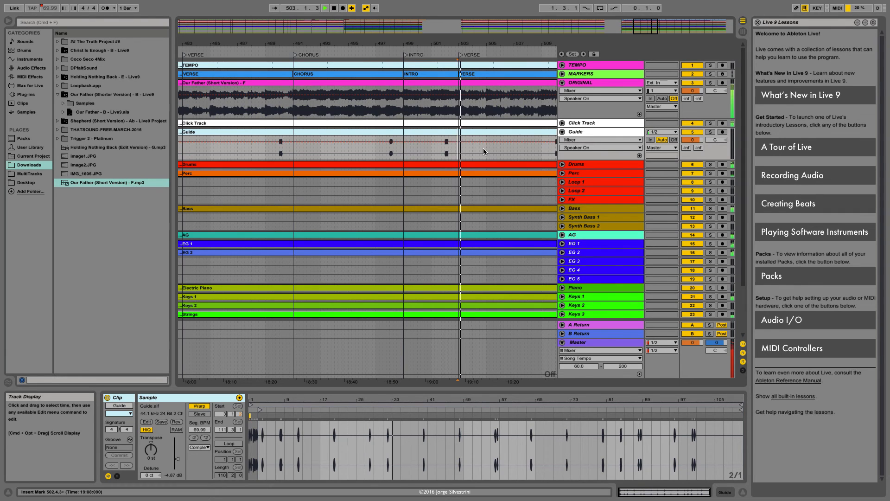
pyautogui.hscroll(5, 483, 150)
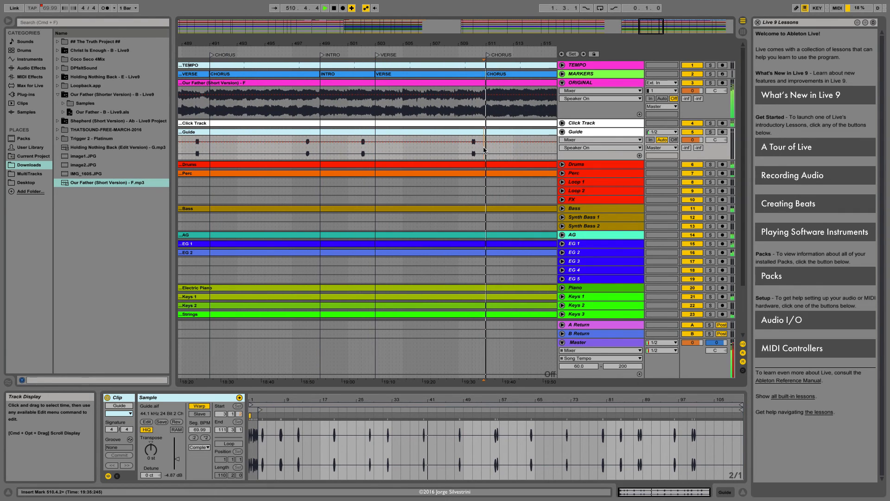
pyautogui.hscroll(7, 501, 149)
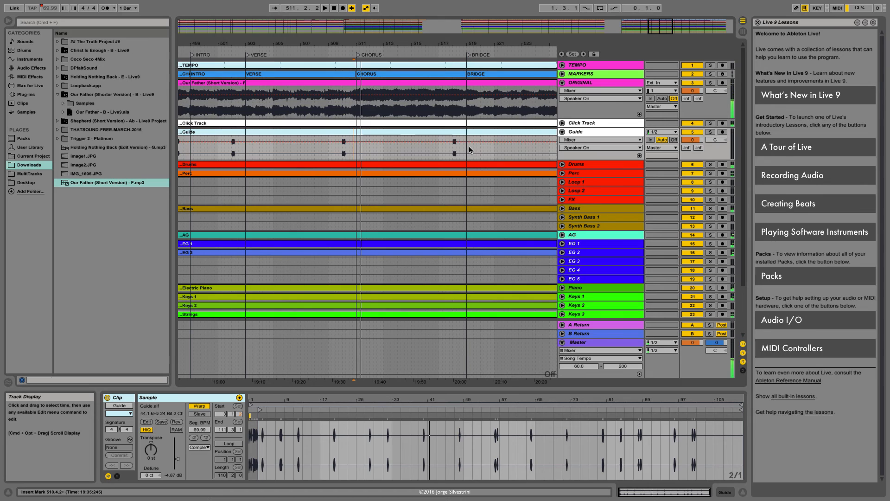
pyautogui.press('space')
# Compare the ORIGINAL track with the multitracks around the REFRAIN at bar 527 by toggling its solo and activator during playback.
pyautogui.hscroll(6, 466, 149)
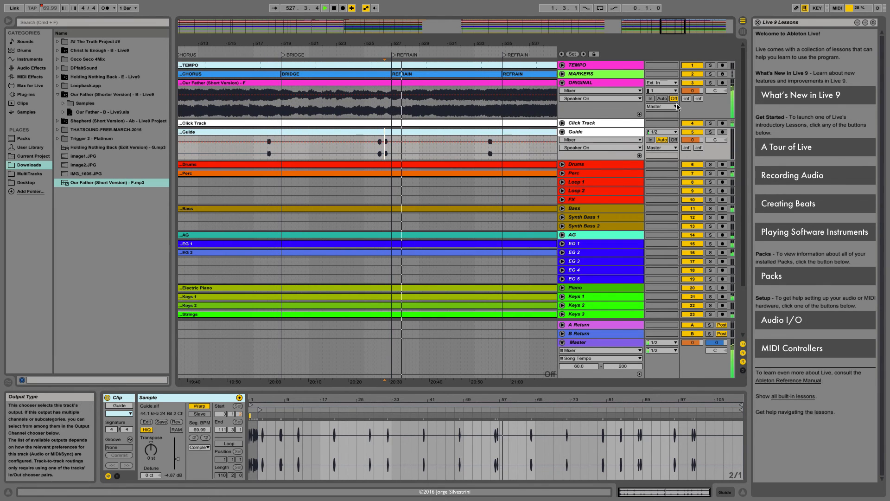
pyautogui.click(710, 83)
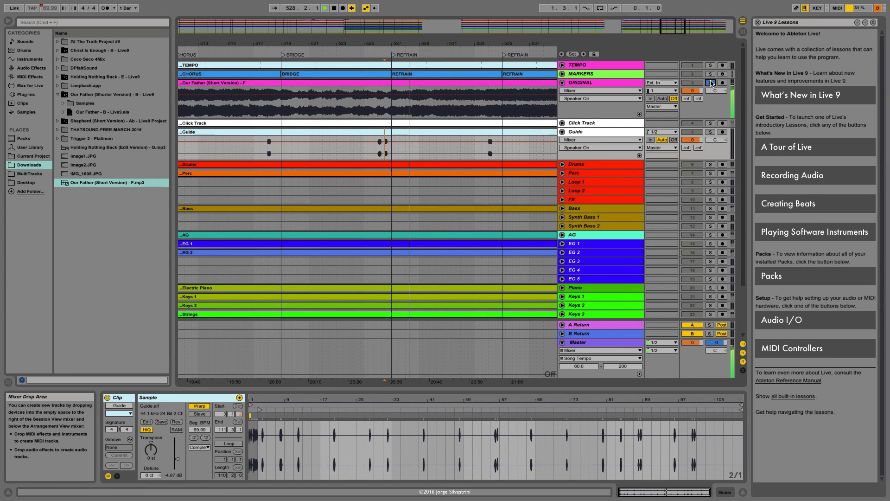
pyautogui.click(711, 83)
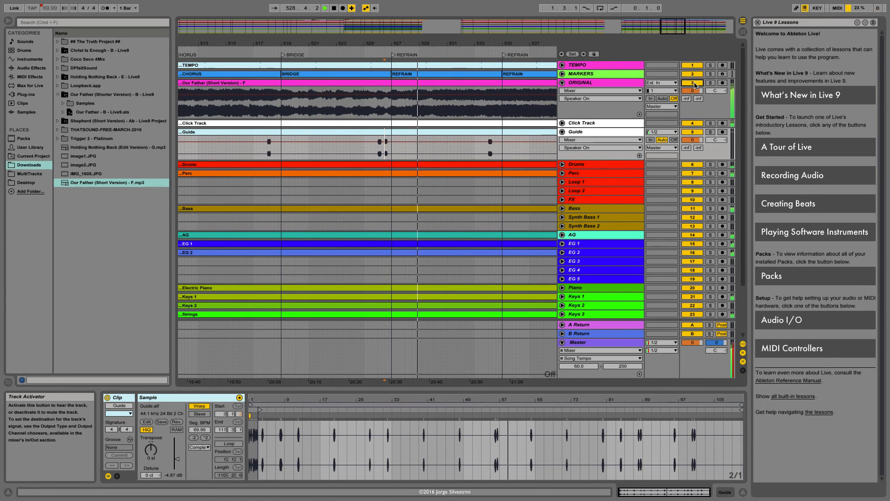
pyautogui.click(702, 83)
pyautogui.click(702, 83)
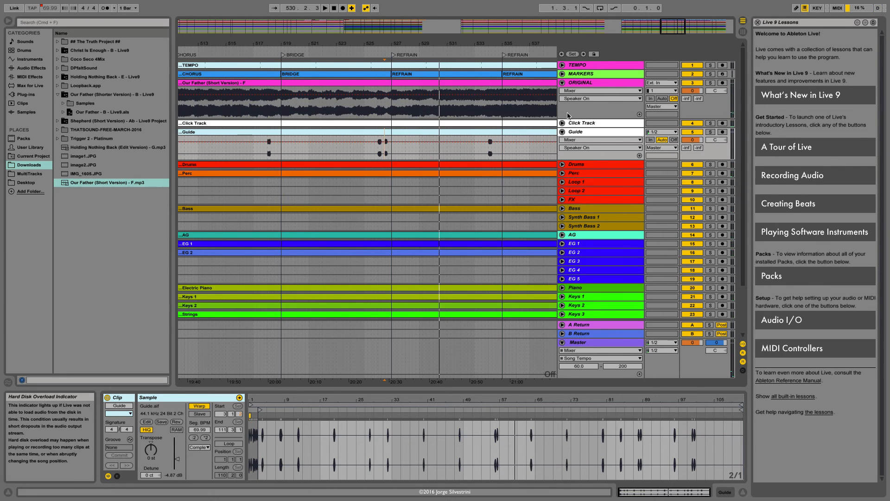
# Audition the transitions into the second REFRAIN at bar 535 and into CHORUS 2 from 541.4.2.
pyautogui.click(488, 152)
pyautogui.press('space')
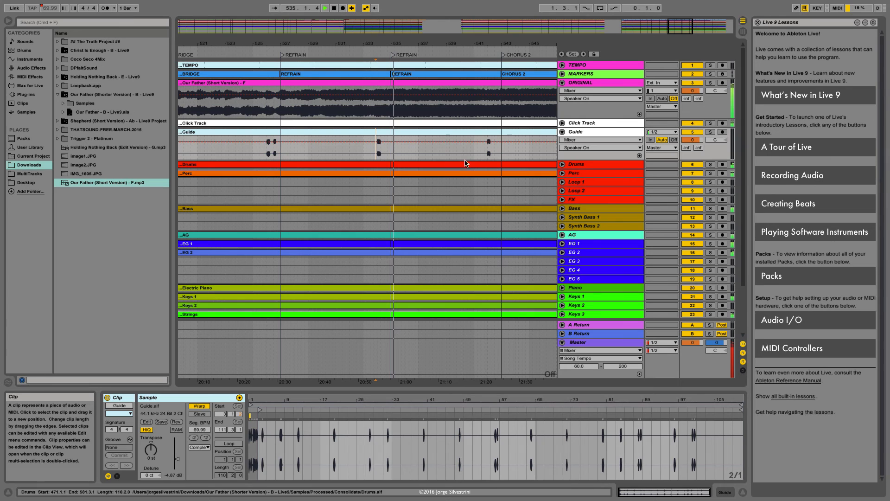
pyautogui.click(486, 151)
pyautogui.press('space')
pyautogui.press('space')
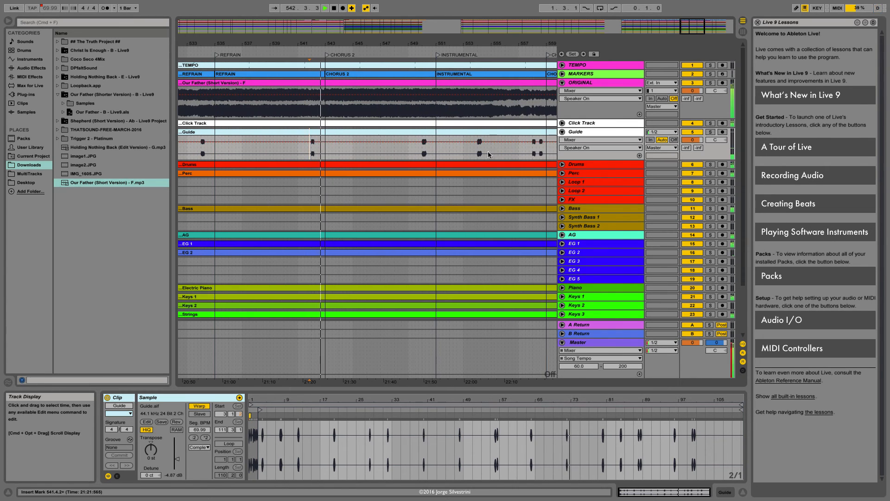
pyautogui.press('space')
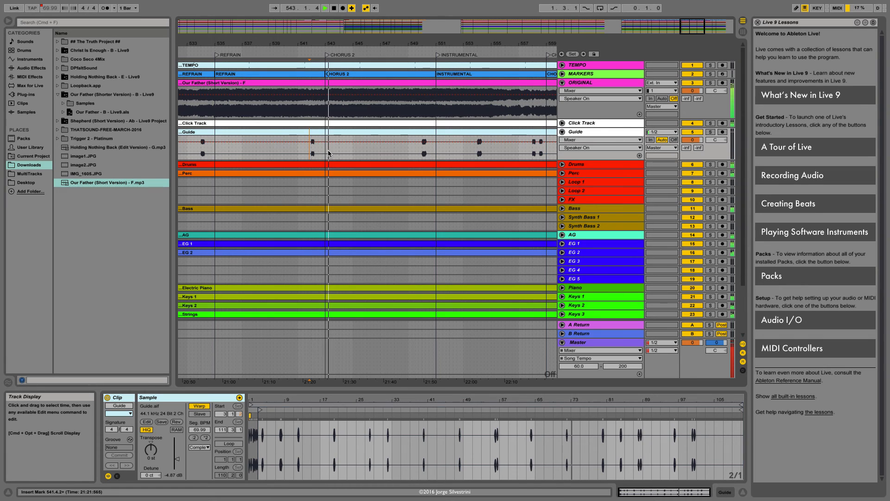
# Set the audio buffer size to 256 samples in the preferences and play the lead-in to CHORUS 2 from 541.4.2.
pyautogui.press('super+comma')
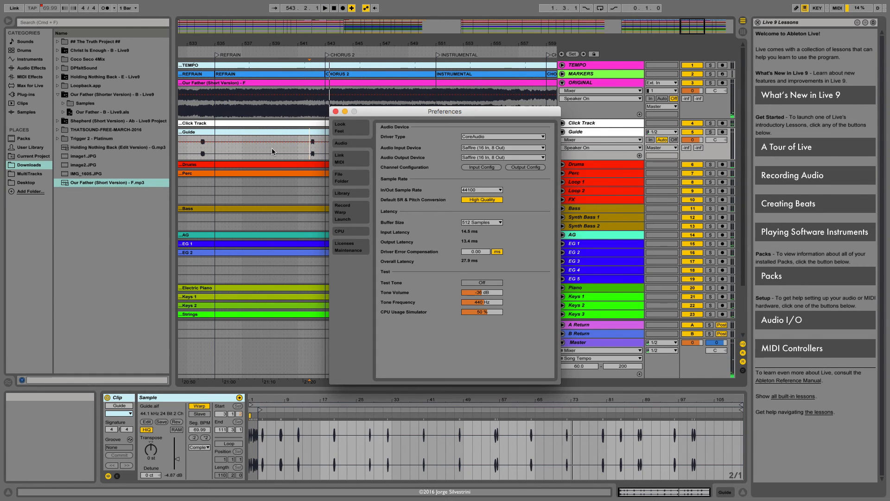
pyautogui.click(481, 223)
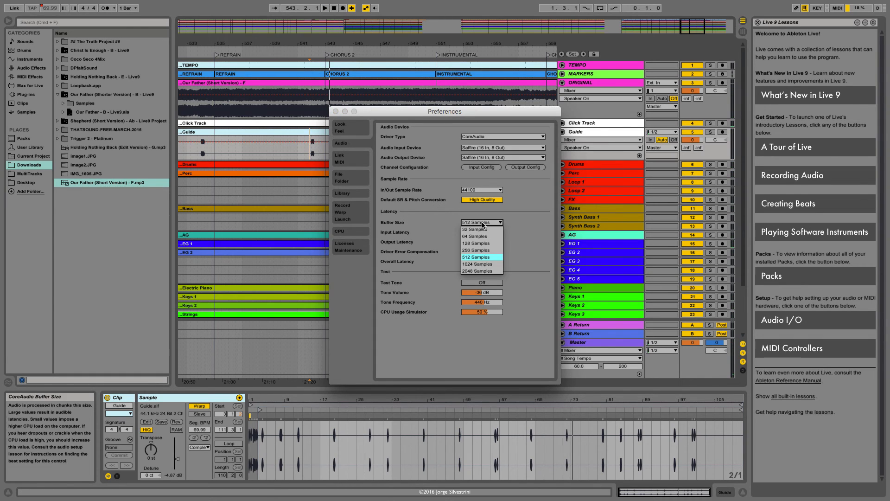
pyautogui.click(481, 250)
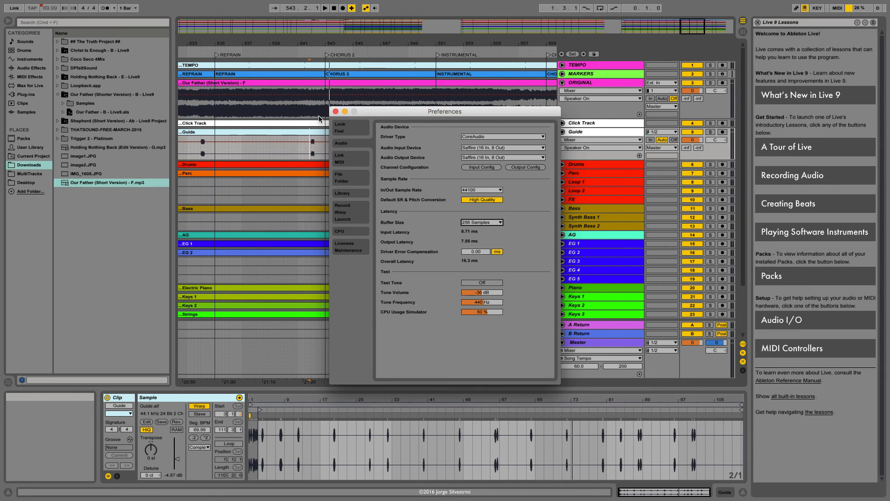
pyautogui.click(336, 113)
pyautogui.press('space')
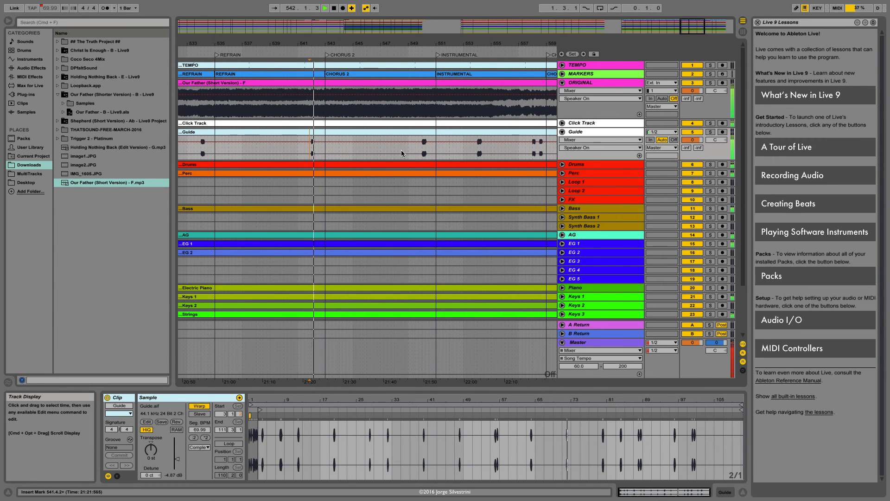
# Stop playback, revisit the buffer size setting in the audio preferences, and resume playback around CHORUS 2.
pyautogui.press('space')
pyautogui.press('super+comma')
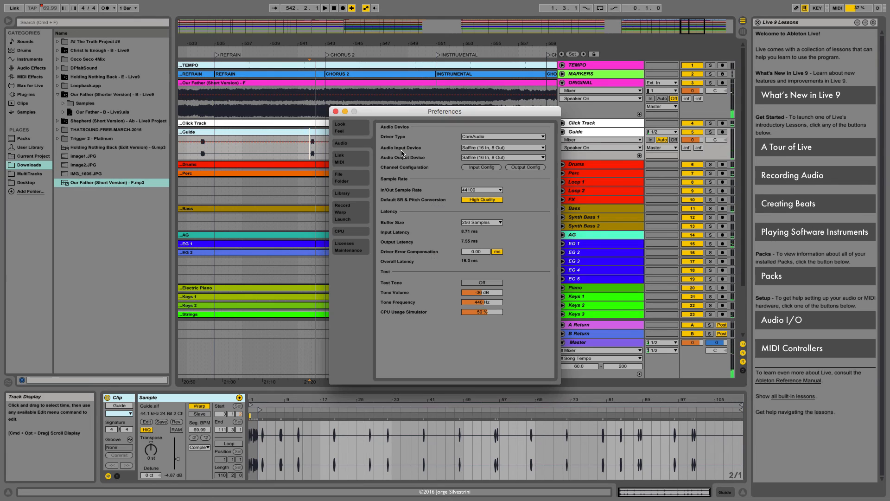
pyautogui.click(486, 224)
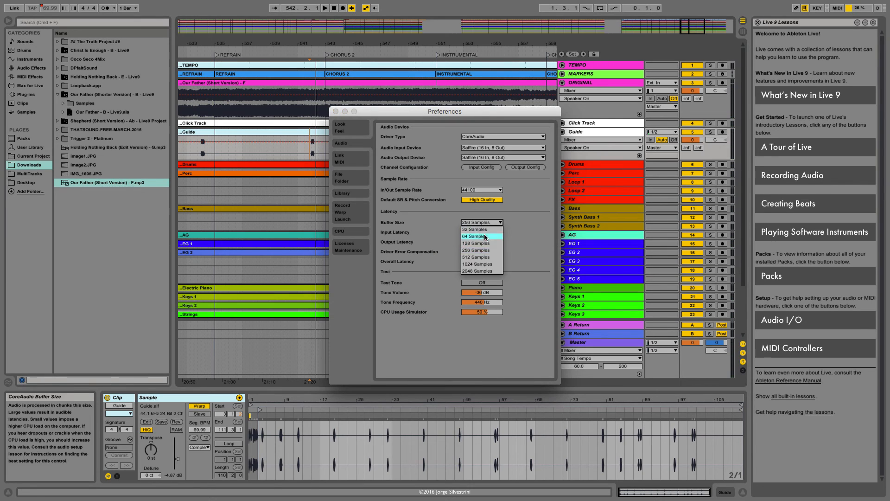
pyautogui.click(336, 112)
pyautogui.press('space')
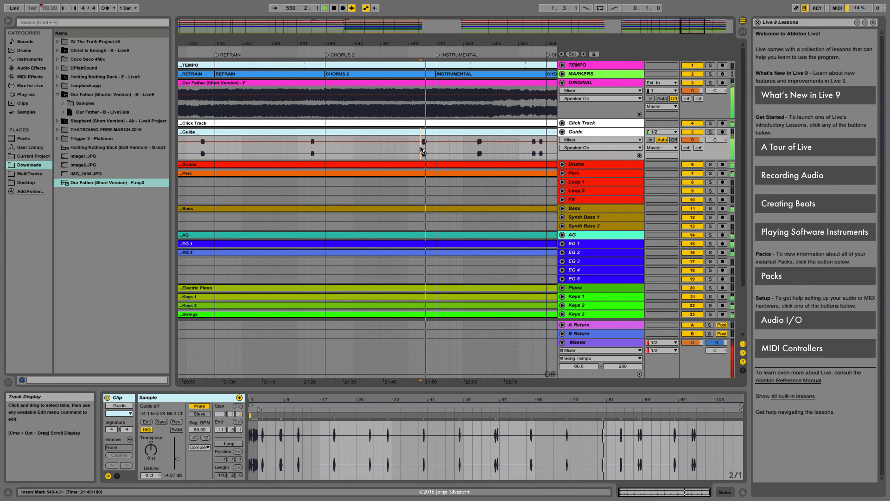
# Compare the ORIGINAL track with the multitracks around the INSTRUMENTAL at bar 551 by toggling its solo, and stop playback.
pyautogui.click(711, 83)
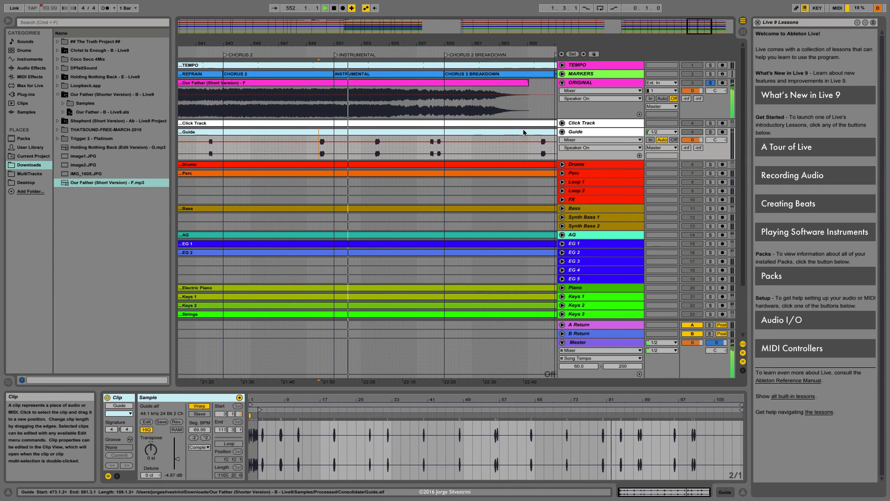
pyautogui.click(711, 84)
pyautogui.press('space')
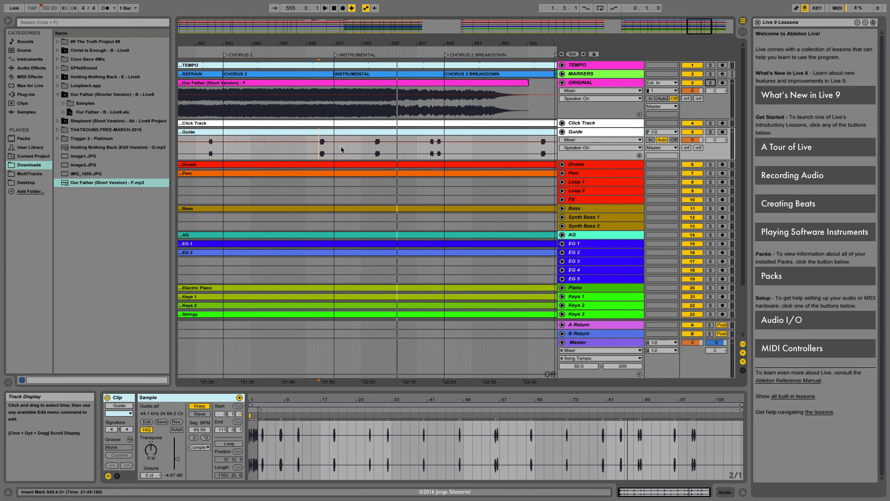
# Audition the second INSTRUMENTAL at bar 567 and the transition into the OUTRO from 566.4.4.
pyautogui.press('-')
pyautogui.press('-')
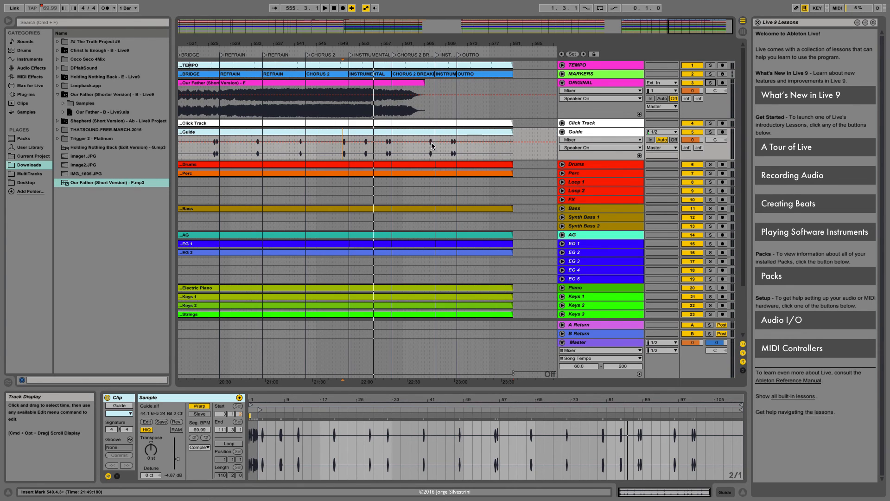
pyautogui.click(435, 142)
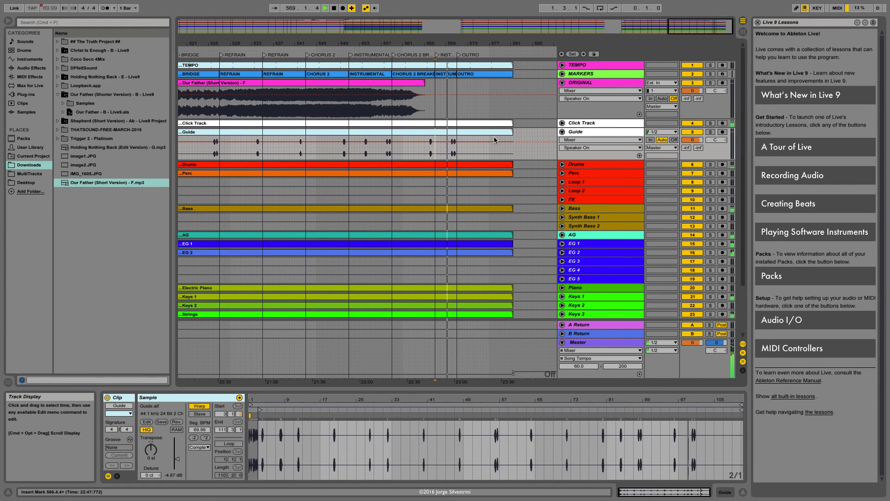
pyautogui.press('+')
pyautogui.press('+')
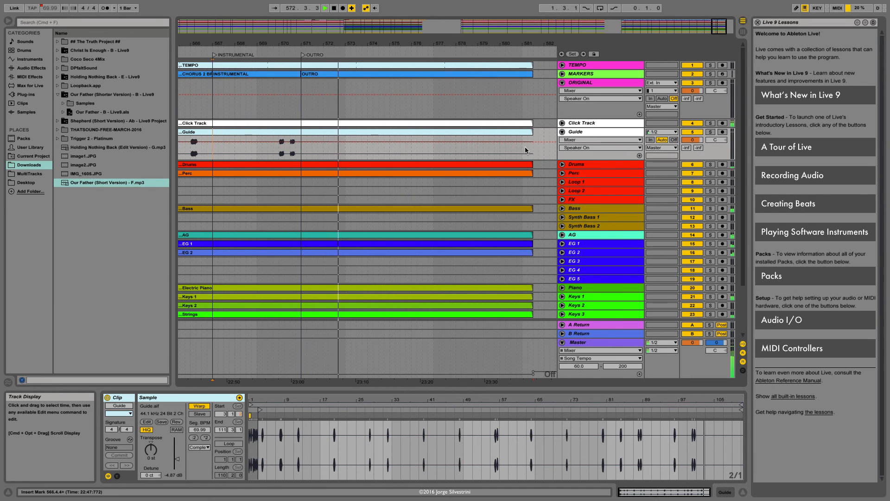
pyautogui.press('-')
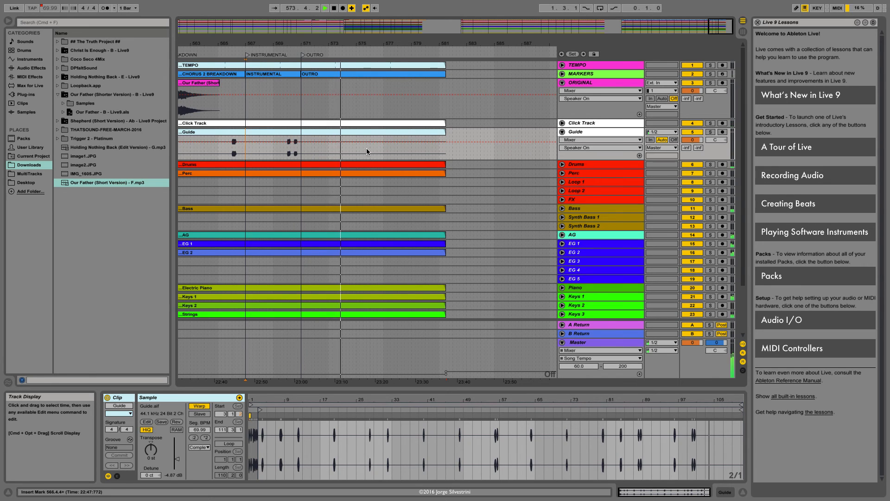
pyautogui.press('-')
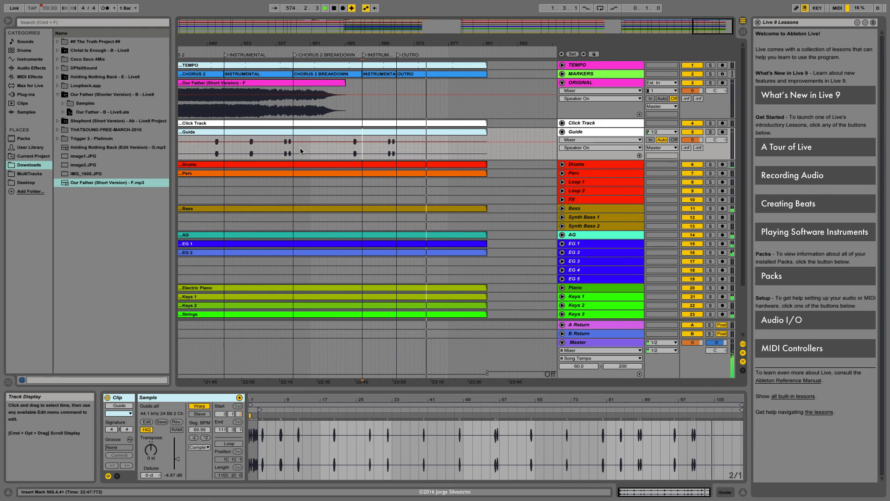
# Enable snapping to a fixed 1/4 grid for editing around the INSTRUMENTAL at bar 551.
pyautogui.hscroll(-3, 304, 148)
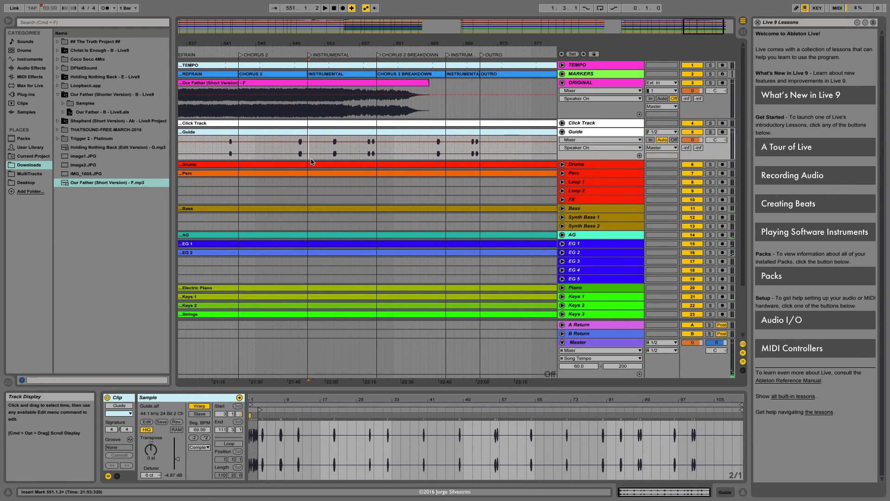
pyautogui.press('+')
pyautogui.press('+')
pyautogui.press('+')
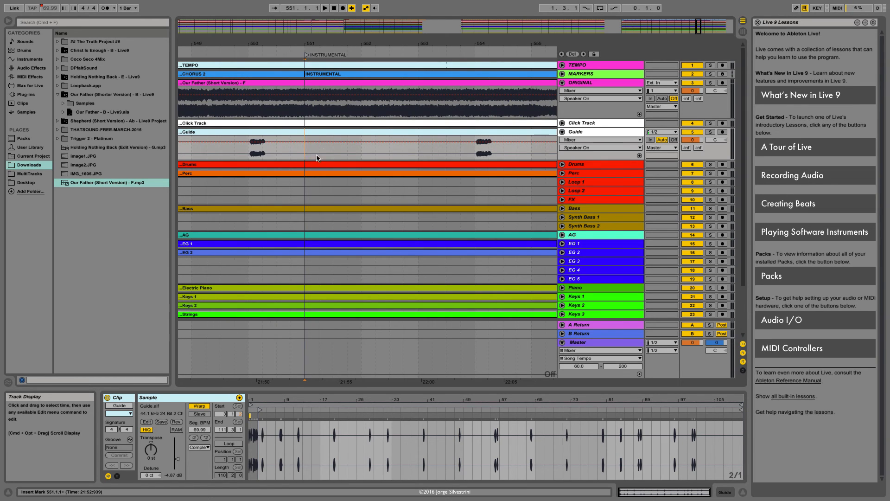
pyautogui.click(329, 146)
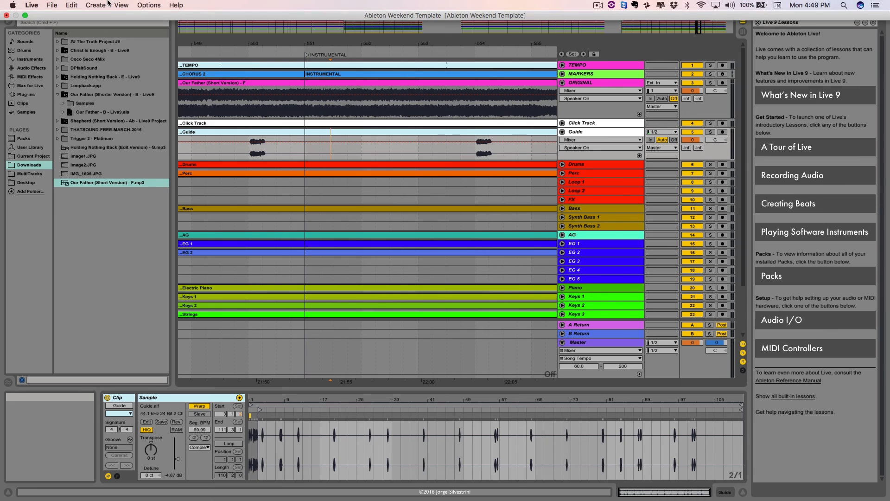
pyautogui.click(73, 5)
pyautogui.click(76, 4)
pyautogui.click(141, 4)
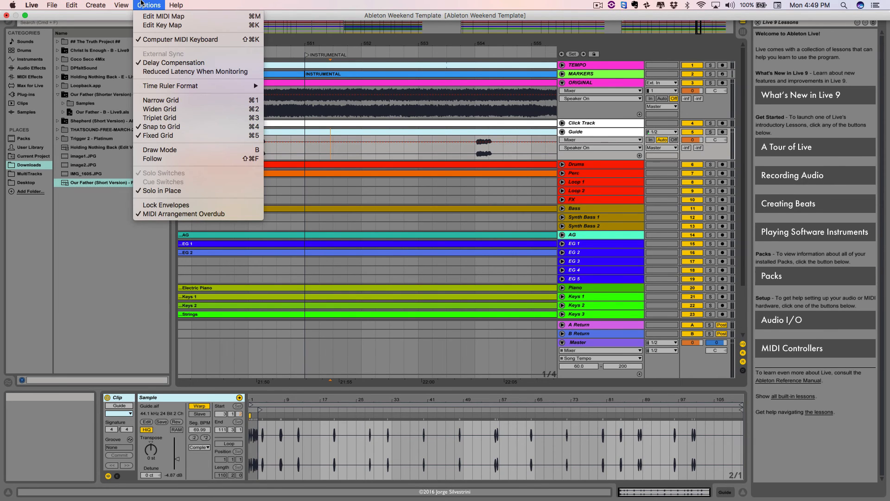
pyautogui.click(144, 4)
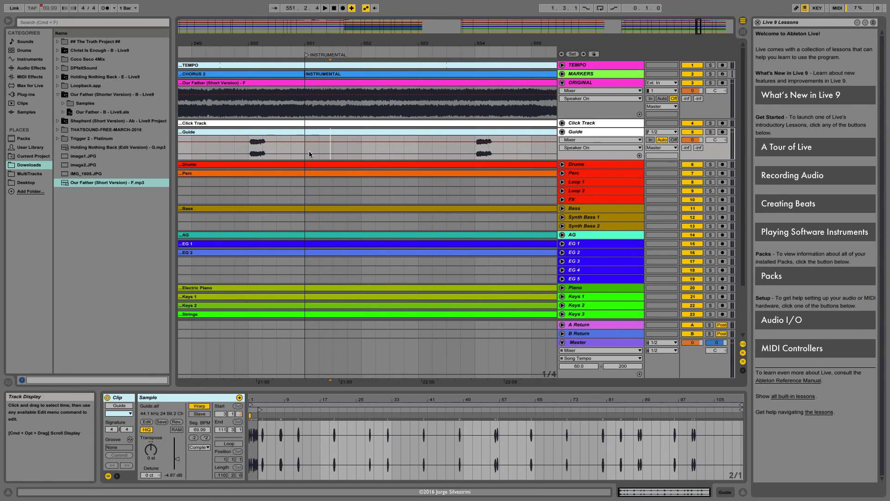
# Extend the insert marker at 551.1.1 across all song tracks and split every clip there.
pyautogui.press('Up')
pyautogui.press('Up')
pyautogui.press('Up')
pyautogui.press('Up')
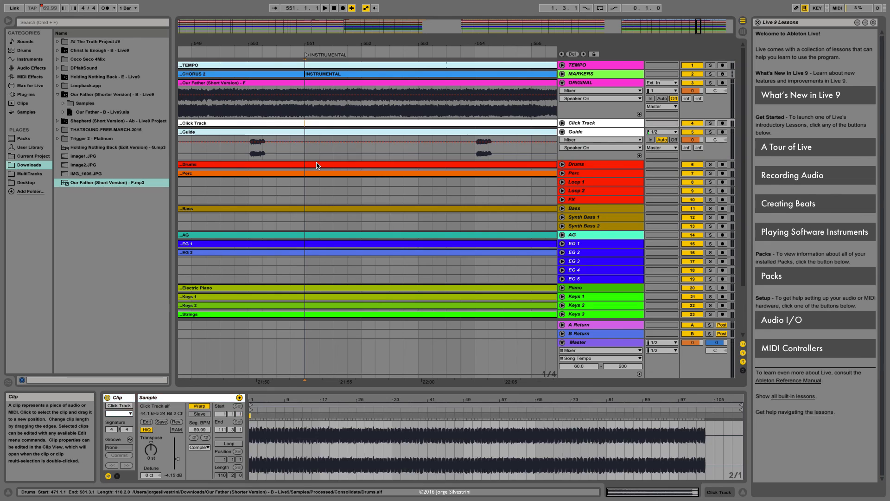
pyautogui.hotkey('shift', 'Down')
pyautogui.hotkey('shift', 'Down')
pyautogui.hotkey('shift', 'Down')
pyautogui.hotkey('shift', 'Down')
pyautogui.hotkey('shift', 'Down')
pyautogui.hotkey('shift', 'Down')
pyautogui.hotkey('shift', 'Down')
pyautogui.hotkey('shift', 'Down')
pyautogui.hotkey('shift', 'Down')
pyautogui.hotkey('shift', 'Down')
pyautogui.hotkey('shift', 'Down')
pyautogui.hotkey('shift', 'Down')
pyautogui.hotkey('shift', 'Down')
pyautogui.hotkey('shift', 'Down')
pyautogui.hotkey('shift', 'Down')
pyautogui.hotkey('shift', 'Down')
pyautogui.hotkey('shift', 'Down')
pyautogui.hotkey('shift', 'Down')
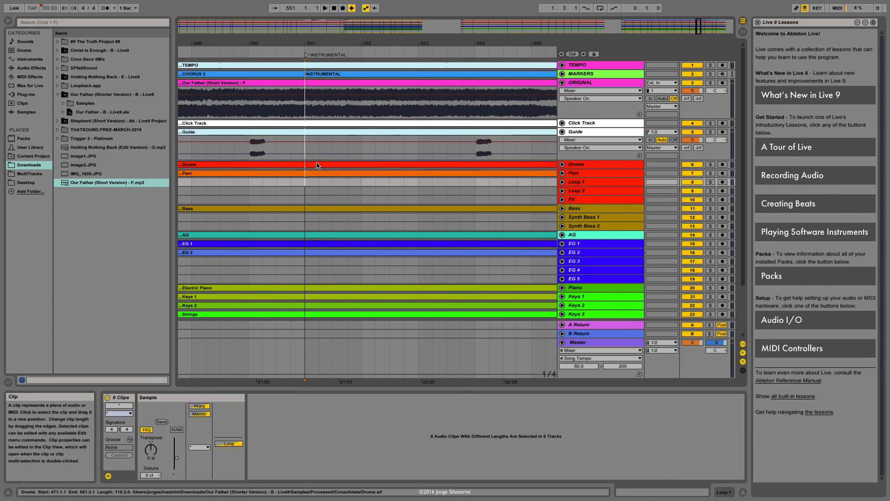
pyautogui.hotkey('shift', 'Down')
pyautogui.hotkey('shift', 'Down')
pyautogui.hotkey('shift', 'Down')
pyautogui.hotkey('shift', 'Down')
pyautogui.hotkey('shift', 'Down')
pyautogui.hotkey('shift', 'Down')
pyautogui.hotkey('shift', 'Down')
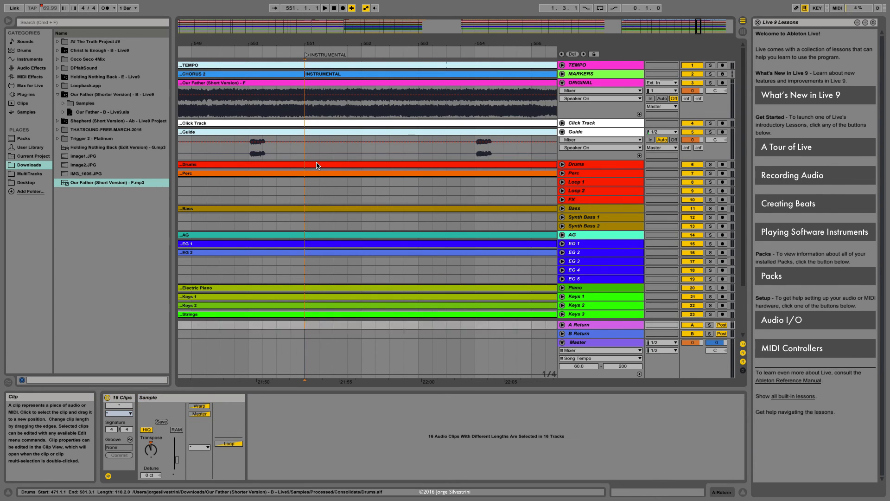
pyautogui.press('super+e')
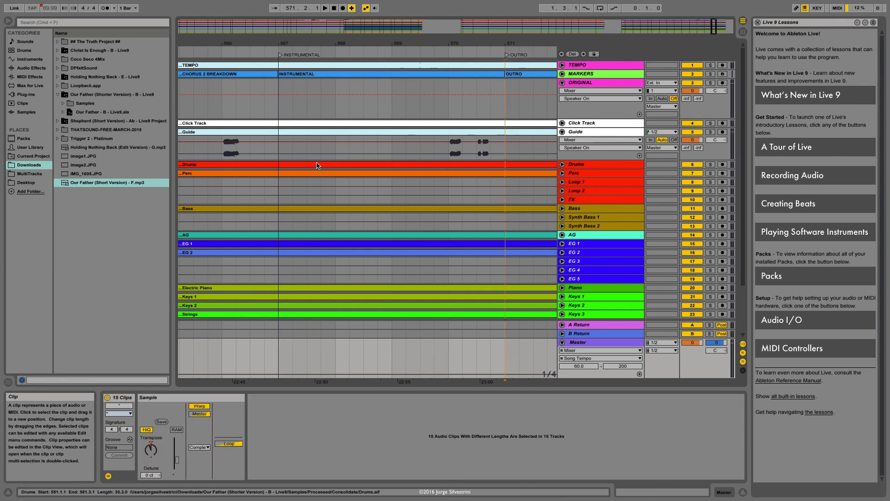
# Split the clips on all song tracks at the second INSTRUMENTAL, 567.1.1.
pyautogui.press('space')
pyautogui.hotkey('ctrl', 'e')
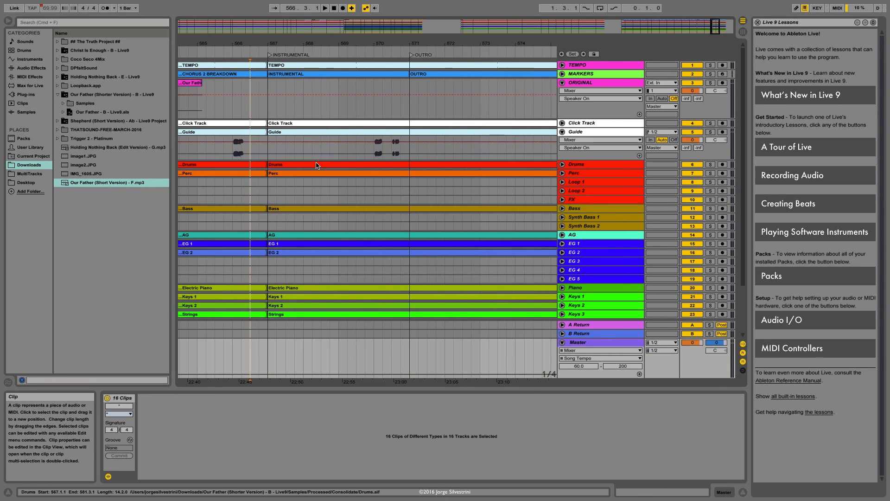
# Select the section from bar 551 to bar 567 using its TEMPO clip and delete that time from the arrangement.
pyautogui.press('-')
pyautogui.press('-')
pyautogui.hscroll(-15, 234, 132)
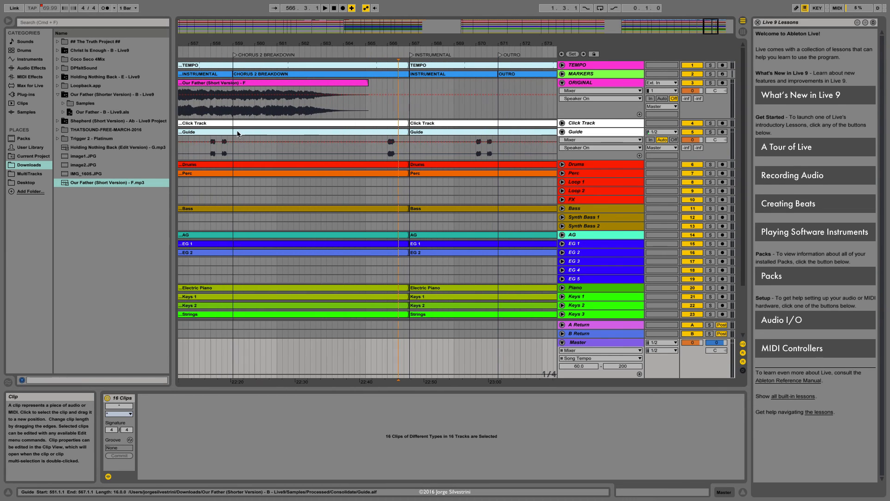
pyautogui.hscroll(-1, 238, 133)
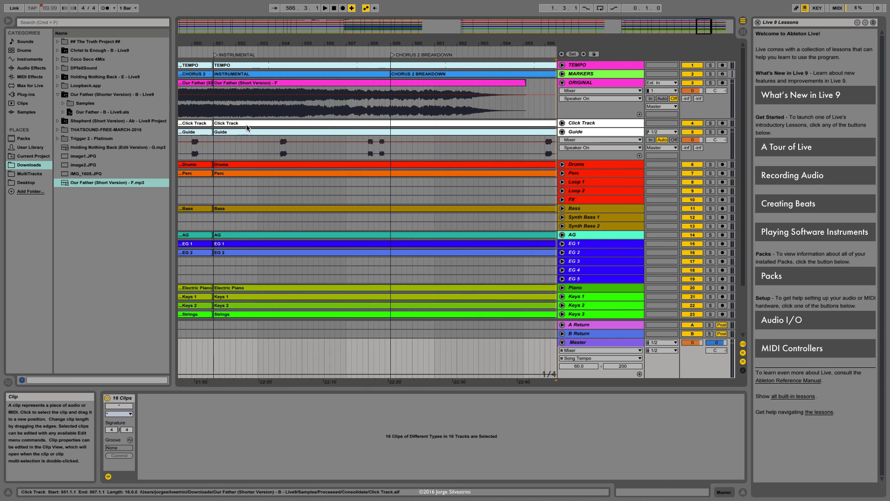
pyautogui.click(240, 66)
pyautogui.moveTo(30, 3)
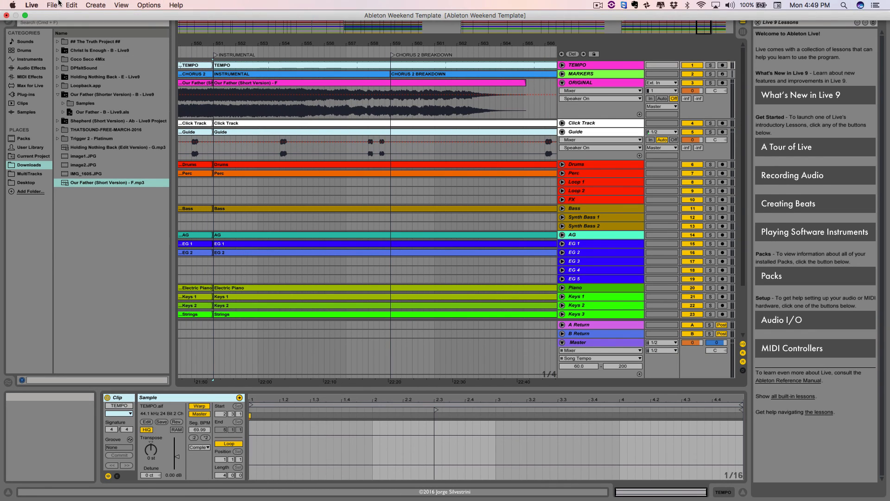
pyautogui.click(71, 5)
pyautogui.click(82, 135)
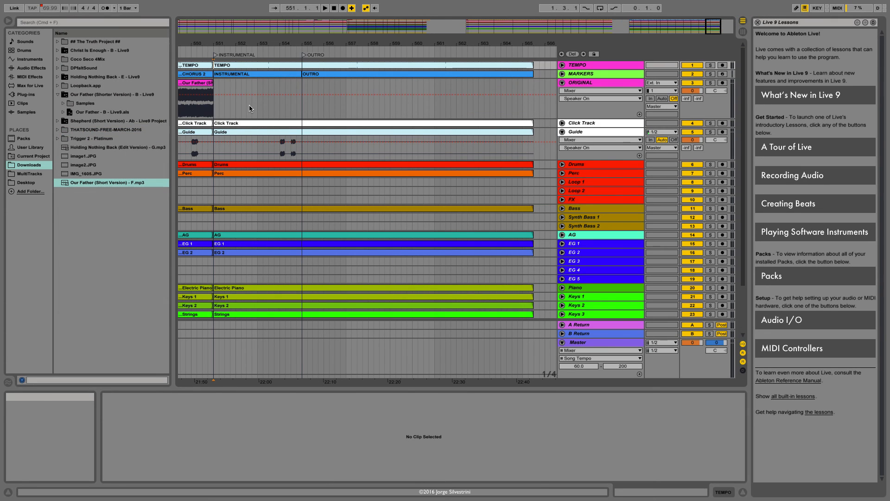
# Extend the end of the ORIGINAL track's Our Father clip to about bar 565 and deactivate the ORIGINAL track.
pyautogui.hscroll(-4, 249, 108)
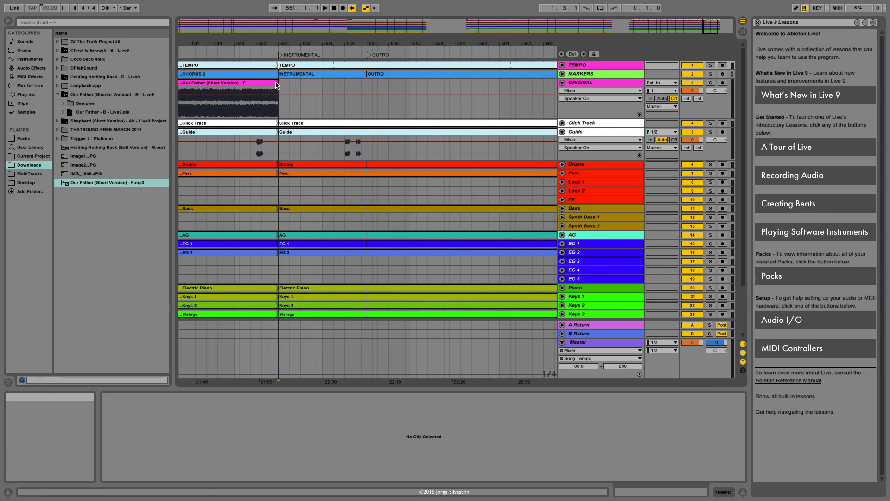
pyautogui.moveTo(276, 84); pyautogui.dragTo(440, 103)
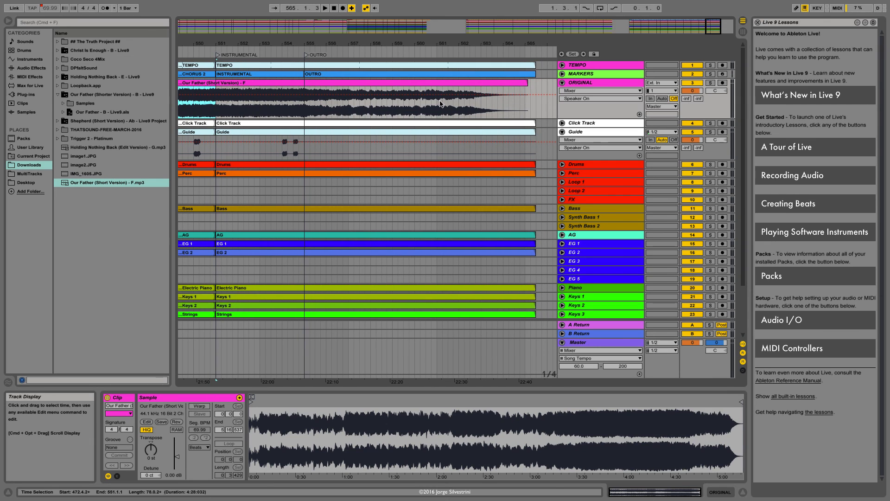
pyautogui.press('-')
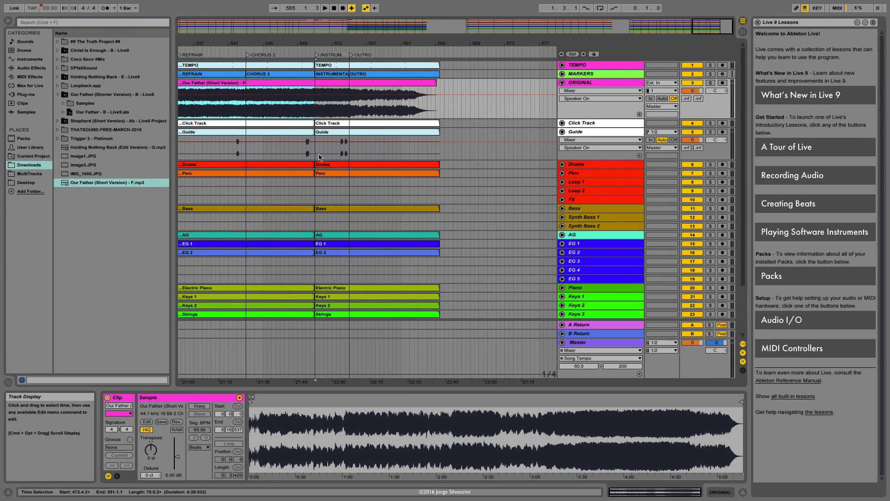
pyautogui.click(692, 82)
# Map key 4 to the Our Father locator at bar 471.
pyautogui.press('-')
pyautogui.press('-')
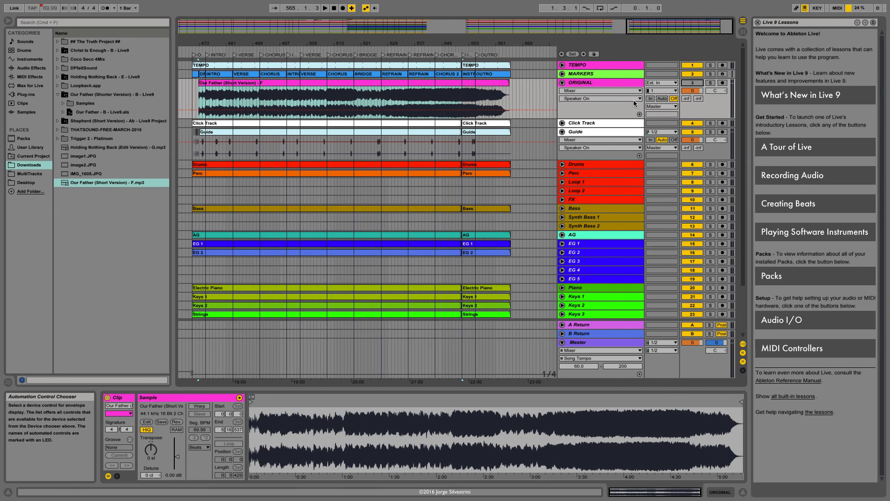
pyautogui.press('-')
pyautogui.press('-')
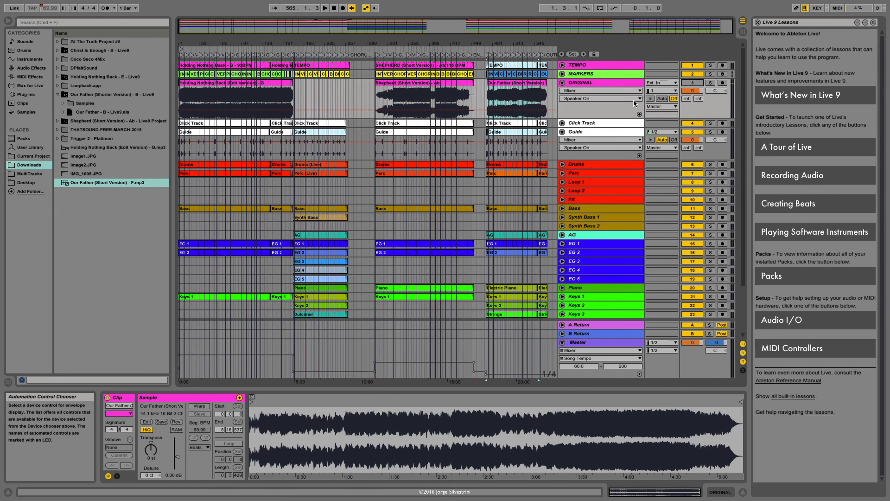
pyautogui.click(488, 55)
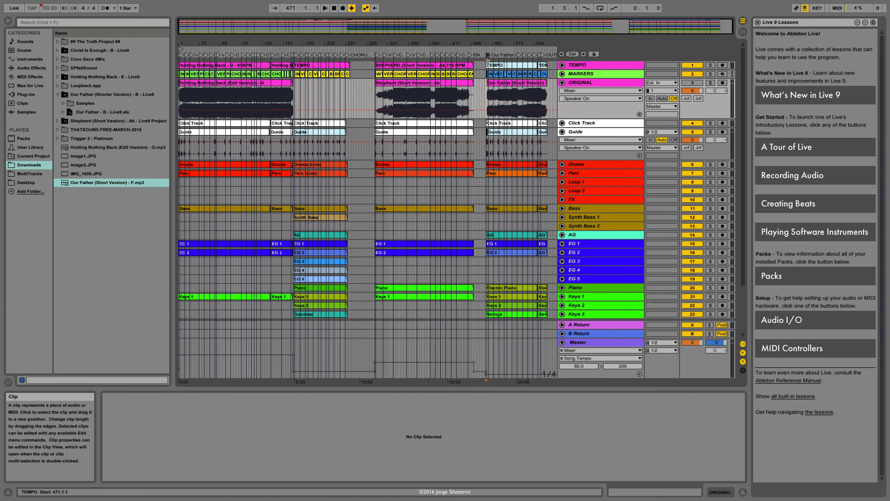
pyautogui.press('super+k')
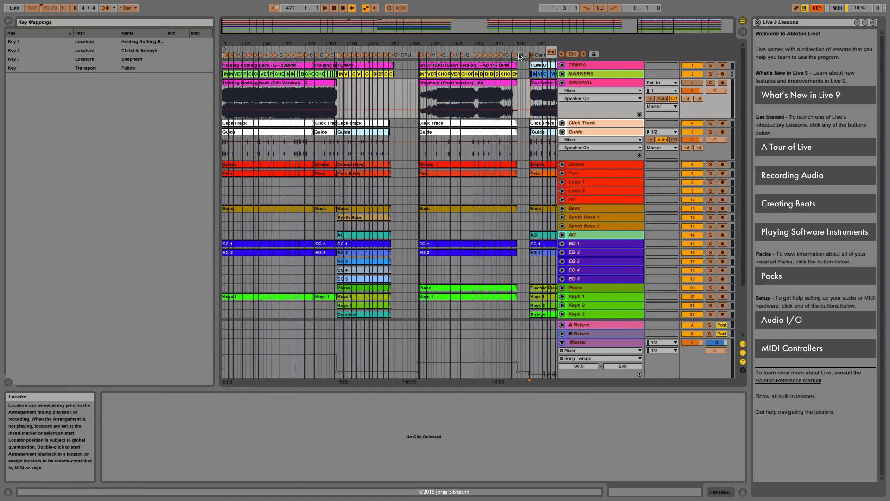
pyautogui.click(532, 55)
pyautogui.press('4')
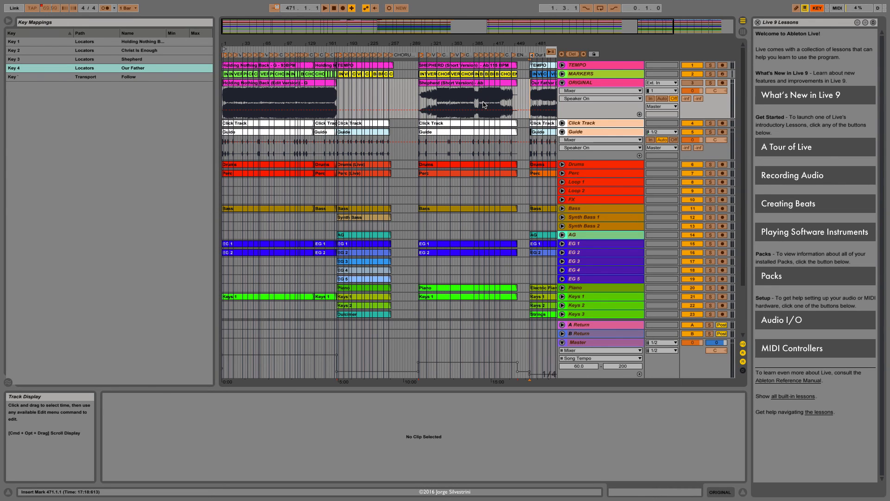
pyautogui.press('super+k')
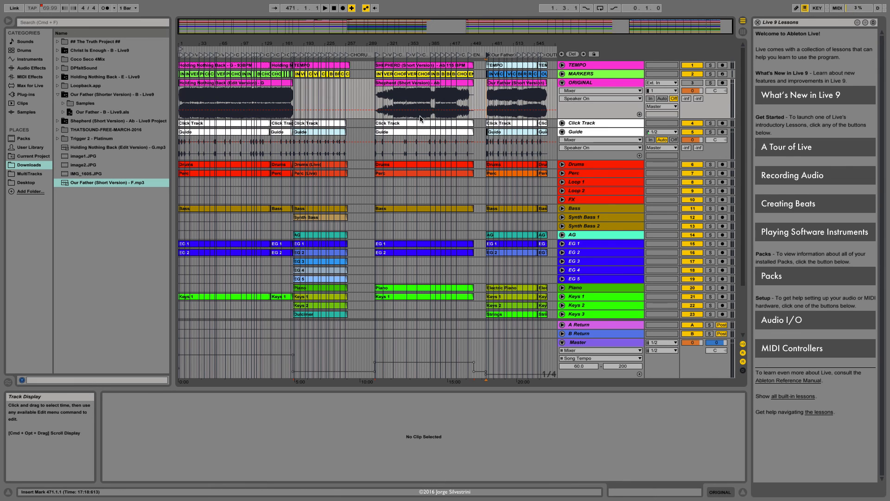
# Fold the ORIGINAL track and save the Live Set to the Desktop under the name 16/10/02.
pyautogui.click(562, 82)
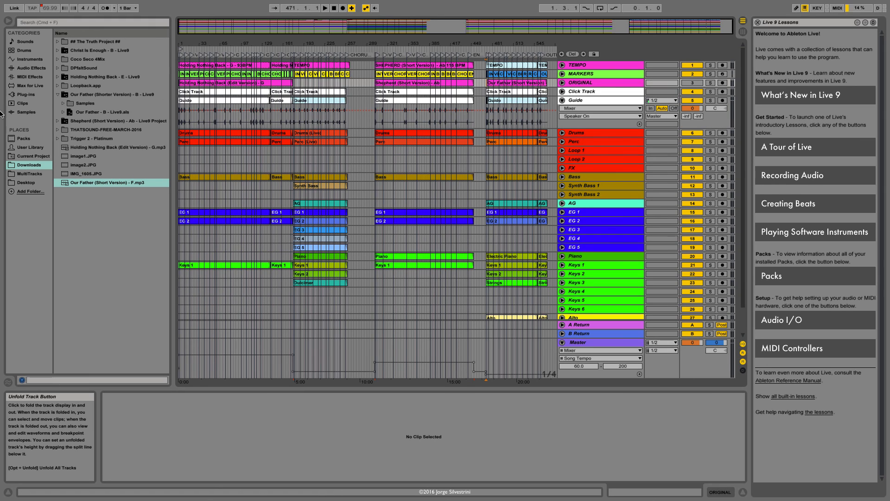
pyautogui.click(52, 5)
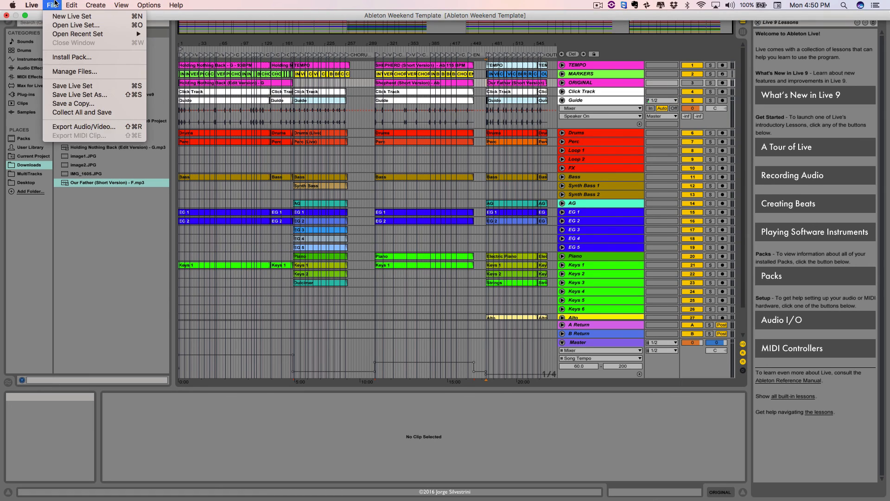
pyautogui.click(58, 95)
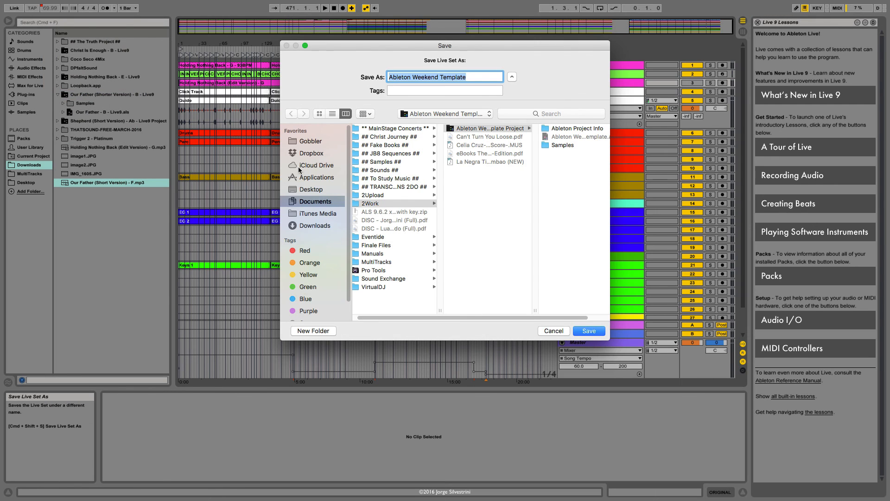
pyautogui.click(317, 191)
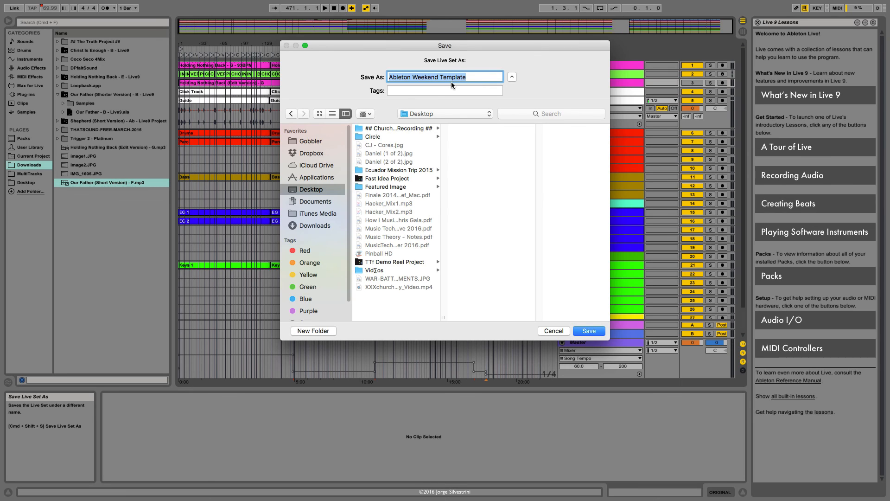
pyautogui.write('16/10/02')
pyautogui.click(596, 331)
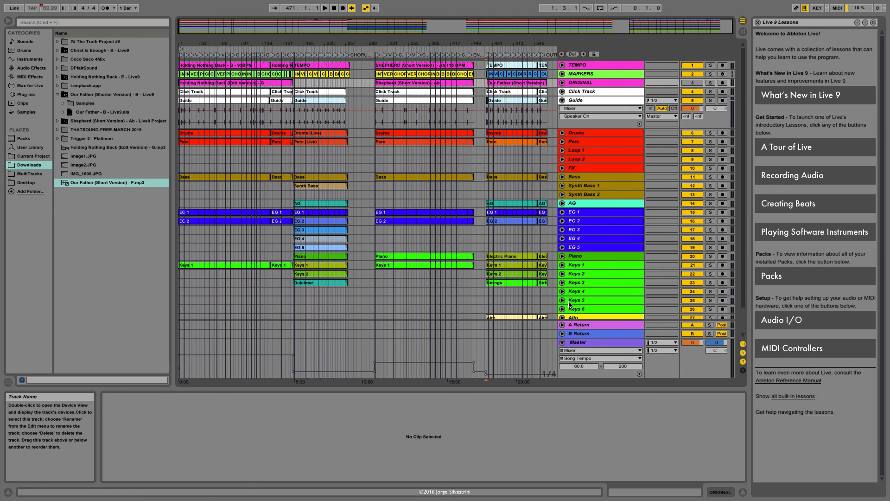
# Collect all and save, copying files from elsewhere, other Projects and the User Library but not Factory Packs.
pyautogui.moveTo(345, 4)
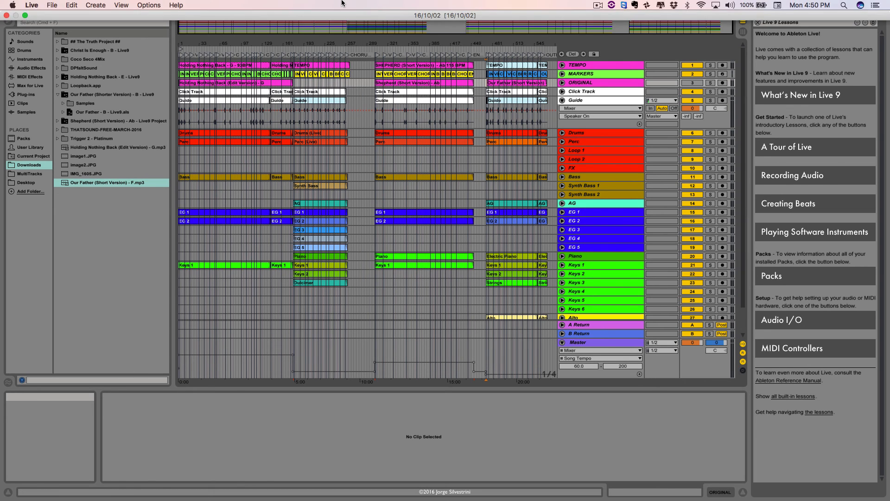
pyautogui.click(51, 5)
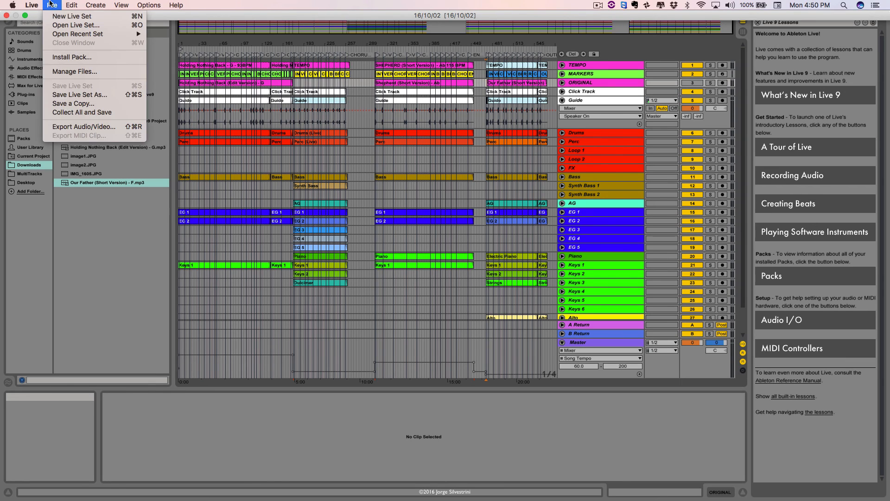
pyautogui.click(61, 113)
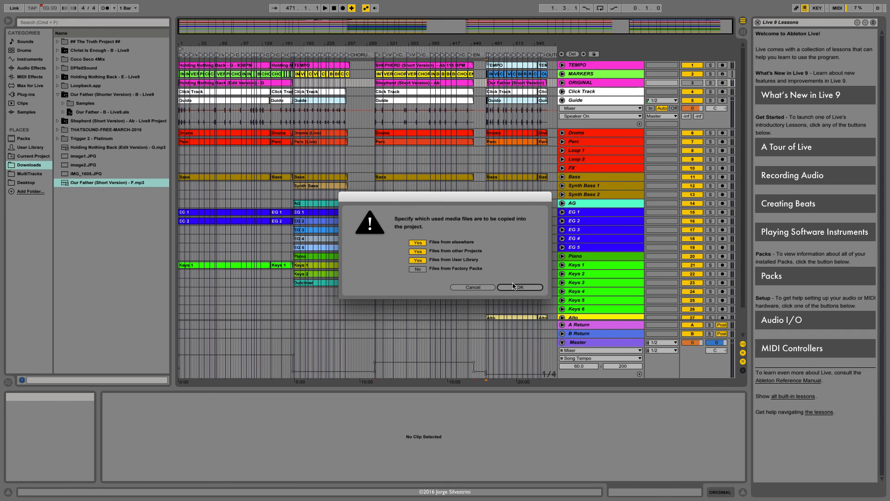
pyautogui.click(517, 288)
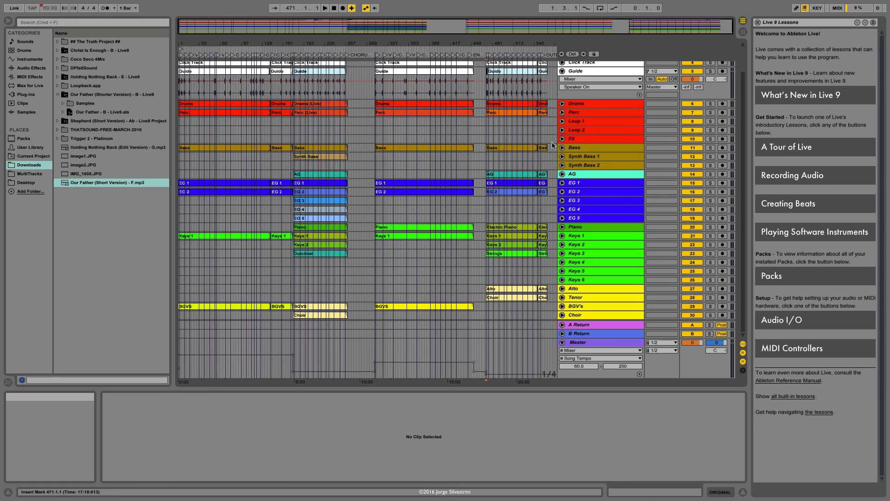
# Fold the Guide track and delete the Alto, Tenor, BGV's and Choir tracks.
pyautogui.click(562, 100)
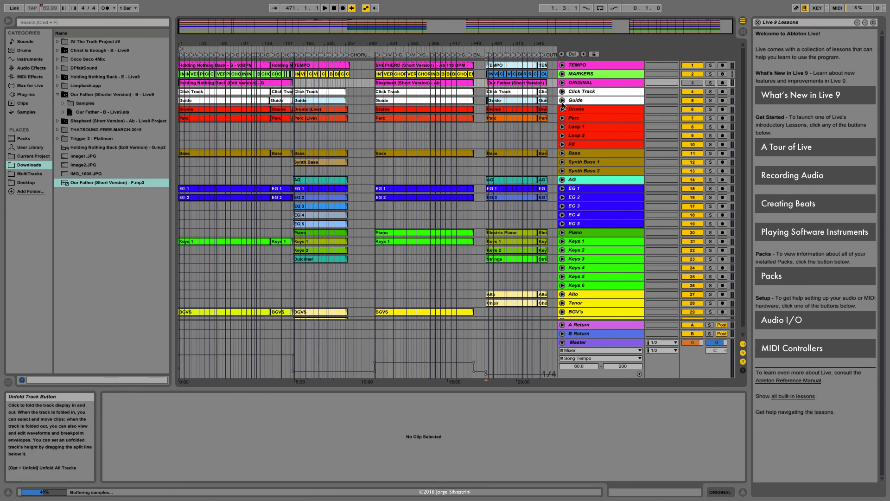
pyautogui.scroll(-1, 531, 224)
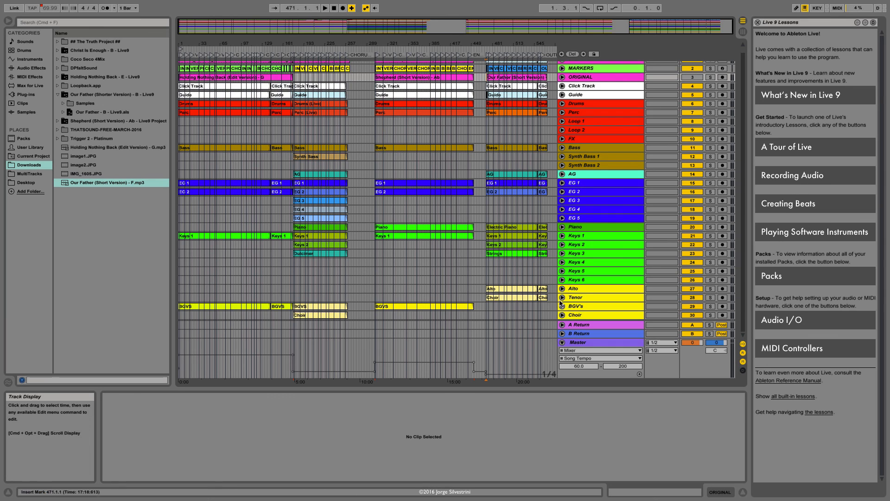
pyautogui.click(584, 316)
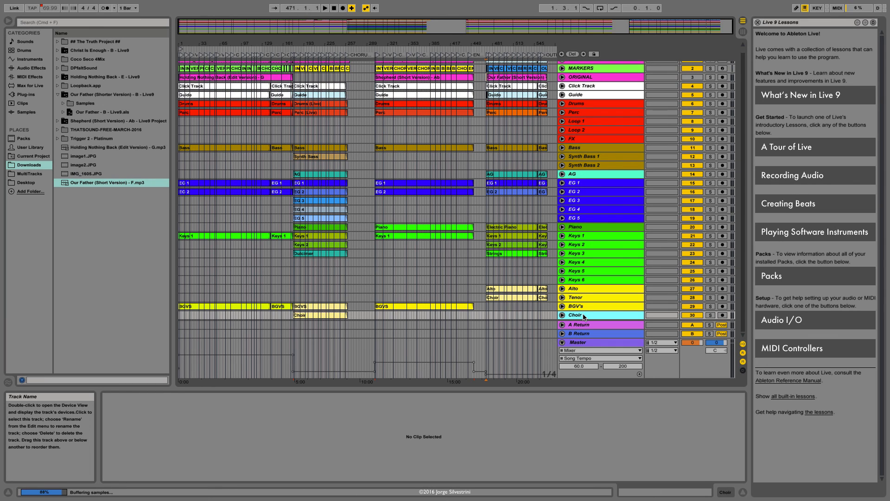
pyautogui.hotkey('shift', 'Up')
pyautogui.hotkey('shift', 'Up')
pyautogui.hotkey('shift', 'Up')
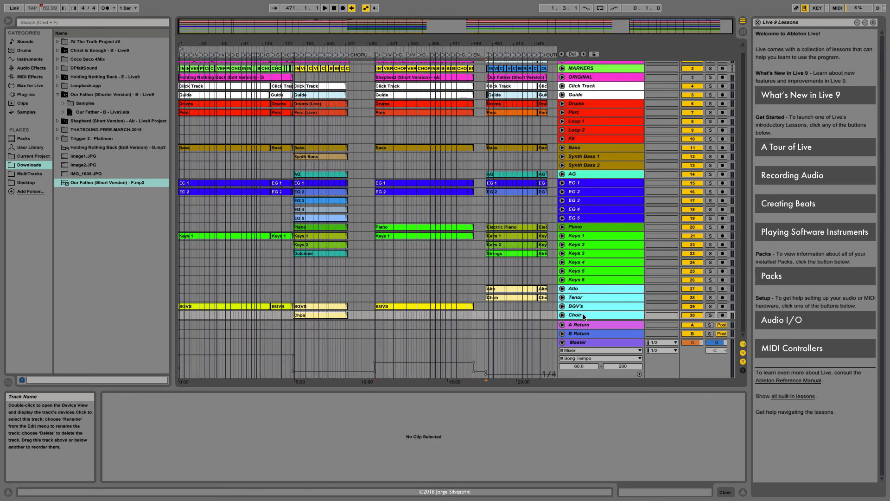
pyautogui.press('Delete')
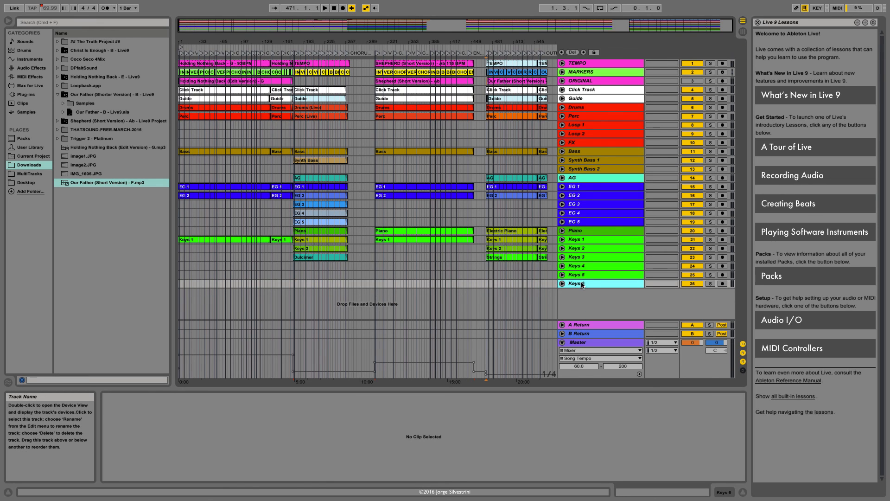
# Delete the empty Keys 4, Keys 5 and Keys 6 tracks.
pyautogui.hotkey('shift', 'Up')
pyautogui.hotkey('shift', 'Up')
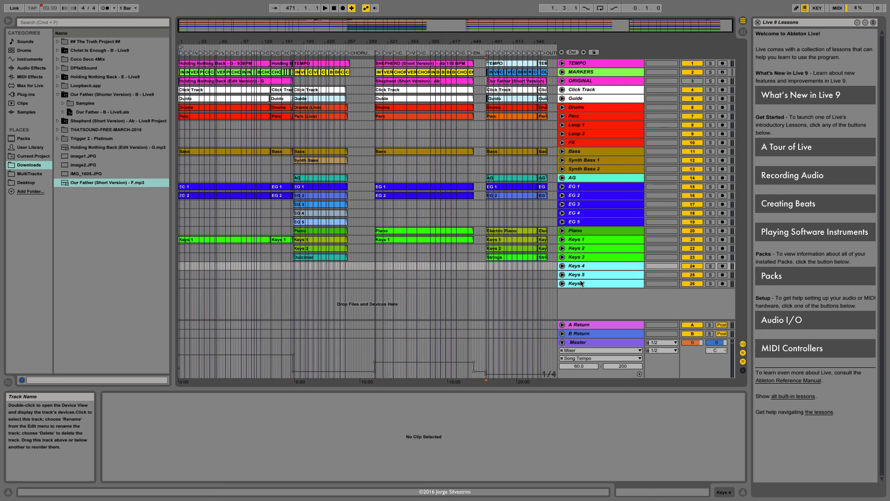
pyautogui.press('Delete')
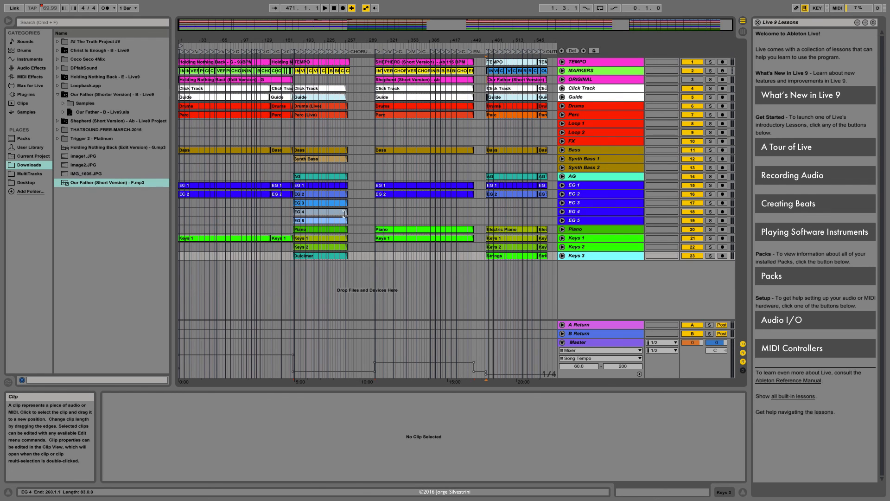
# Delete the empty Synth Bass 2, FX, Loop 2 and Loop 1 tracks.
pyautogui.click(579, 169)
pyautogui.press('Delete')
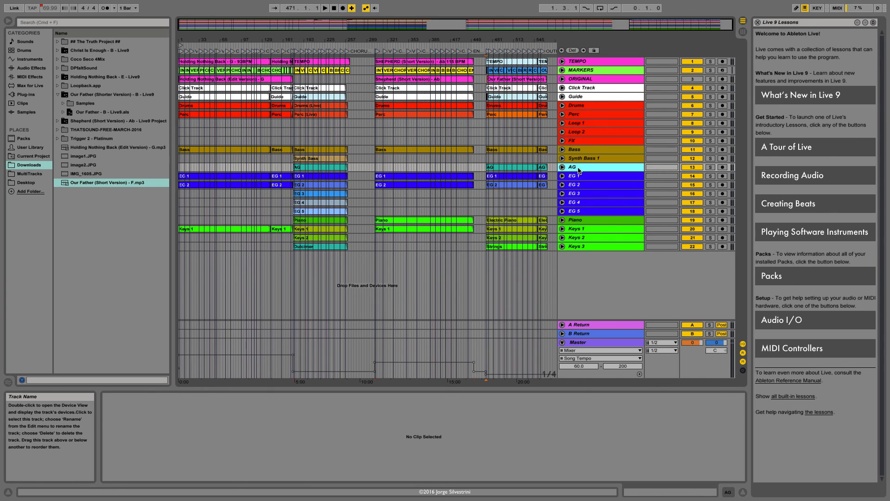
pyautogui.click(588, 141)
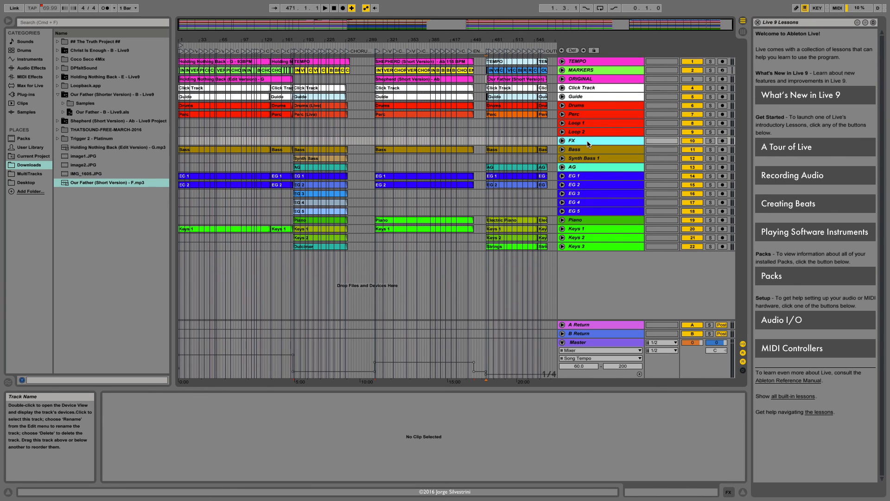
pyautogui.hotkey('shift', 'Up')
pyautogui.hotkey('shift', 'Up')
pyautogui.press('Delete')
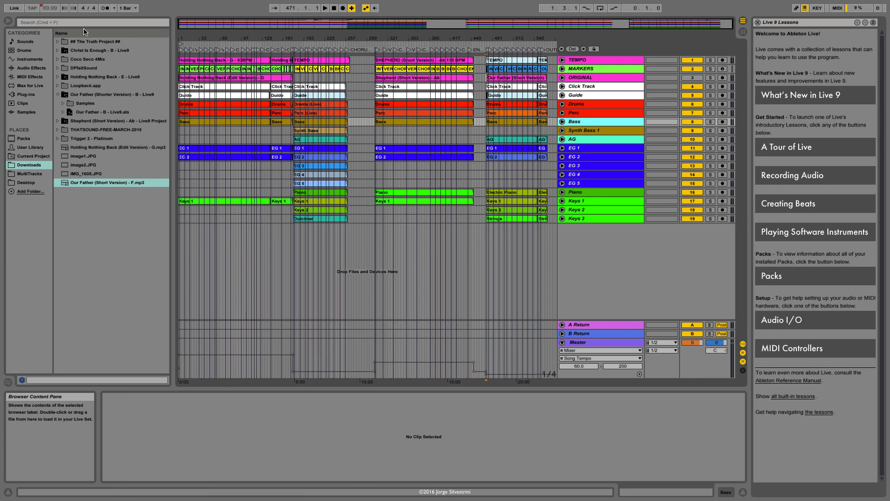
# Manage the project's files and move the unused consolidated samples Alto.aif, BGVS.aif and Choir.aif to the trash.
pyautogui.click(52, 5)
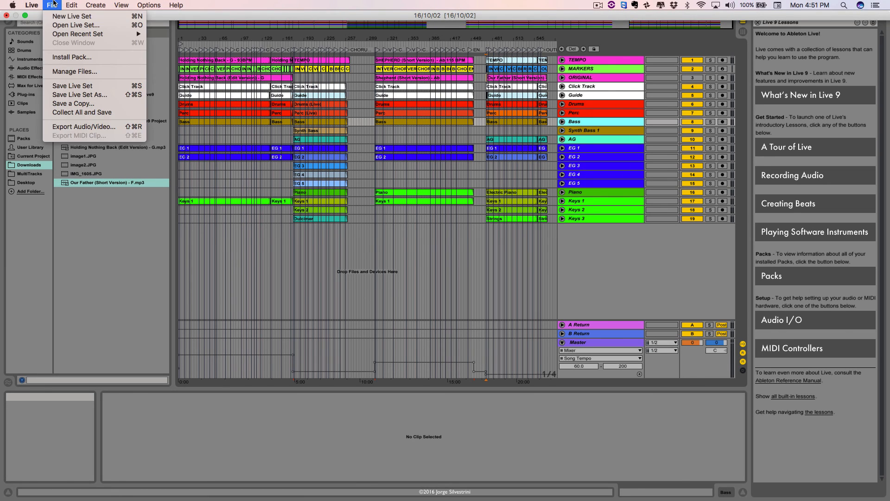
pyautogui.click(56, 72)
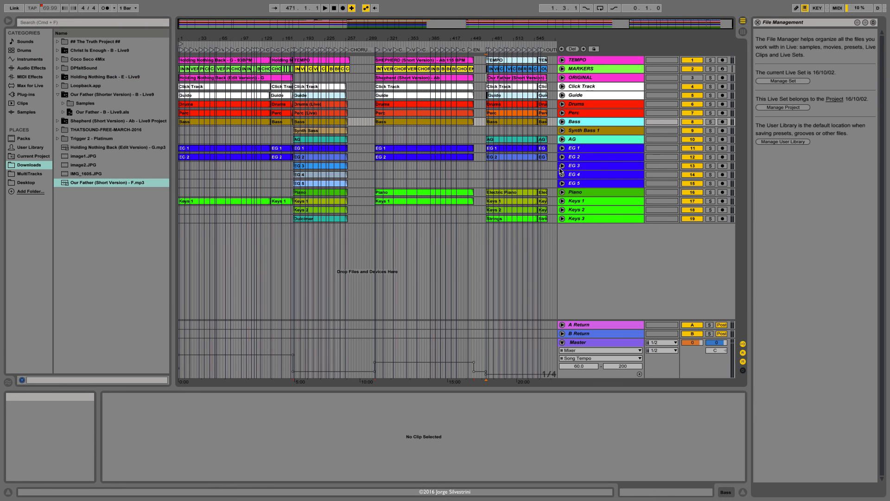
pyautogui.click(783, 108)
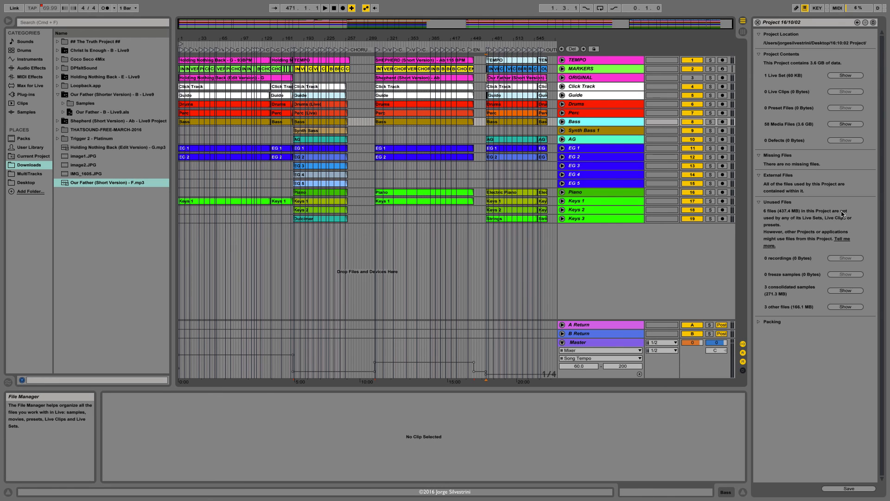
pyautogui.click(846, 290)
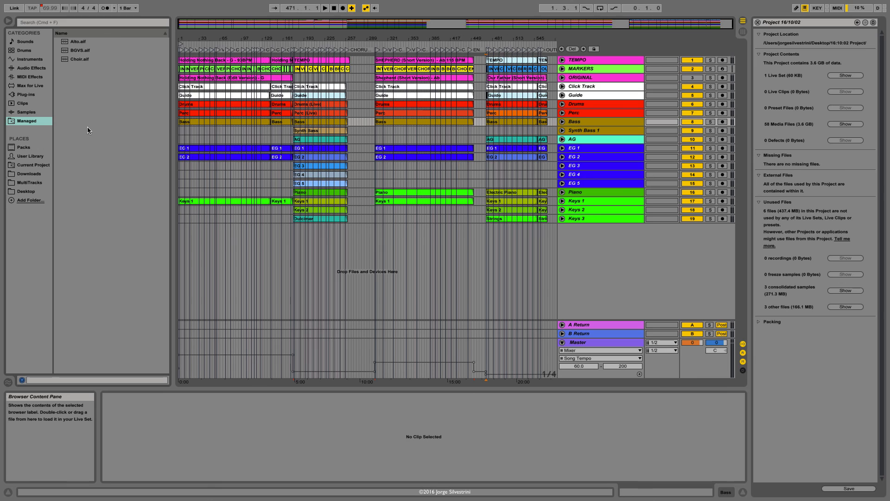
pyautogui.moveTo(74, 81); pyautogui.dragTo(74, 43)
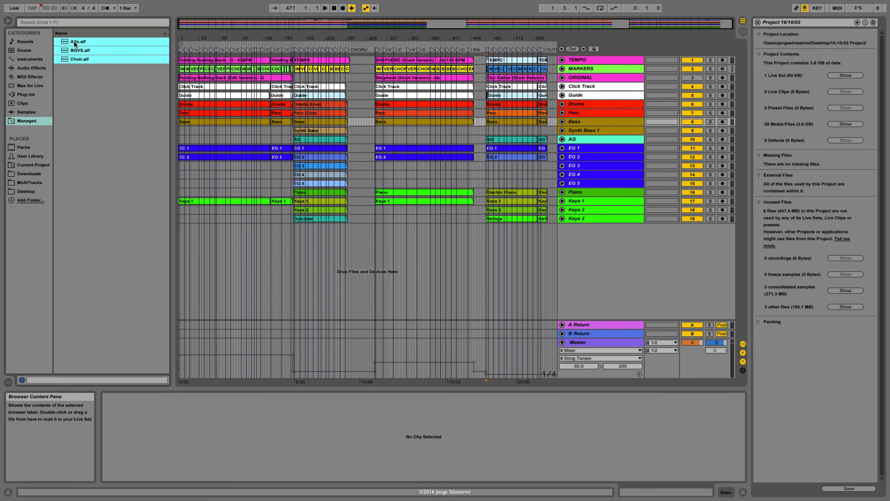
pyautogui.press('Delete')
pyautogui.click(518, 266)
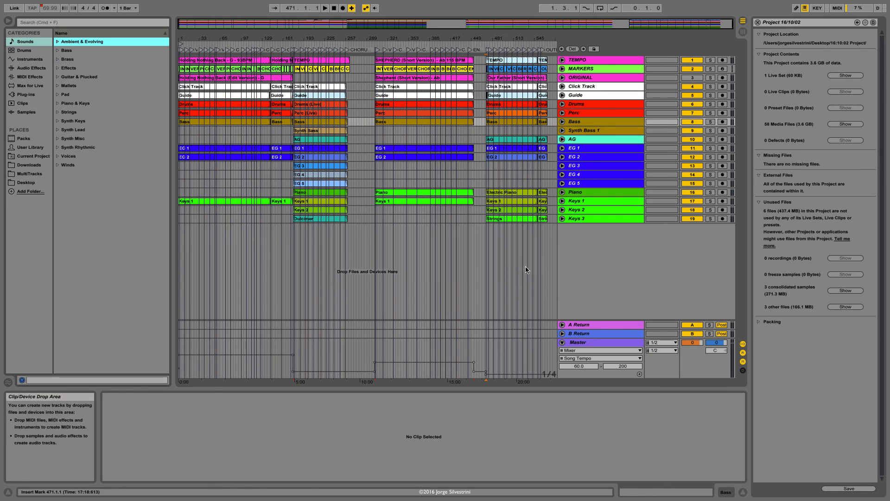
# Move the other unused files BGVS-1.wav, BGVS.wav and Choir.wav to the trash and return to the File Management overview.
pyautogui.click(838, 308)
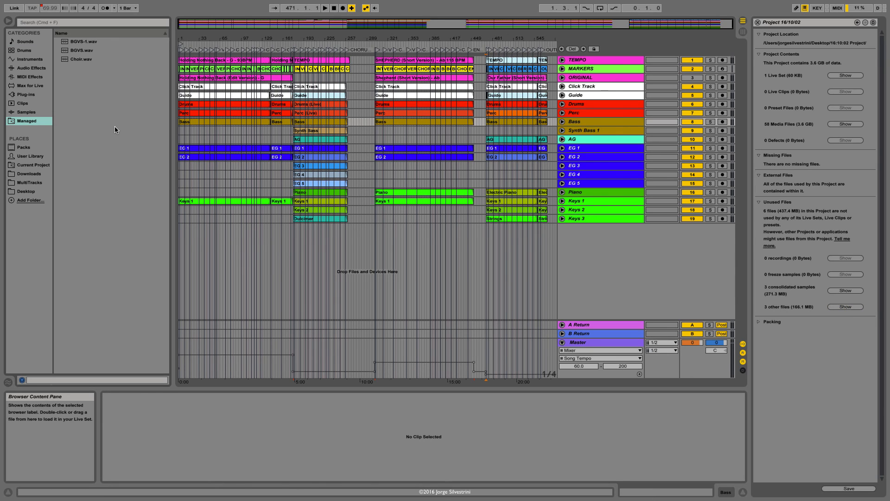
pyautogui.press('super+a')
pyautogui.press('BackSpace')
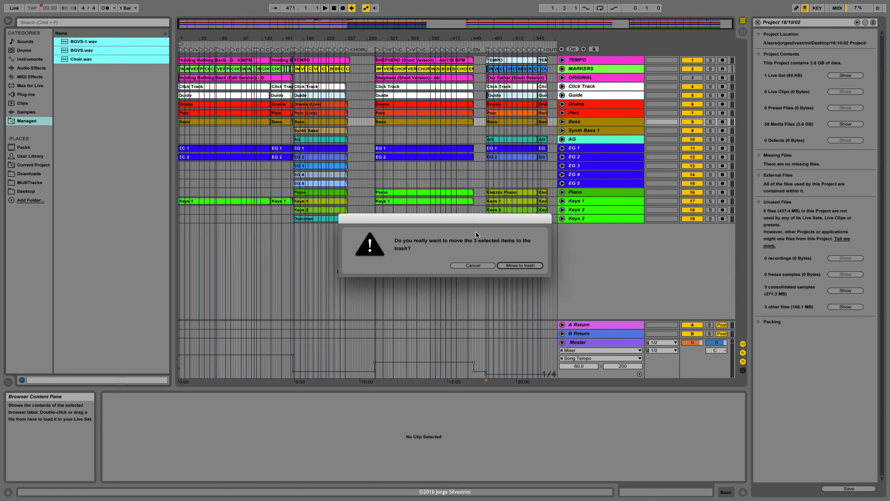
pyautogui.click(521, 265)
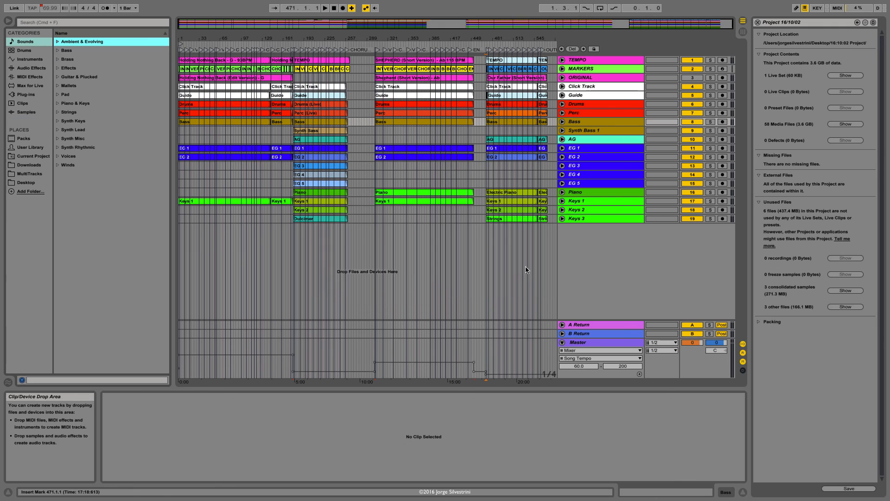
pyautogui.click(874, 23)
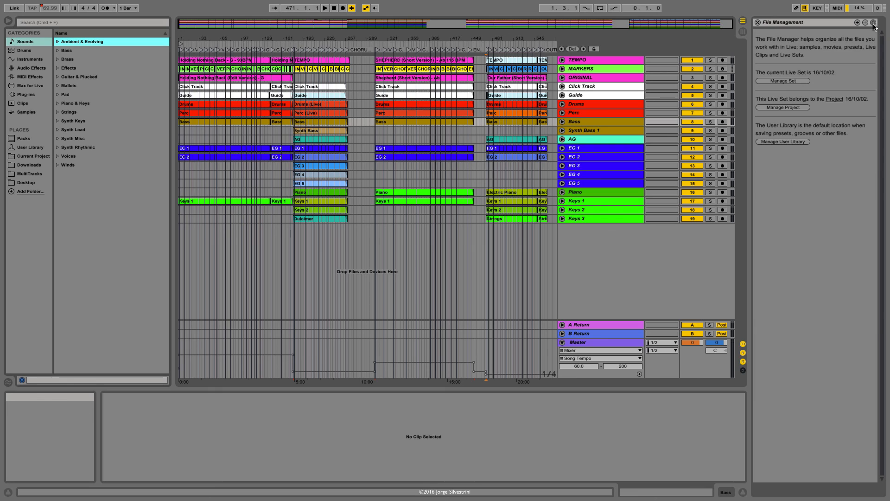
# Check the 16/10/02 project for missing, external and unused files, and list its media files in the browser.
pyautogui.click(782, 108)
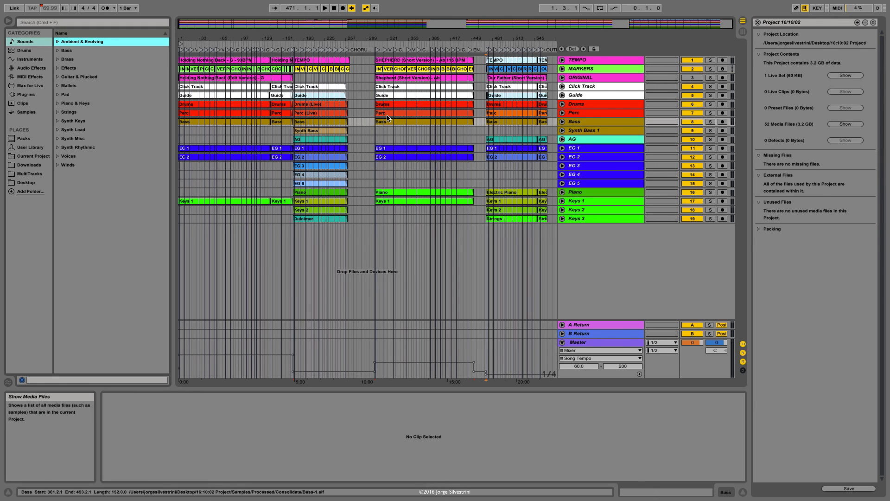
pyautogui.click(833, 124)
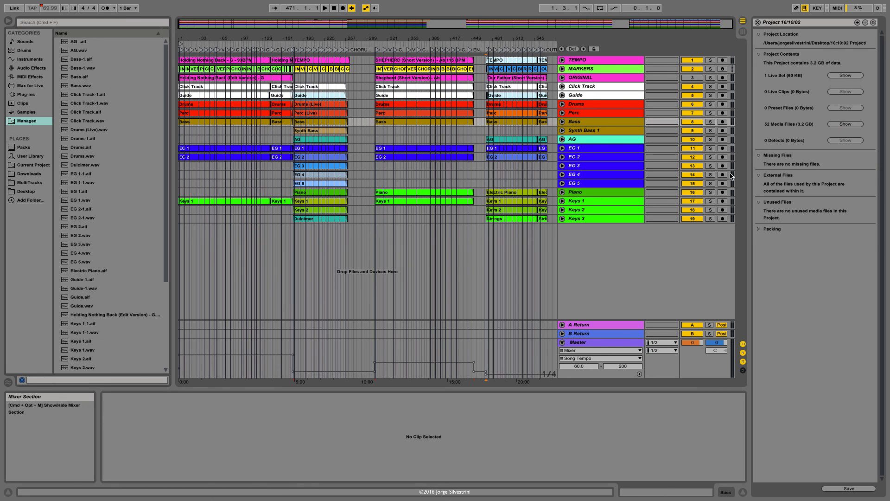
pyautogui.click(760, 54)
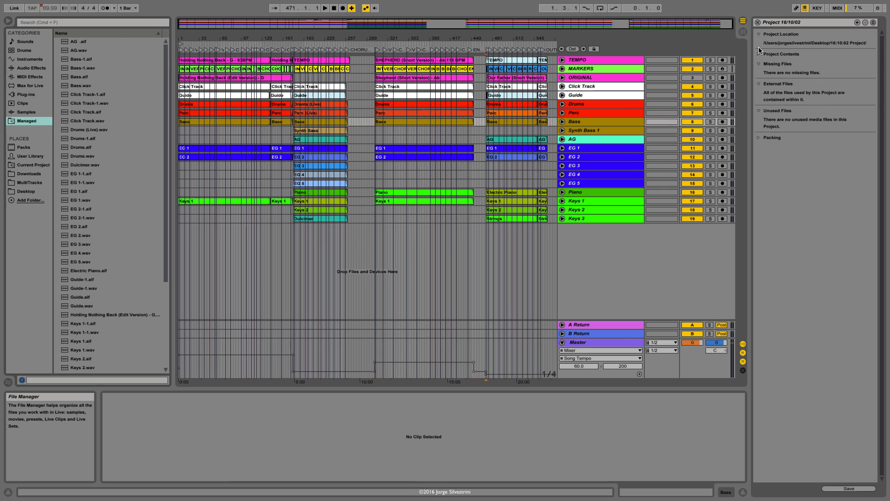
# Close the File Manager and save the Live Set.
pyautogui.click(758, 23)
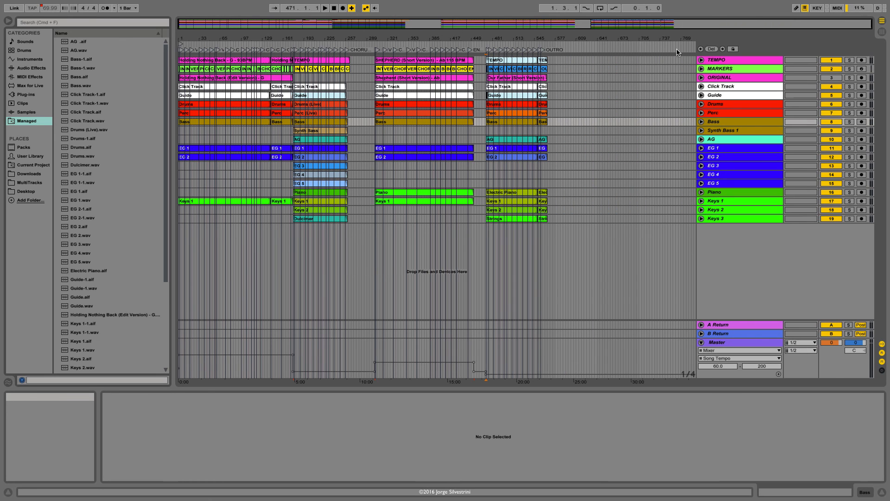
pyautogui.click(56, 2)
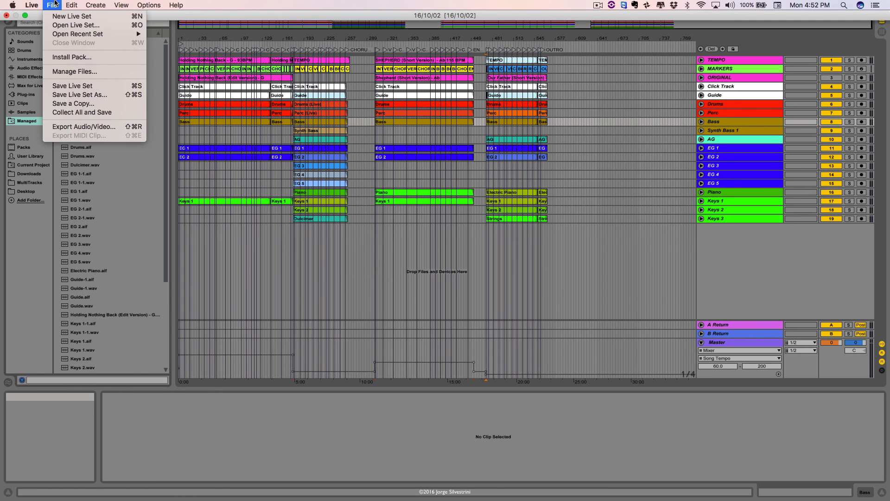
pyautogui.click(62, 87)
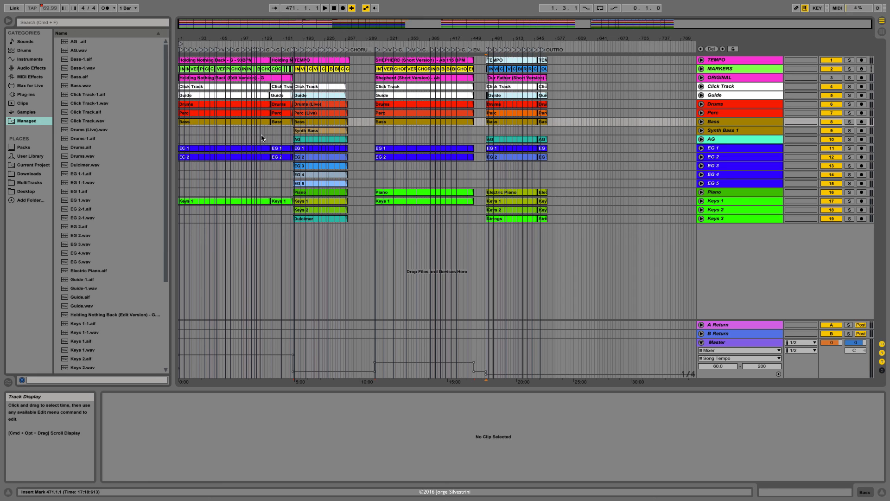
# Test the key-mapped song locators by jumping to the third song, Shepherd, and the fourth song, Our Father.
pyautogui.press('Home')
pyautogui.press('3')
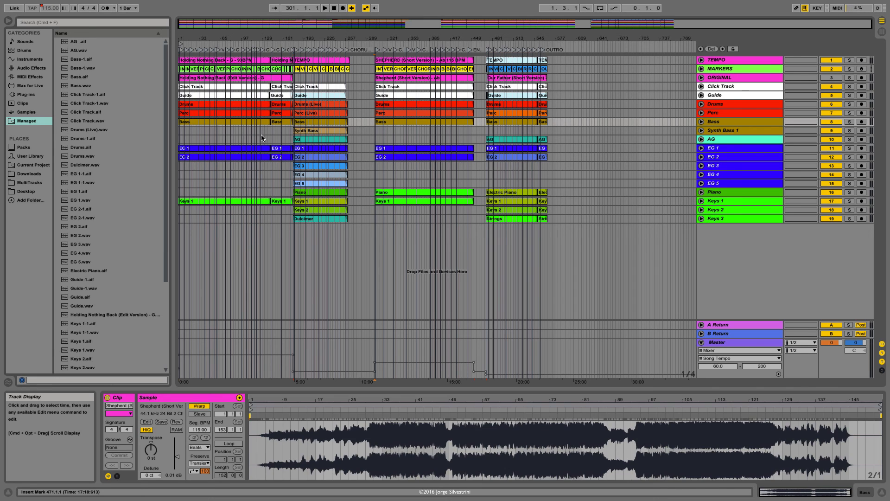
pyautogui.press('4')
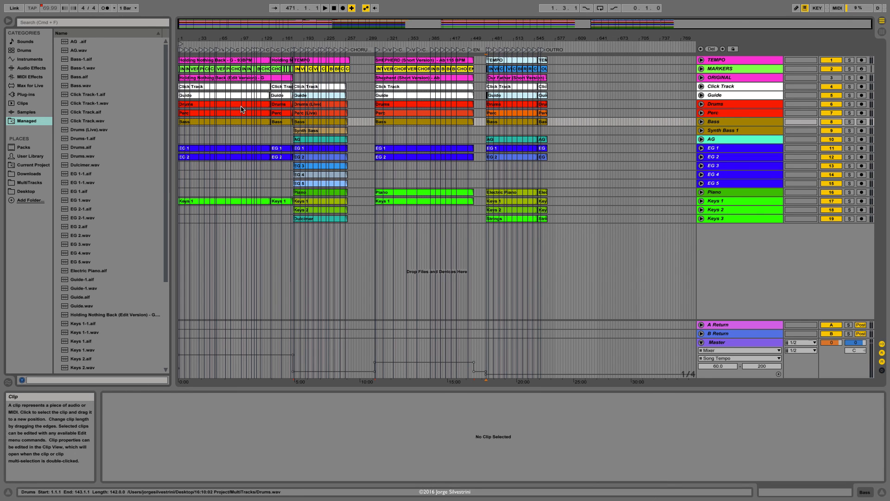
# Examine the section locators of Holding Nothing Back up close, switching Follow on and back off, and return to the full arrangement.
pyautogui.moveTo(241, 22); pyautogui.dragTo(242, 140)
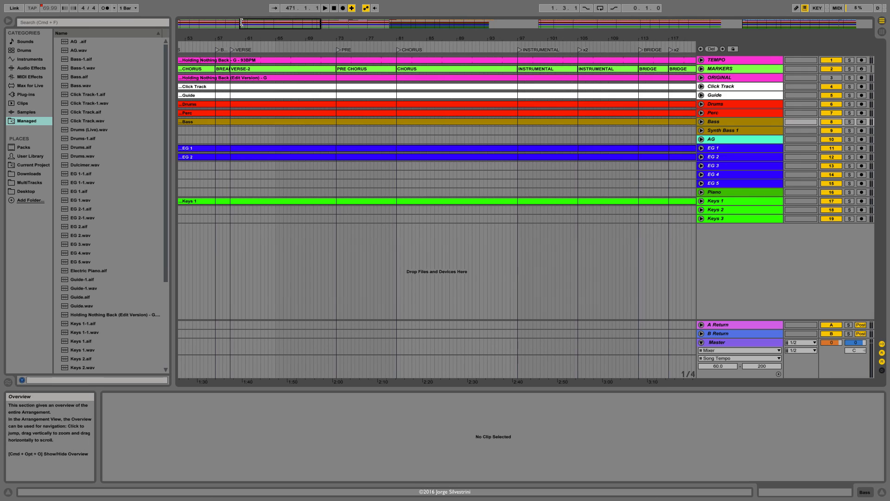
pyautogui.click(276, 9)
pyautogui.hscroll(4, 320, 59)
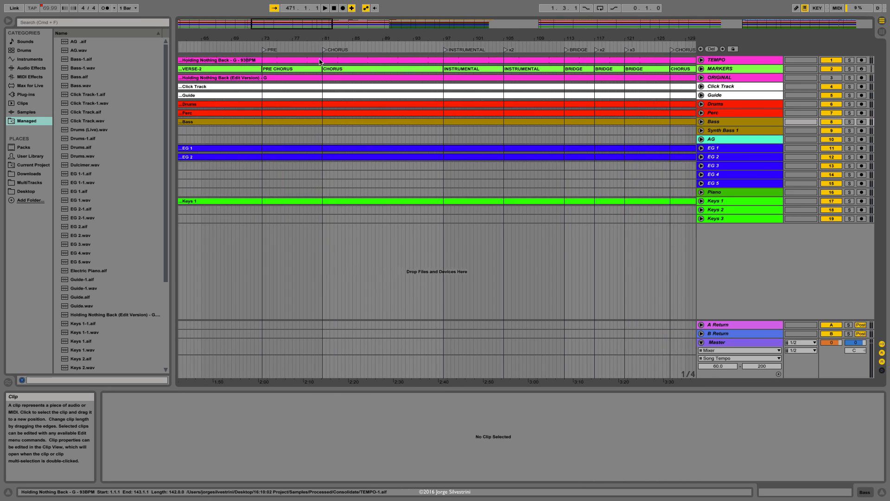
pyautogui.click(275, 9)
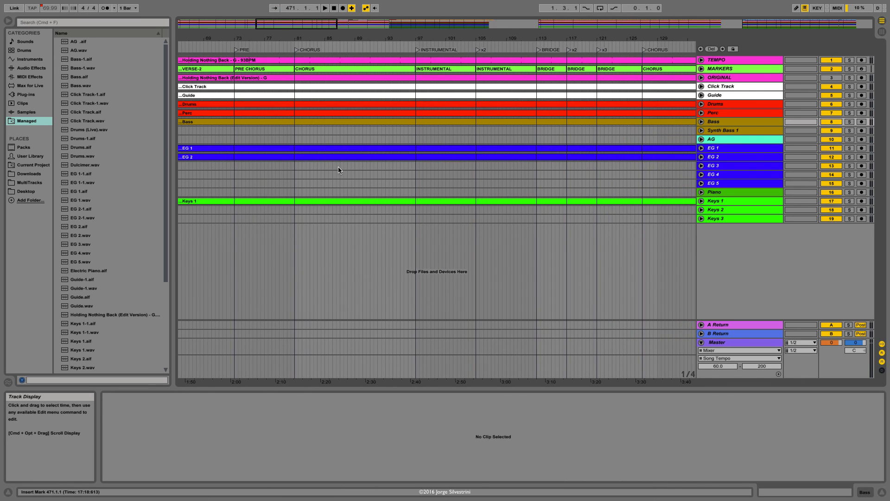
pyautogui.press('-')
pyautogui.press('-')
pyautogui.press('-')
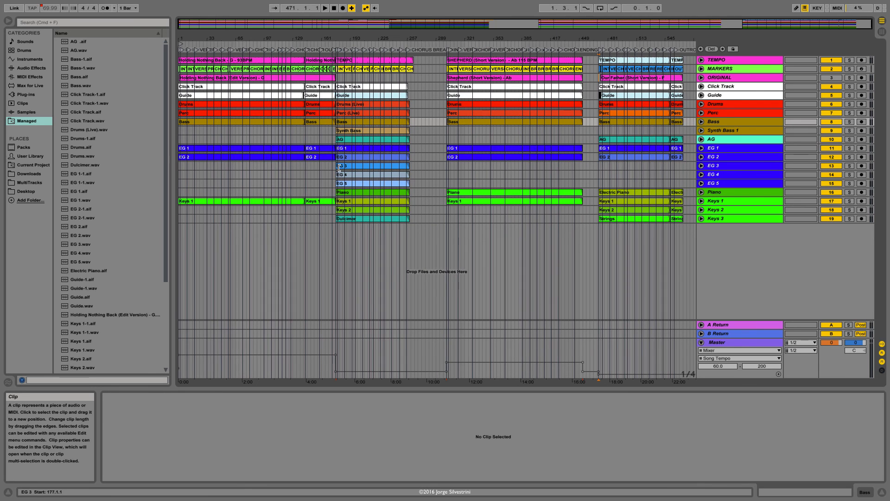